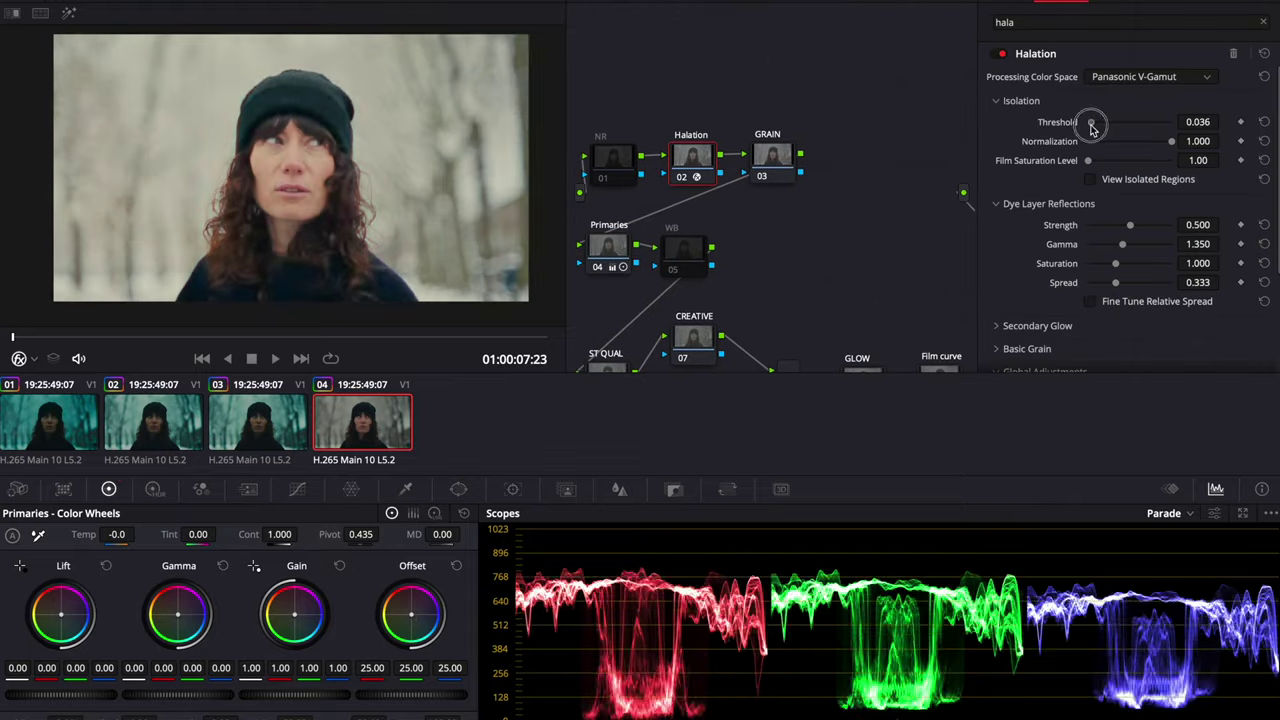
Step: Scrub the second clip to about its middle and look over its whole node tree
{"action": "scroll", "coordinate": [1098, 312], "scroll_direction": "down", "scroll_amount": 5}
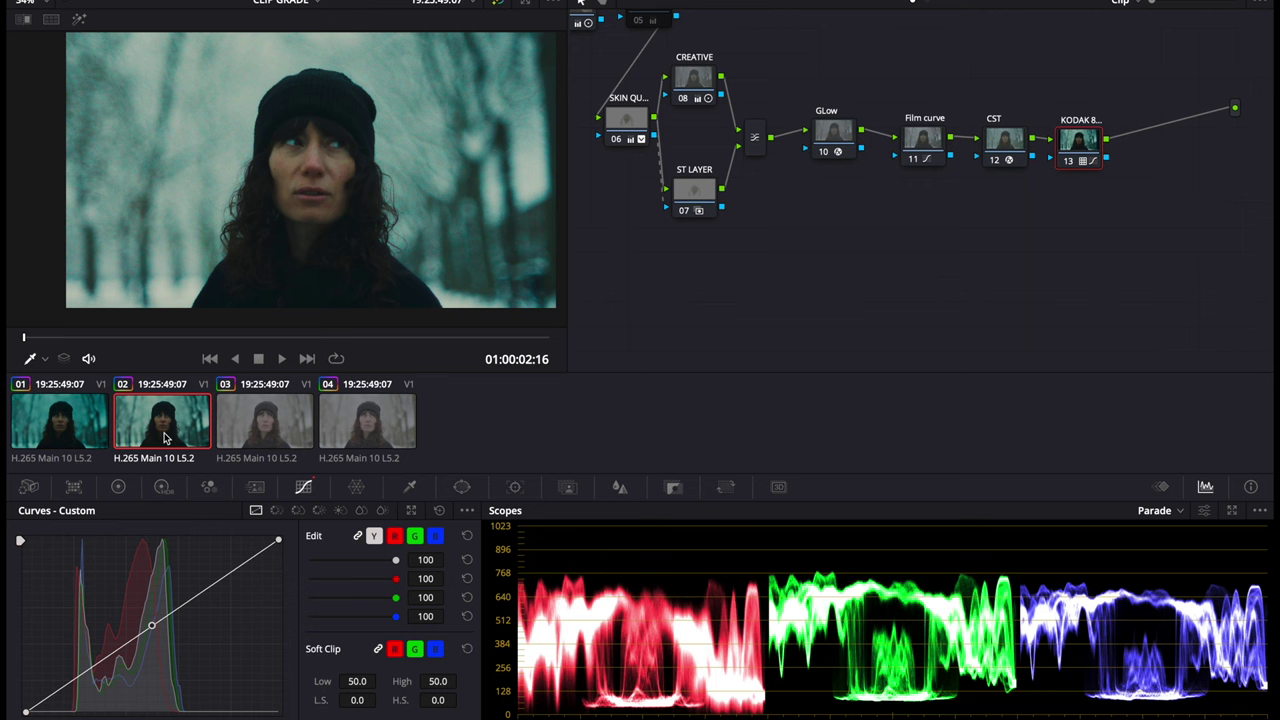
{"action": "left_click_drag", "start_coordinate": [163, 340], "coordinate": [309, 337]}
{"action": "scroll", "coordinate": [880, 281], "scroll_direction": "up", "scroll_amount": 3}
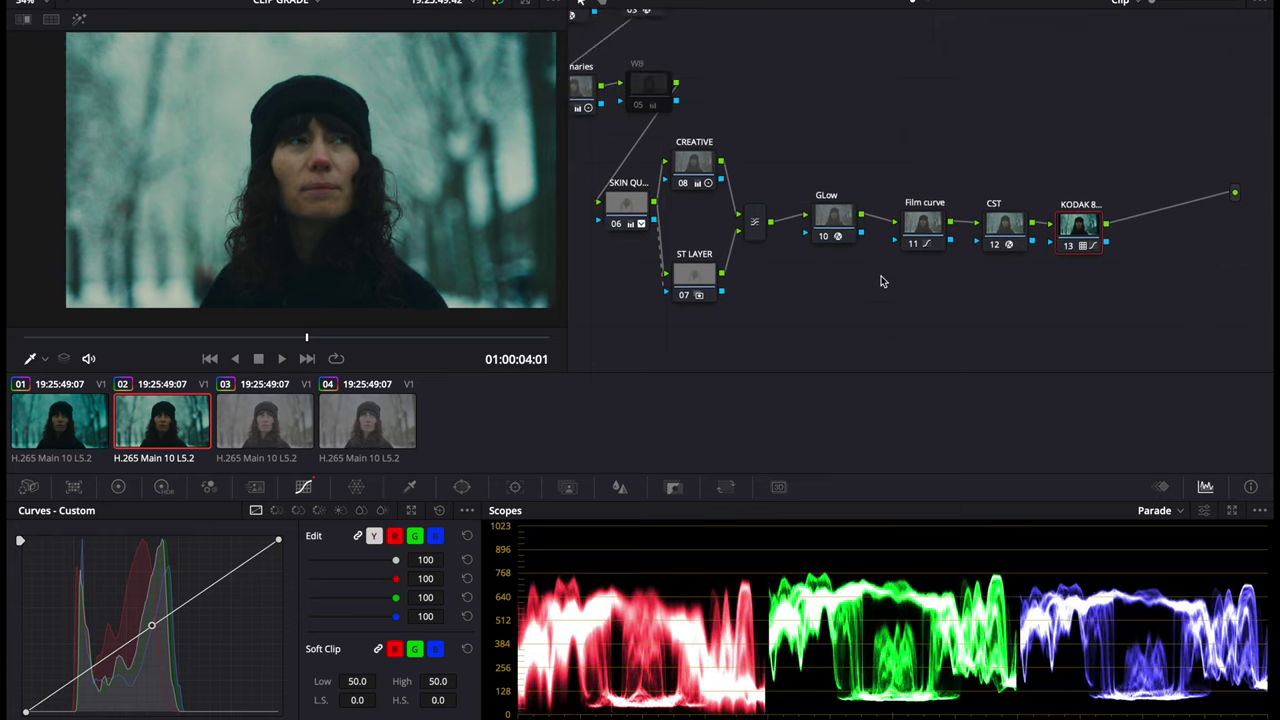
{"action": "scroll", "coordinate": [880, 281], "scroll_direction": "up", "scroll_amount": 2}
{"action": "scroll", "coordinate": [880, 281], "scroll_direction": "left", "scroll_amount": 3}
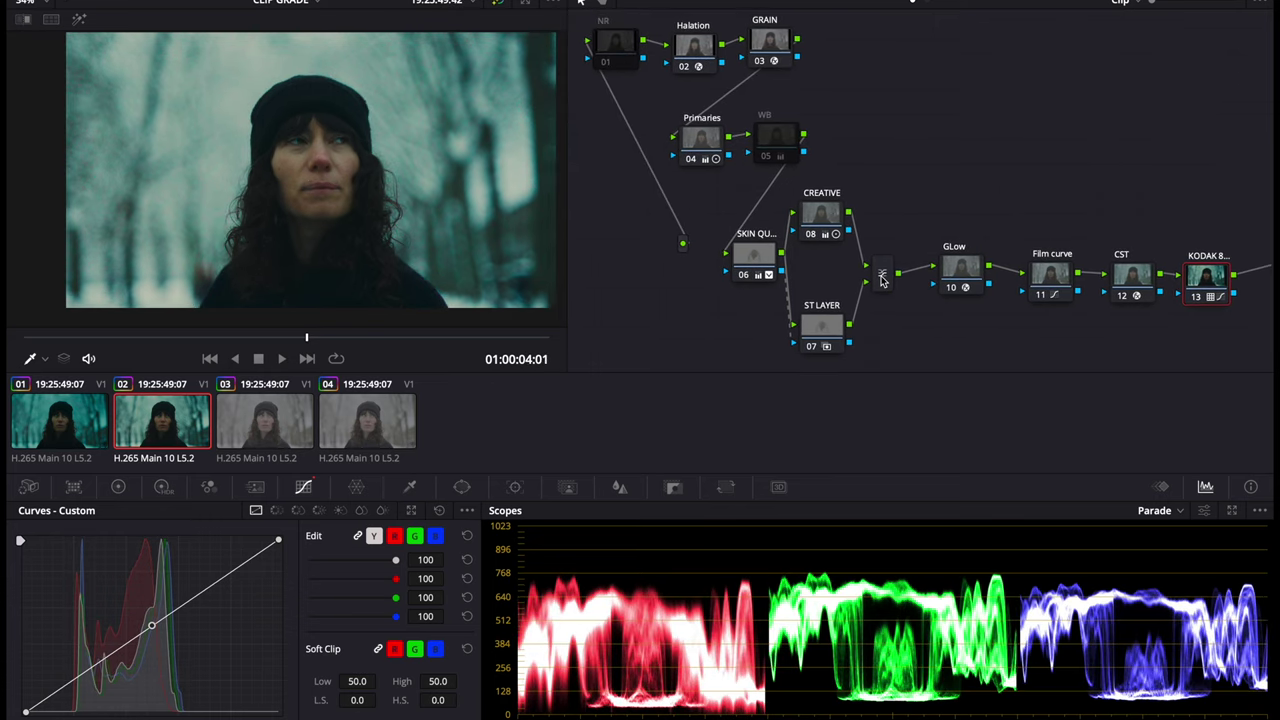
{"action": "scroll", "coordinate": [880, 281], "scroll_direction": "down", "scroll_amount": 1}
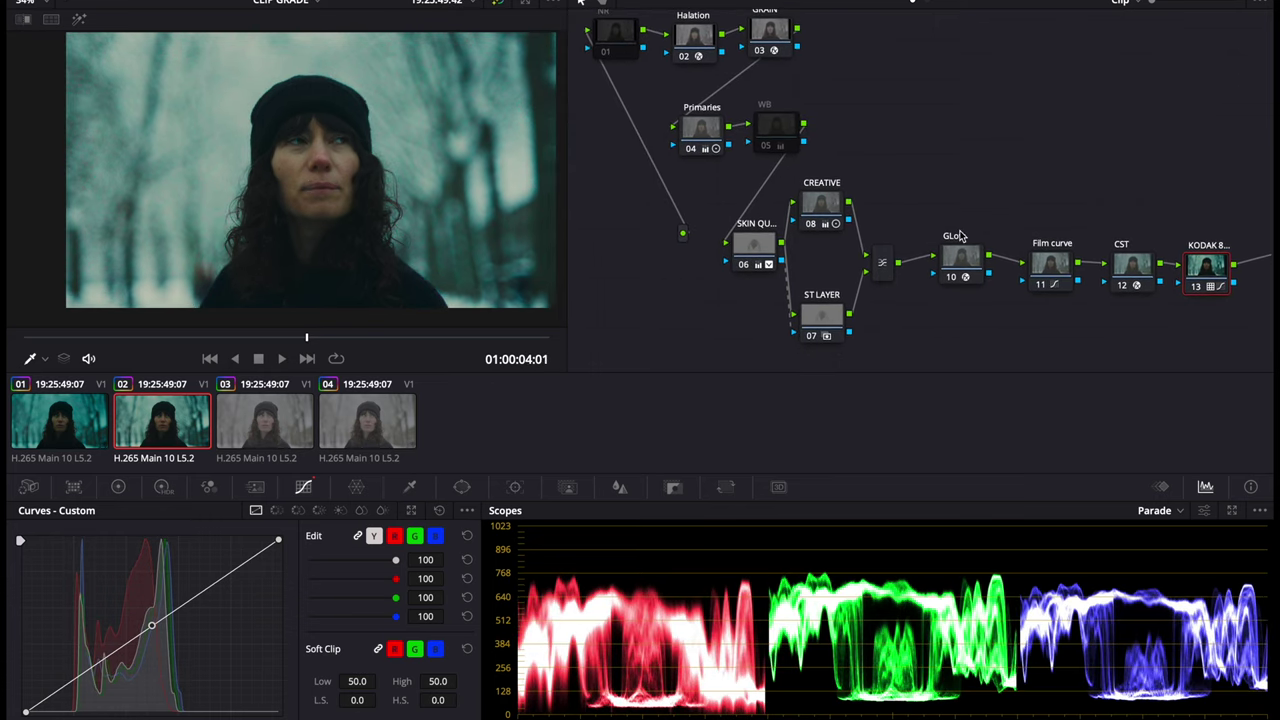
{"action": "scroll", "coordinate": [697, 156], "scroll_direction": "up", "scroll_amount": 1}
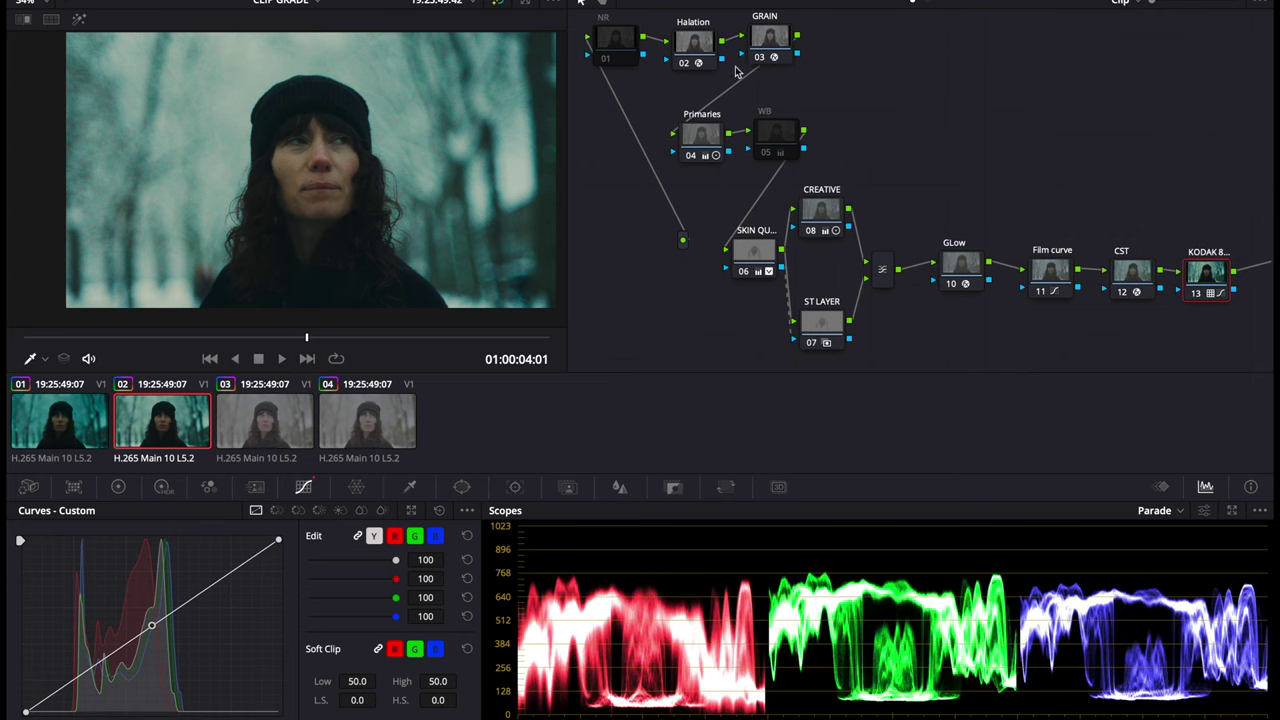
Step: Spread out the skin qualifier and CREATIVE nodes slightly, and toggle CREATIVE off and on to compare its look
{"action": "left_click_drag", "start_coordinate": [760, 250], "coordinate": [745, 256]}
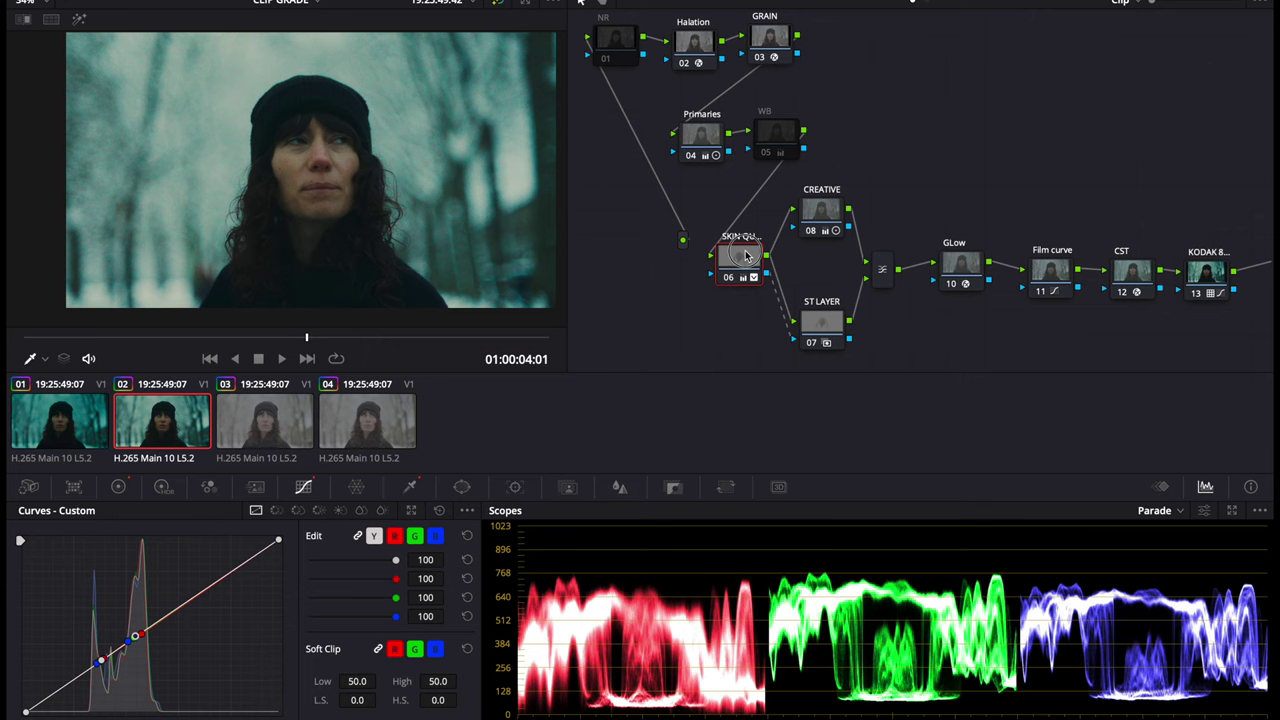
{"action": "left_click_drag", "start_coordinate": [822, 209], "coordinate": [822, 197]}
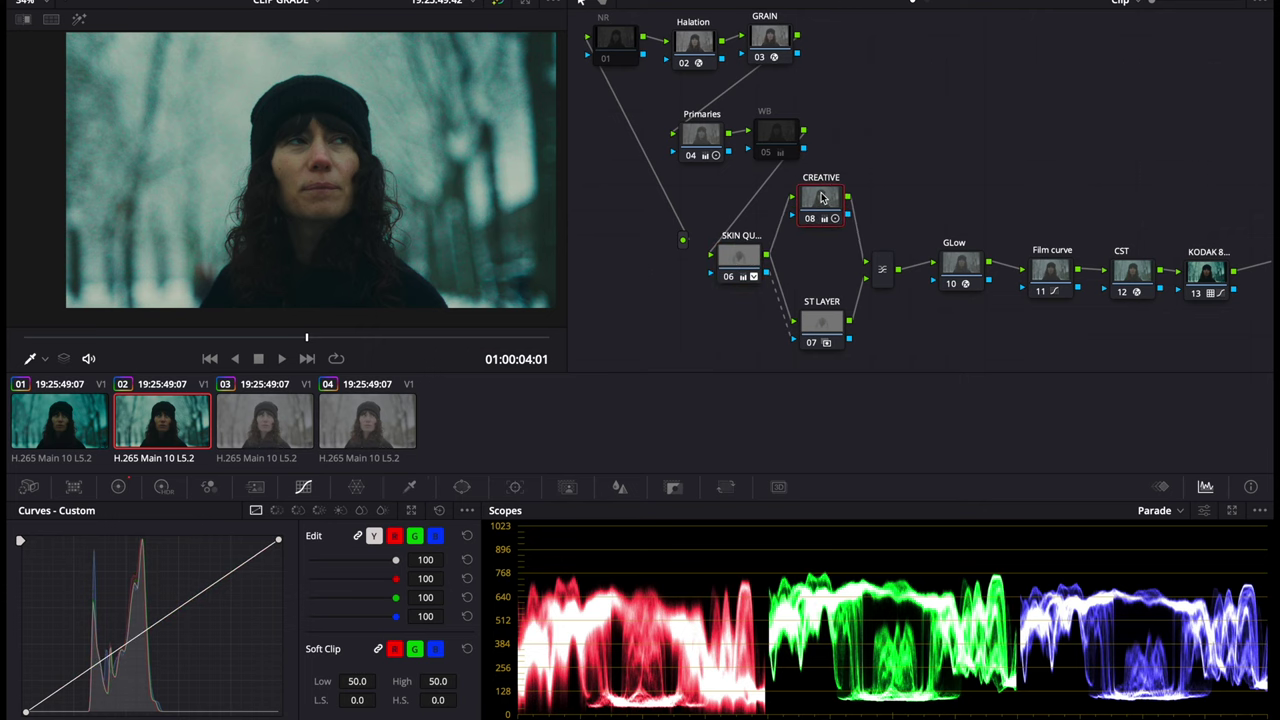
{"action": "key", "text": "ctrl+d"}
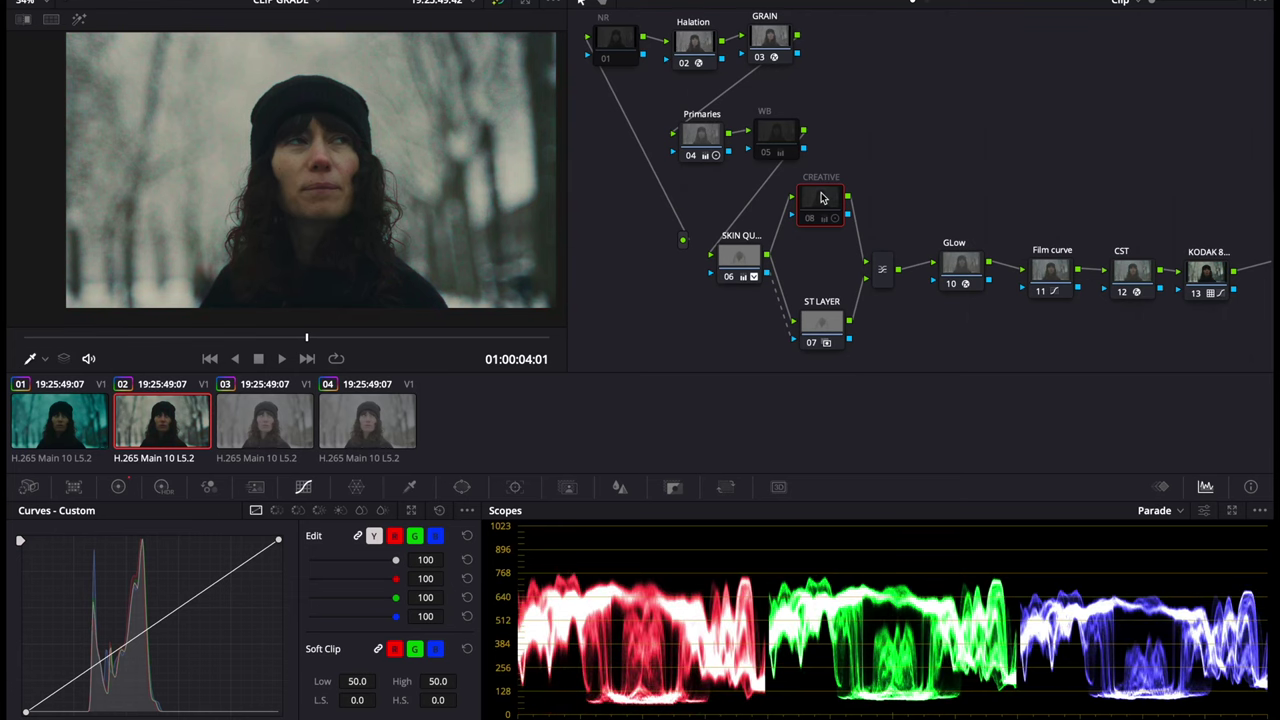
{"action": "key", "text": "ctrl+d"}
{"action": "key", "text": "ctrl+d"}
{"action": "key", "text": "ctrl+d"}
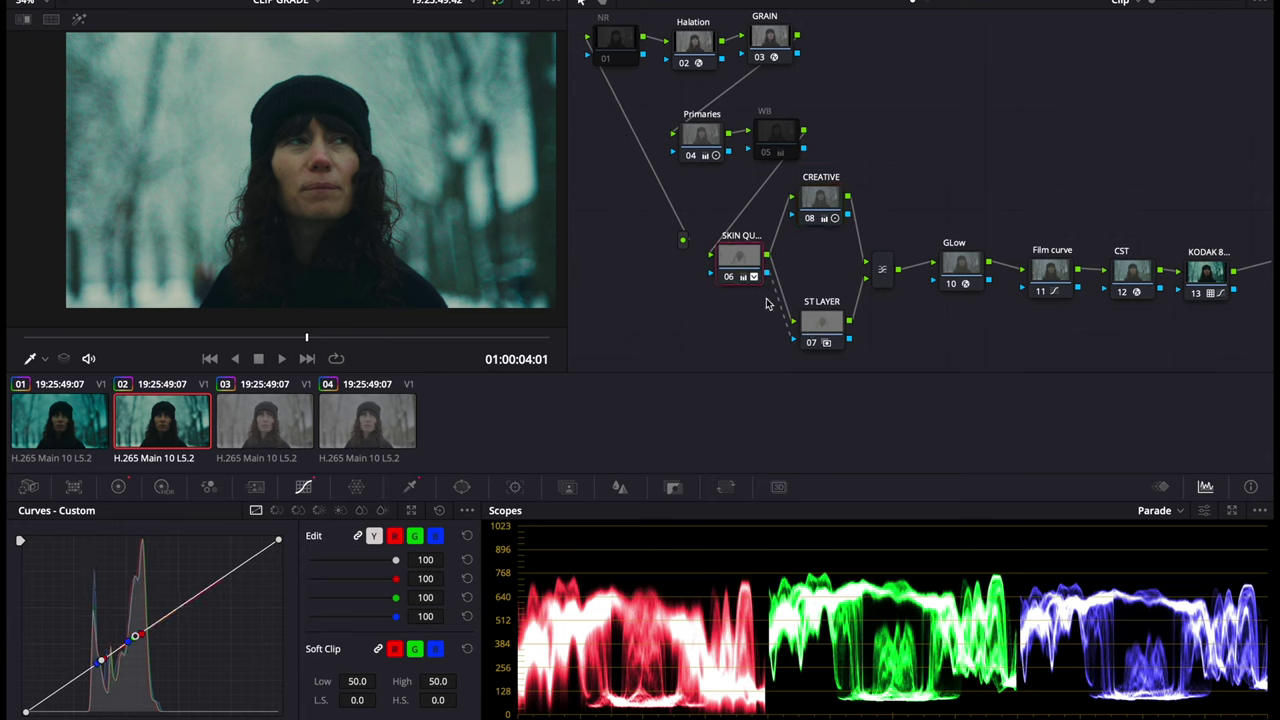
Step: Toggle the ST LAYER node off and on to compare its effect on the skin tones
{"action": "key", "text": "ctrl+d"}
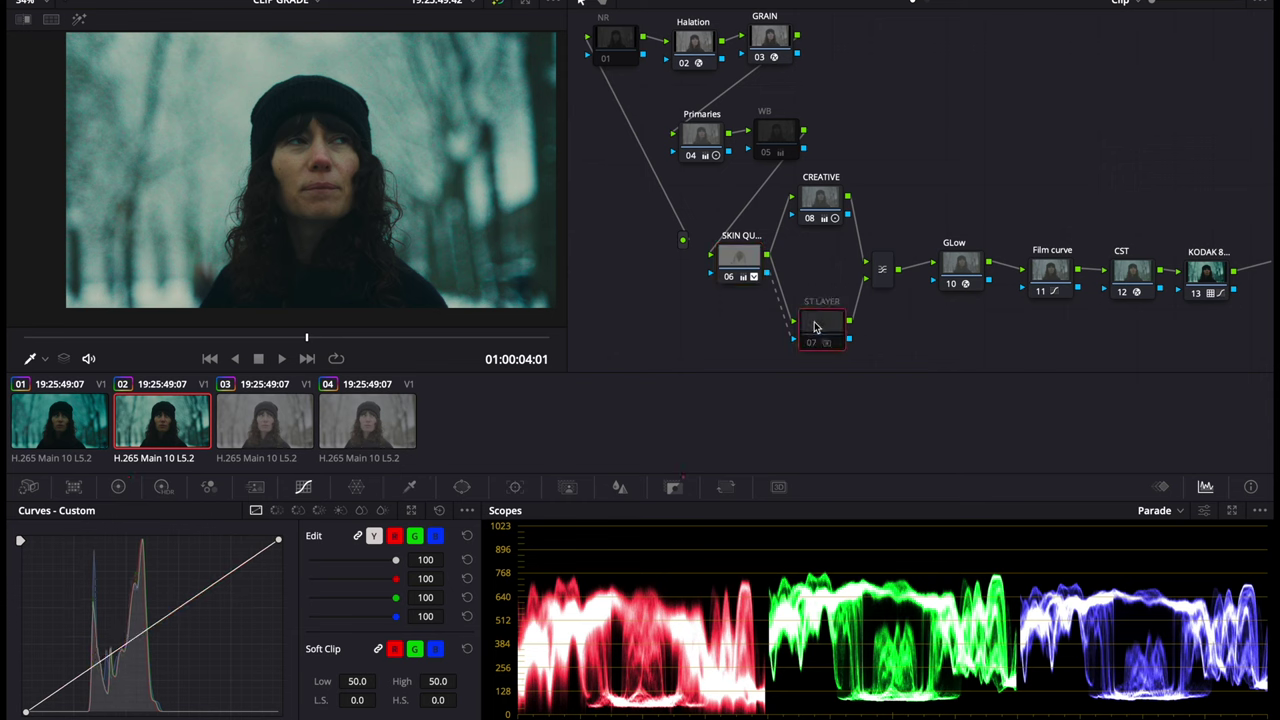
{"action": "key", "text": "ctrl+d"}
{"action": "key", "text": "ctrl+d"}
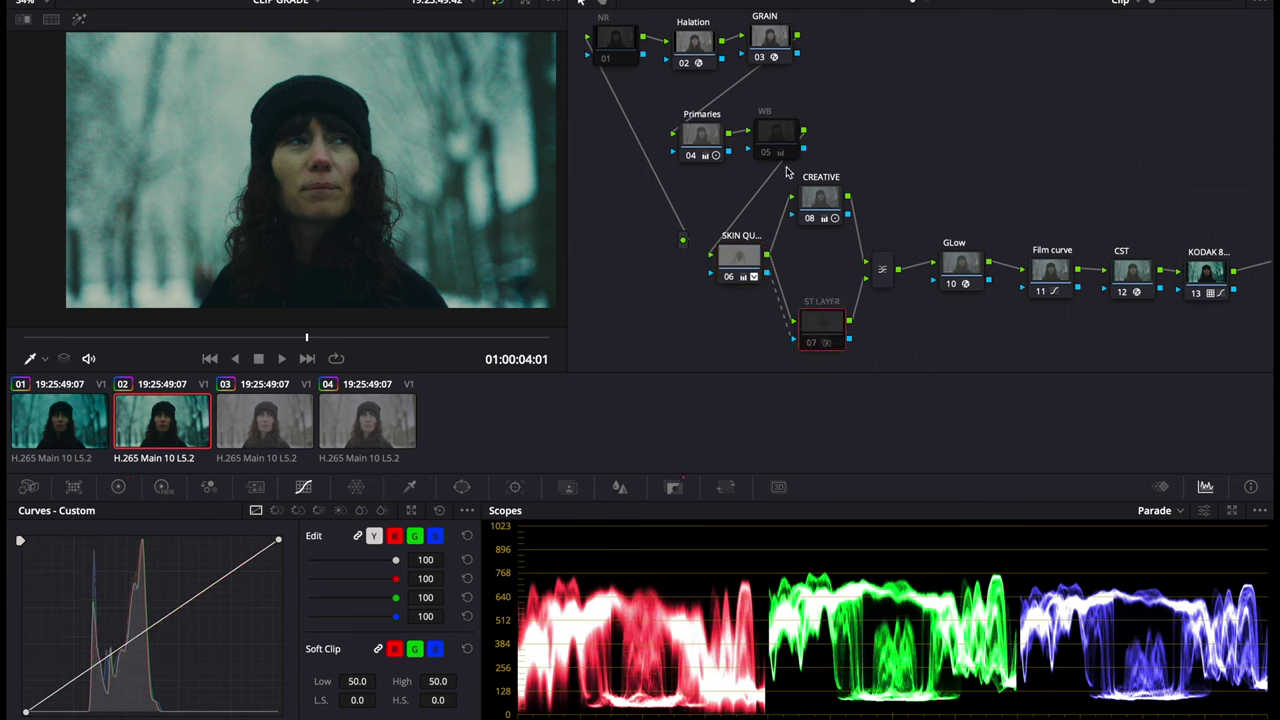
{"action": "key", "text": "ctrl+d"}
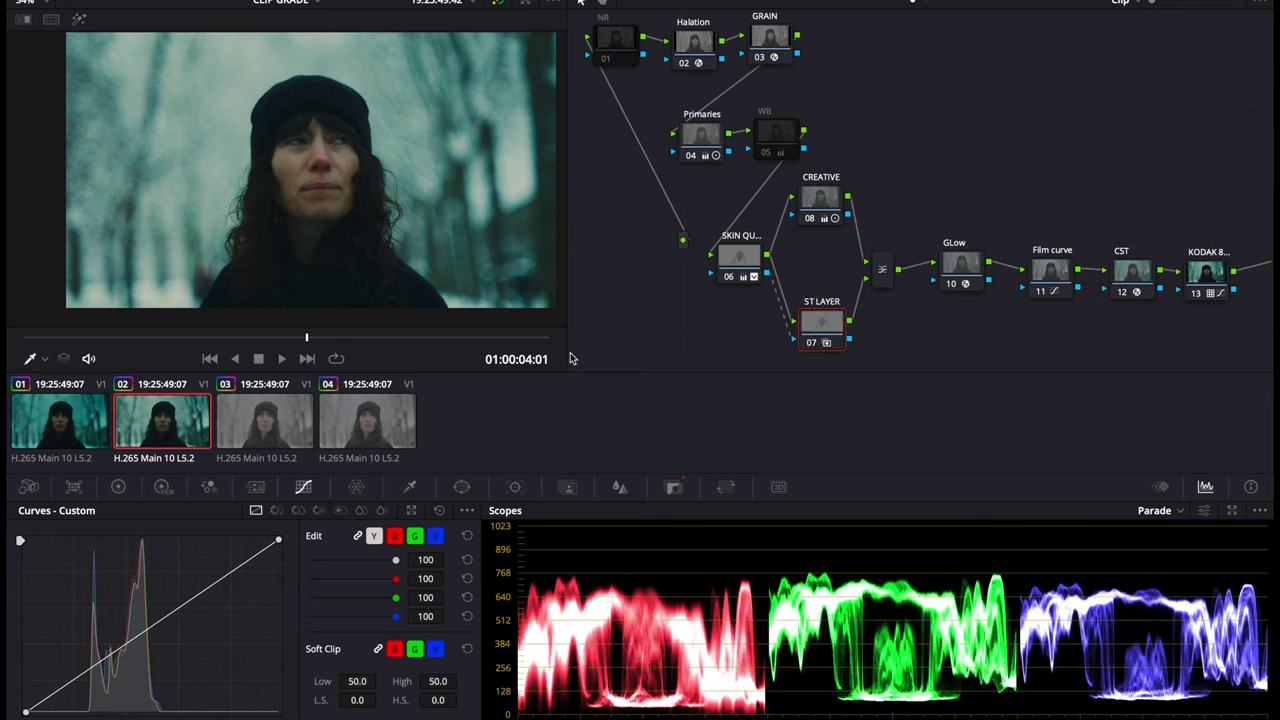
Step: Try lowering the ST LAYER node's key output gain to 0.100, and undo the gain changes
{"action": "left_click", "coordinate": [672, 487]}
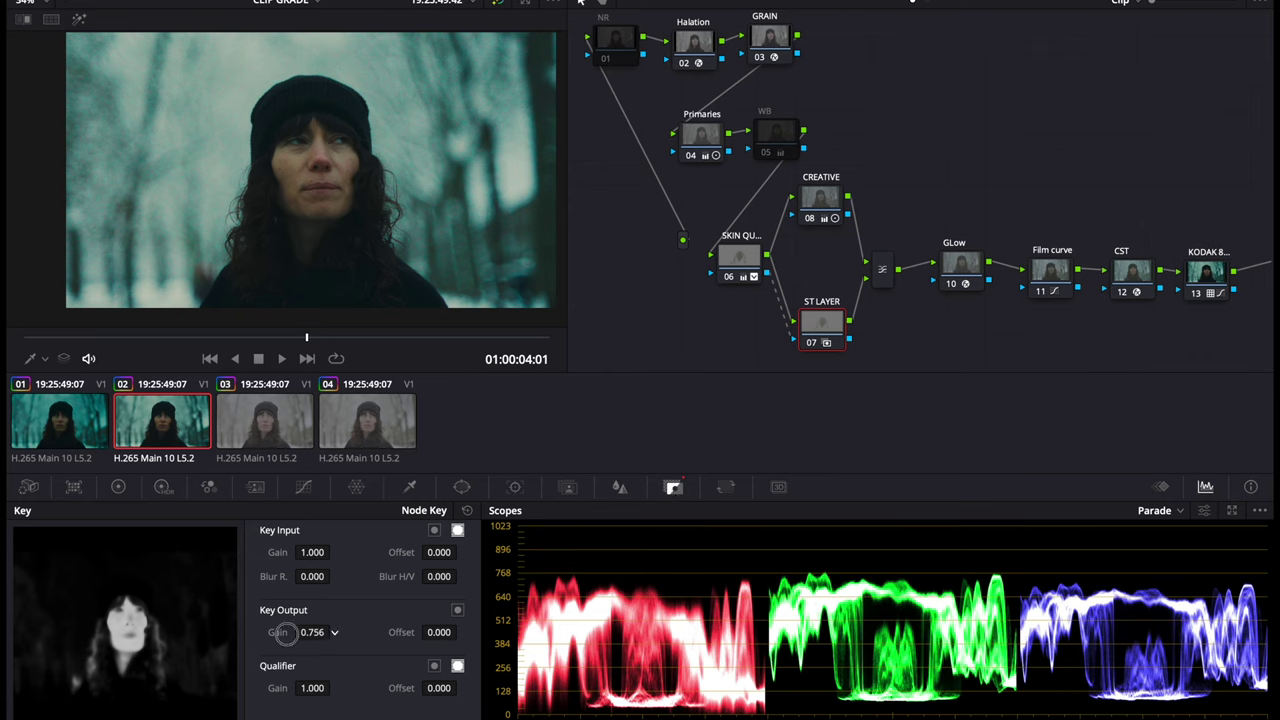
{"action": "left_click_drag", "start_coordinate": [214, 653], "coordinate": [206, 656]}
{"action": "left_click_drag", "start_coordinate": [322, 633], "coordinate": [296, 632]}
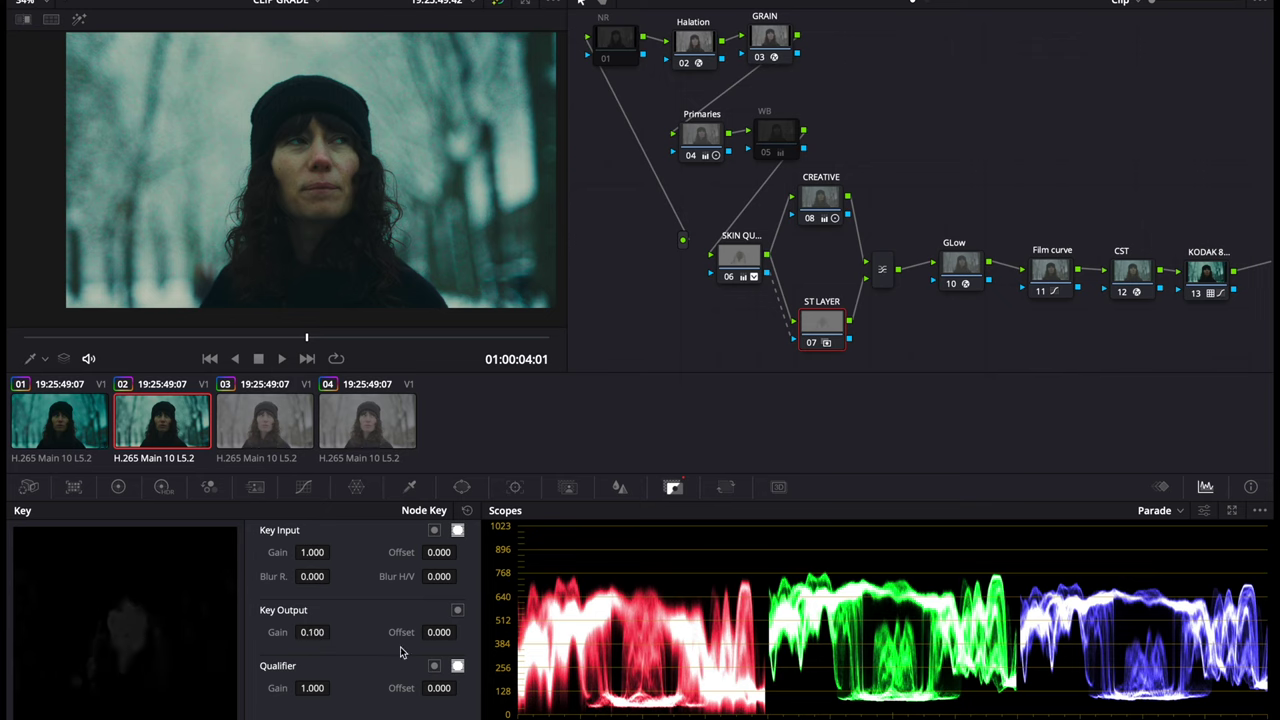
{"action": "key", "text": "ctrl+z"}
{"action": "key", "text": "ctrl+z"}
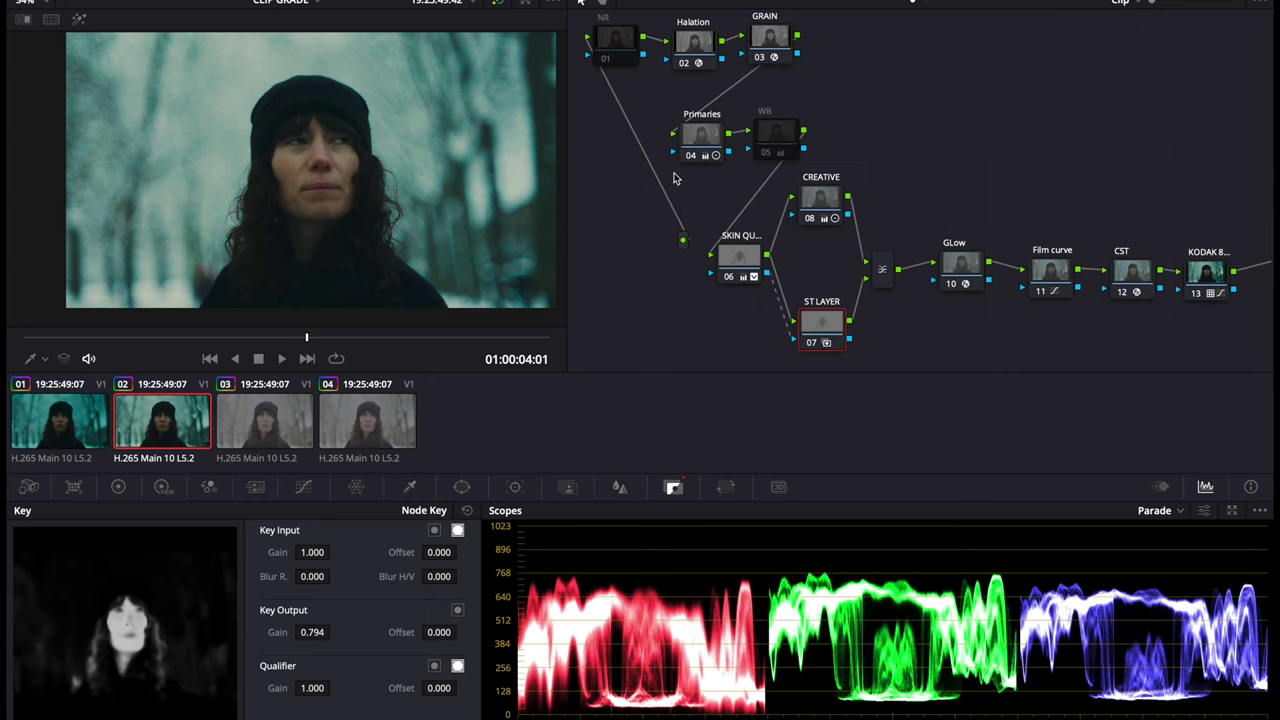
Step: Move the GLow node up in the node tree, compare its effect, and leave the node disabled
{"action": "scroll", "coordinate": [1030, 327], "scroll_direction": "down", "scroll_amount": 1}
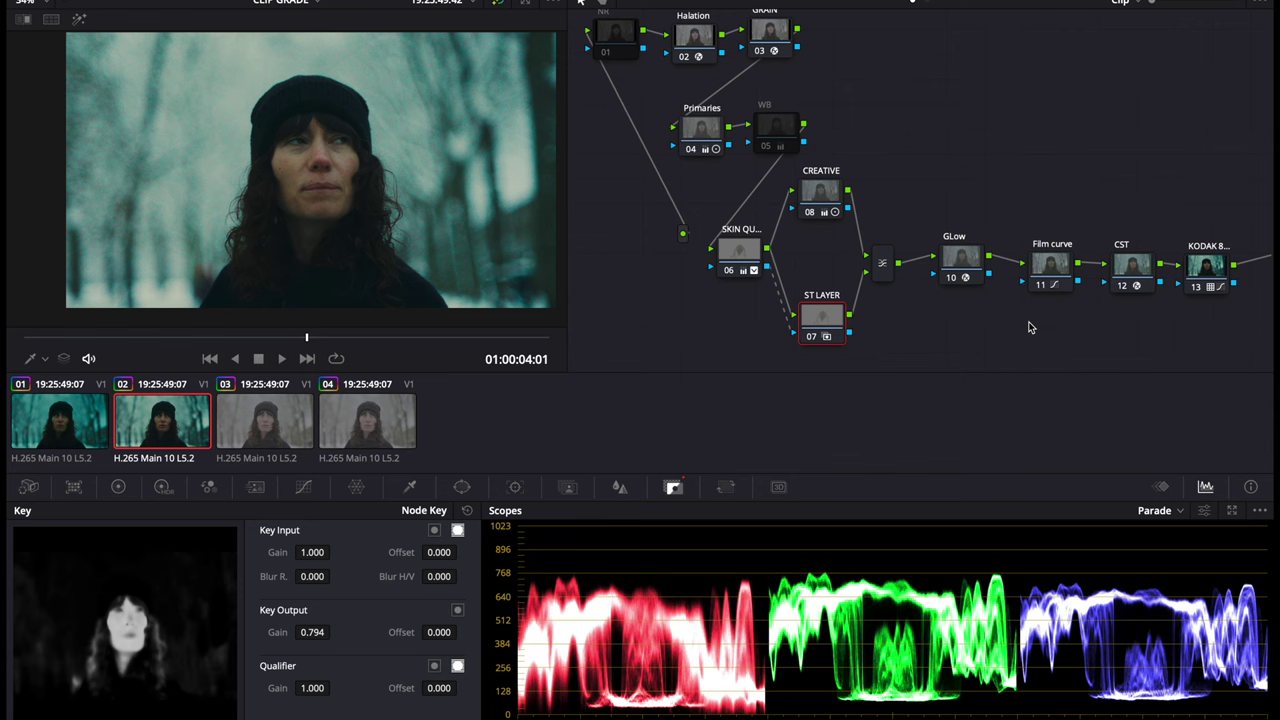
{"action": "left_click_drag", "start_coordinate": [961, 266], "coordinate": [957, 186]}
{"action": "key", "text": "ctrl+d"}
{"action": "key", "text": "ctrl+d"}
{"action": "key", "text": "ctrl+d"}
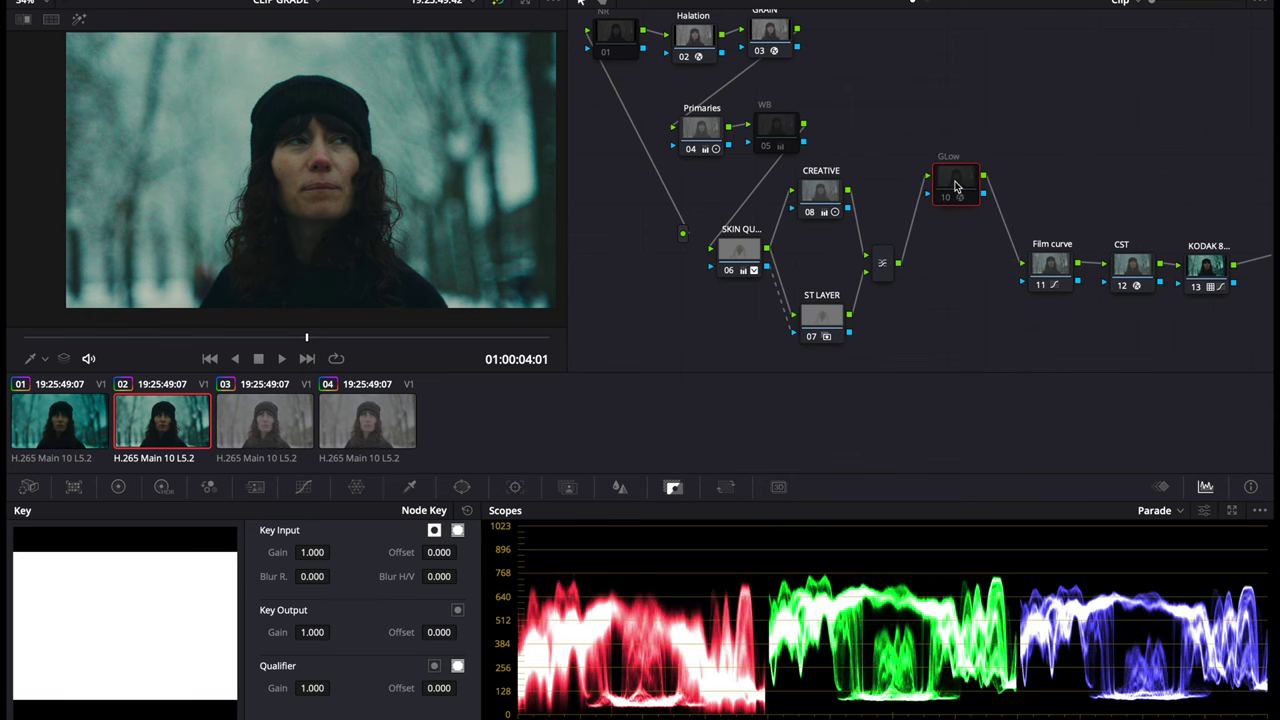
{"action": "key", "text": "ctrl+d"}
{"action": "key", "text": "ctrl+d"}
Step: Move the Film curve node up into line with GLow and show its custom curve
{"action": "left_click_drag", "start_coordinate": [1052, 275], "coordinate": [1045, 188]}
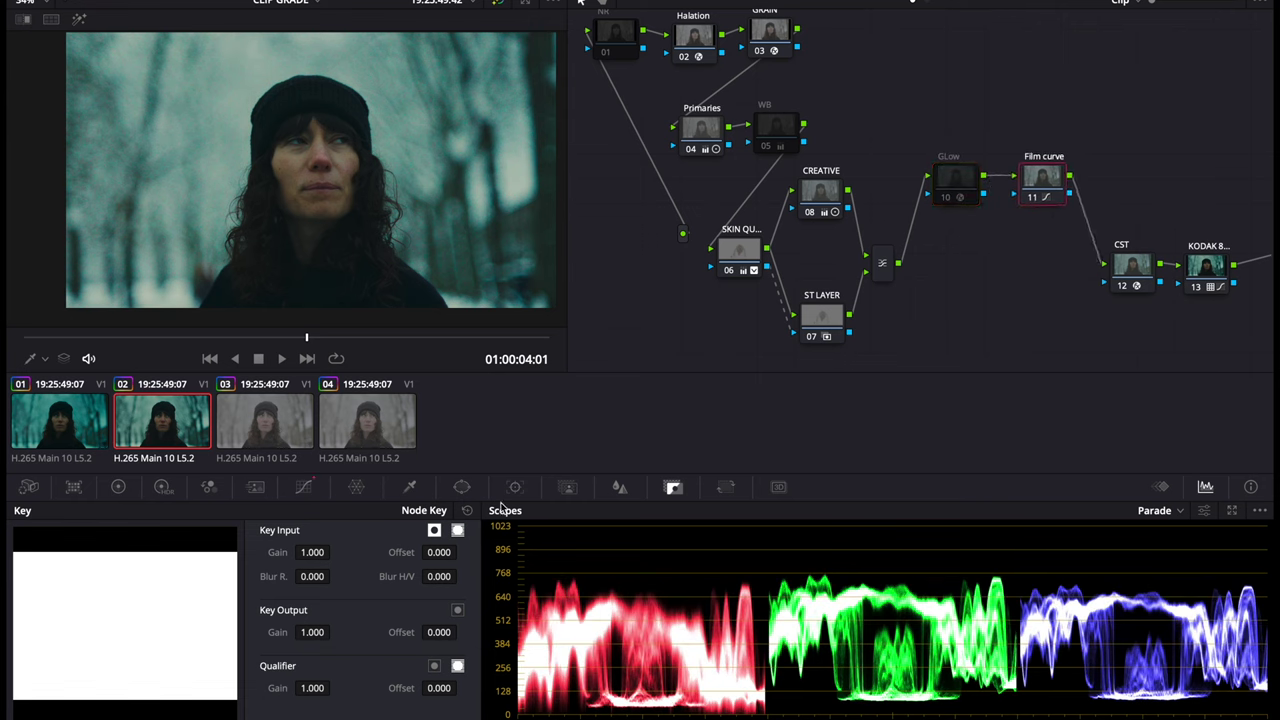
{"action": "left_click", "coordinate": [305, 491]}
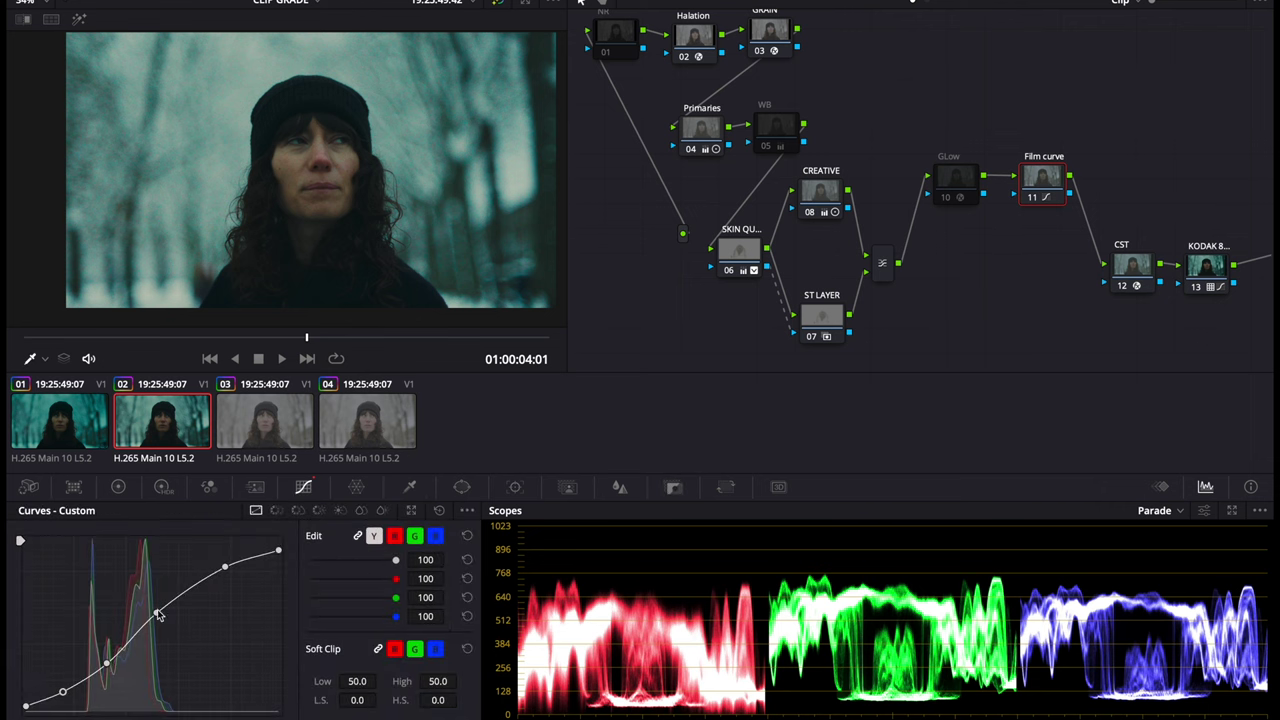
Step: Move the KODAK node up level with the Film curve node and check its applied Film Looks LUT without changing it
{"action": "left_click_drag", "start_coordinate": [1191, 275], "coordinate": [1200, 176]}
{"action": "right_click", "coordinate": [1213, 183]}
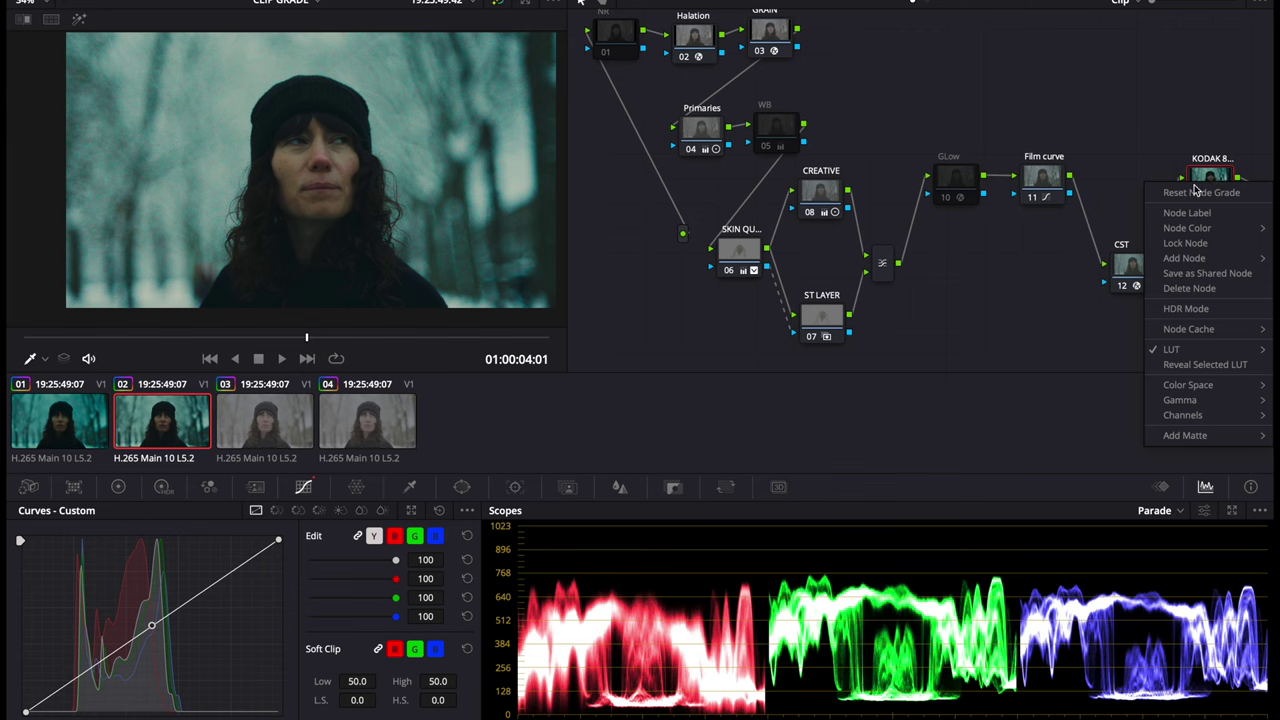
{"action": "mouse_move", "coordinate": [1190, 351]}
{"action": "mouse_move", "coordinate": [1037, 520]}
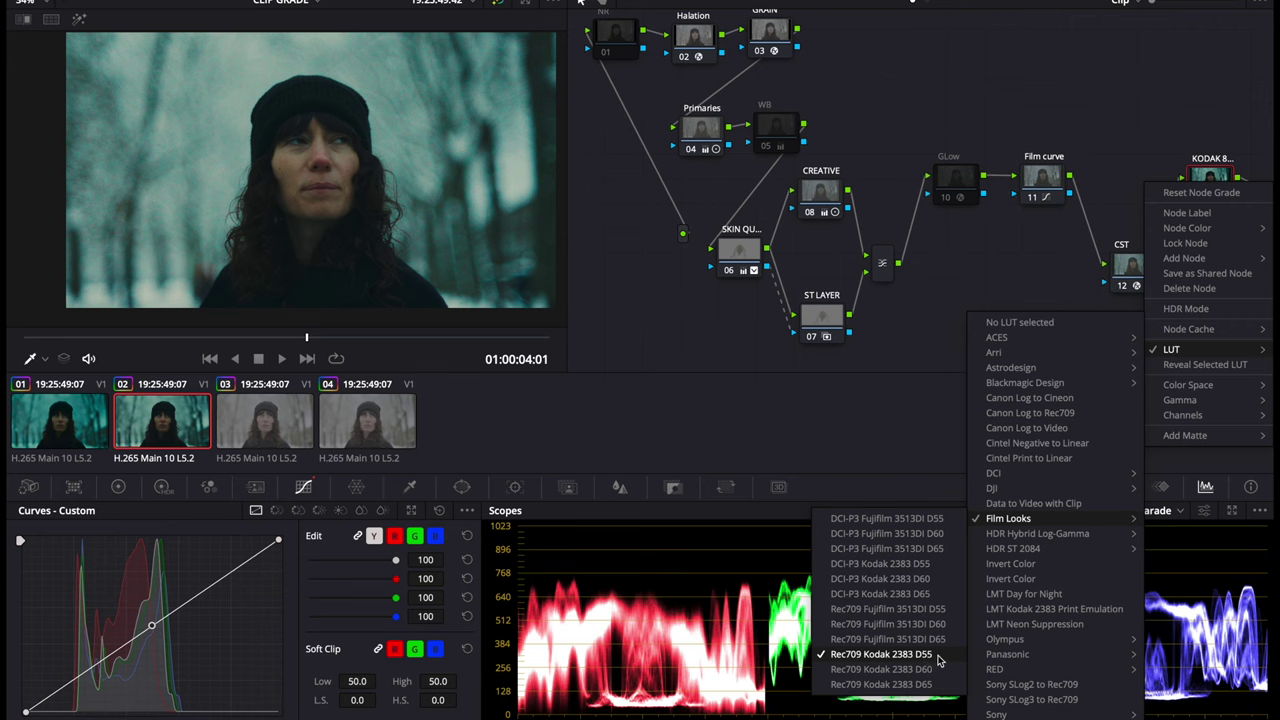
{"action": "key", "text": "Escape"}
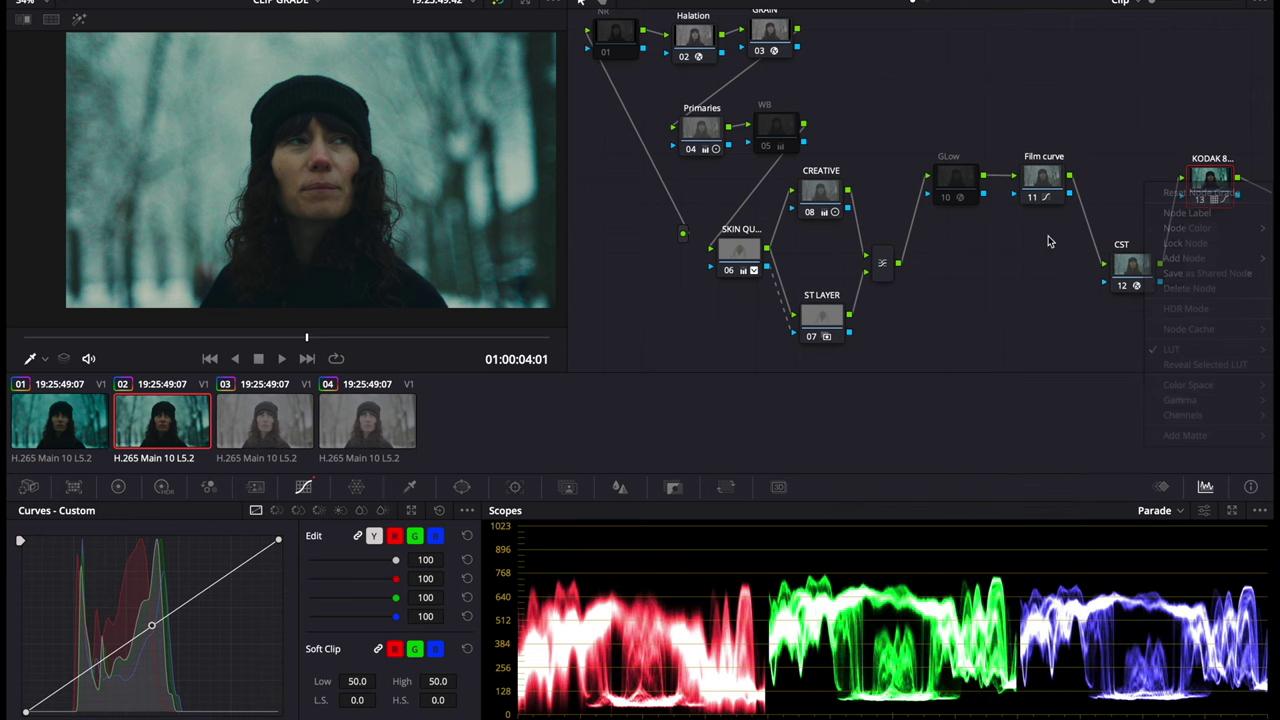
Step: Line up the CST node between Film curve and KODAK, and review its Color Space Transform settings
{"action": "left_click_drag", "start_coordinate": [1128, 265], "coordinate": [1124, 178]}
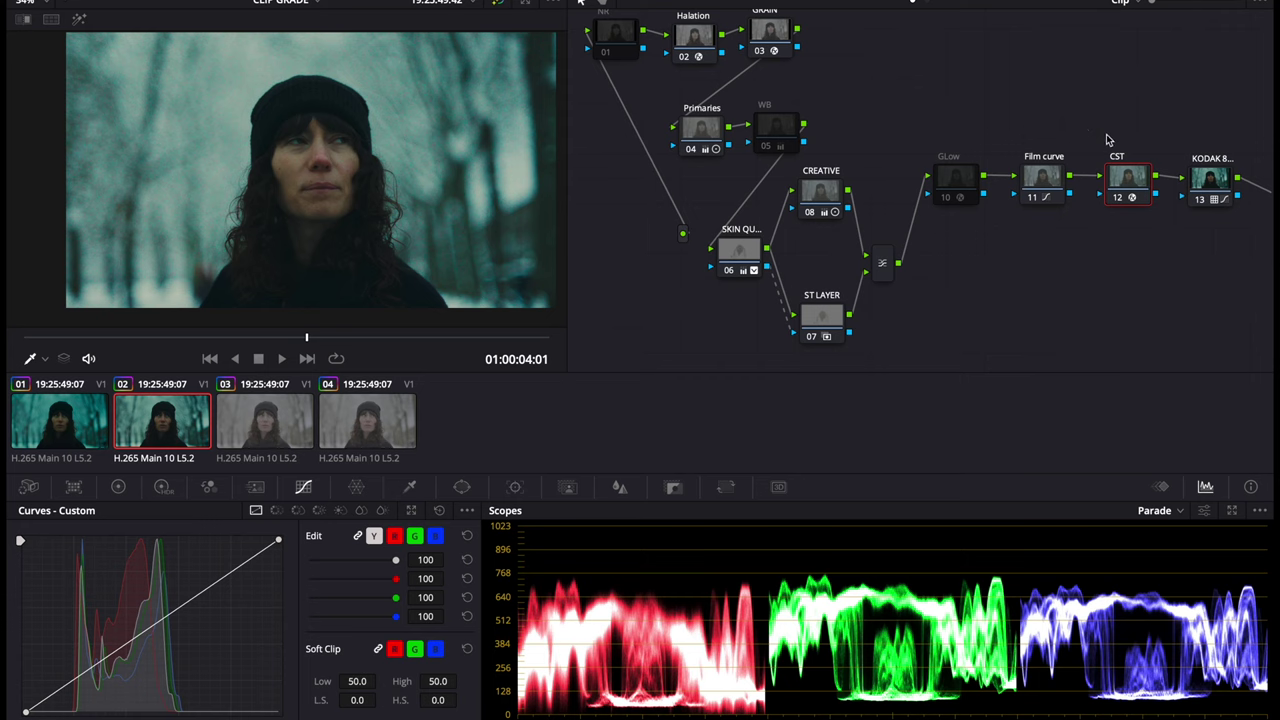
{"action": "scroll", "coordinate": [1108, 140], "scroll_direction": "up", "scroll_amount": 3}
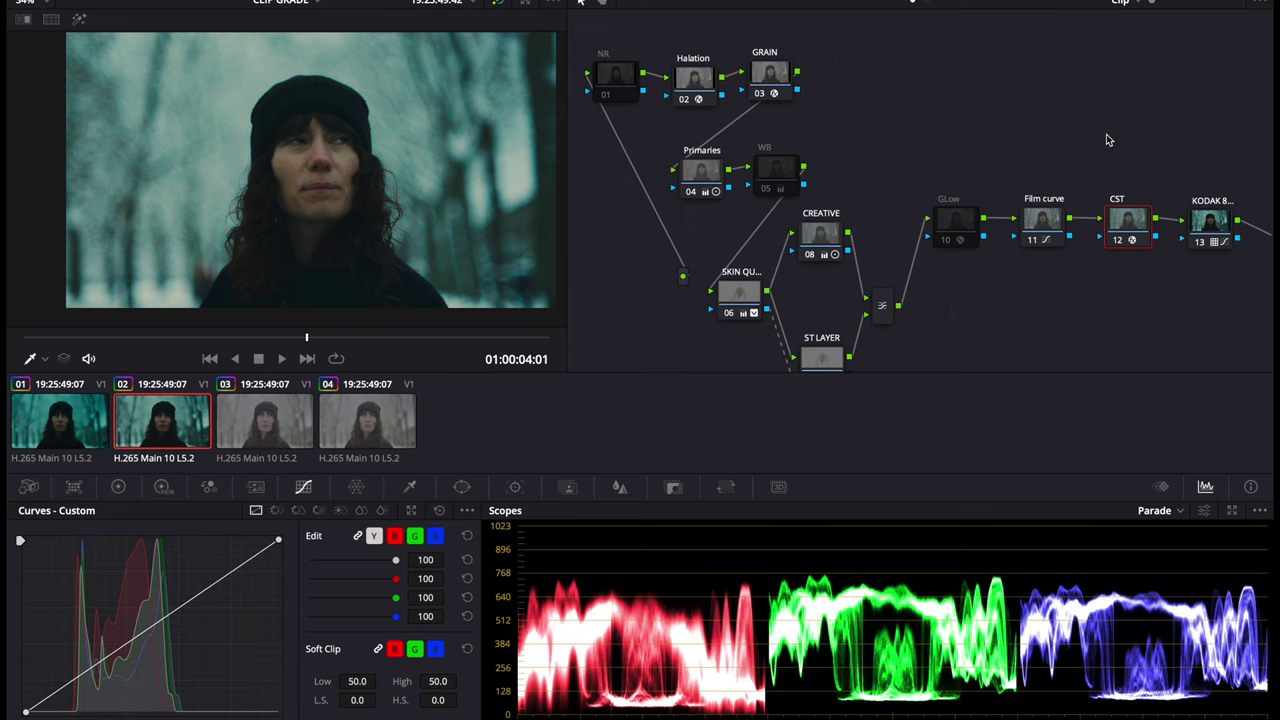
{"action": "left_click", "coordinate": [1147, 5]}
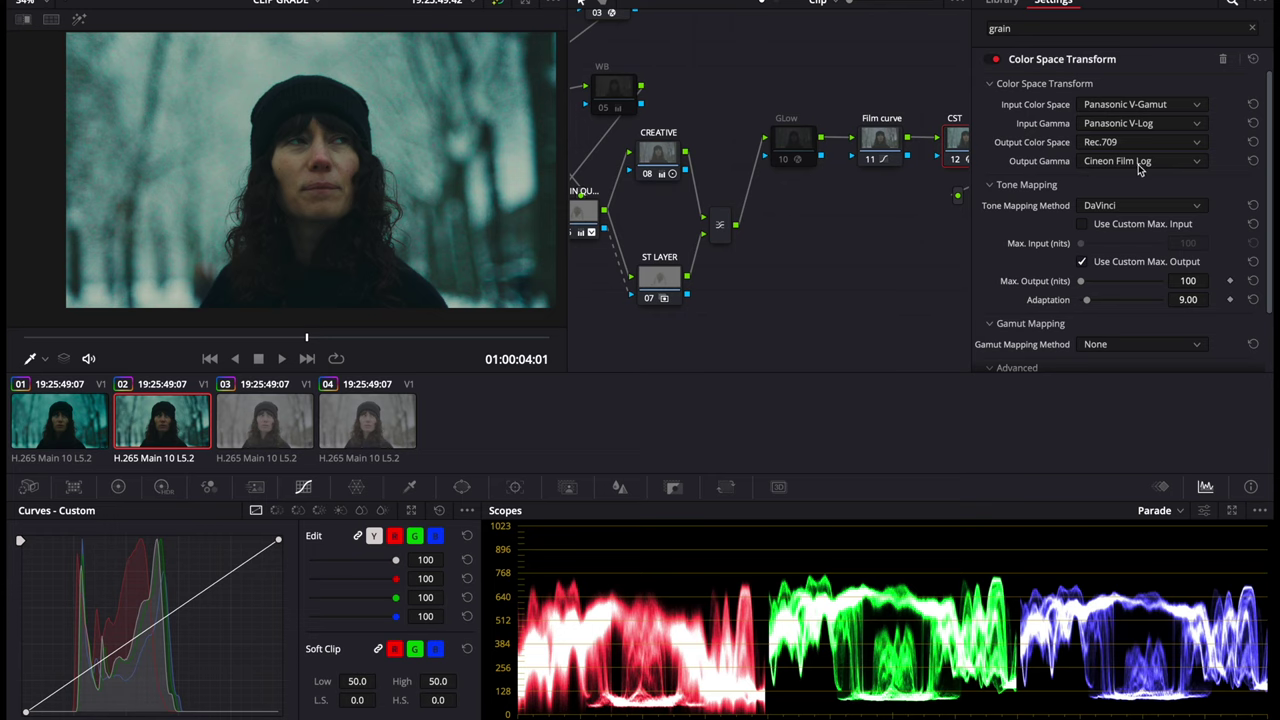
{"action": "left_click", "coordinate": [1147, 3]}
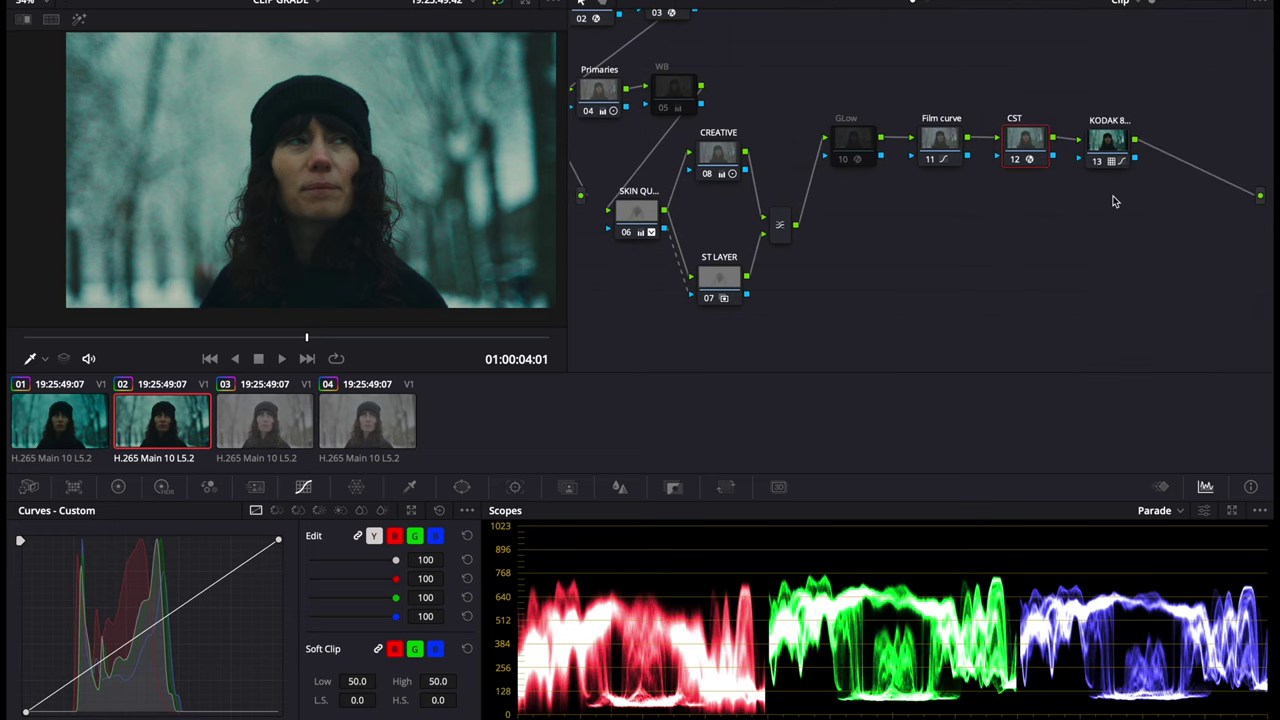
Step: Toggle the KODAK LUT node off and on to compare its effect on the image
{"action": "left_click", "coordinate": [1118, 150]}
{"action": "right_click", "coordinate": [1112, 148]}
{"action": "left_click", "coordinate": [1106, 143]}
{"action": "key", "text": "ctrl+d"}
{"action": "key", "text": "ctrl+d"}
{"action": "key", "text": "ctrl+d"}
{"action": "key", "text": "ctrl+d"}
Step: Toggle the CREATIVE node off and on again to compare the grade under the film LUT
{"action": "scroll", "coordinate": [860, 130], "scroll_direction": "left", "scroll_amount": 3}
{"action": "left_click", "coordinate": [805, 168]}
{"action": "key", "text": "ctrl+d"}
{"action": "key", "text": "ctrl+d"}
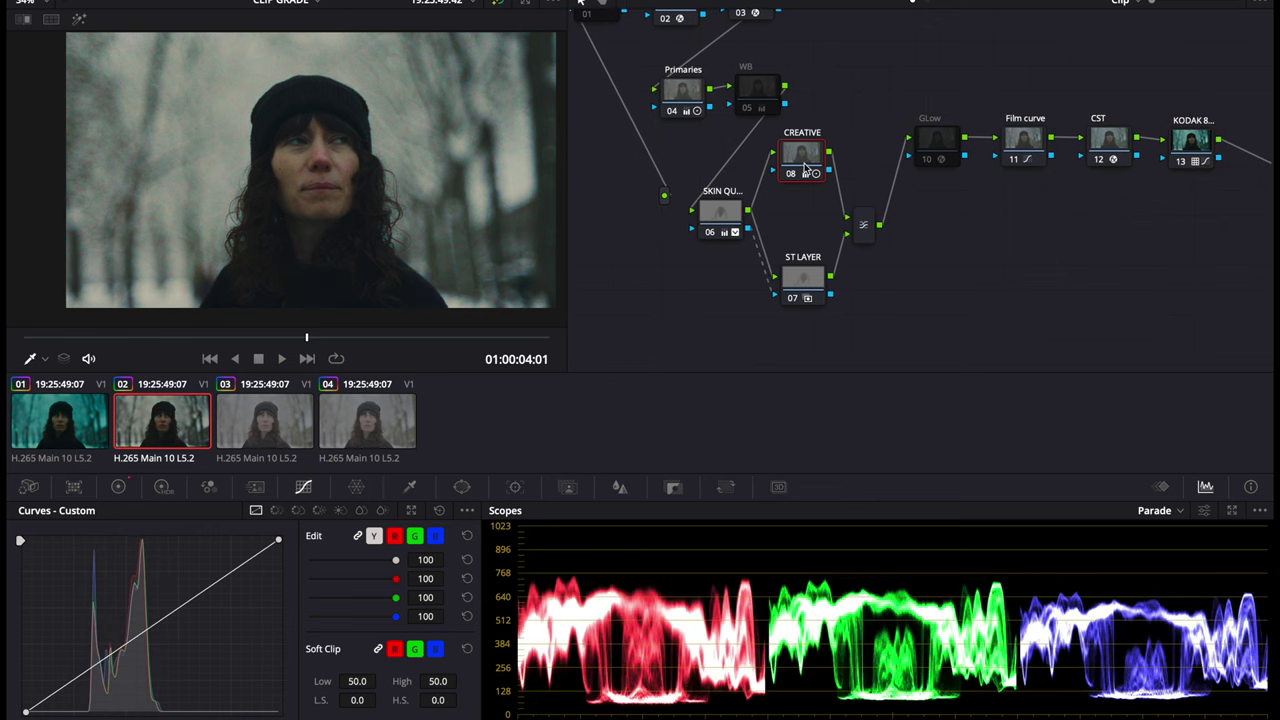
Step: Examine the frame full screen and toggle the GRAIN node to judge the film grain
{"action": "scroll", "coordinate": [820, 150], "scroll_direction": "up", "scroll_amount": 4}
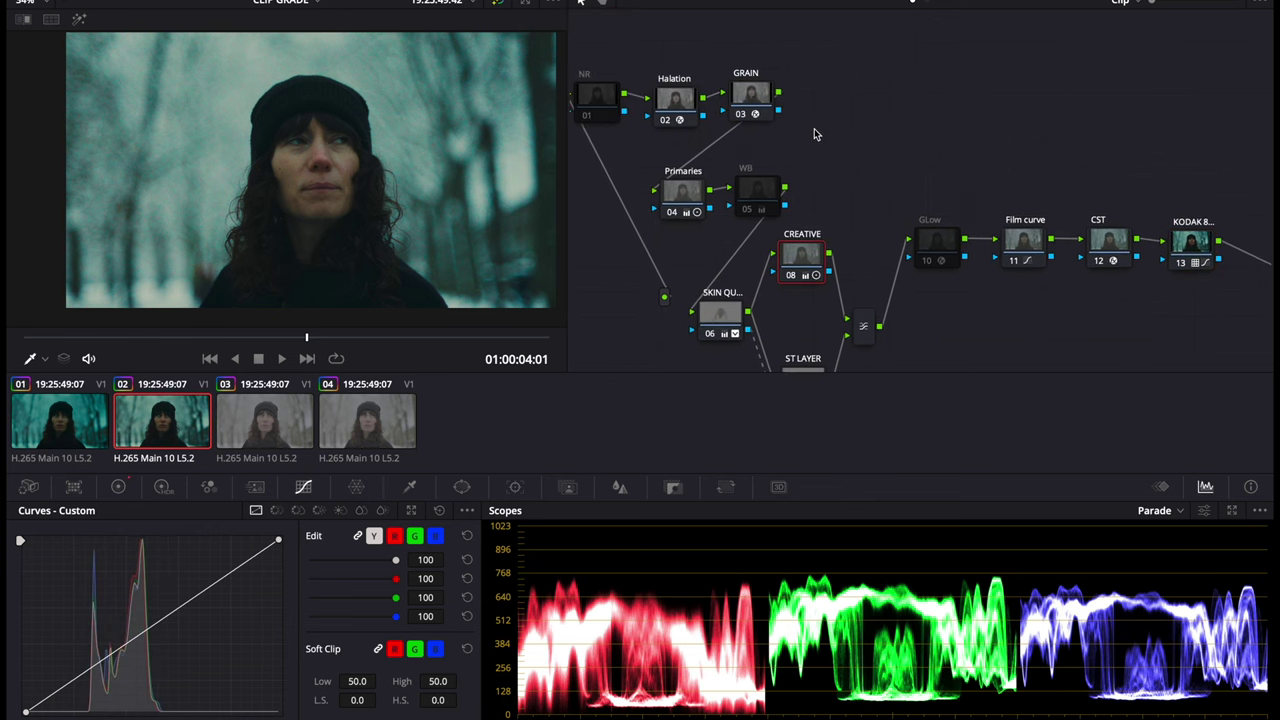
{"action": "key", "text": "ctrl+f"}
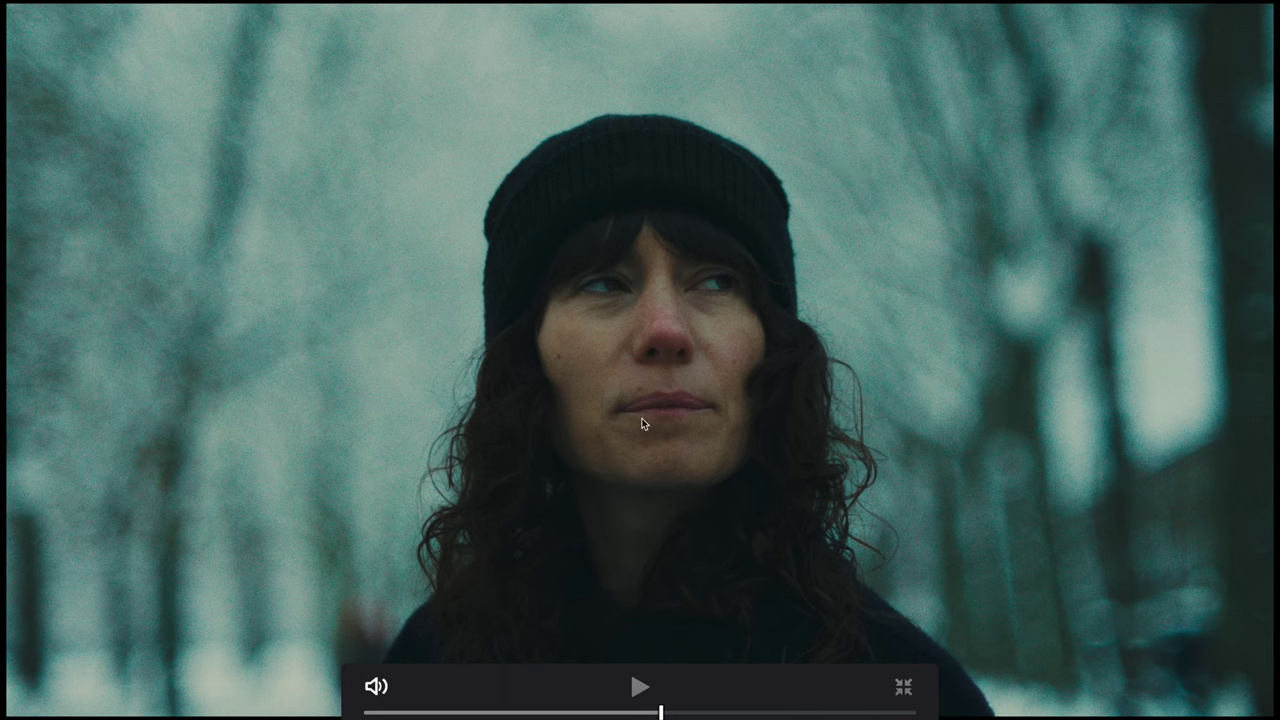
{"action": "key", "text": "Escape"}
{"action": "key", "text": "ctrl+d"}
{"action": "scroll", "coordinate": [685, 203], "scroll_direction": "down", "scroll_amount": 3}
{"action": "scroll", "coordinate": [855, 202], "scroll_direction": "up", "scroll_amount": 2}
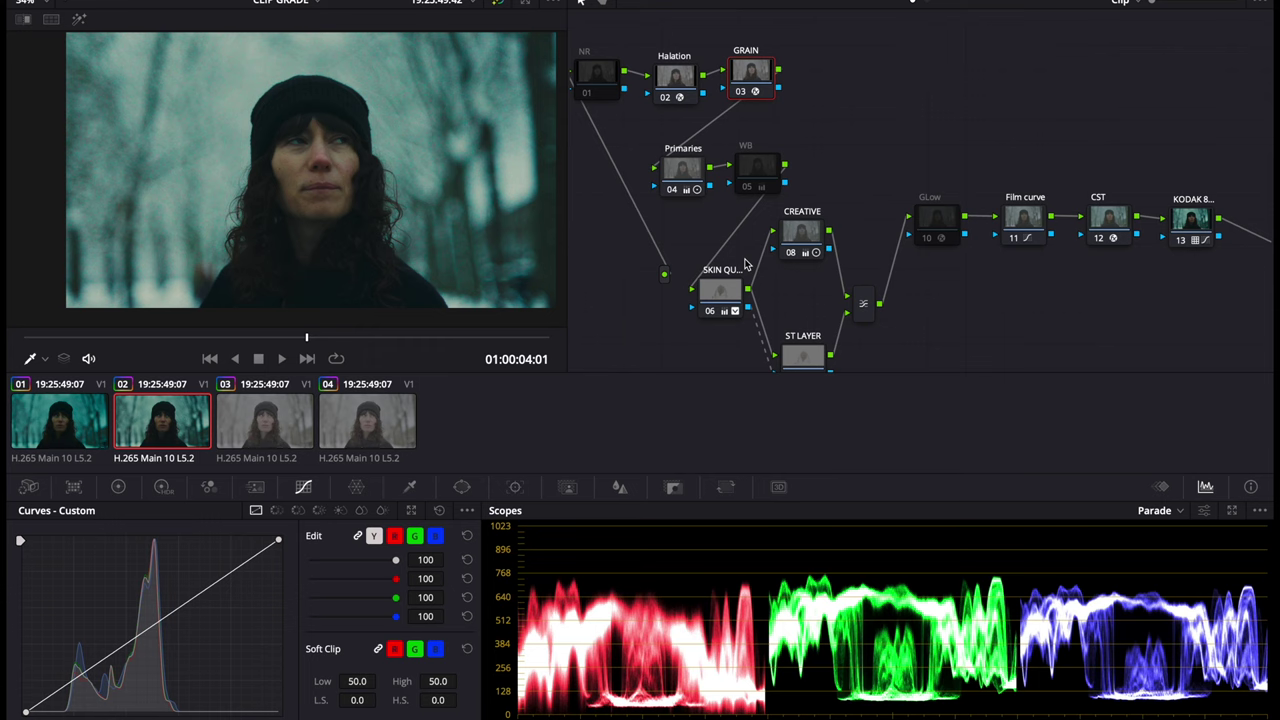
{"action": "scroll", "coordinate": [740, 250], "scroll_direction": "down", "scroll_amount": 1}
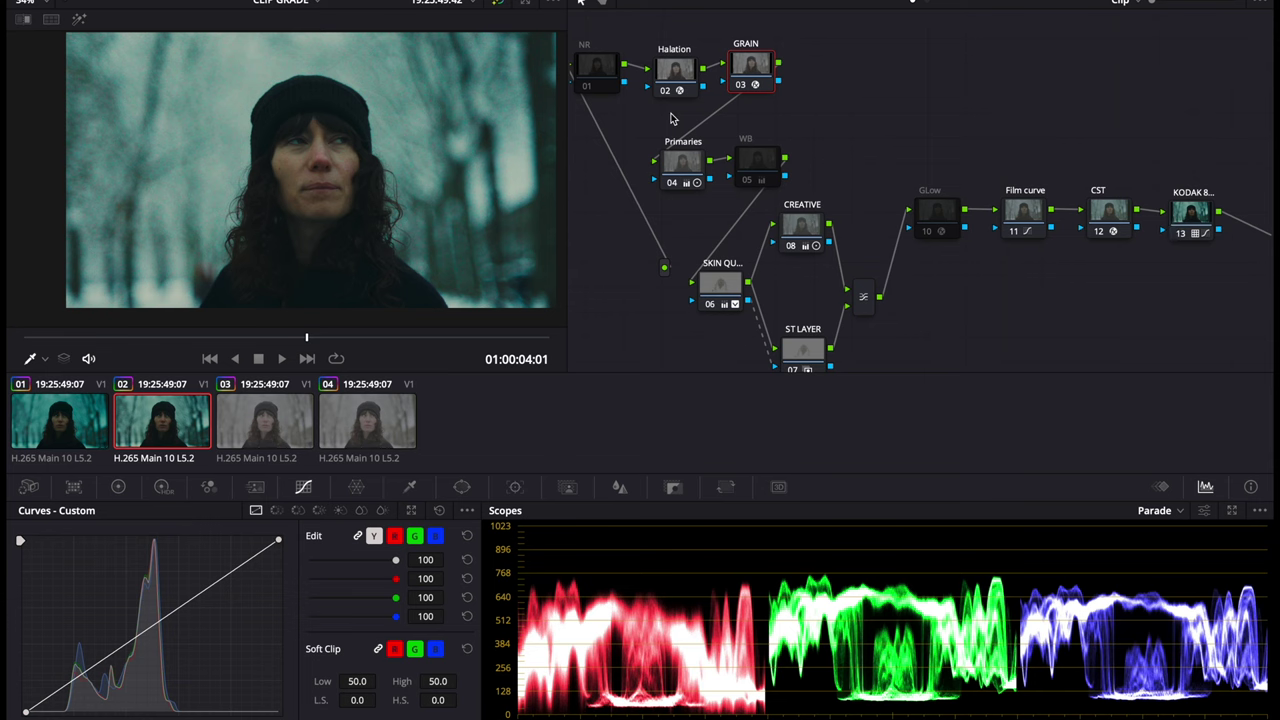
{"action": "scroll", "coordinate": [675, 119], "scroll_direction": "up", "scroll_amount": 3}
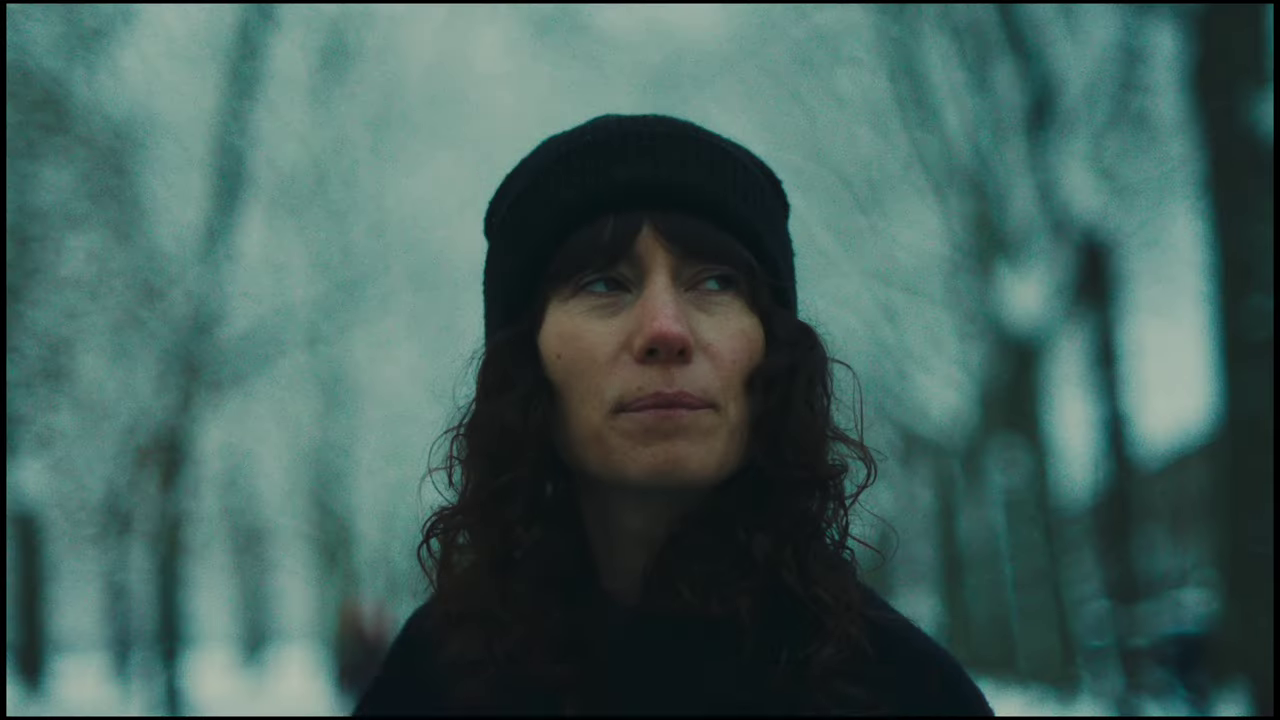
{"action": "mouse_move", "coordinate": [506, 337]}
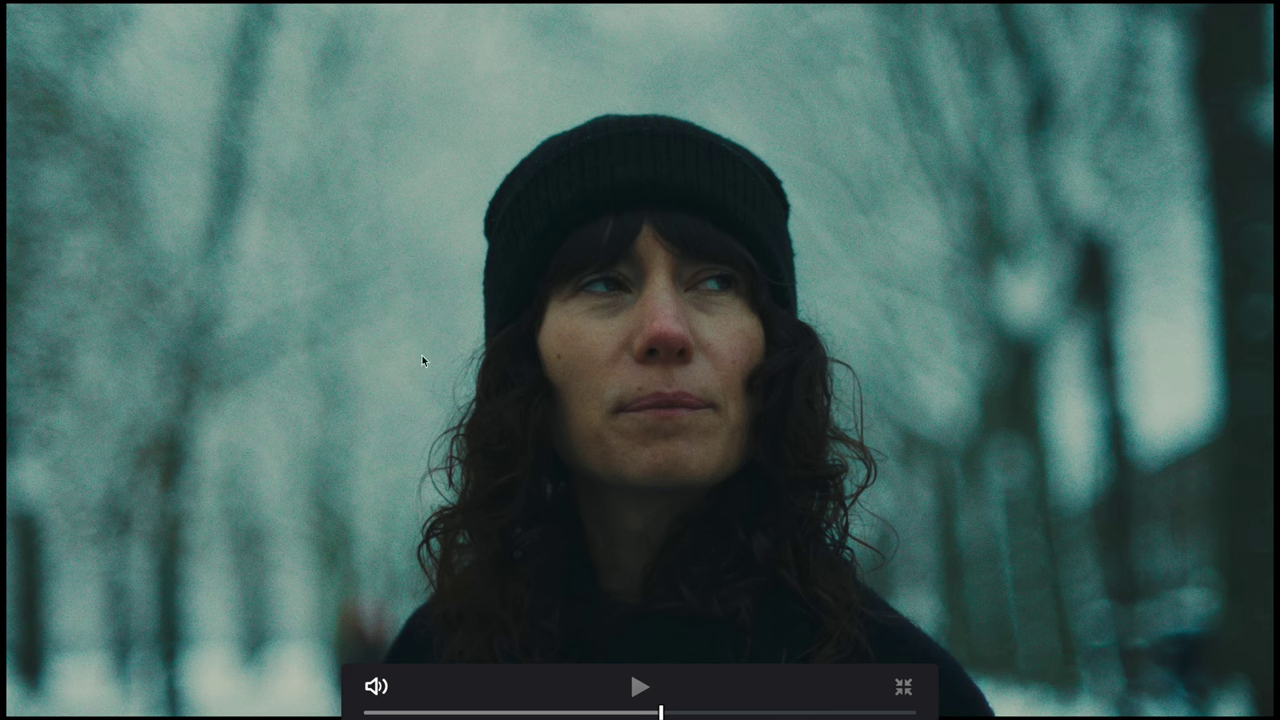
{"action": "key", "text": "Escape"}
Step: Toggle the Halation node off and on to compare its effect on the image
{"action": "left_click", "coordinate": [672, 100]}
{"action": "key", "text": "ctrl+d"}
{"action": "key", "text": "ctrl+d"}
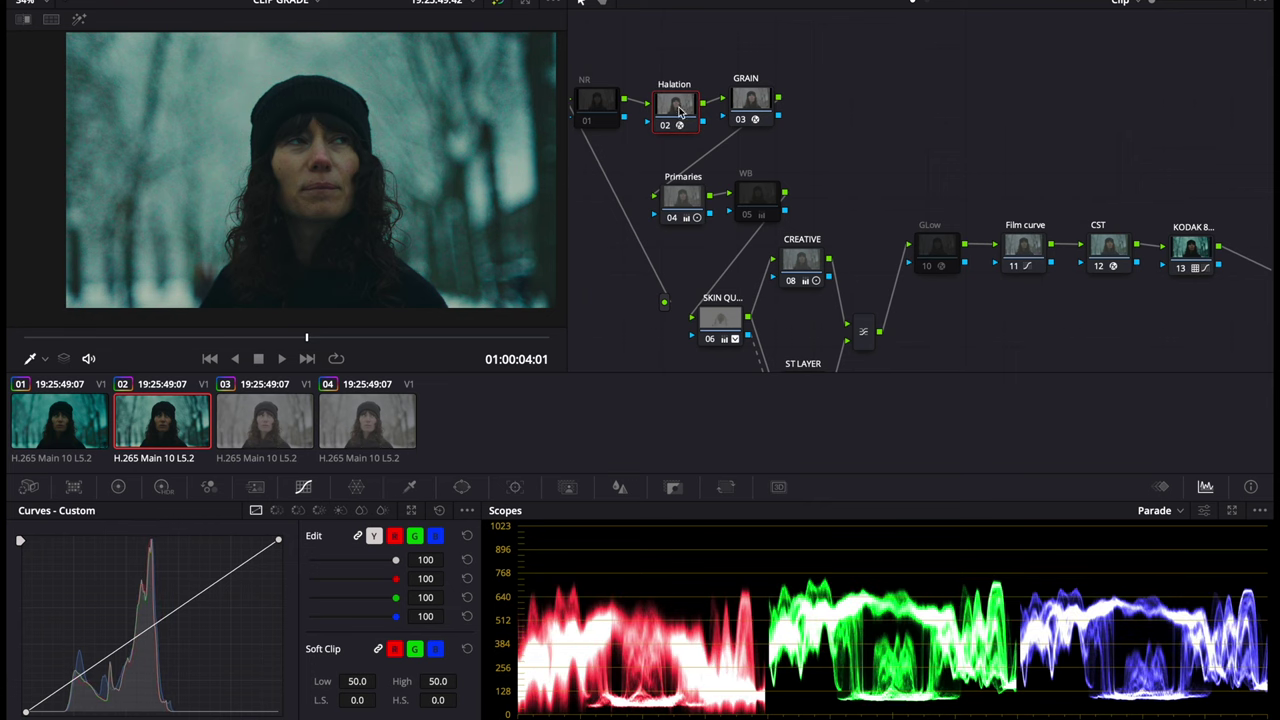
{"action": "key", "text": "ctrl+d"}
{"action": "key", "text": "ctrl+d"}
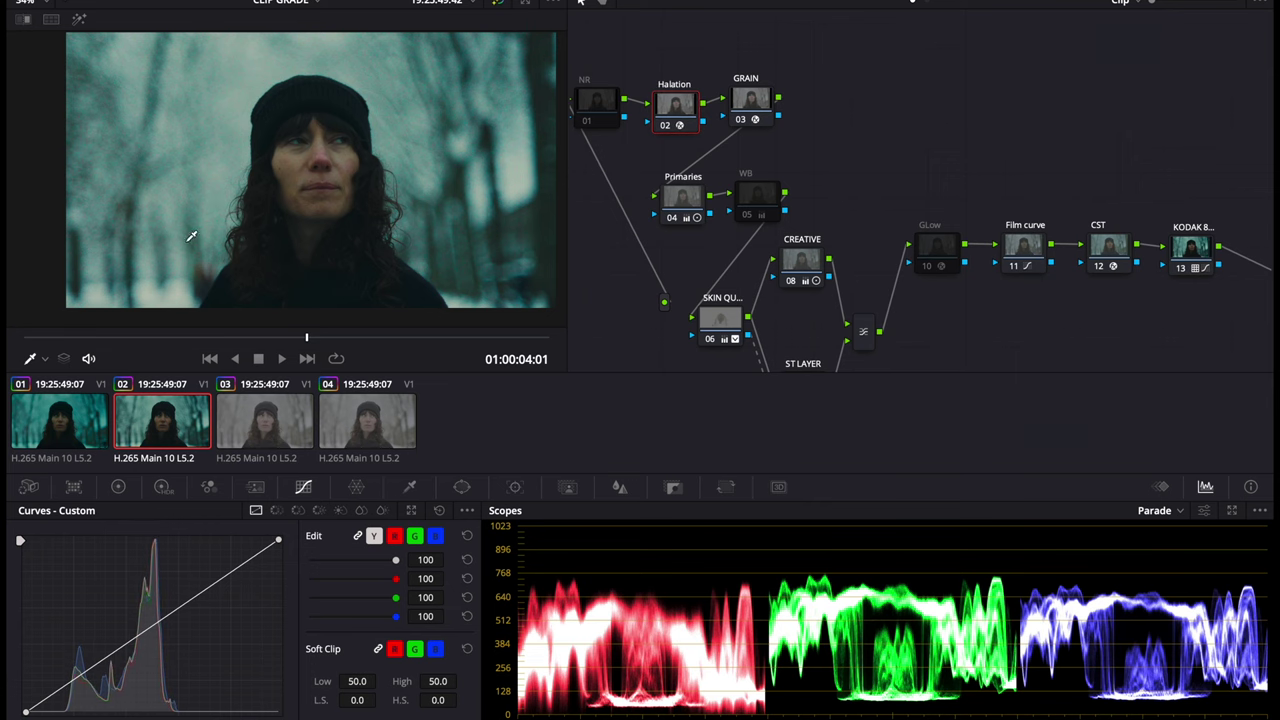
Step: View the graded frame full screen, and compare clip 02's finished node tree with the ungraded clip 04's
{"action": "key", "text": "ctrl+f"}
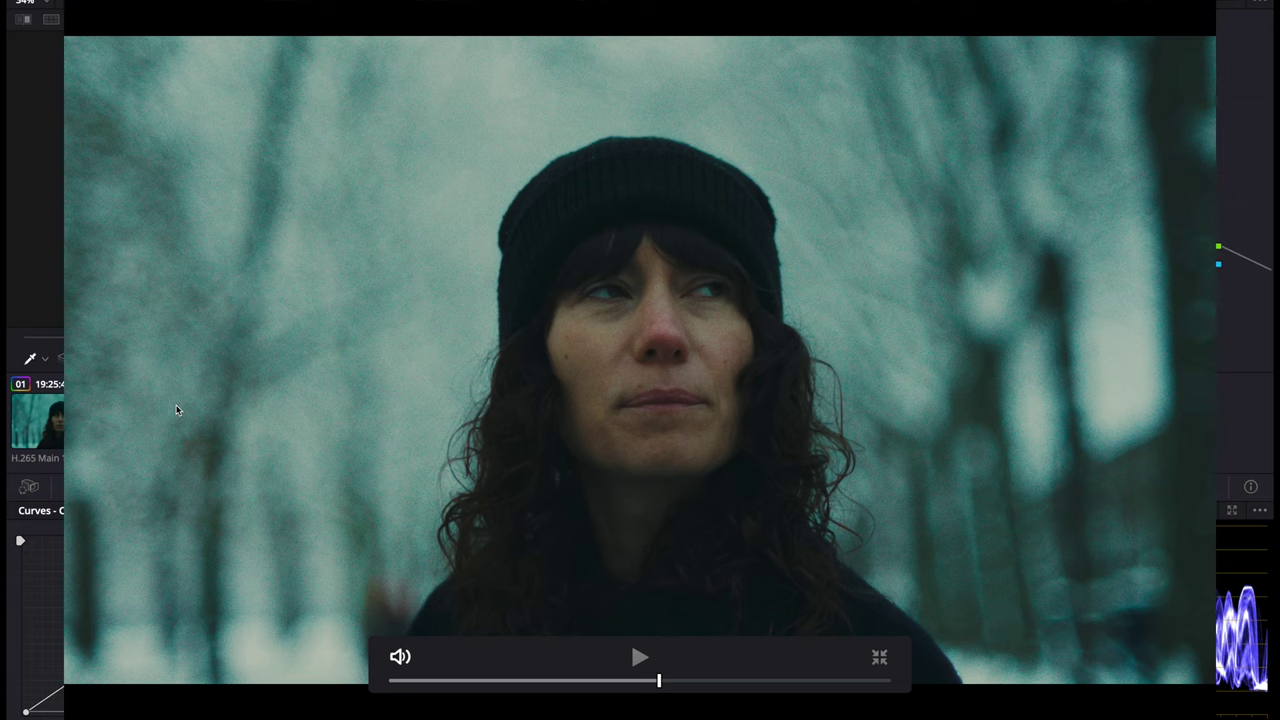
{"action": "key", "text": "ctrl+f"}
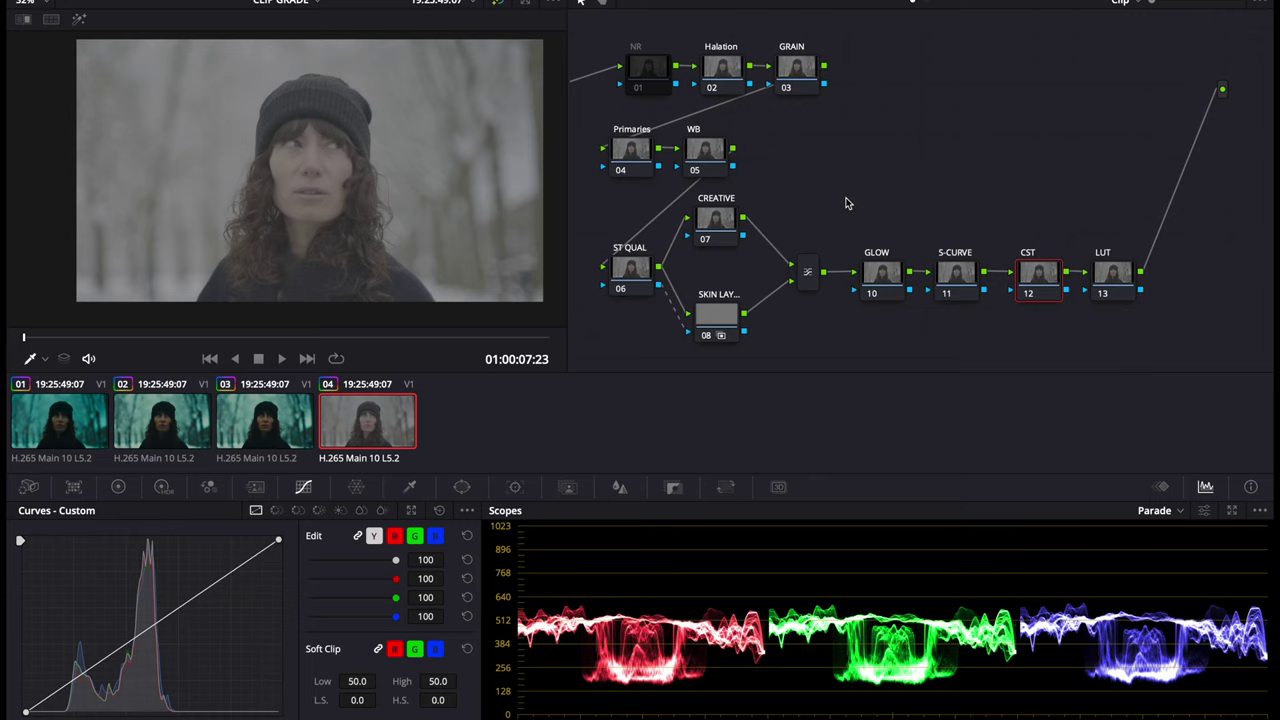
{"action": "left_click", "coordinate": [190, 428]}
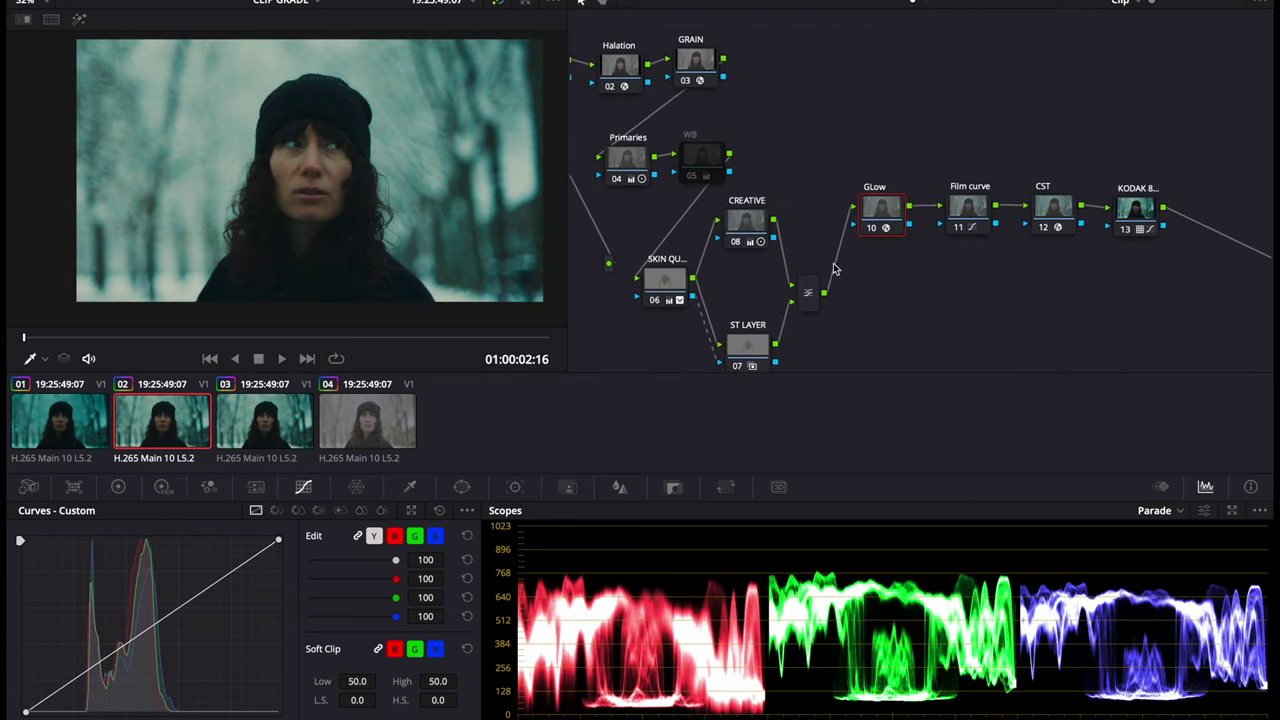
{"action": "left_click", "coordinate": [348, 440]}
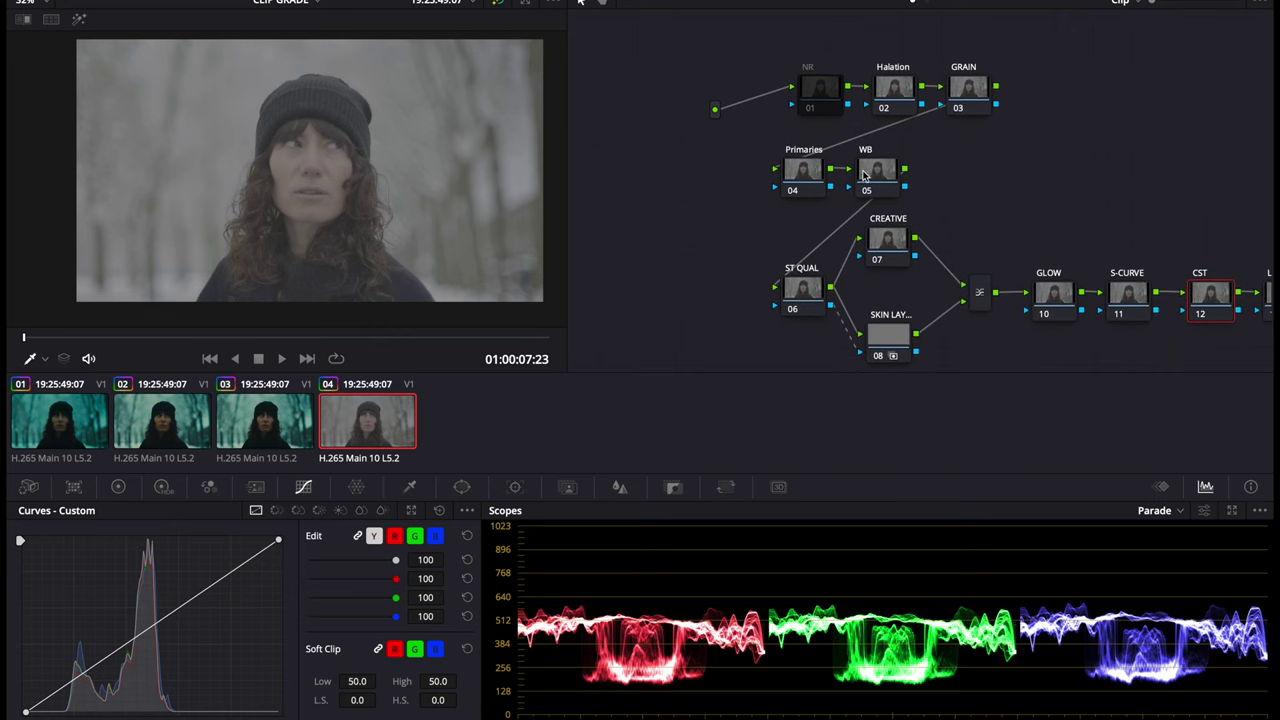
Step: Realign the first row of clip 04's node tree by nudging the NR, Halation and GRAIN nodes slightly up
{"action": "left_click", "coordinate": [798, 174]}
{"action": "left_click_drag", "start_coordinate": [798, 174], "coordinate": [801, 168]}
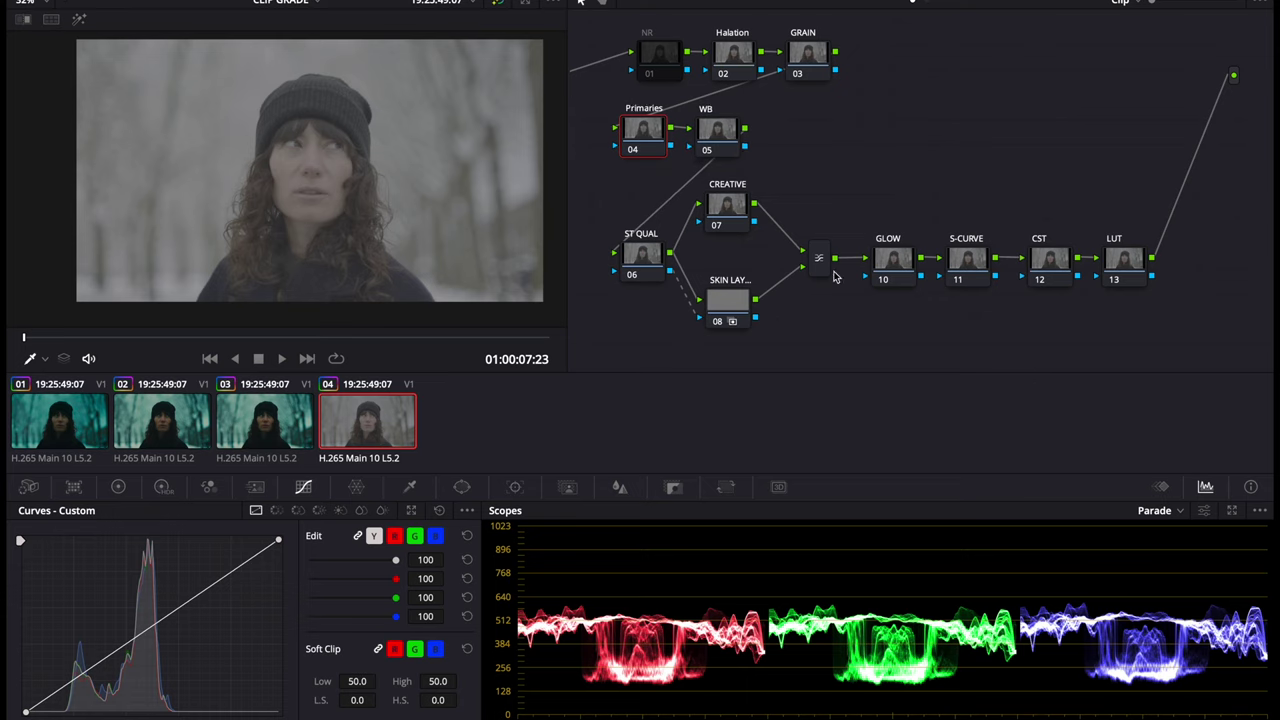
{"action": "left_click_drag", "start_coordinate": [660, 52], "coordinate": [648, 41]}
{"action": "left_click_drag", "start_coordinate": [731, 53], "coordinate": [724, 41]}
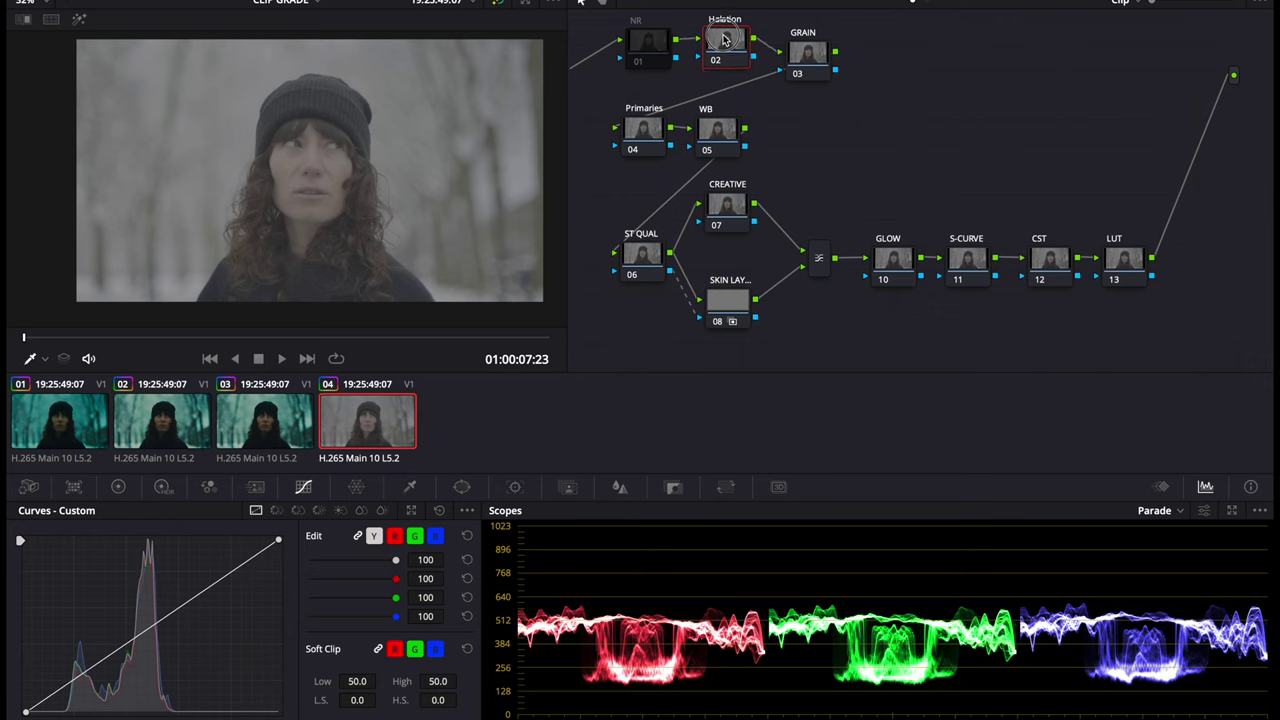
{"action": "left_click_drag", "start_coordinate": [810, 56], "coordinate": [803, 44]}
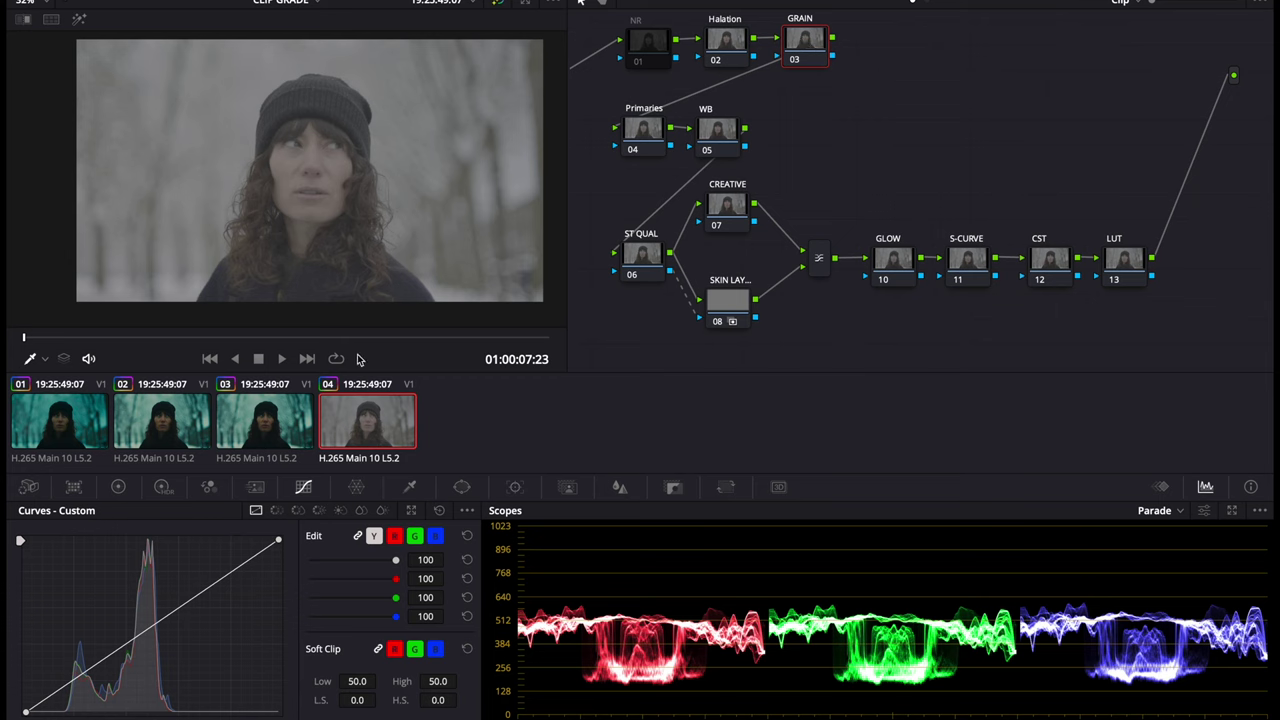
Step: Review the finished node tree of clip 02 once more, and return to the empty node tree of clip 04
{"action": "left_click", "coordinate": [190, 428]}
{"action": "scroll", "coordinate": [860, 206], "scroll_direction": "up", "scroll_amount": 5}
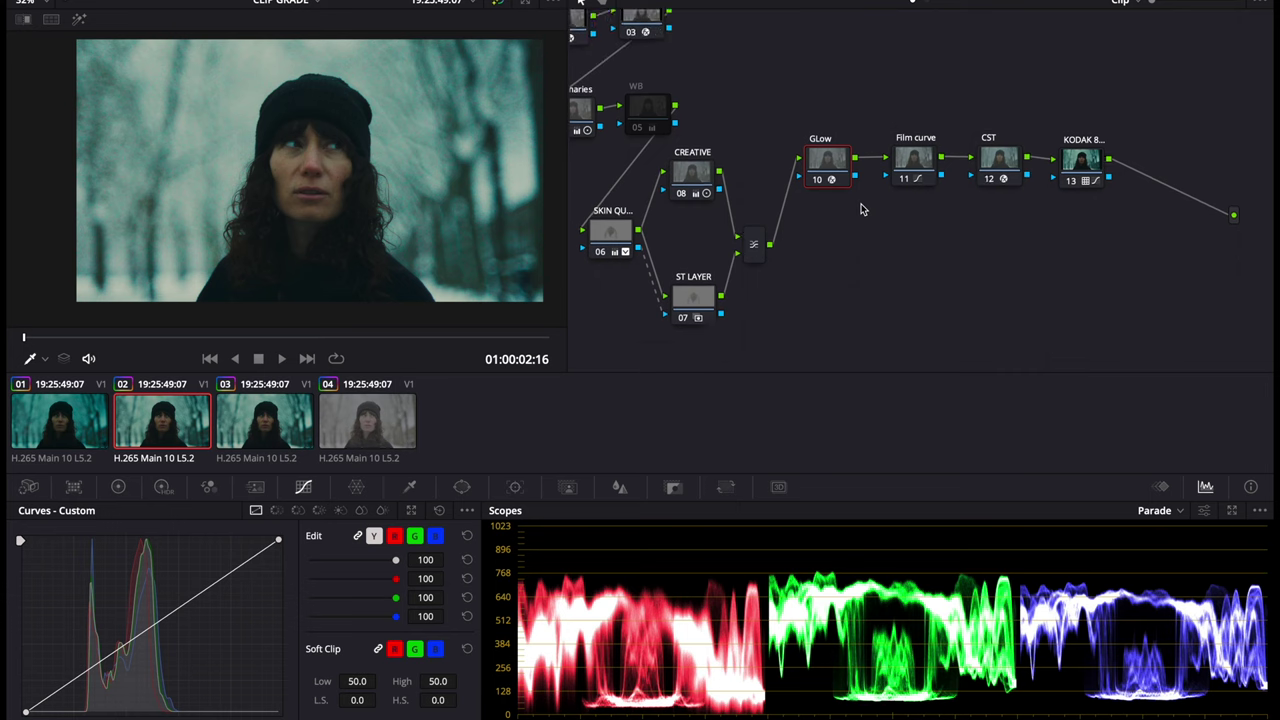
{"action": "scroll", "coordinate": [860, 208], "scroll_direction": "left", "scroll_amount": 2}
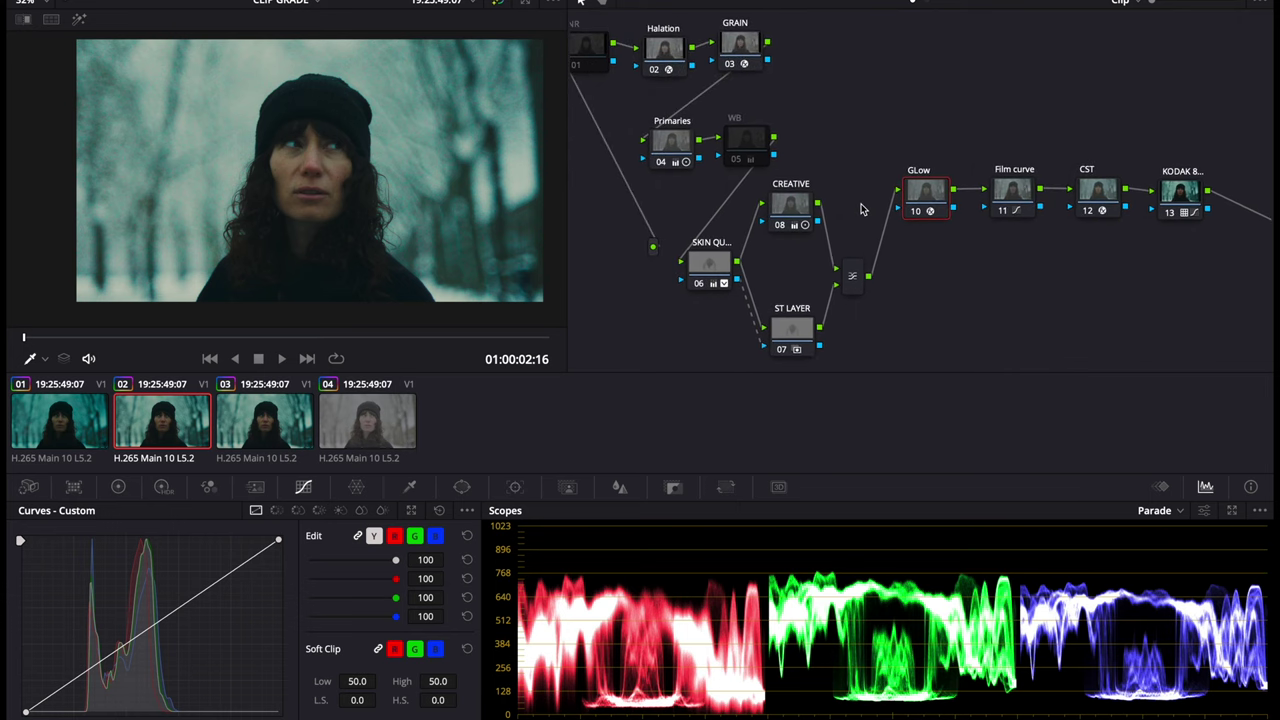
{"action": "left_click", "coordinate": [367, 420]}
{"action": "scroll", "coordinate": [1050, 289], "scroll_direction": "right", "scroll_amount": 3}
{"action": "scroll", "coordinate": [1050, 289], "scroll_direction": "up", "scroll_amount": 2}
{"action": "scroll", "coordinate": [1050, 289], "scroll_direction": "up", "scroll_amount": 1}
{"action": "scroll", "coordinate": [1050, 289], "scroll_direction": "left", "scroll_amount": 2}
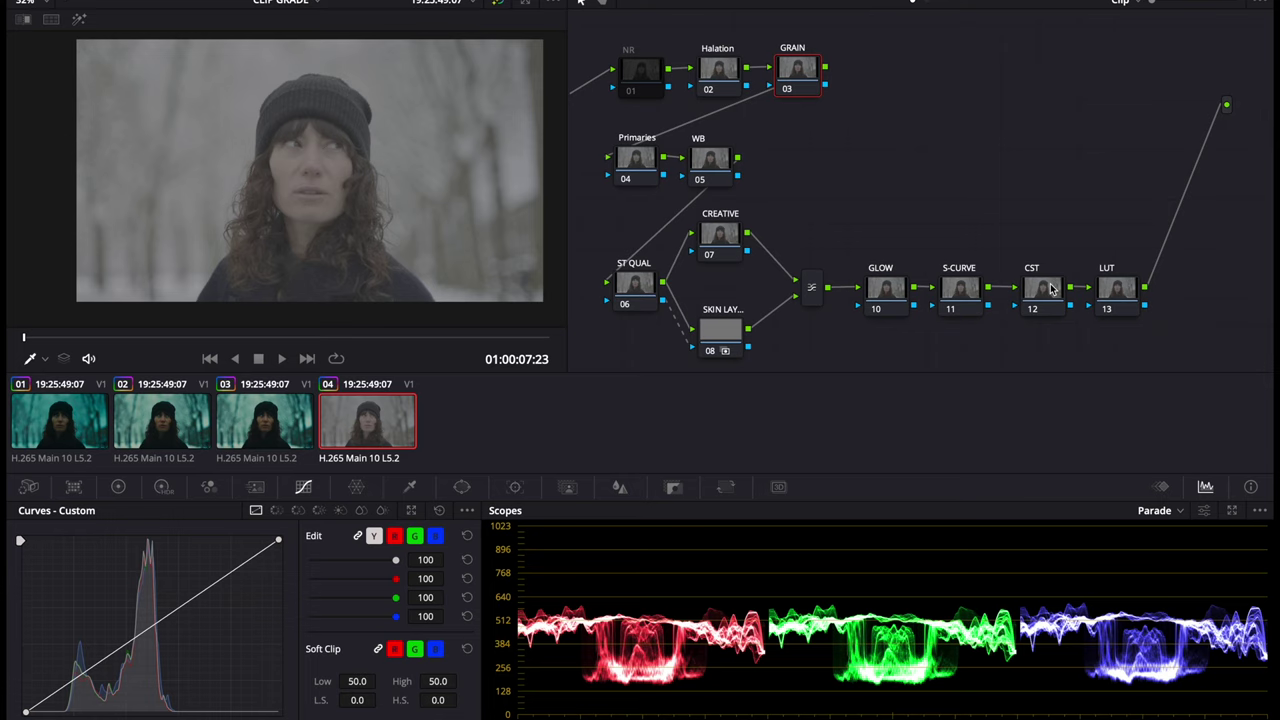
Step: Nudge the CST node slightly up and the CREATIVE node slightly down in clip 04's node tree
{"action": "left_click", "coordinate": [1050, 290]}
{"action": "scroll", "coordinate": [877, 197], "scroll_direction": "left", "scroll_amount": 3}
{"action": "scroll", "coordinate": [877, 197], "scroll_direction": "down", "scroll_amount": 2}
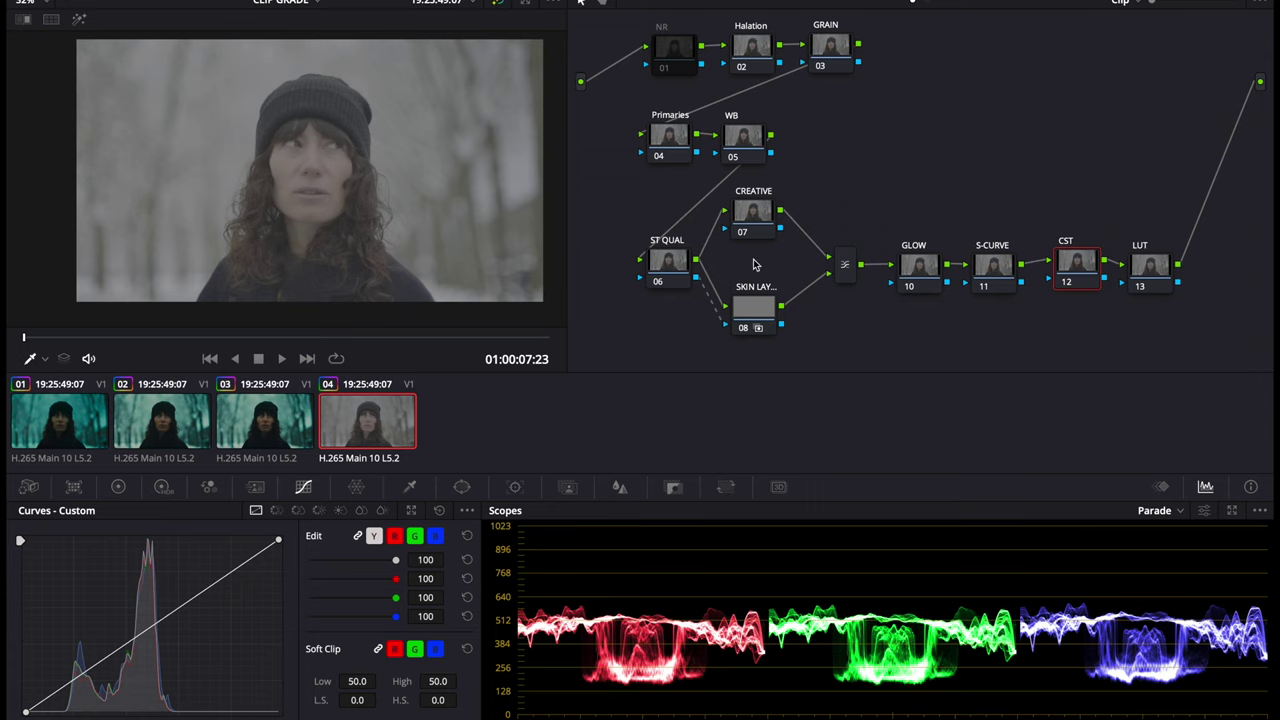
{"action": "left_click", "coordinate": [749, 215]}
{"action": "mouse_move", "coordinate": [758, 214]}
{"action": "left_mouse_down"}
{"action": "mouse_move", "coordinate": [750, 222]}
{"action": "mouse_move", "coordinate": [760, 196]}
{"action": "mouse_move", "coordinate": [756, 225]}
{"action": "left_mouse_up"}
Step: Examine the Add Layer option of the CREATIVE node and the layer mixer that combines it with the skin layer
{"action": "right_click", "coordinate": [756, 225]}
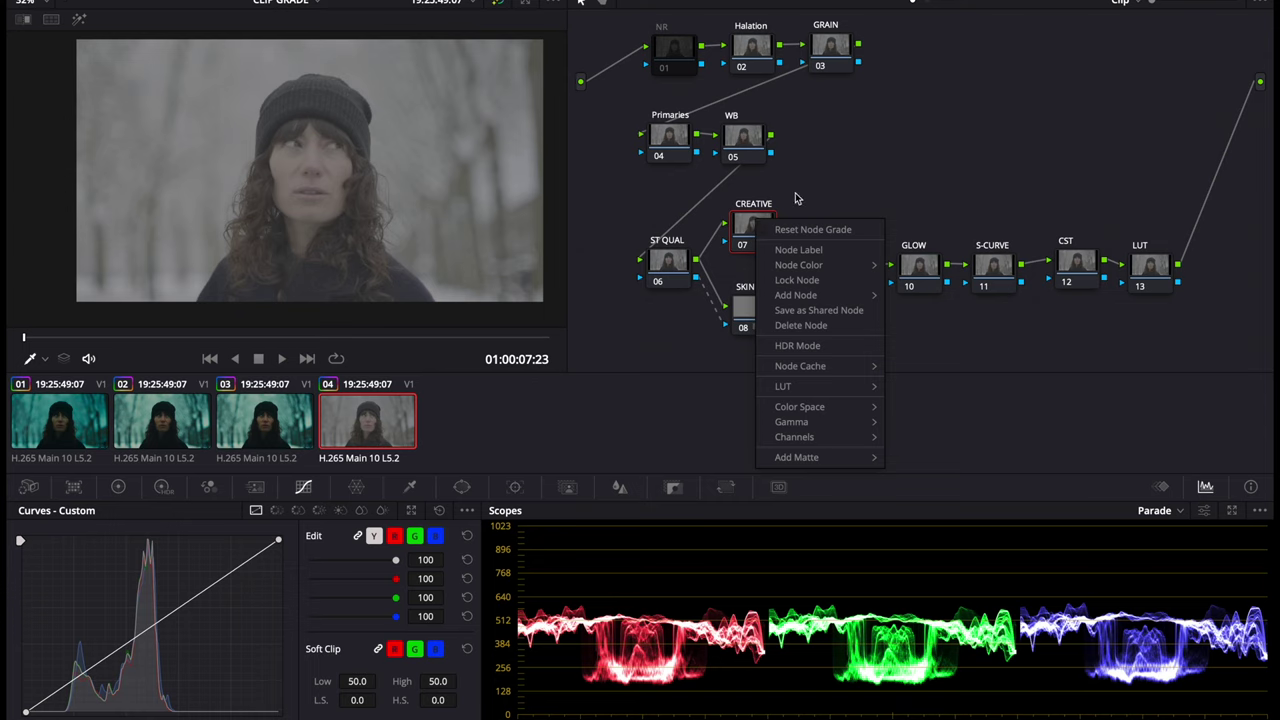
{"action": "mouse_move", "coordinate": [843, 302]}
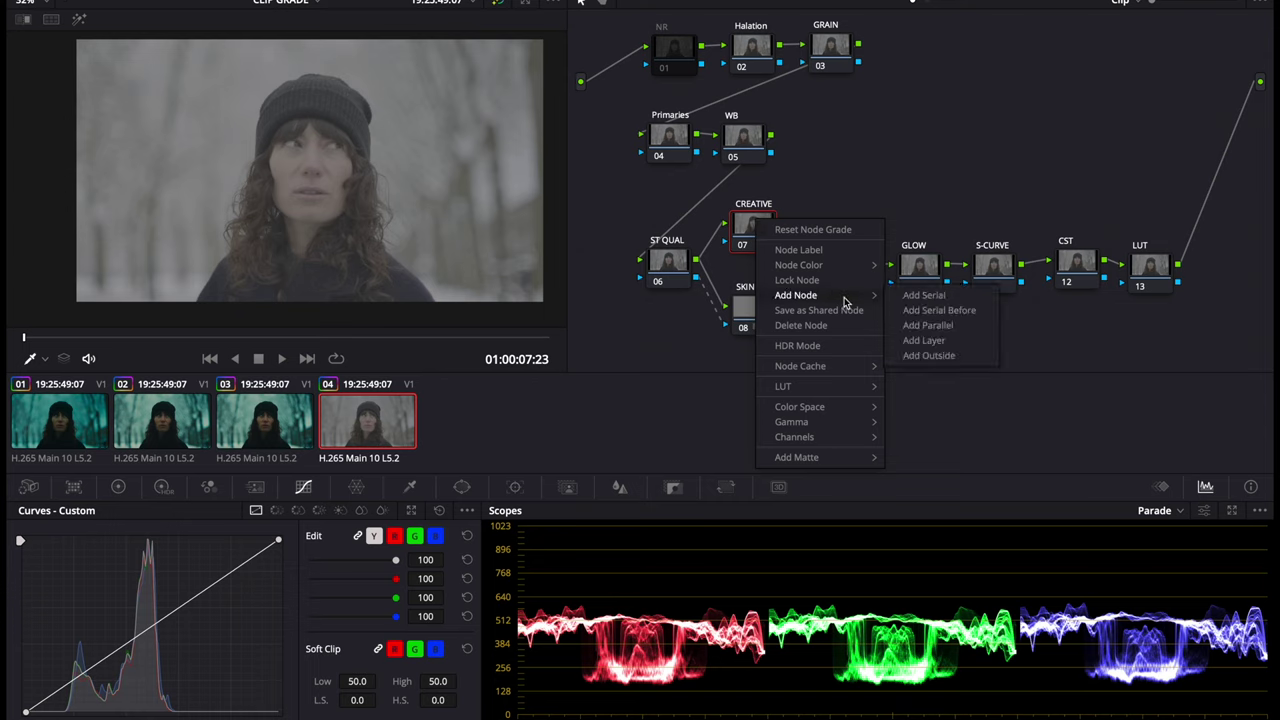
{"action": "left_click", "coordinate": [924, 340]}
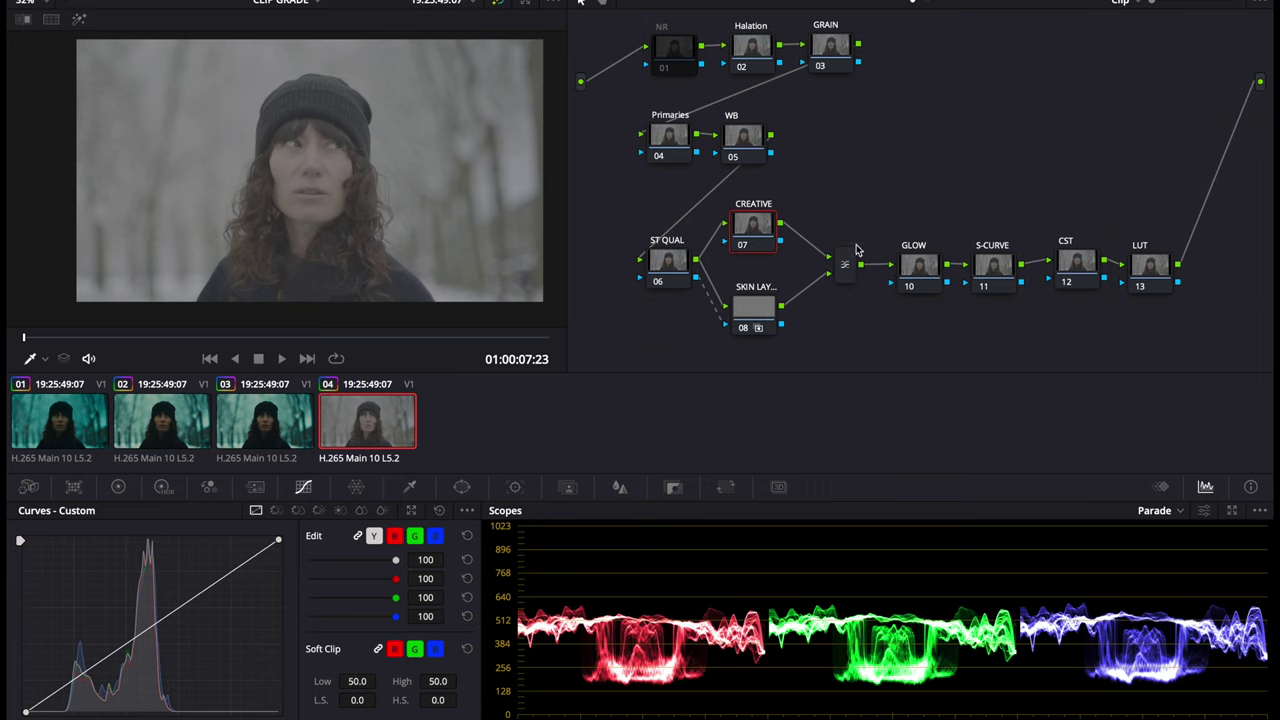
{"action": "left_click", "coordinate": [846, 264]}
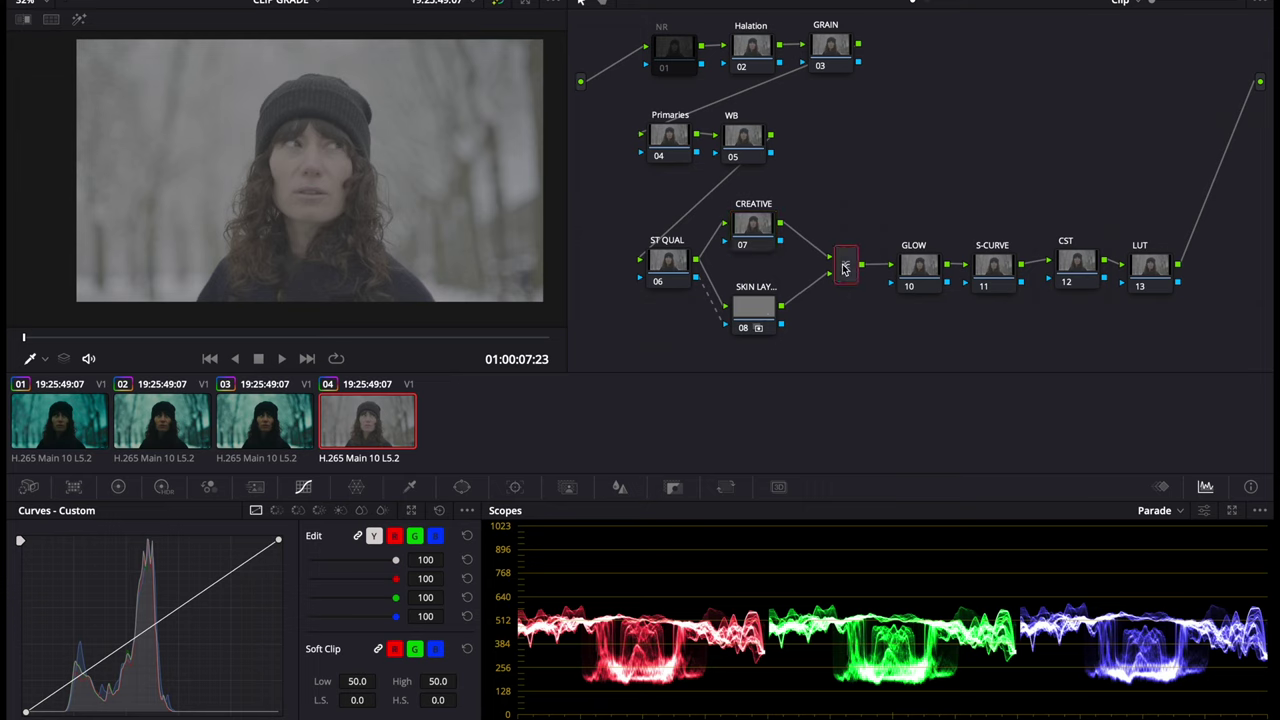
{"action": "left_click", "coordinate": [703, 304]}
{"action": "left_click_drag", "start_coordinate": [703, 304], "coordinate": [727, 332]}
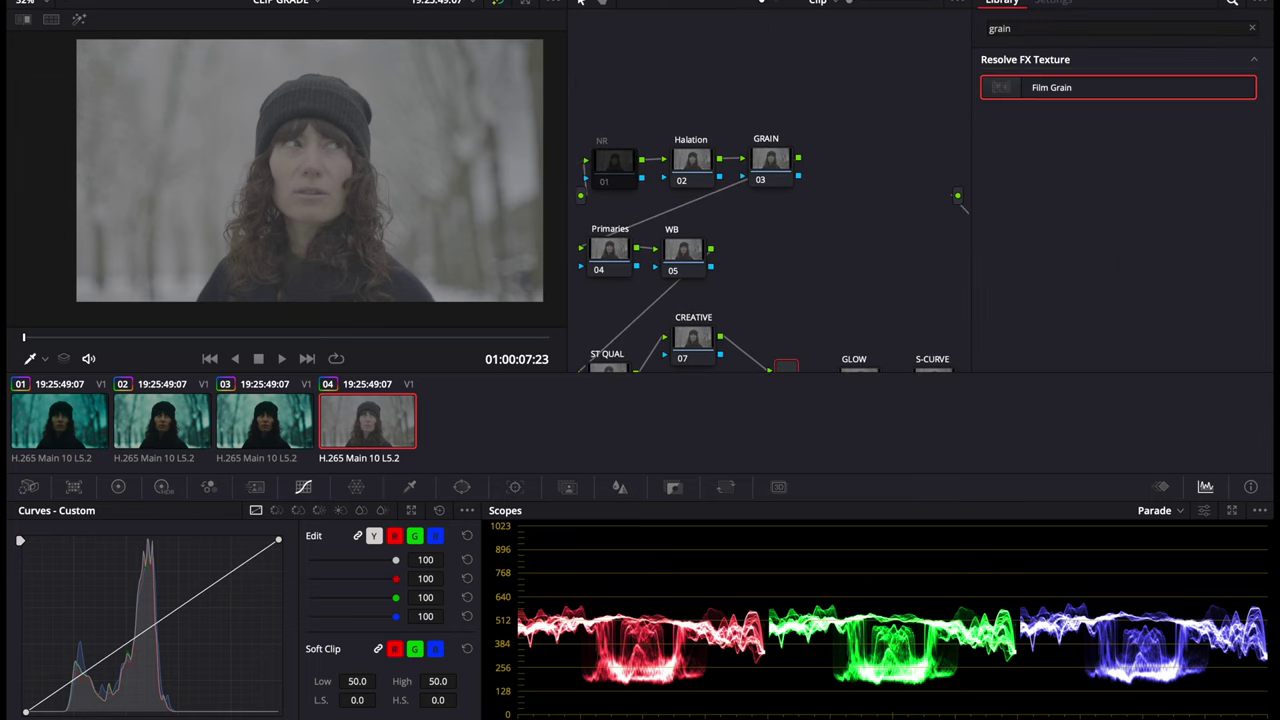
Step: Search the effects library for "colo" and apply the Color Space Transform effect to the CST node
{"action": "double_click", "coordinate": [1075, 22]}
{"action": "type", "text": "colo"}
{"action": "left_click_drag", "start_coordinate": [1078, 115], "coordinate": [905, 280]}
{"action": "scroll", "coordinate": [809, 214], "scroll_direction": "down", "scroll_amount": 2}
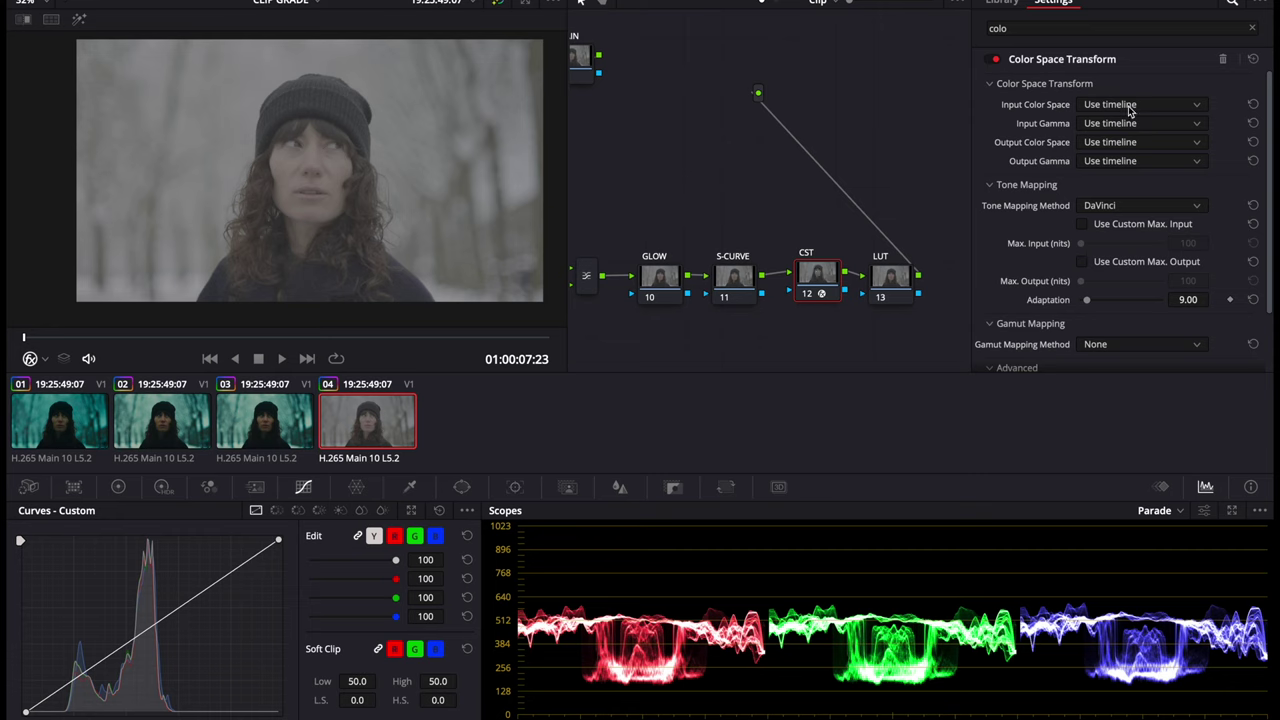
Step: Set the transform's input color space to Panasonic V-Gamut and its input gamma to Panasonic V-Log
{"action": "left_click", "coordinate": [1129, 106]}
{"action": "scroll", "coordinate": [1129, 115], "scroll_direction": "down", "scroll_amount": 3}
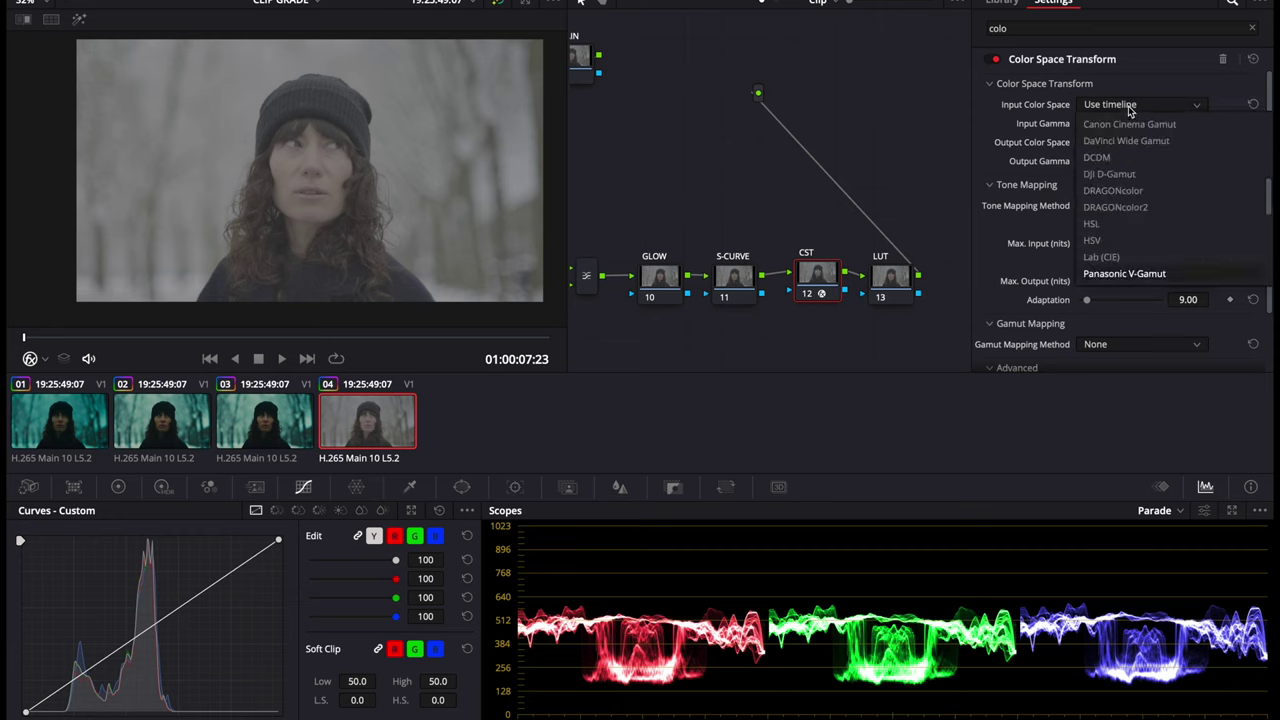
{"action": "key", "text": "Return"}
{"action": "left_click", "coordinate": [1128, 124]}
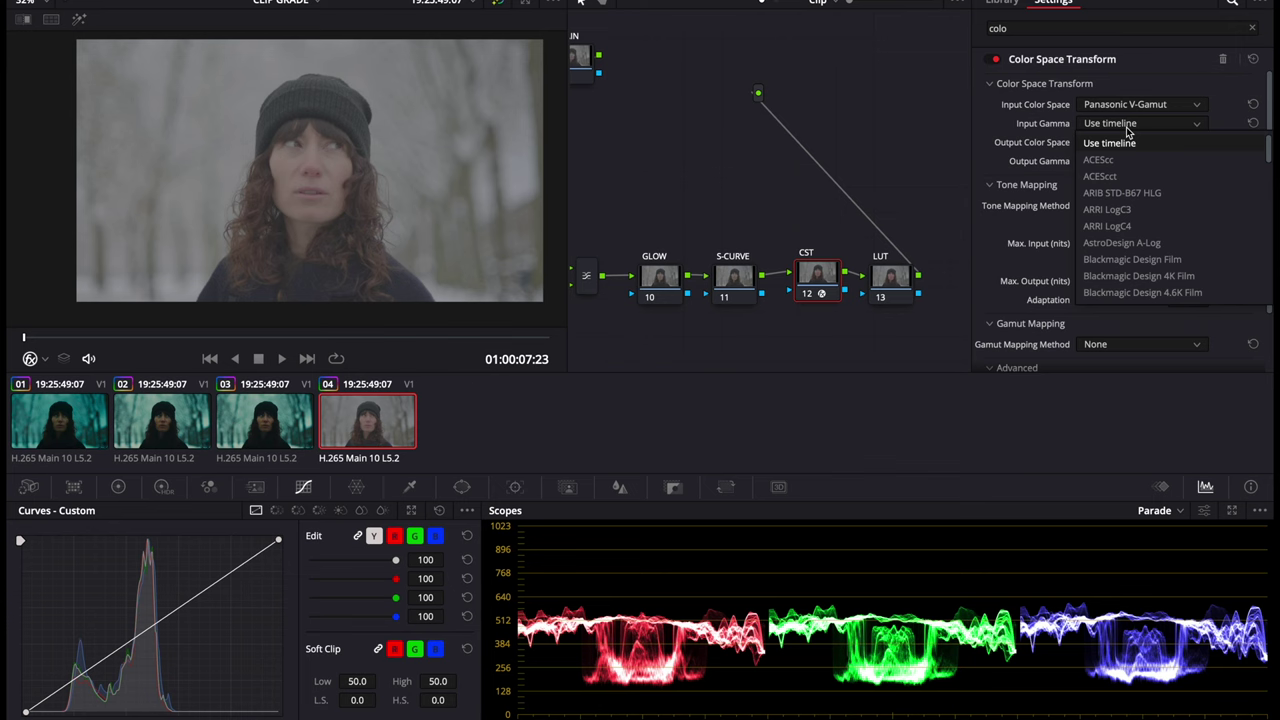
{"action": "key", "text": "p"}
{"action": "key", "text": "Return"}
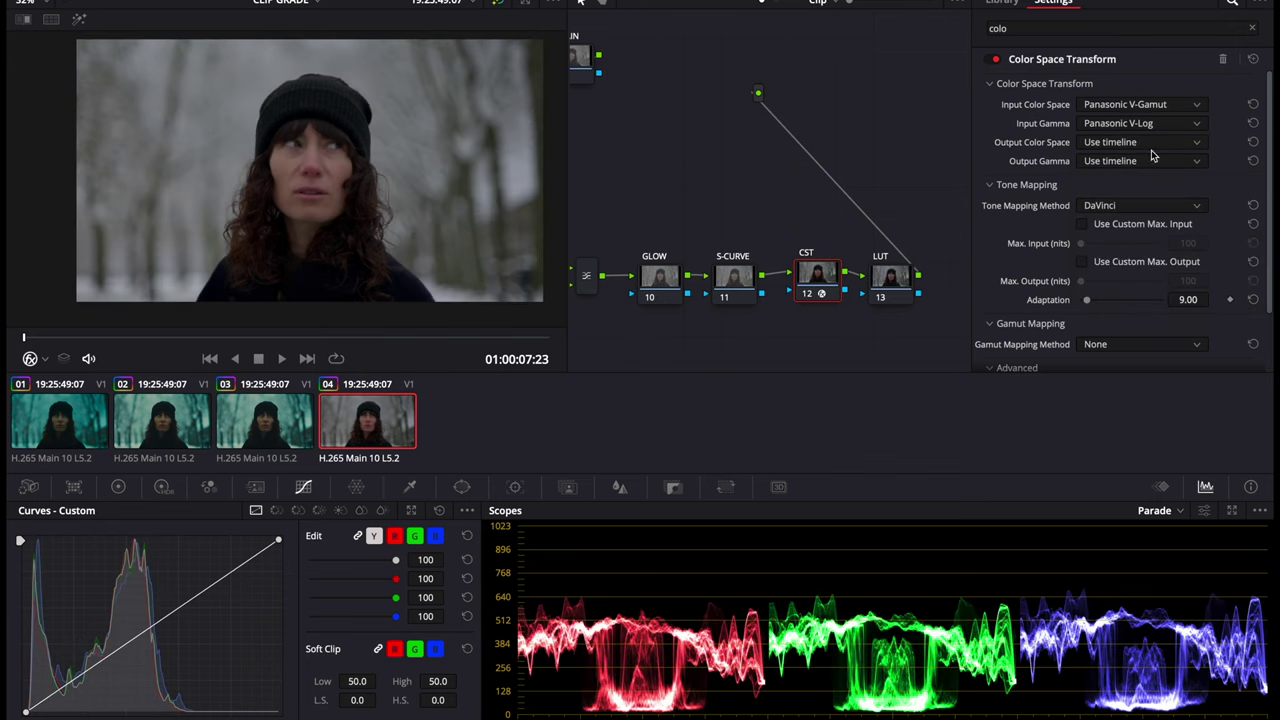
Step: Set the transform's output color space to Rec.709 and its output gamma to Cineon Film Log
{"action": "left_click", "coordinate": [1128, 141]}
{"action": "key", "text": "r"}
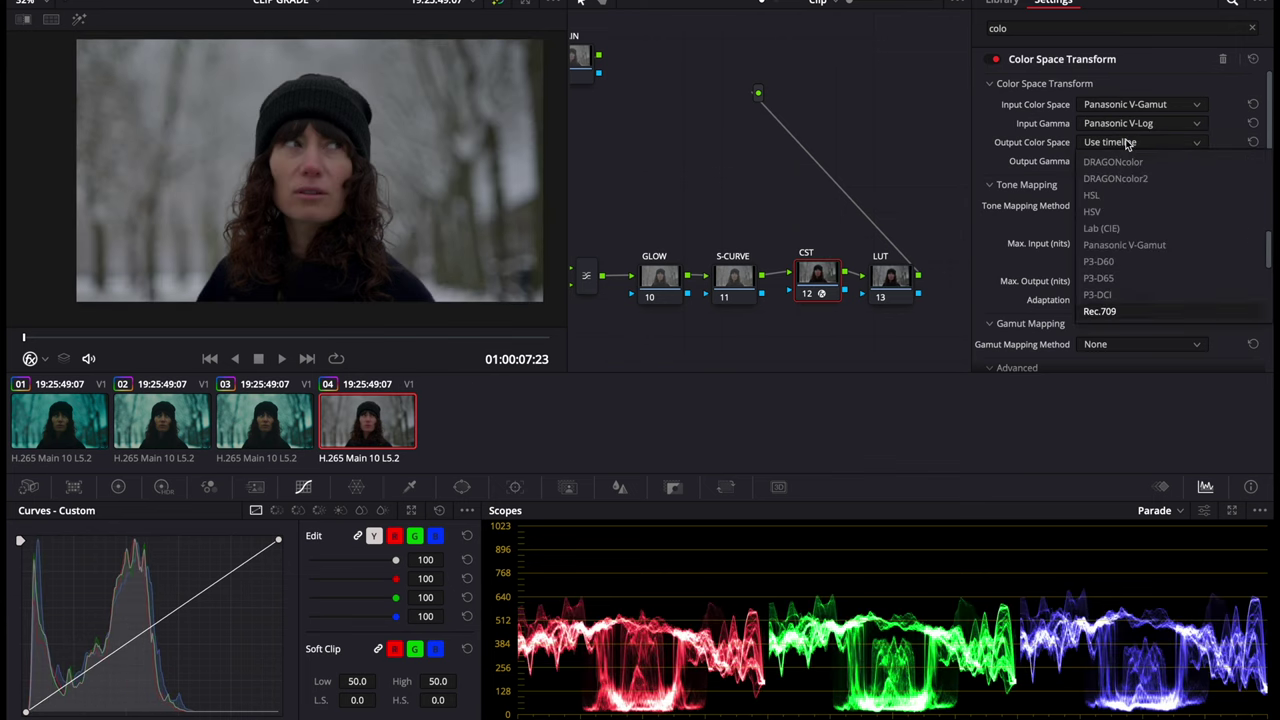
{"action": "key", "text": "Return"}
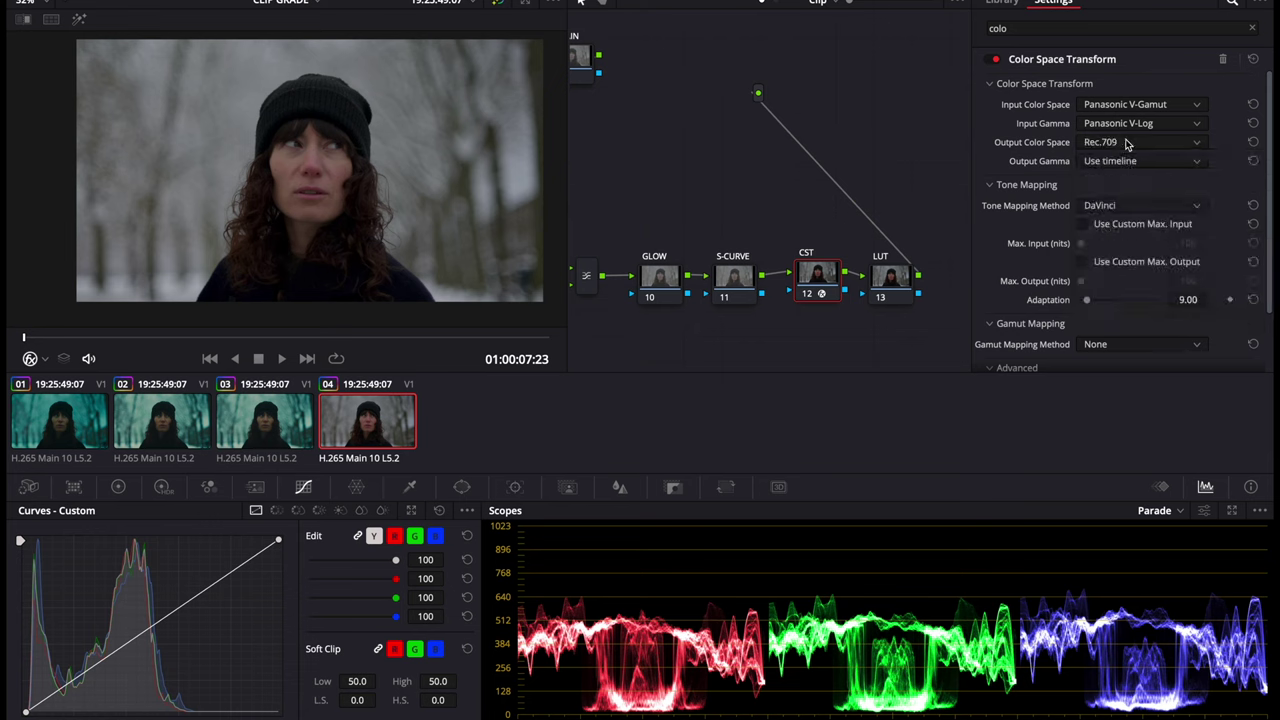
{"action": "scroll", "coordinate": [842, 200], "scroll_direction": "down", "scroll_amount": 2}
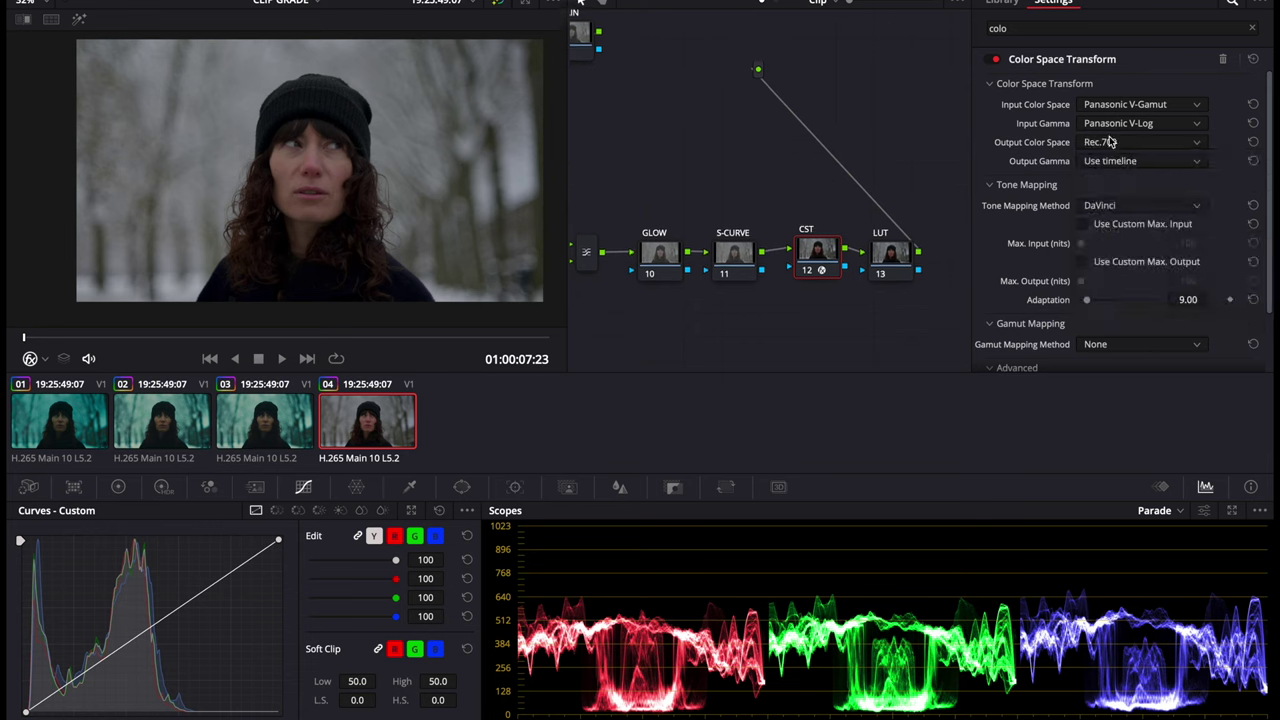
{"action": "left_click", "coordinate": [1131, 163]}
{"action": "key", "text": "c"}
{"action": "key", "text": "i"}
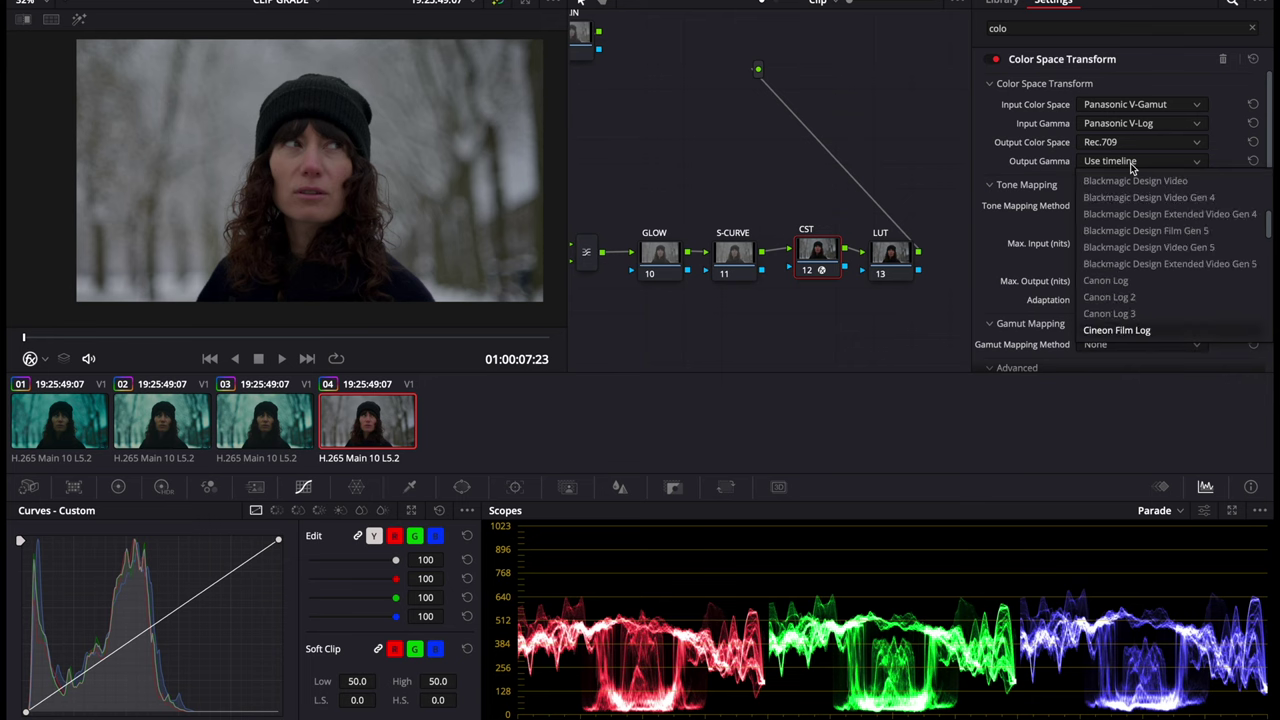
{"action": "key", "text": "Return"}
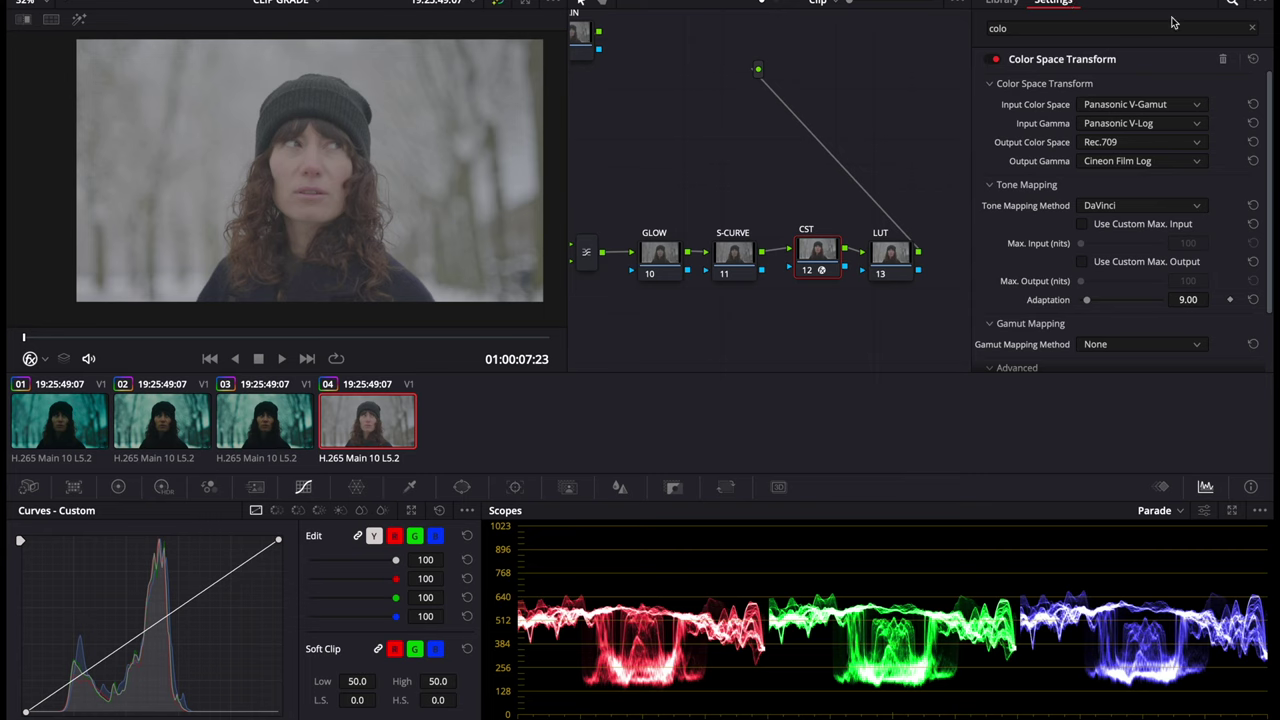
Step: Close the effect settings and apply the Rec709 Kodak 2383 D55 film look to the LUT node
{"action": "left_click", "coordinate": [1053, 2]}
{"action": "left_click", "coordinate": [1105, 288]}
{"action": "right_click", "coordinate": [1094, 287]}
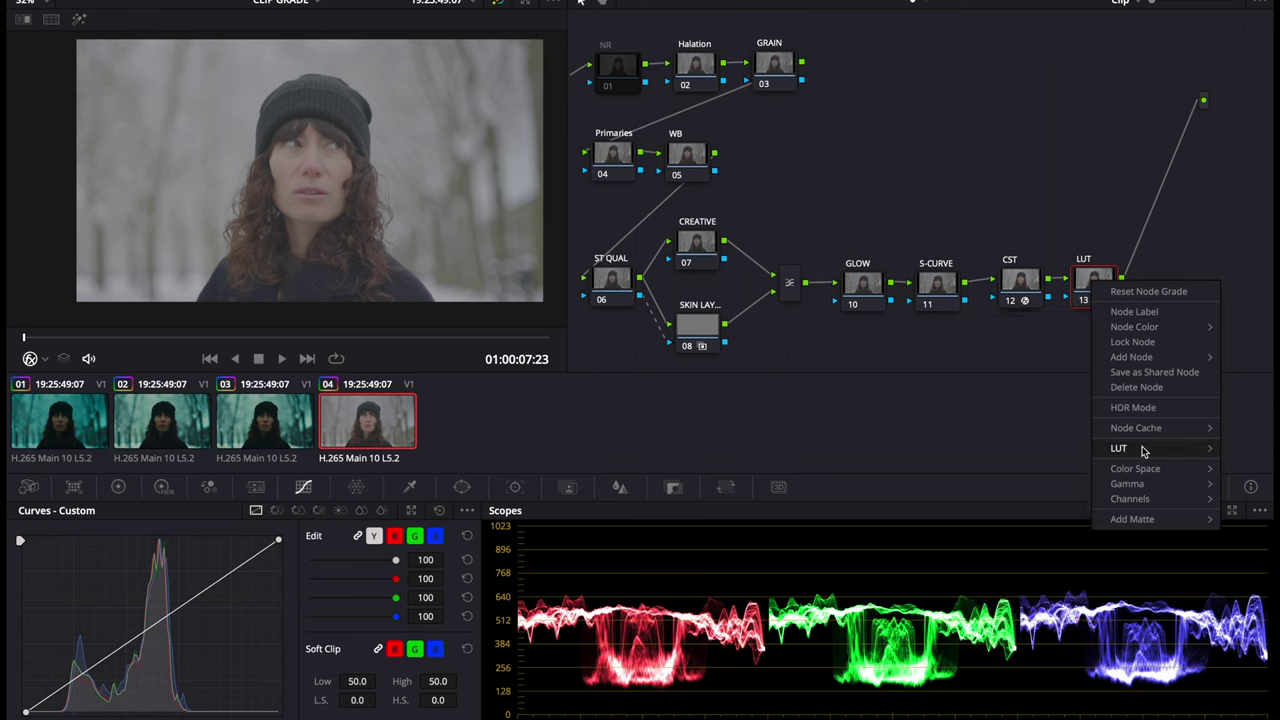
{"action": "mouse_move", "coordinate": [1143, 450]}
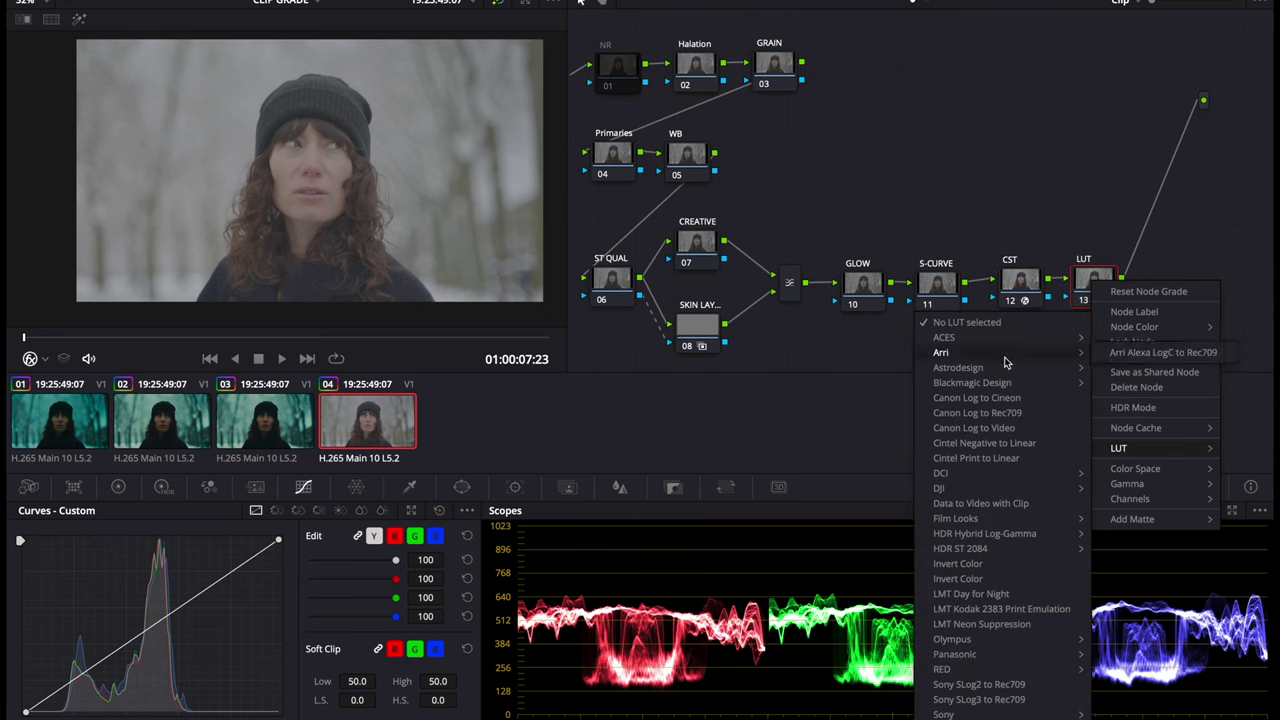
{"action": "mouse_move", "coordinate": [1015, 485]}
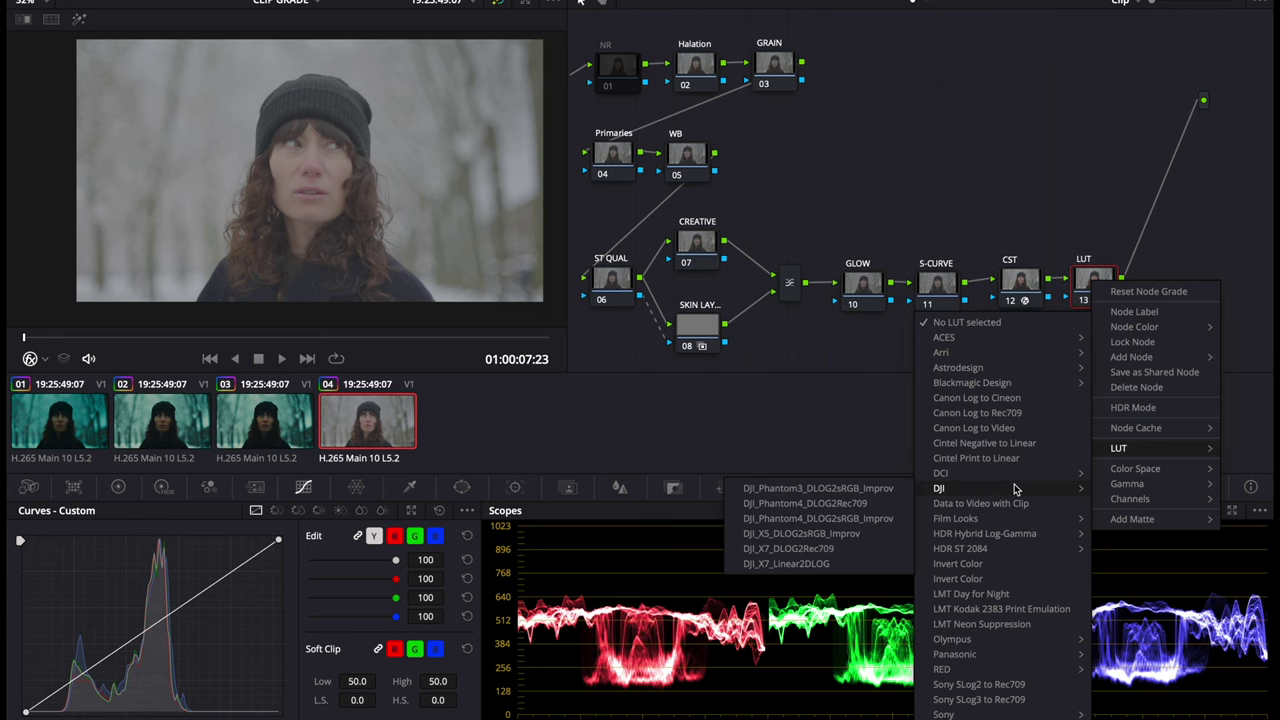
{"action": "mouse_move", "coordinate": [1015, 521]}
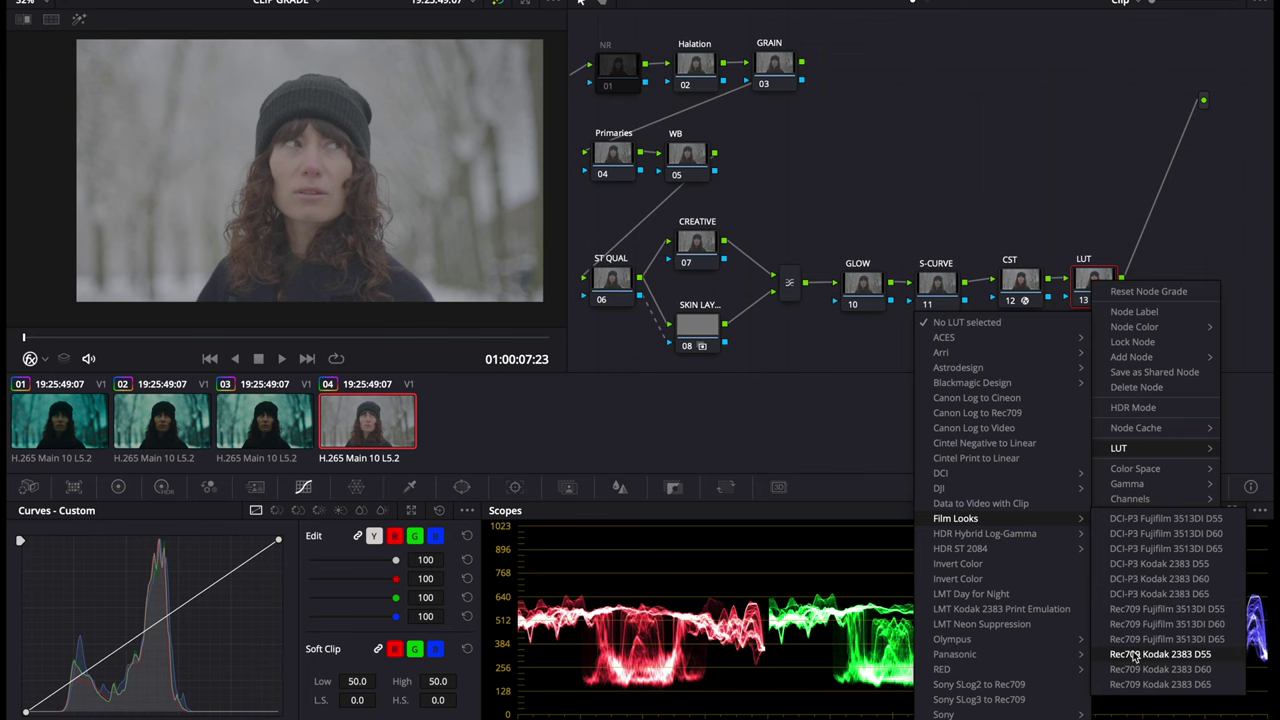
{"action": "left_click", "coordinate": [1135, 655]}
Step: Bring up the primary color wheels for the Primaries node, and disable the WB node
{"action": "scroll", "coordinate": [925, 227], "scroll_direction": "down", "scroll_amount": 2}
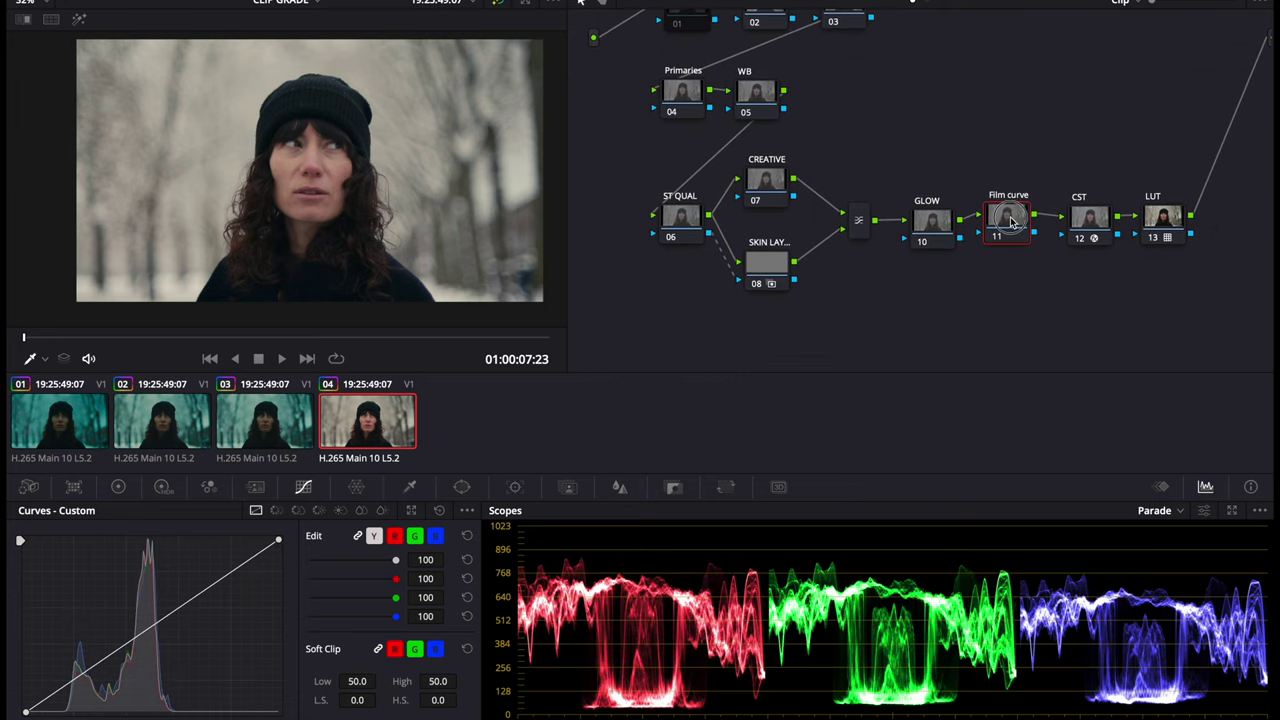
{"action": "left_click", "coordinate": [1008, 222]}
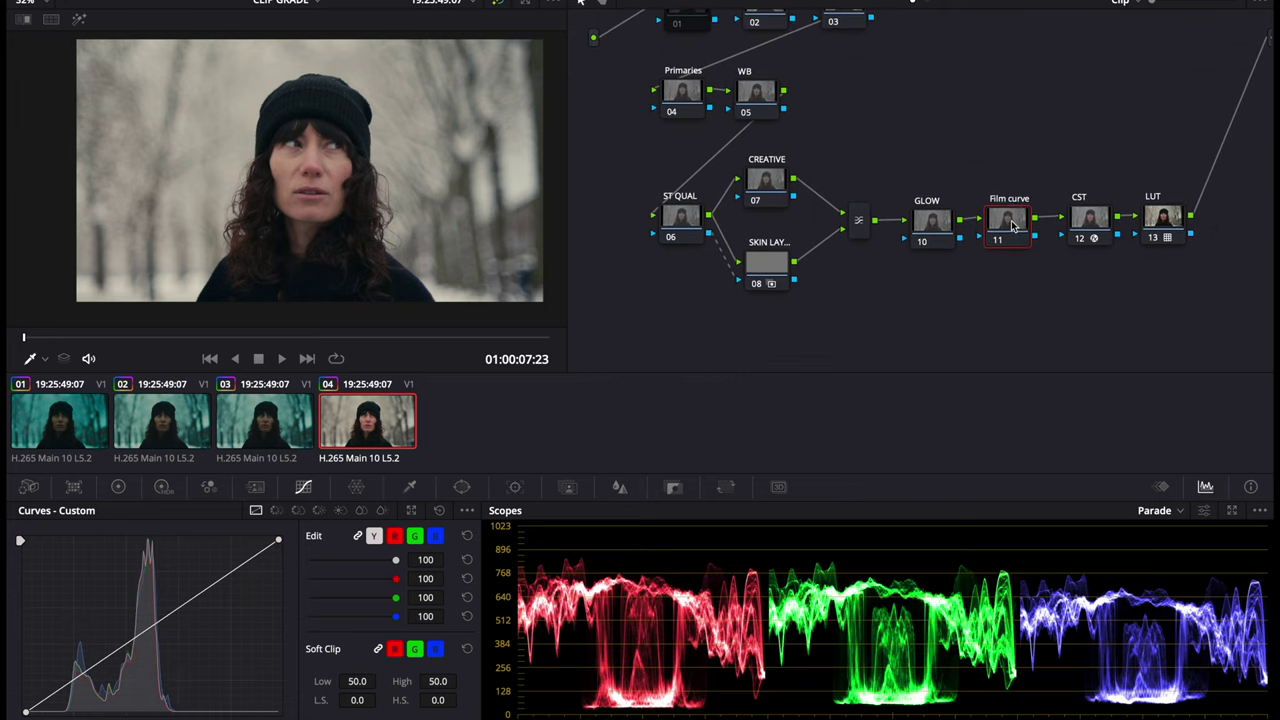
{"action": "scroll", "coordinate": [1013, 226], "scroll_direction": "up", "scroll_amount": 2}
{"action": "left_click", "coordinate": [680, 156]}
{"action": "left_click", "coordinate": [118, 487]}
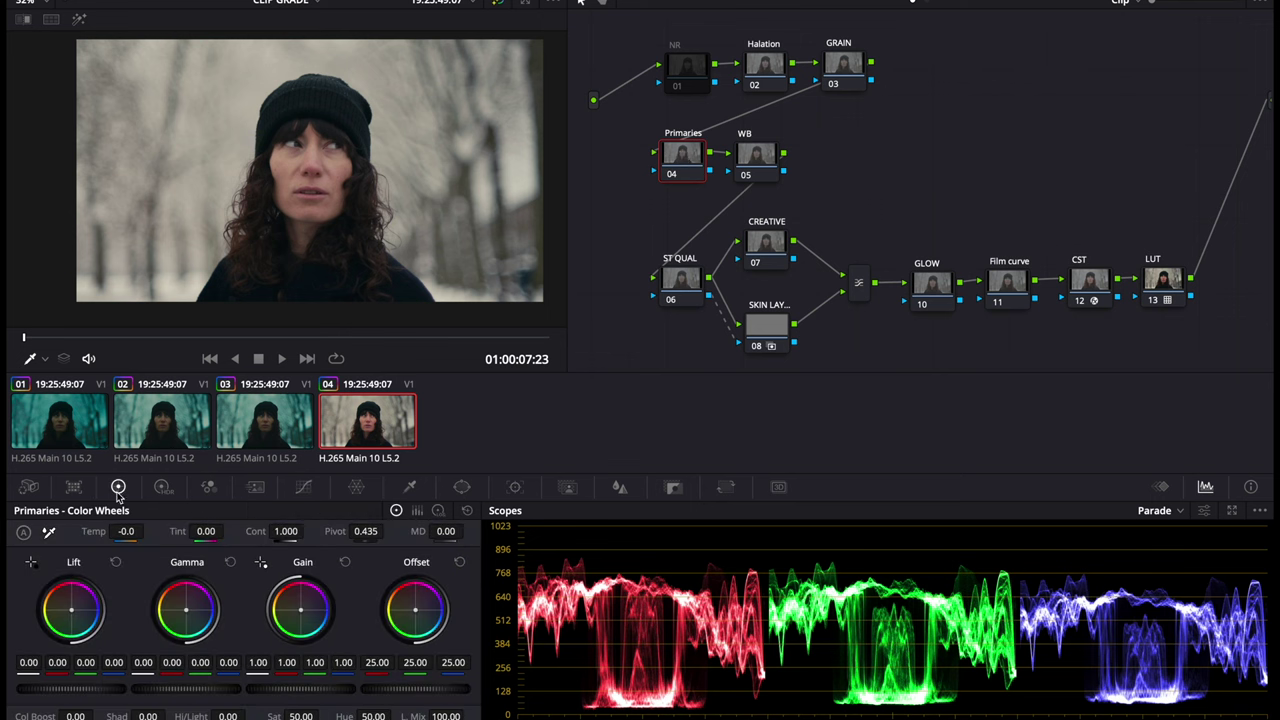
{"action": "left_click", "coordinate": [775, 153]}
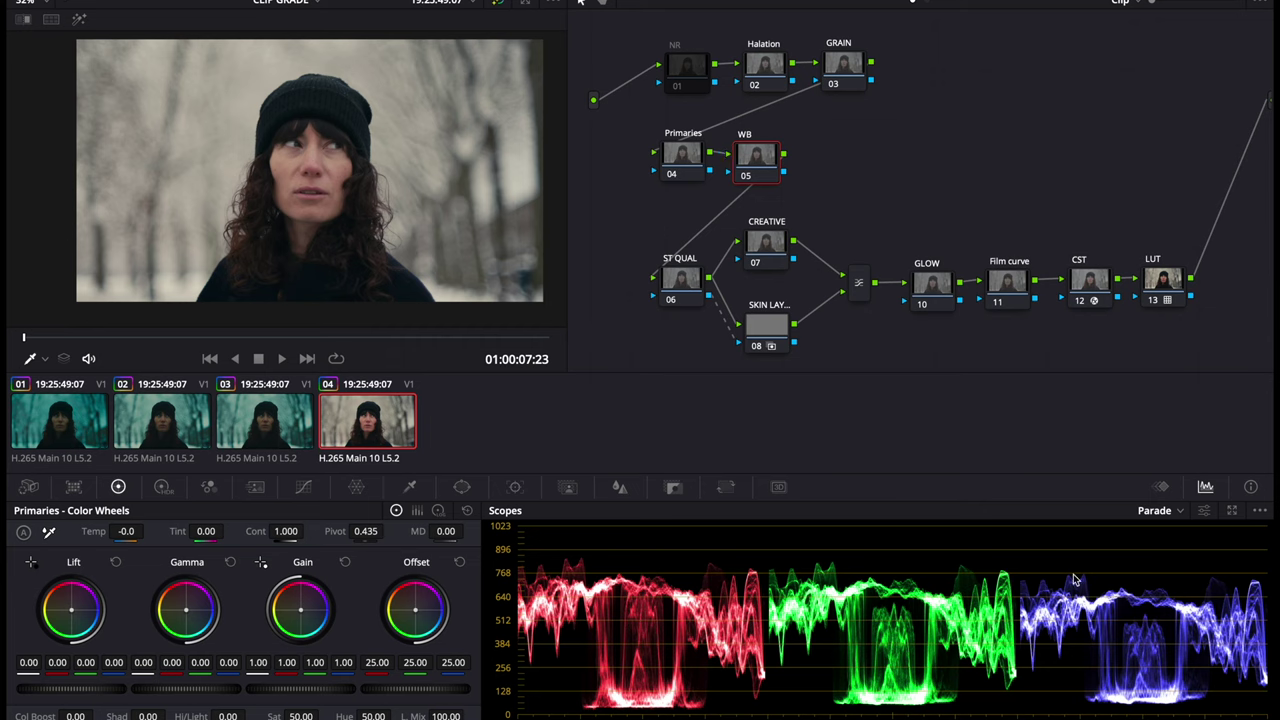
{"action": "key", "text": "ctrl+d"}
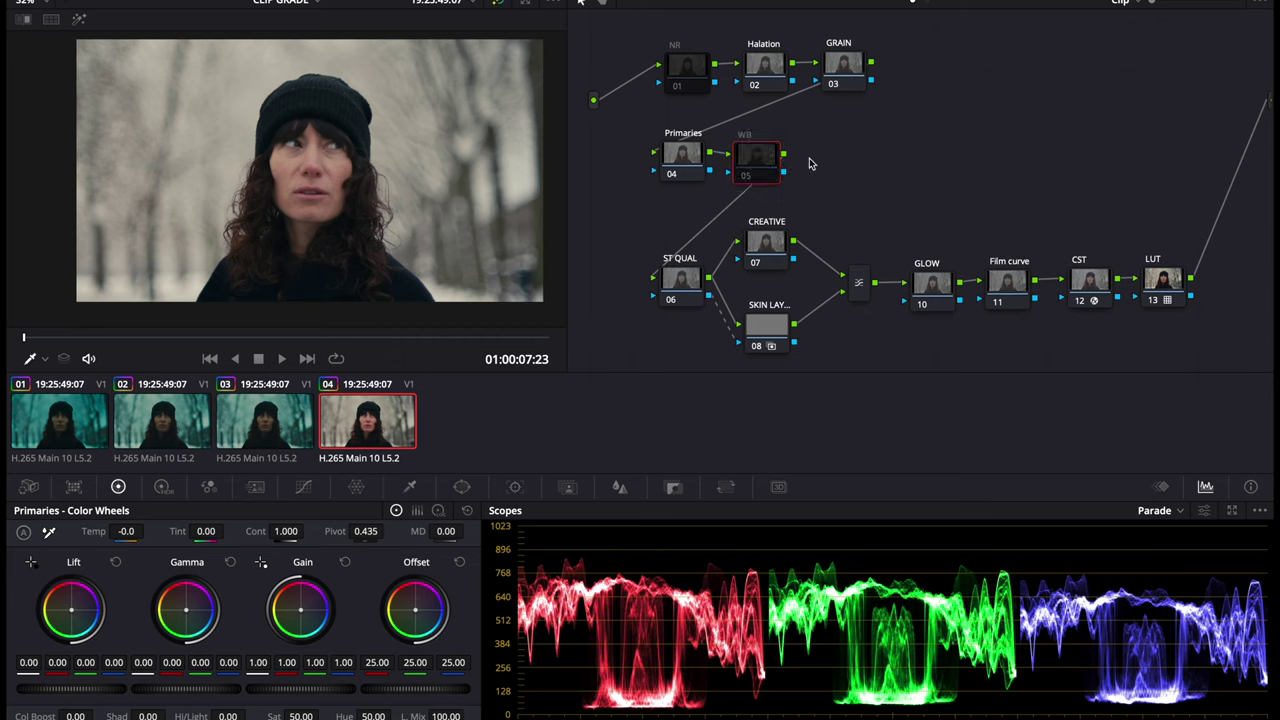
Step: On the Primaries node, raise Lift to 0.06, lower Gamma to -0.01 and reduce Gain to 0.81
{"action": "left_click", "coordinate": [697, 157]}
{"action": "left_click_drag", "start_coordinate": [50, 688], "coordinate": [155, 680]}
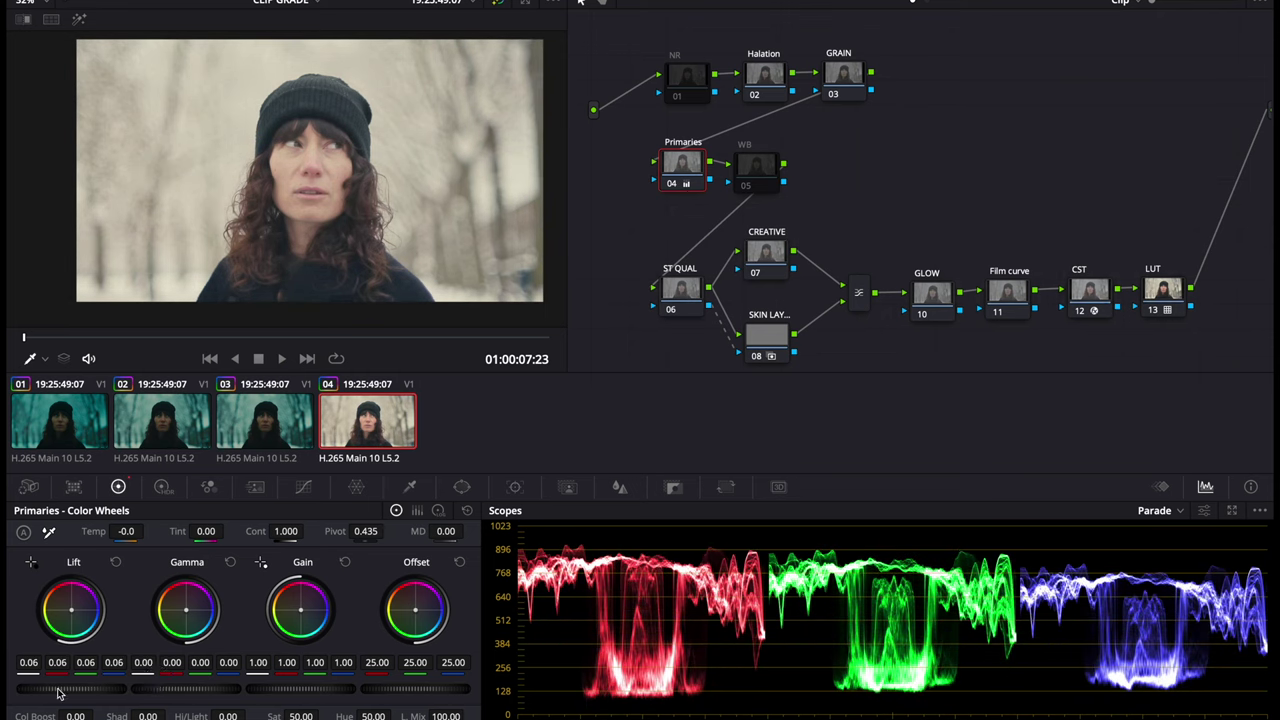
{"action": "left_click", "coordinate": [1010, 291]}
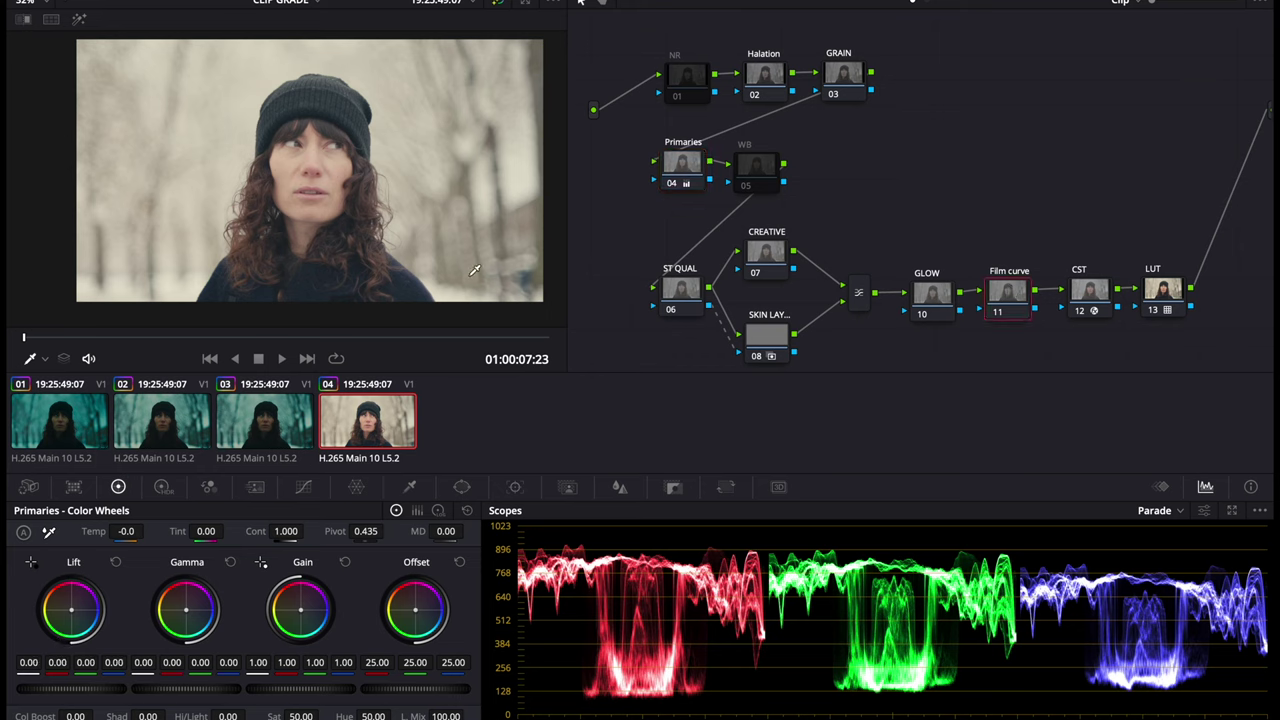
{"action": "left_click", "coordinate": [686, 165]}
{"action": "left_click_drag", "start_coordinate": [186, 686], "coordinate": [165, 692]}
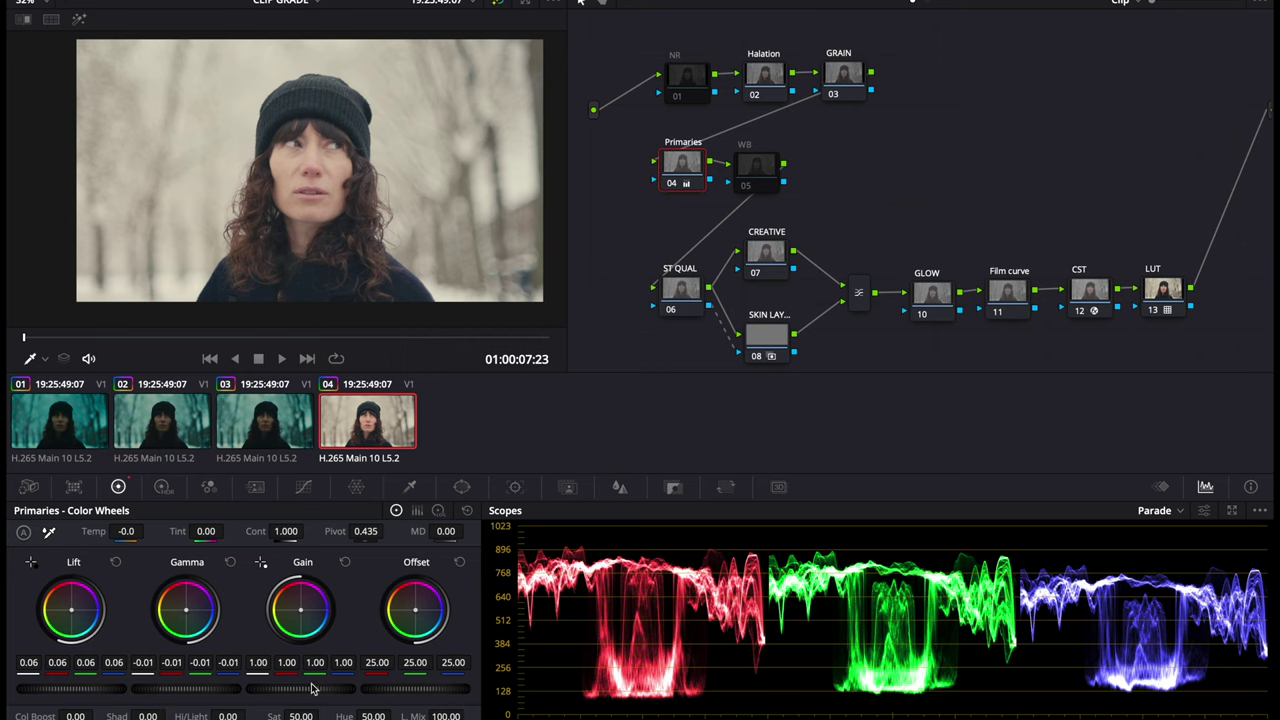
{"action": "left_click_drag", "start_coordinate": [326, 690], "coordinate": [256, 692]}
Step: Set the Primaries node's Offset to 24.04 red, 24.52 green and 24.04 blue, and raise its contrast slightly
{"action": "left_click_drag", "start_coordinate": [458, 662], "coordinate": [453, 668]}
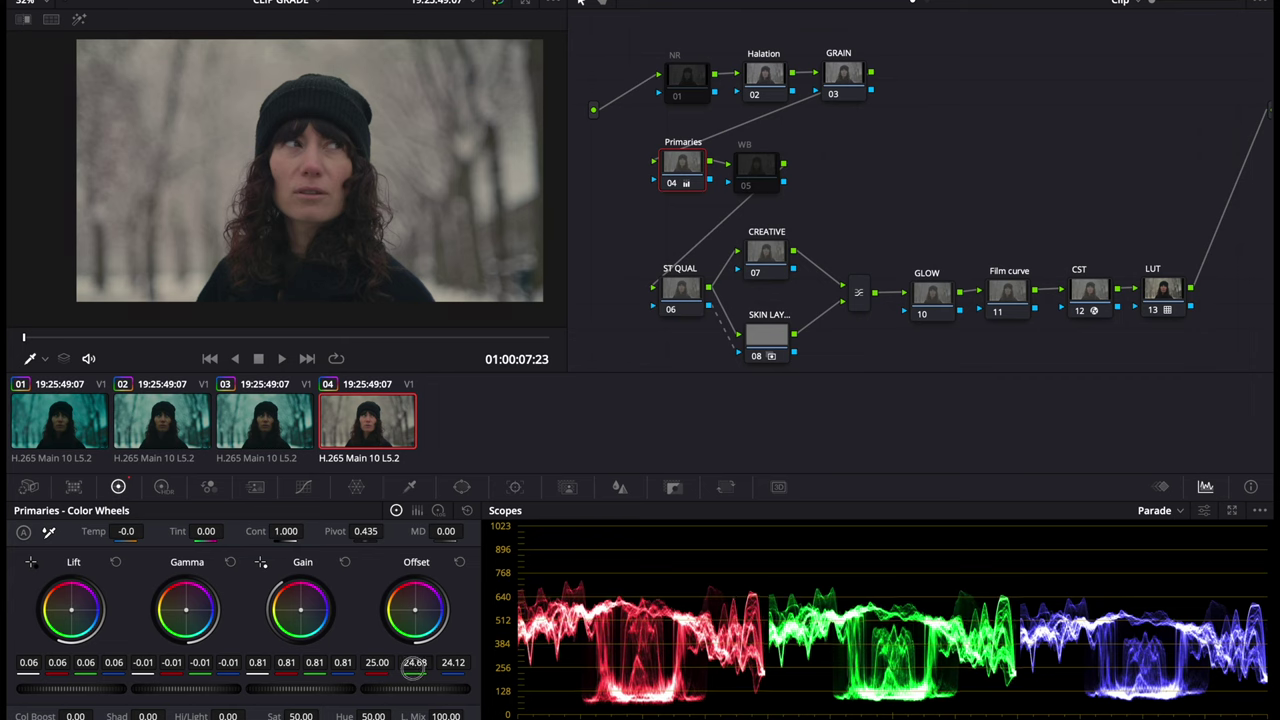
{"action": "left_click_drag", "start_coordinate": [415, 665], "coordinate": [413, 668]}
{"action": "left_click_drag", "start_coordinate": [377, 667], "coordinate": [458, 663]}
{"action": "double_click", "coordinate": [455, 663]}
{"action": "right_click", "coordinate": [452, 663]}
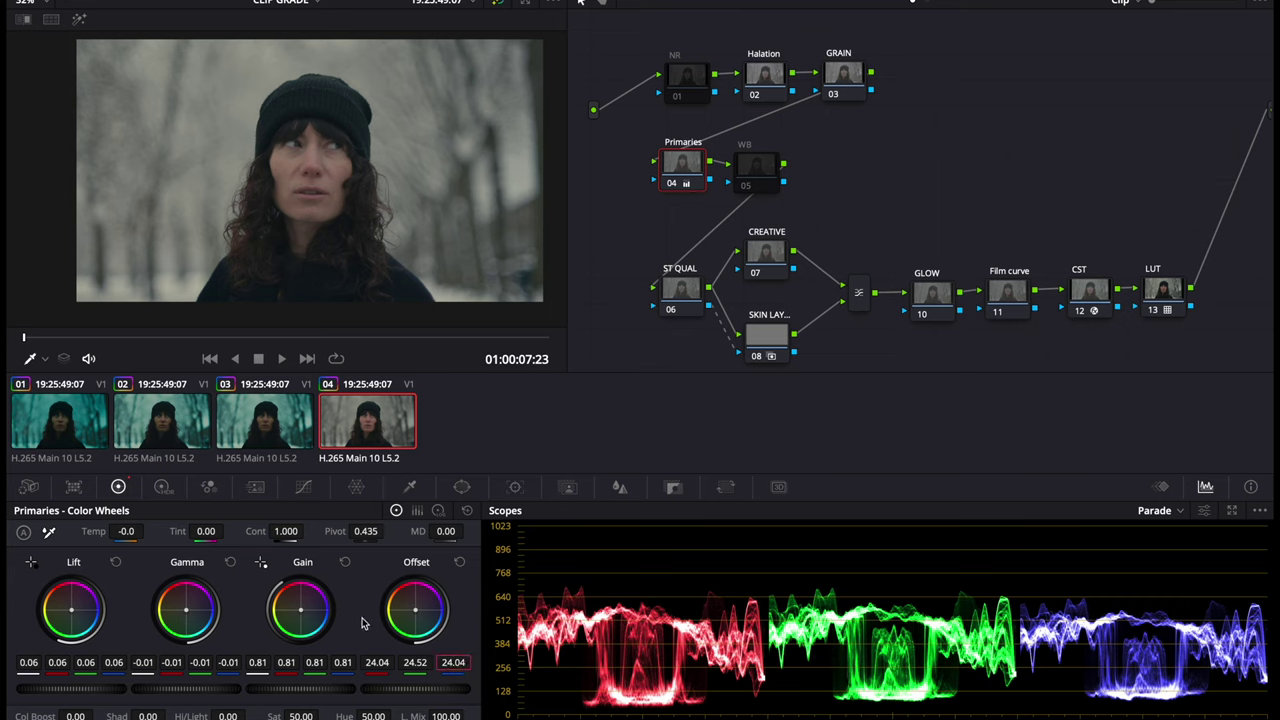
{"action": "left_click_drag", "start_coordinate": [285, 531], "coordinate": [291, 531]}
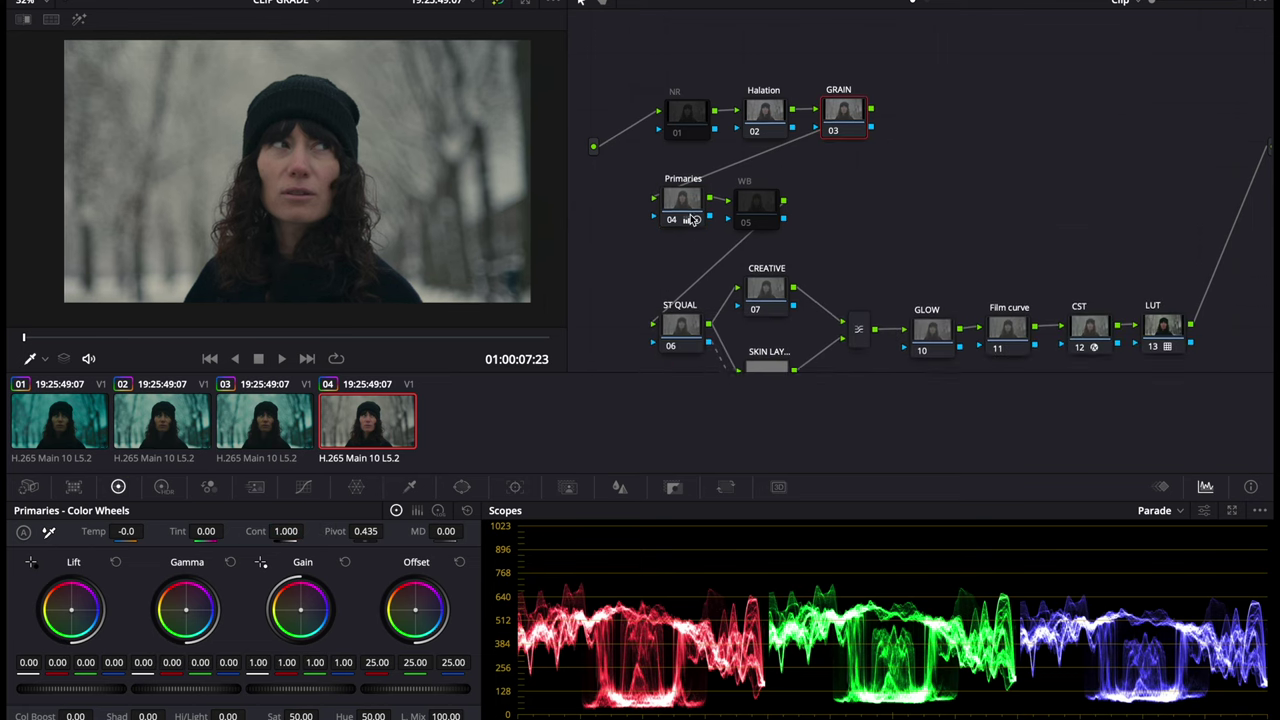
{"action": "scroll", "coordinate": [690, 219], "scroll_direction": "down", "scroll_amount": 2}
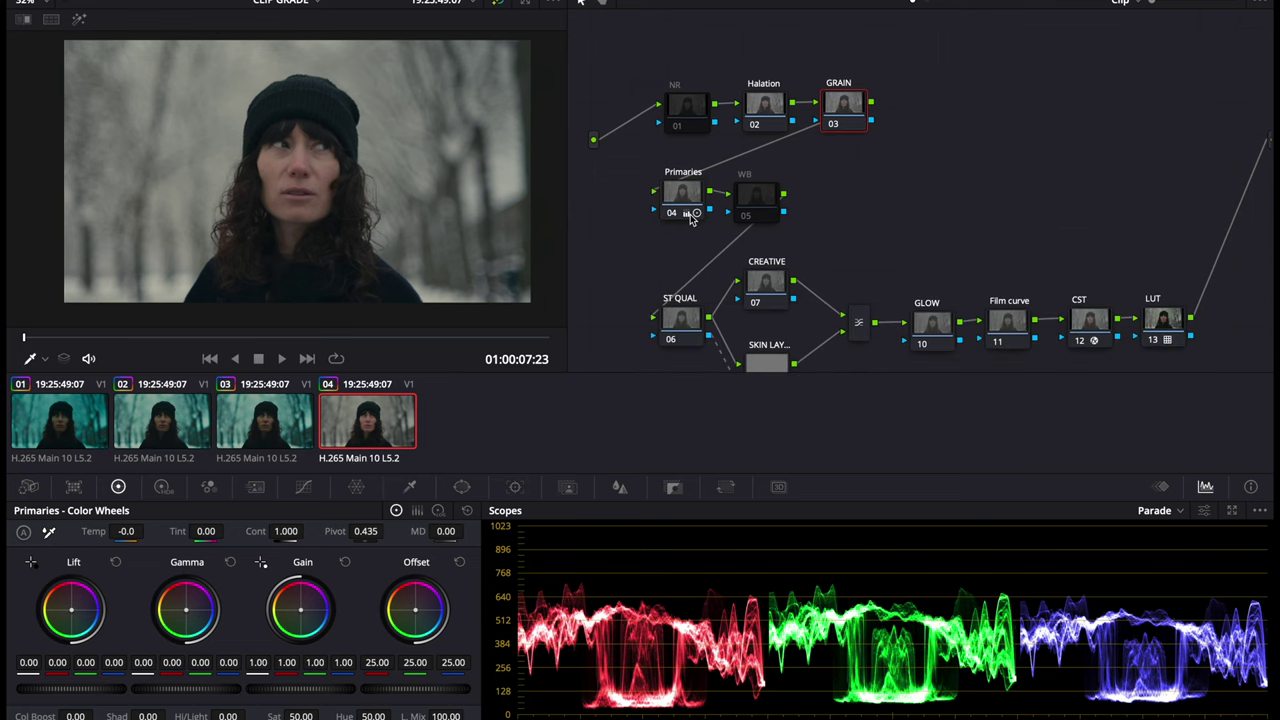
{"action": "left_click", "coordinate": [931, 301]}
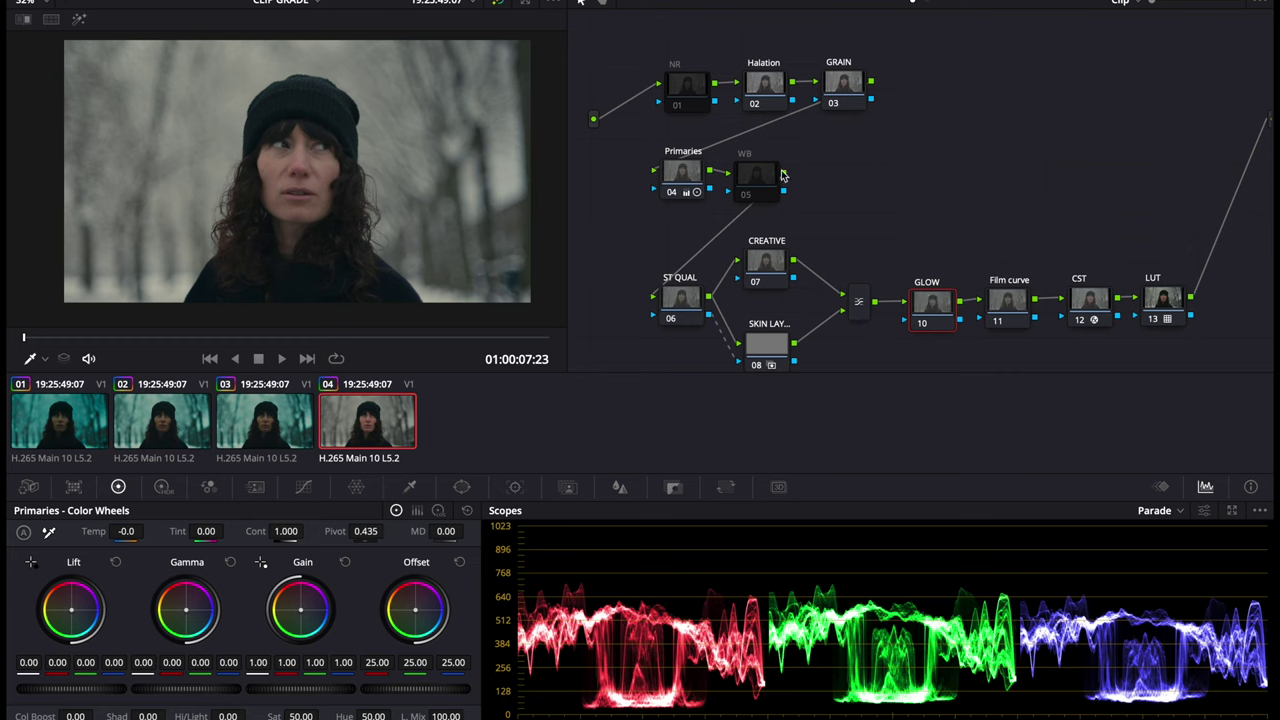
{"action": "scroll", "coordinate": [760, 246], "scroll_direction": "down", "scroll_amount": 2}
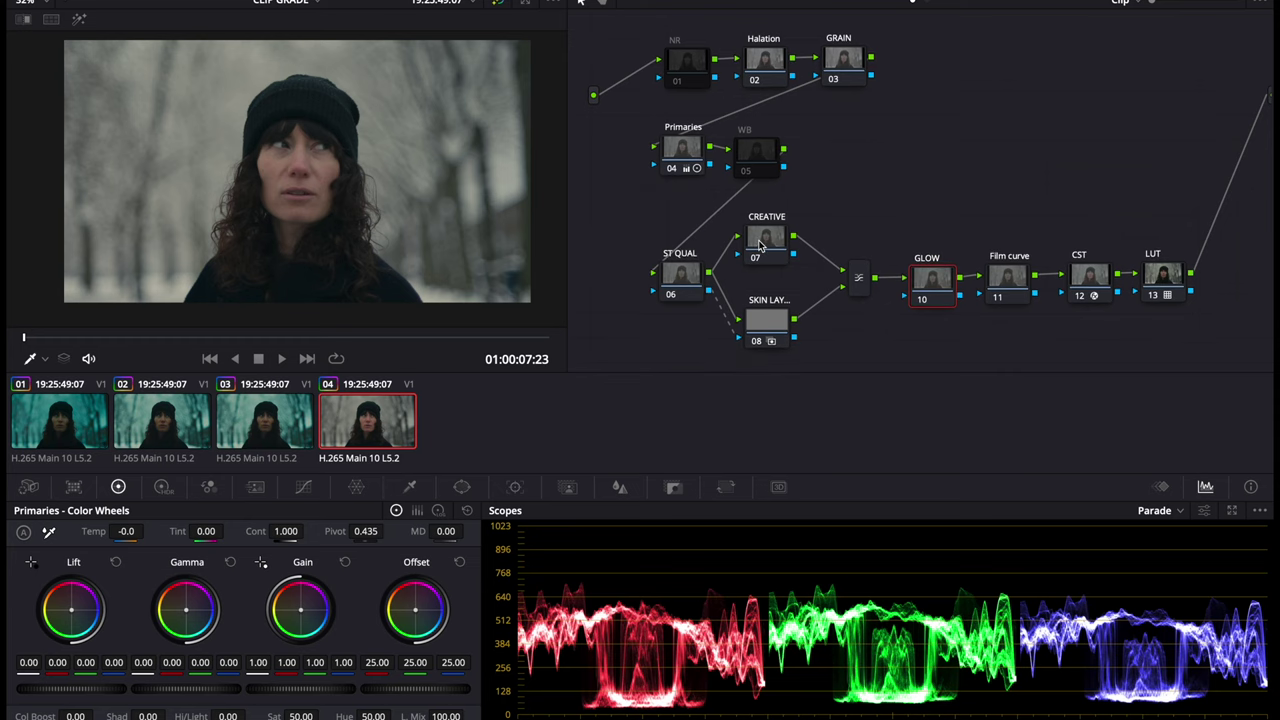
{"action": "scroll", "coordinate": [760, 246], "scroll_direction": "up", "scroll_amount": 1}
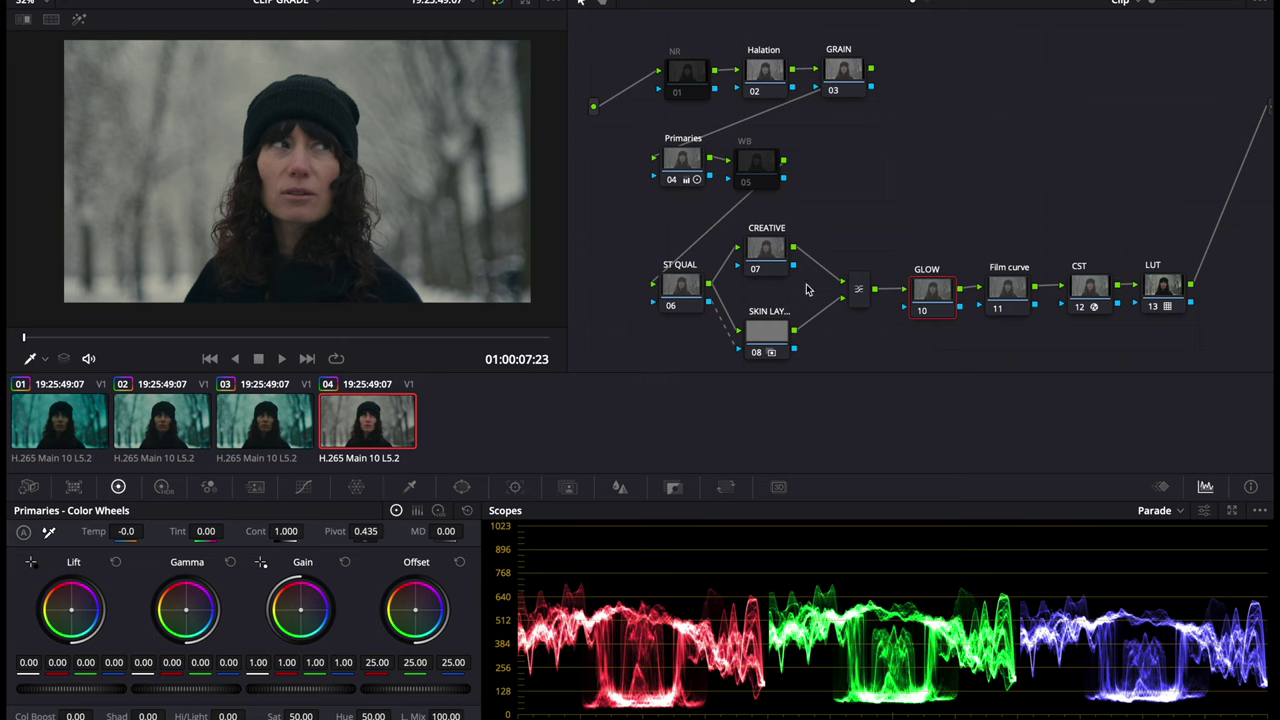
Step: Search the effects library for "hala" and apply the Halation effect to the Halation node
{"action": "left_click", "coordinate": [776, 80]}
{"action": "left_click", "coordinate": [1240, 2]}
{"action": "left_click", "coordinate": [1022, 30]}
{"action": "type", "text": "hala"}
{"action": "left_click_drag", "start_coordinate": [1046, 87], "coordinate": [689, 162]}
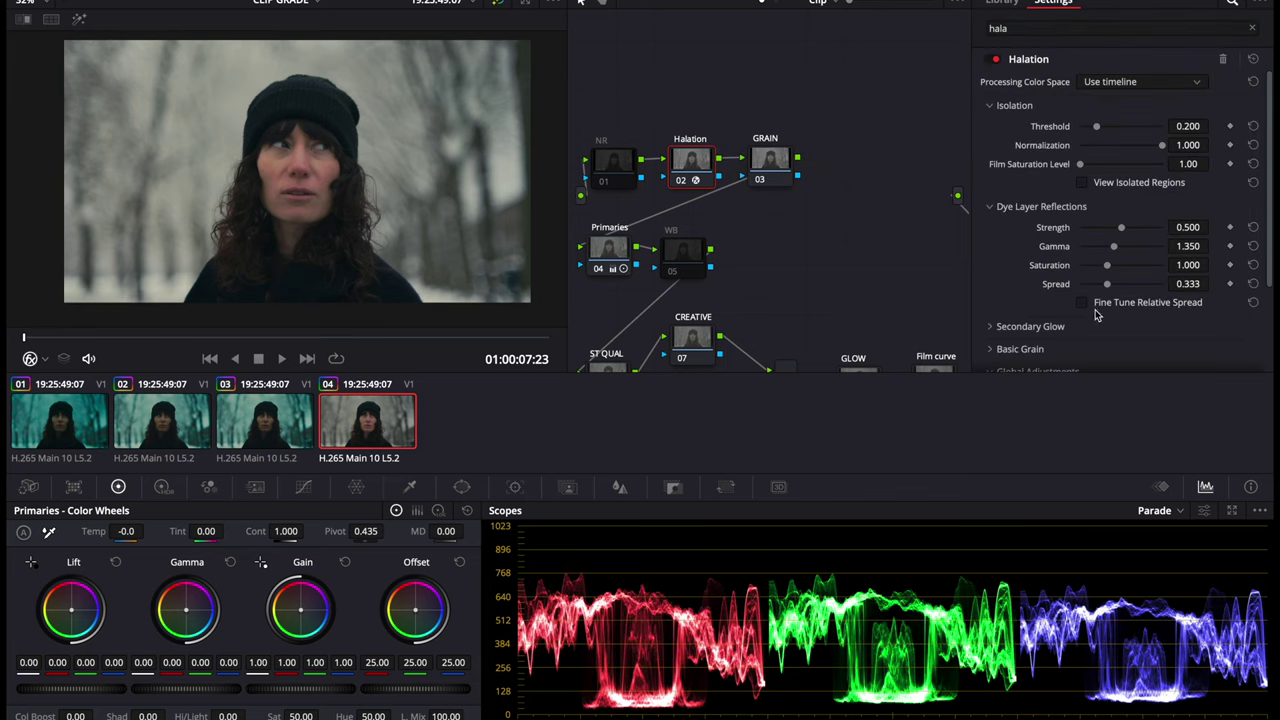
Step: Set the Halation effect's processing color space to Panasonic V-Gamut
{"action": "scroll", "coordinate": [1093, 293], "scroll_direction": "down", "scroll_amount": 2}
{"action": "scroll", "coordinate": [1150, 150], "scroll_direction": "up", "scroll_amount": 2}
{"action": "left_click", "coordinate": [1149, 84]}
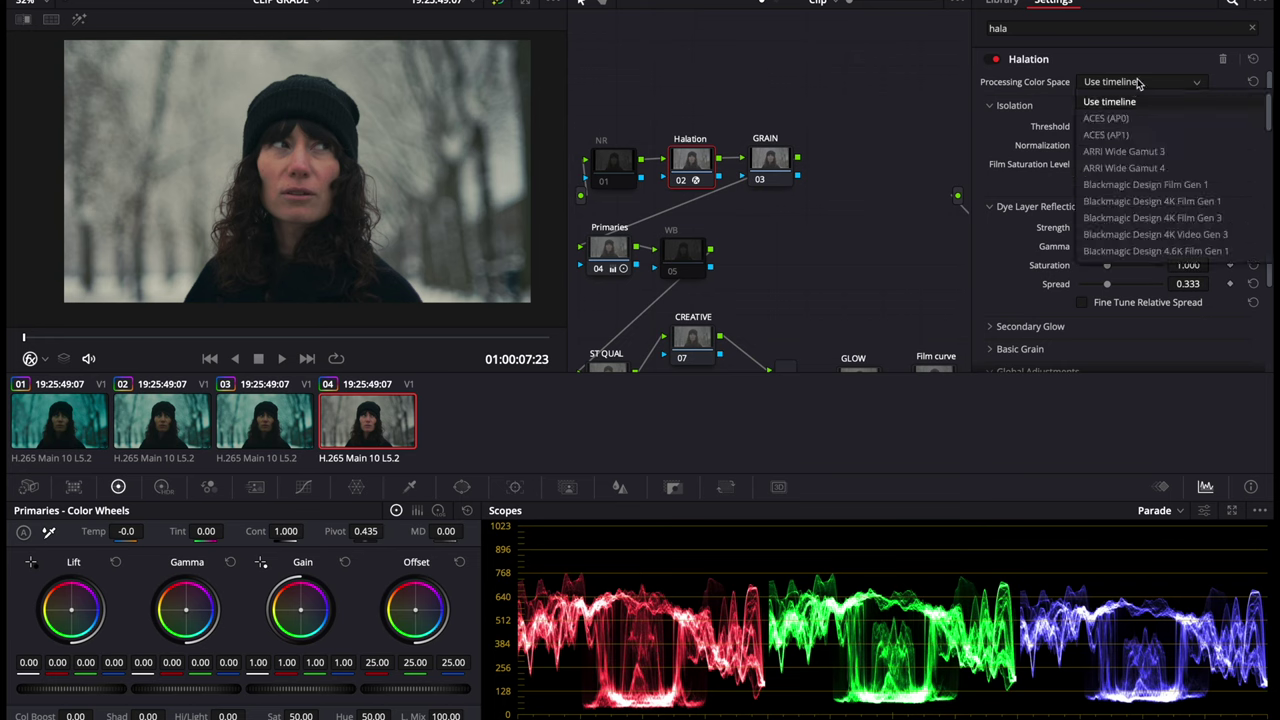
{"action": "left_click", "coordinate": [1007, 144]}
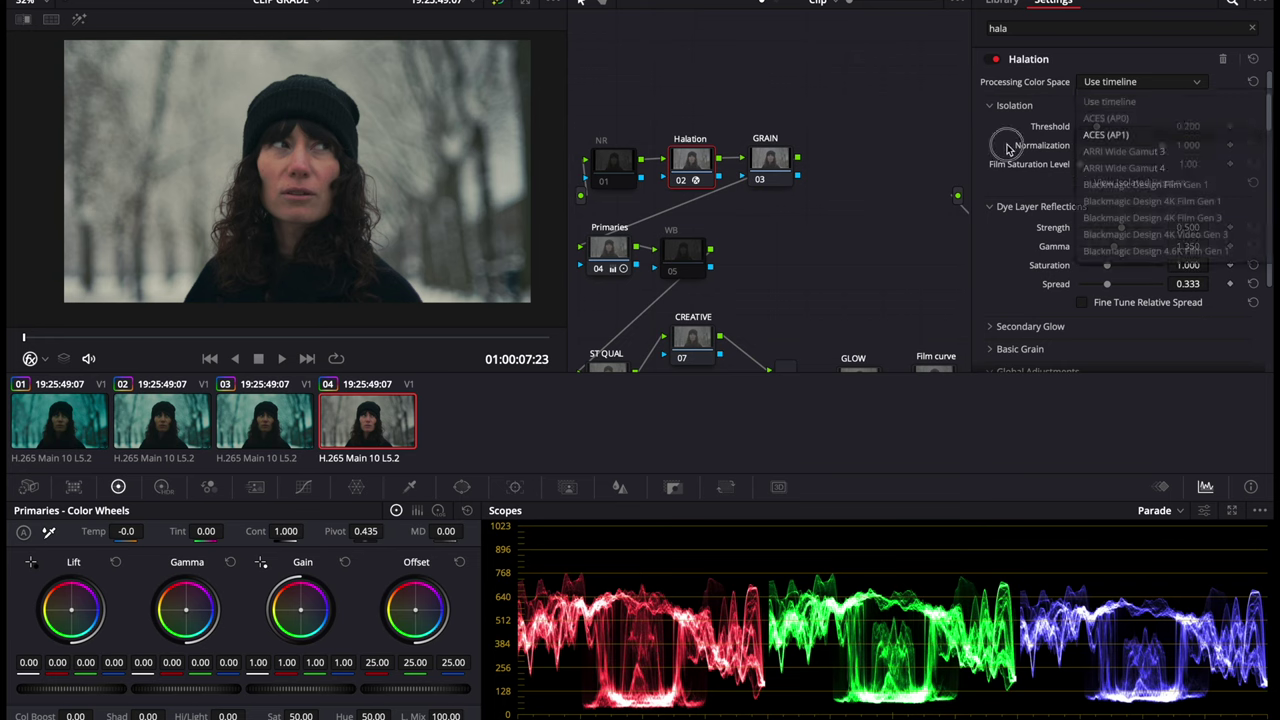
{"action": "left_click", "coordinate": [1098, 89]}
{"action": "left_click", "coordinate": [1099, 88]}
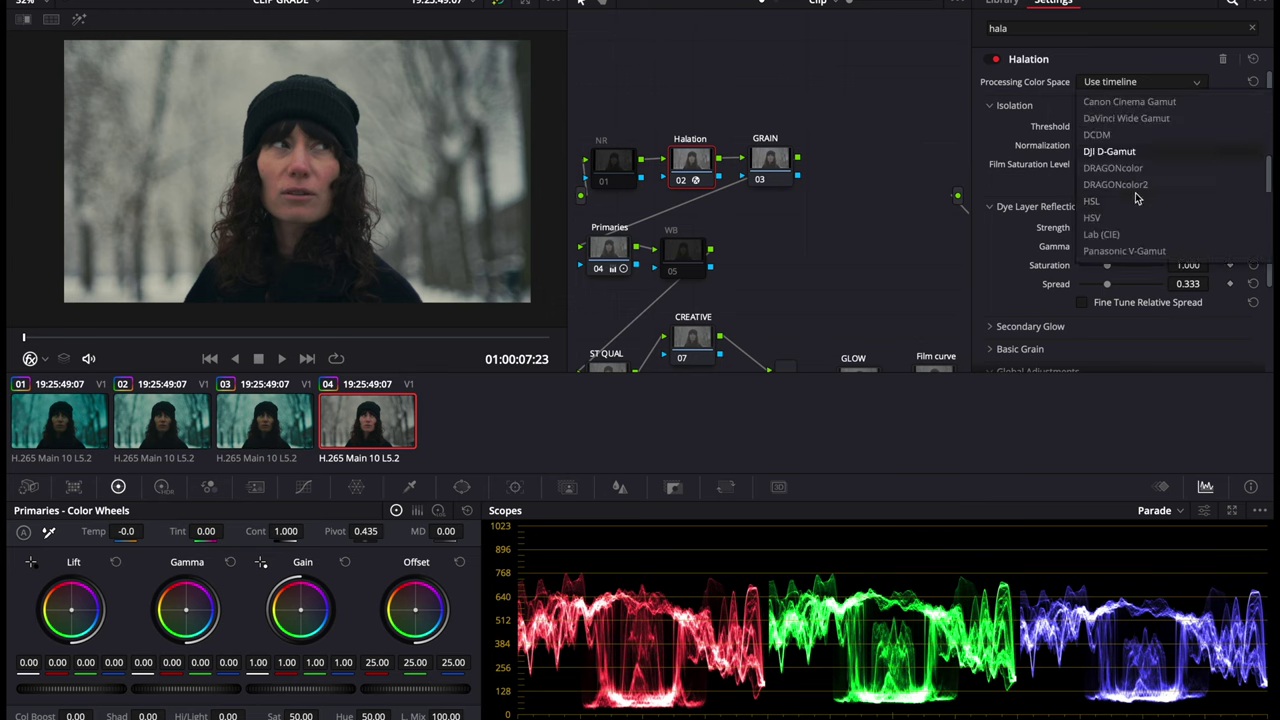
{"action": "left_click", "coordinate": [1137, 253]}
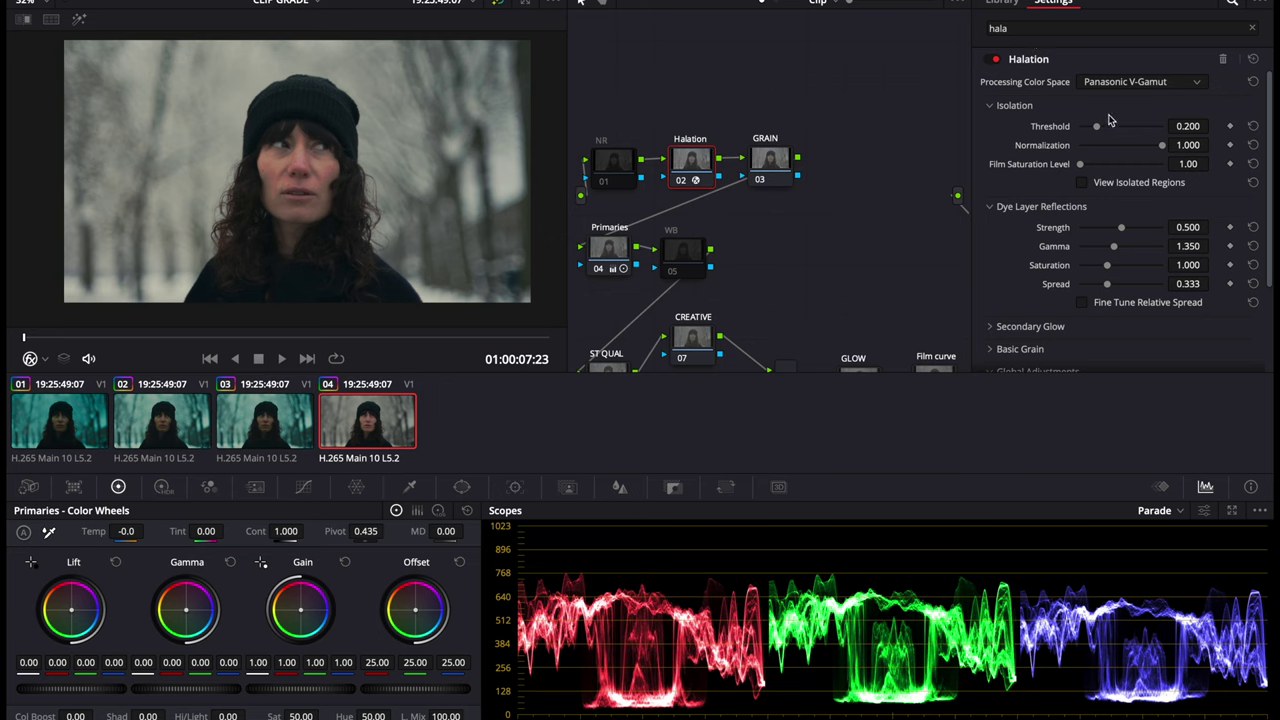
Step: Expand the Global Blend settings and review the Halation effect's parameters
{"action": "scroll", "coordinate": [1098, 165], "scroll_direction": "down", "scroll_amount": 3}
{"action": "scroll", "coordinate": [1103, 209], "scroll_direction": "up", "scroll_amount": 3}
{"action": "scroll", "coordinate": [1066, 250], "scroll_direction": "down", "scroll_amount": 3}
{"action": "left_click", "coordinate": [992, 356]}
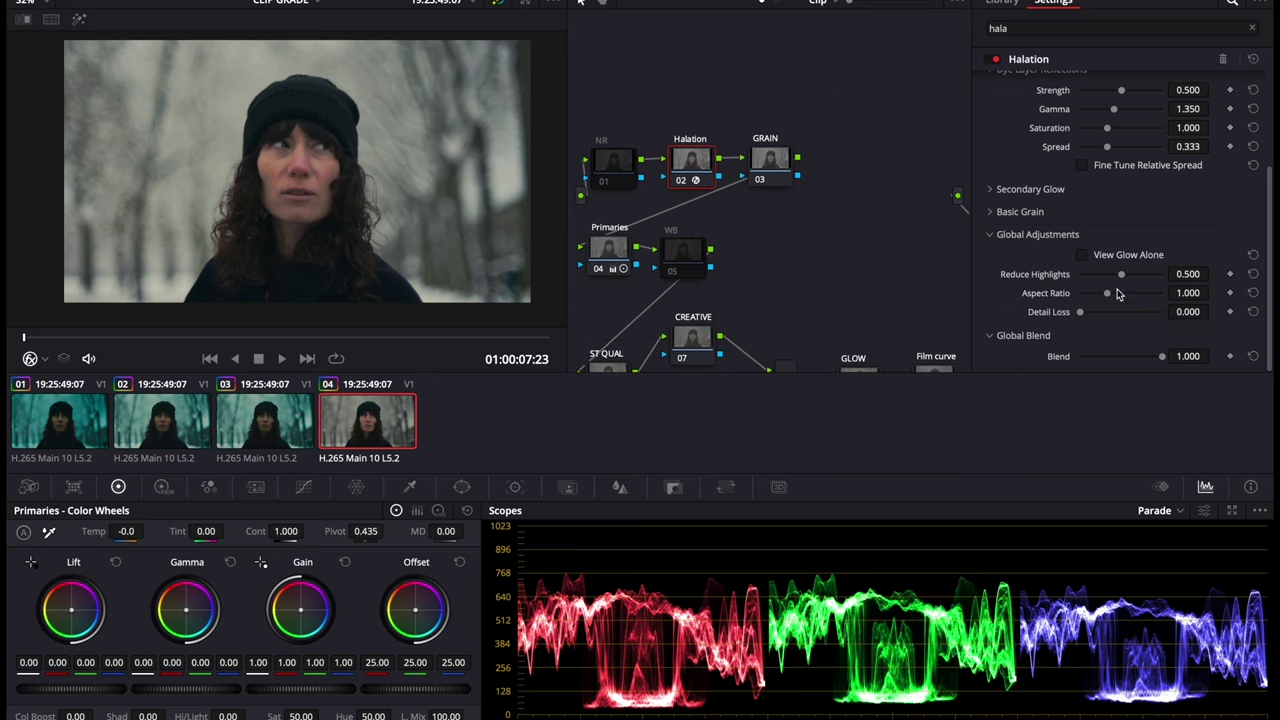
{"action": "scroll", "coordinate": [1117, 293], "scroll_direction": "up", "scroll_amount": 3}
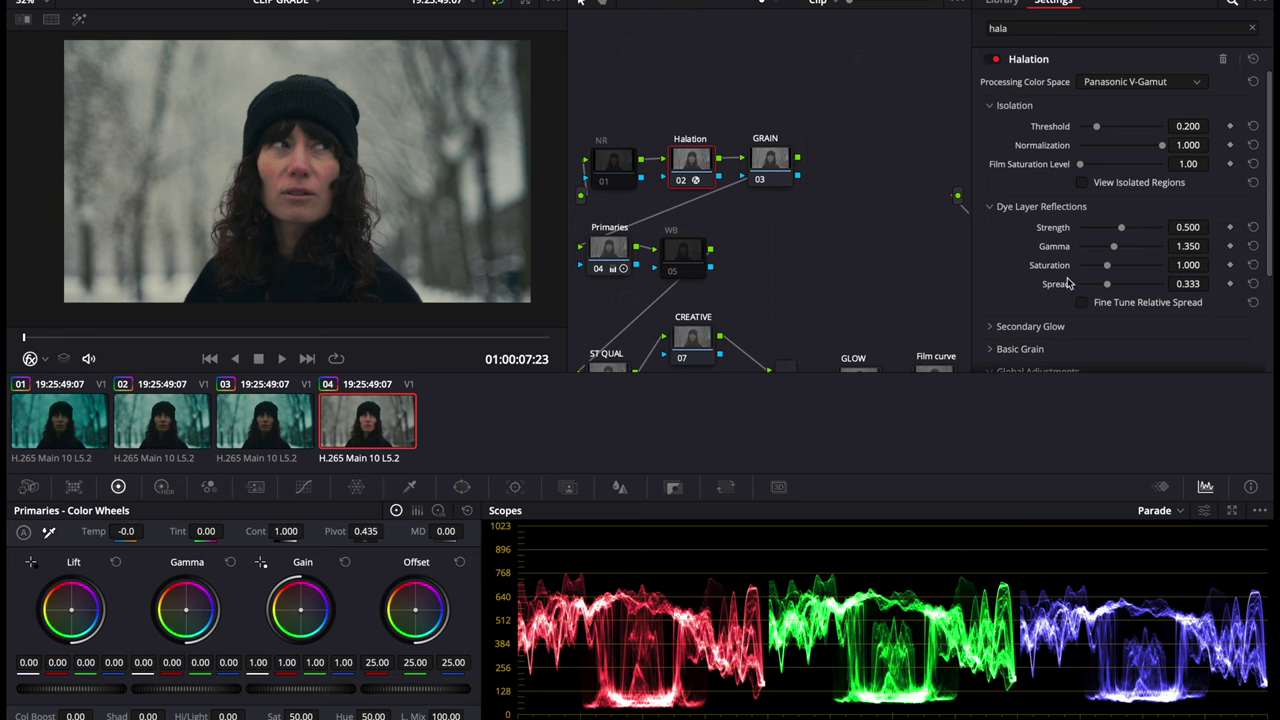
{"action": "scroll", "coordinate": [1060, 168], "scroll_direction": "down", "scroll_amount": 3}
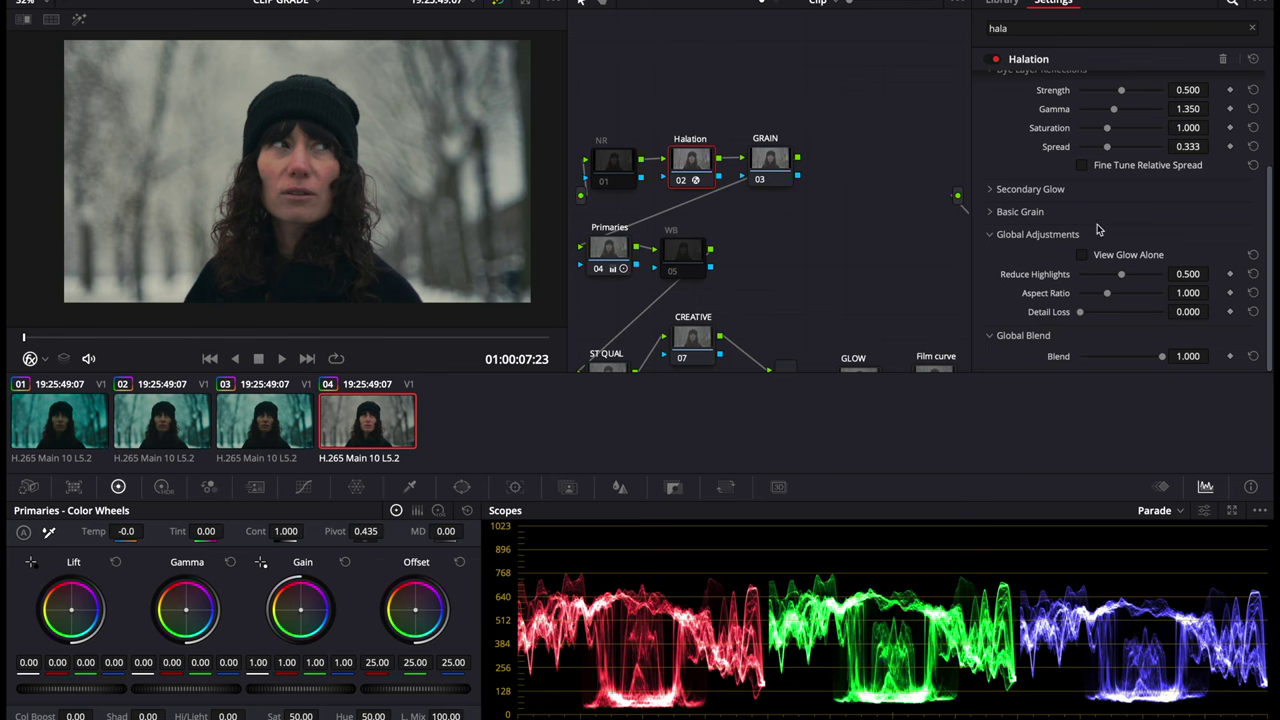
{"action": "scroll", "coordinate": [1097, 230], "scroll_direction": "up", "scroll_amount": 3}
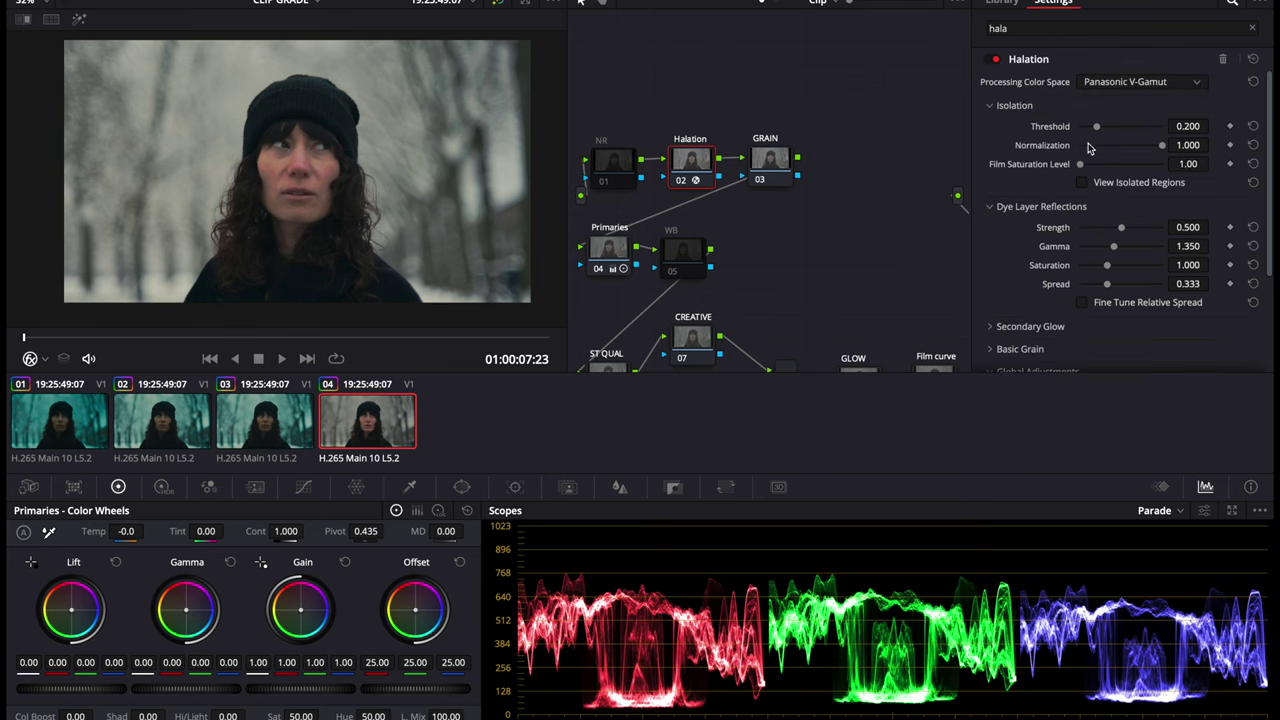
Step: Set the halation isolation to a threshold of 0.083, normalization of 0.587 and film saturation level of 2.73
{"action": "scroll", "coordinate": [1110, 235], "scroll_direction": "down", "scroll_amount": 3}
{"action": "scroll", "coordinate": [1108, 250], "scroll_direction": "up", "scroll_amount": 3}
{"action": "left_click_drag", "start_coordinate": [1092, 132], "coordinate": [1088, 136]}
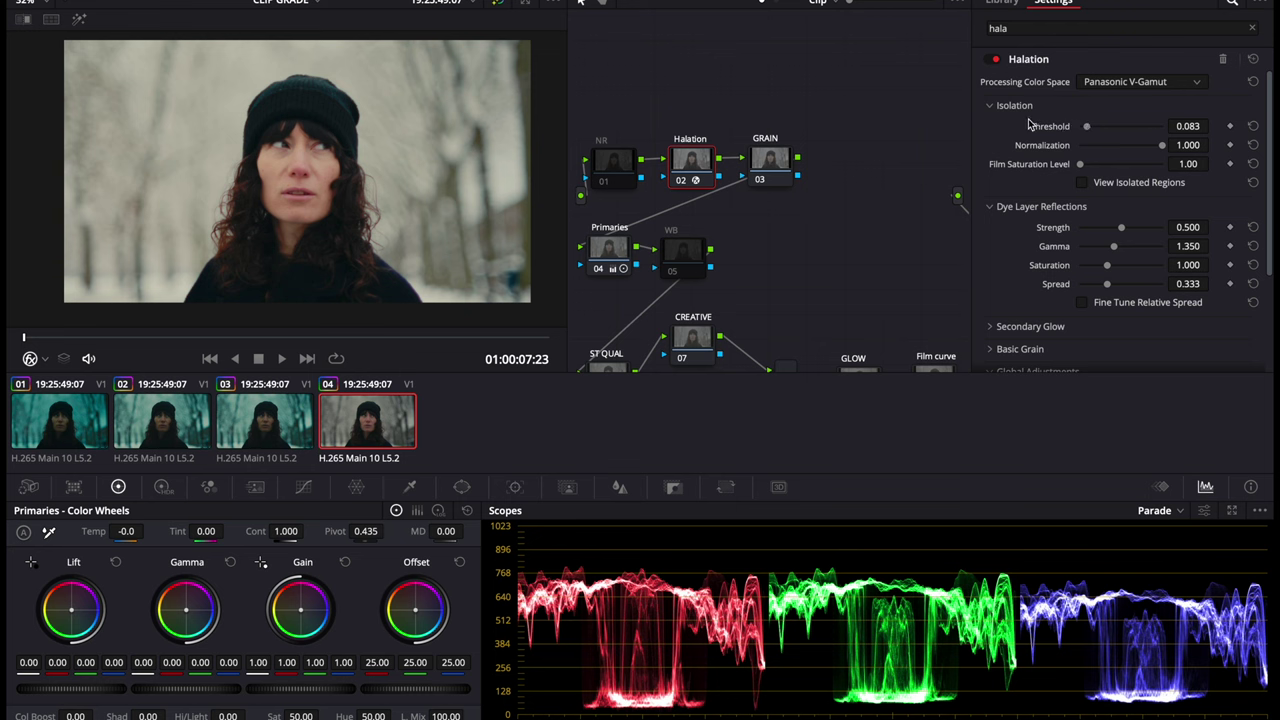
{"action": "left_click_drag", "start_coordinate": [1085, 127], "coordinate": [1096, 167]}
Step: Set the dye layer reflections to strength 0.312, gamma 1.160 and spread 0.899
{"action": "scroll", "coordinate": [1068, 220], "scroll_direction": "down", "scroll_amount": 1}
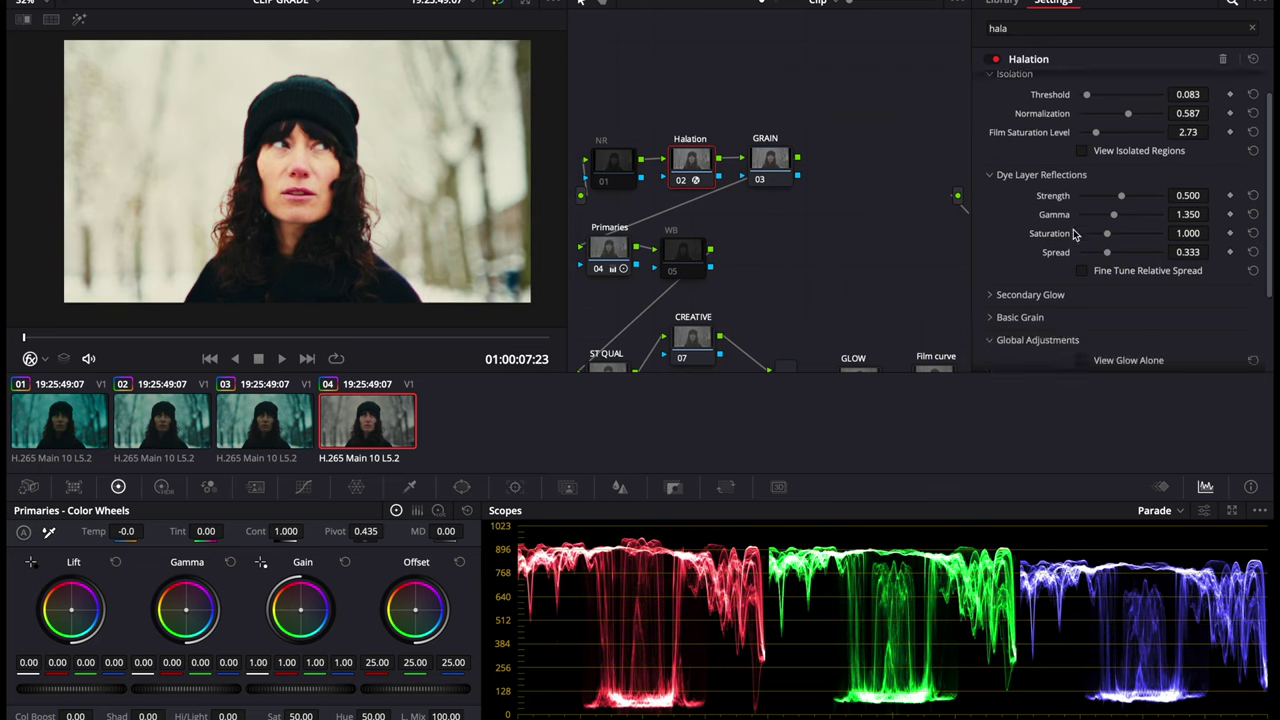
{"action": "left_click_drag", "start_coordinate": [1118, 195], "coordinate": [1108, 220]}
{"action": "left_click", "coordinate": [1186, 215]}
{"action": "type", "text": "6"}
{"action": "key", "text": "Return"}
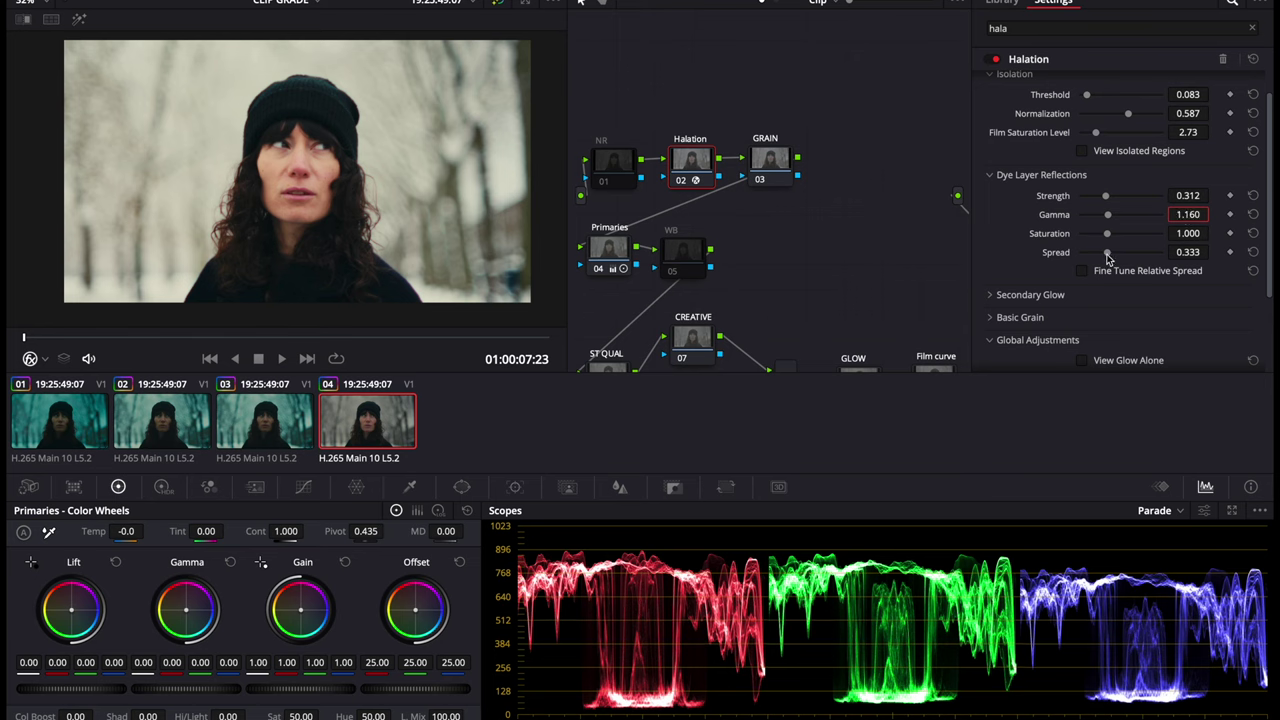
{"action": "left_click_drag", "start_coordinate": [1107, 254], "coordinate": [1155, 251]}
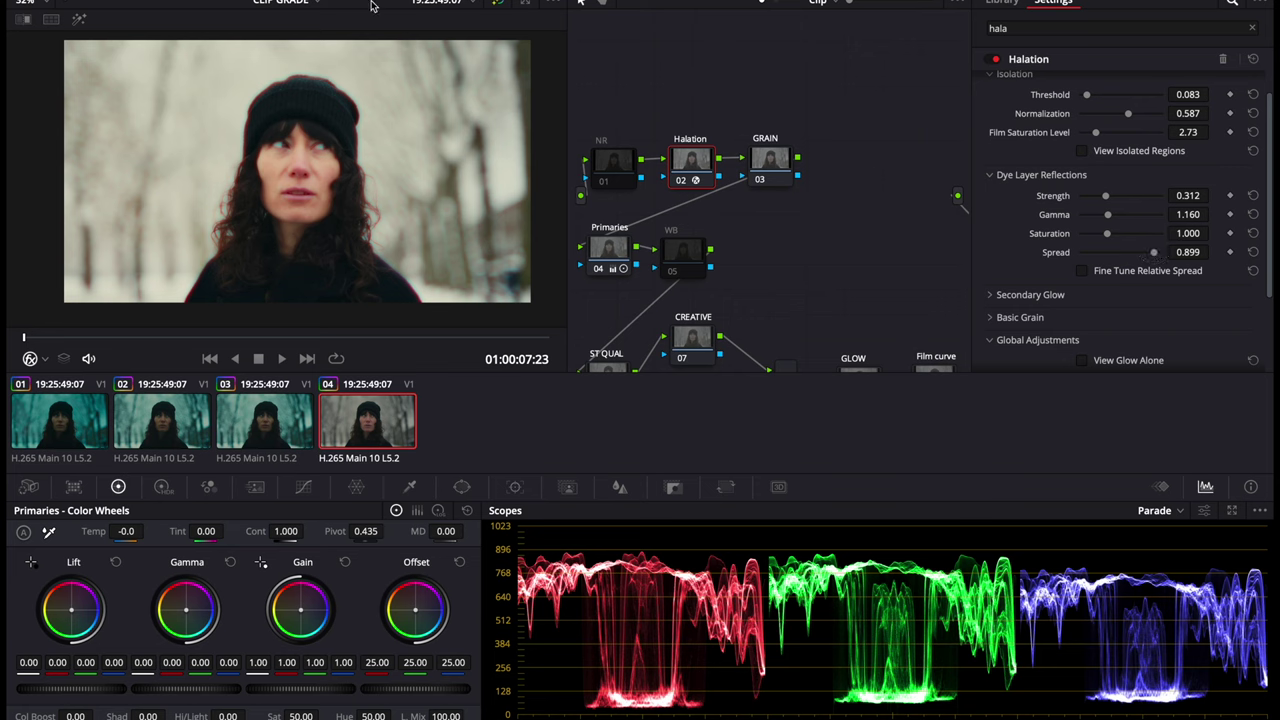
Step: Set the Halation effect's Reduce Highlights to 0.257, Detail Loss to 0.138 and global Blend to 0.073
{"action": "scroll", "coordinate": [1133, 288], "scroll_direction": "down", "scroll_amount": 3}
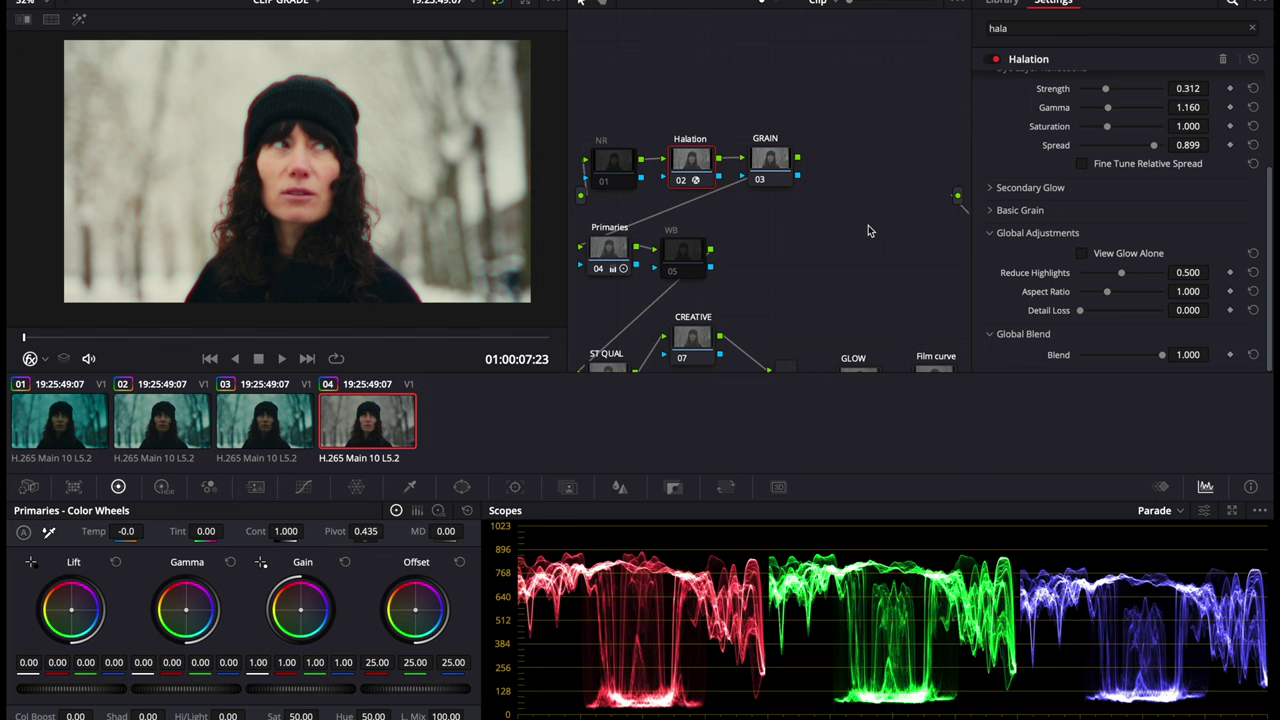
{"action": "scroll", "coordinate": [1165, 152], "scroll_direction": "up", "scroll_amount": 3}
{"action": "scroll", "coordinate": [1165, 152], "scroll_direction": "down", "scroll_amount": 3}
{"action": "left_click_drag", "start_coordinate": [1121, 272], "coordinate": [1102, 279]}
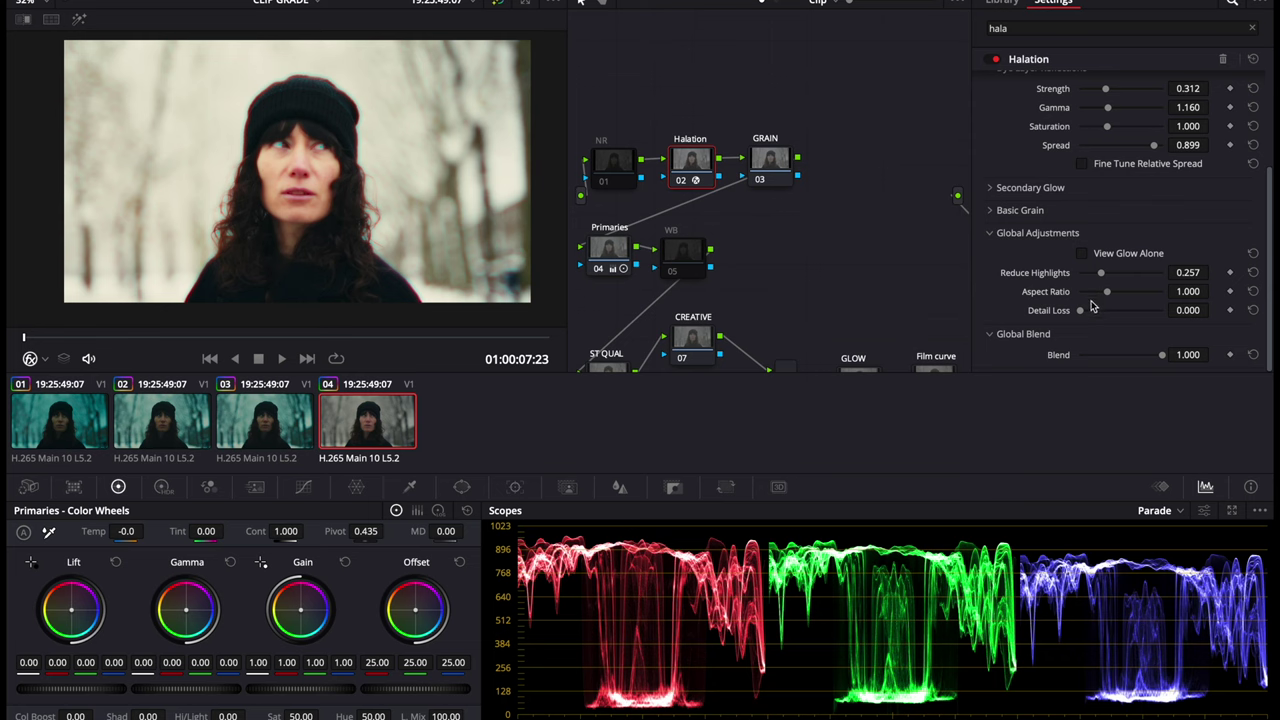
{"action": "left_click_drag", "start_coordinate": [1080, 314], "coordinate": [1093, 314]}
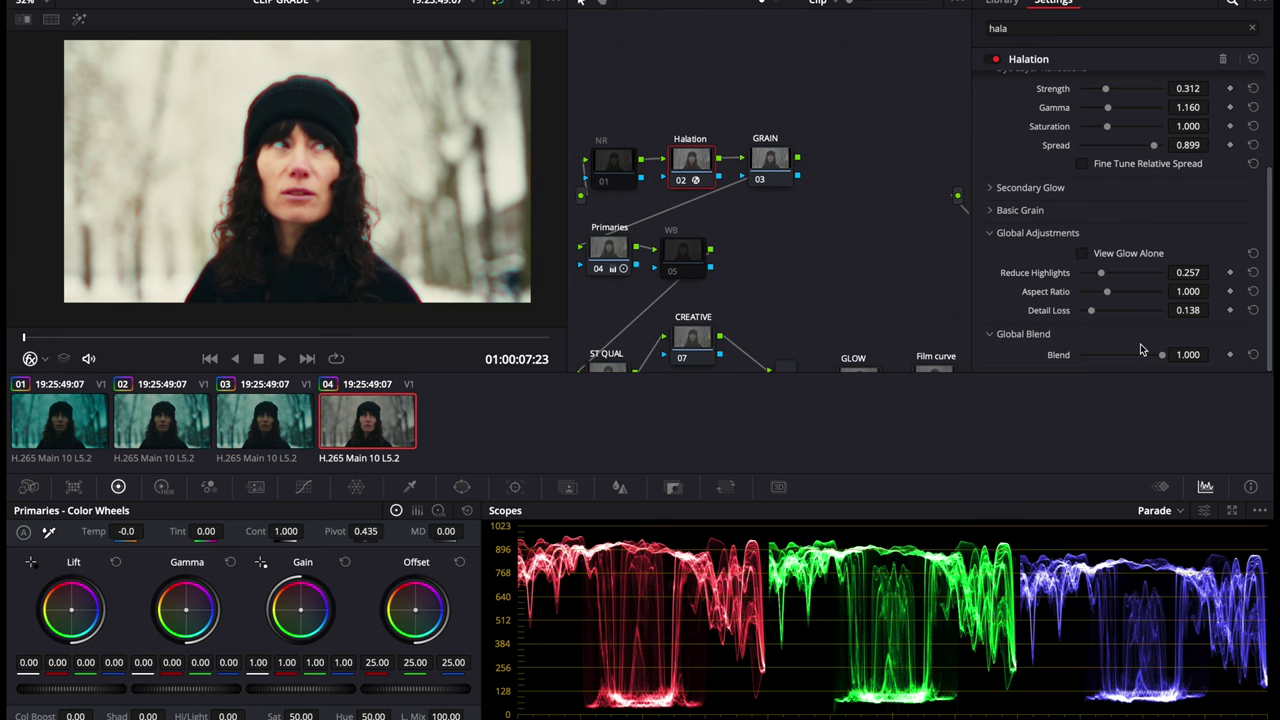
{"action": "left_click_drag", "start_coordinate": [1160, 355], "coordinate": [1087, 365]}
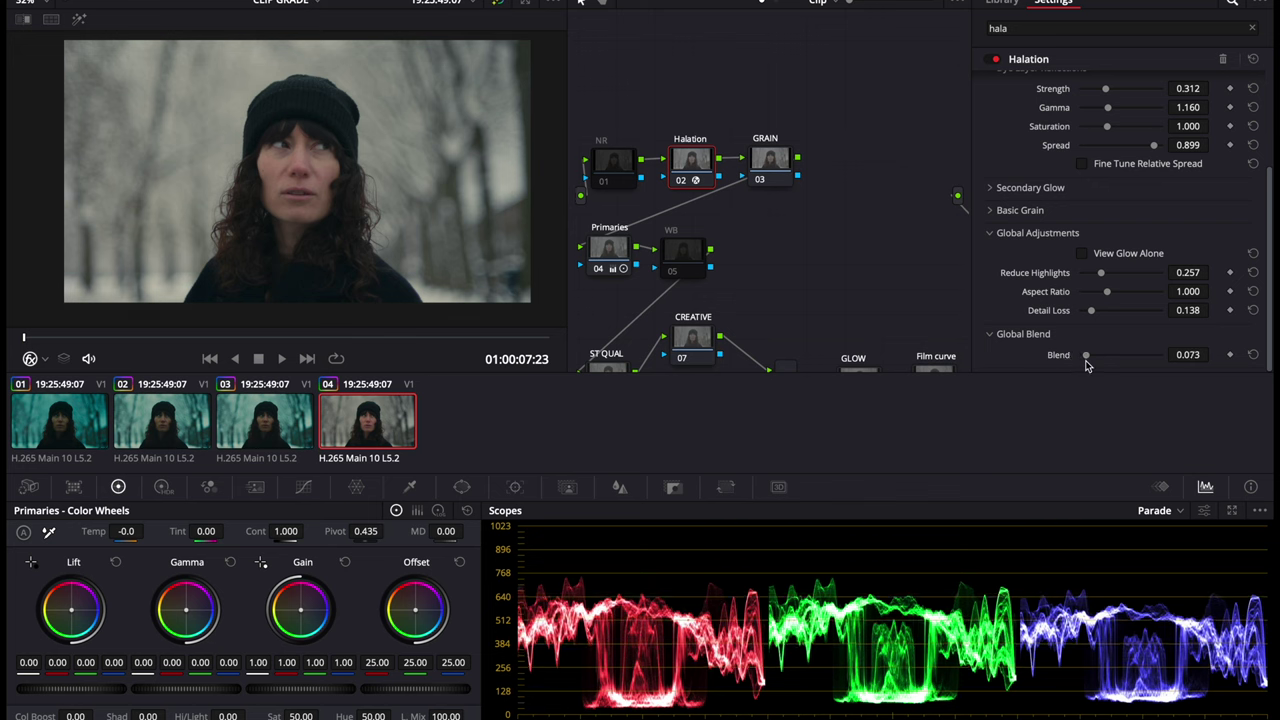
Step: Toggle the Halation node off and on to compare its effect, and inspect the image in full-screen view
{"action": "left_click", "coordinate": [680, 181]}
{"action": "left_click", "coordinate": [680, 181]}
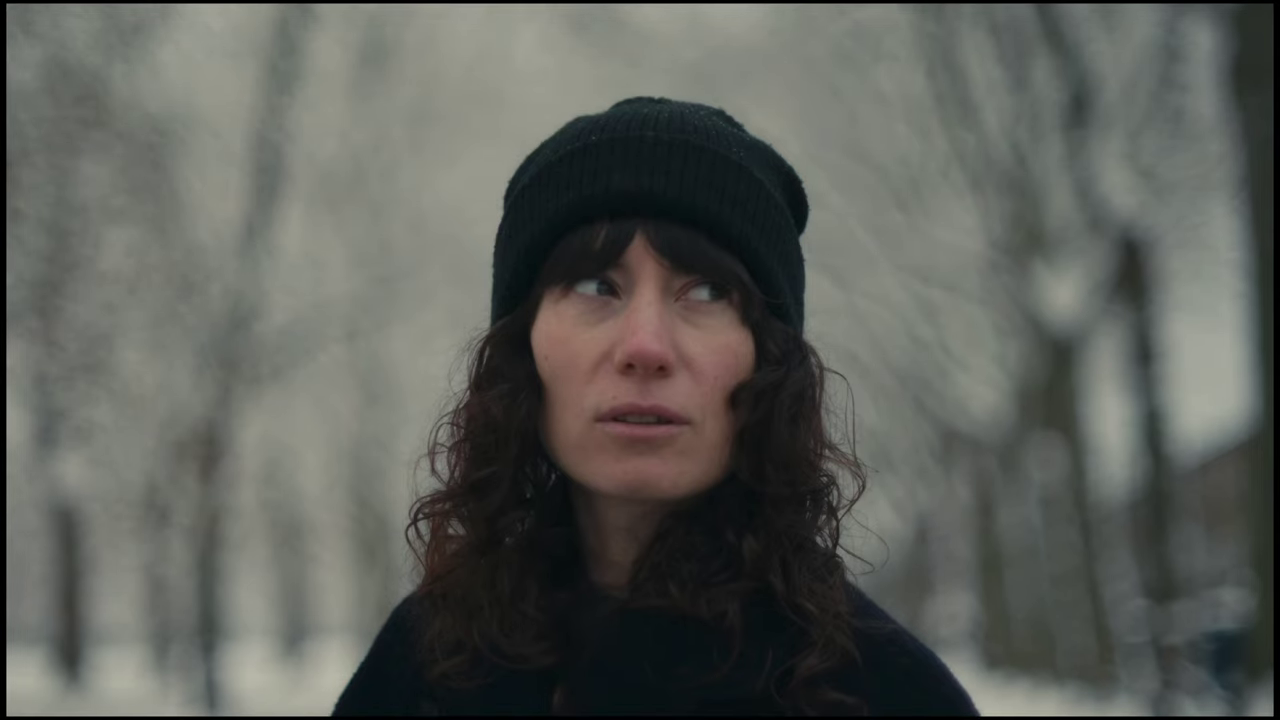
{"action": "mouse_move", "coordinate": [561, 476]}
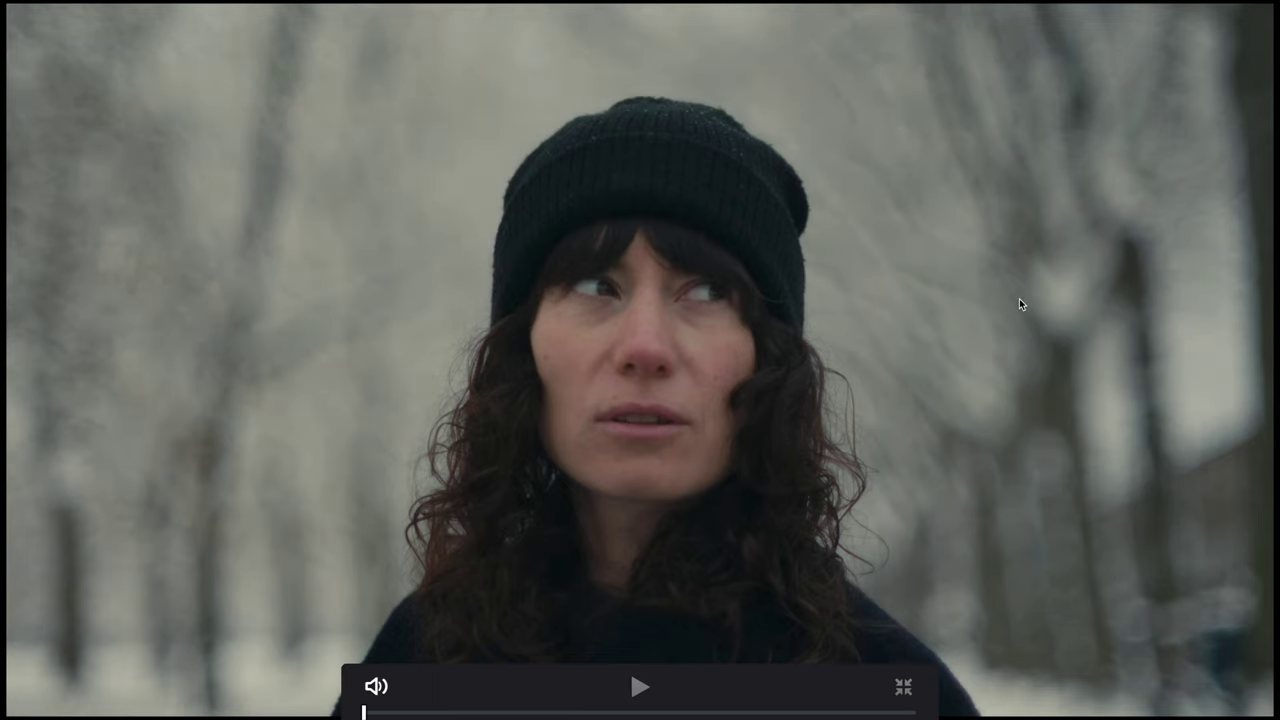
{"action": "key", "text": "Escape"}
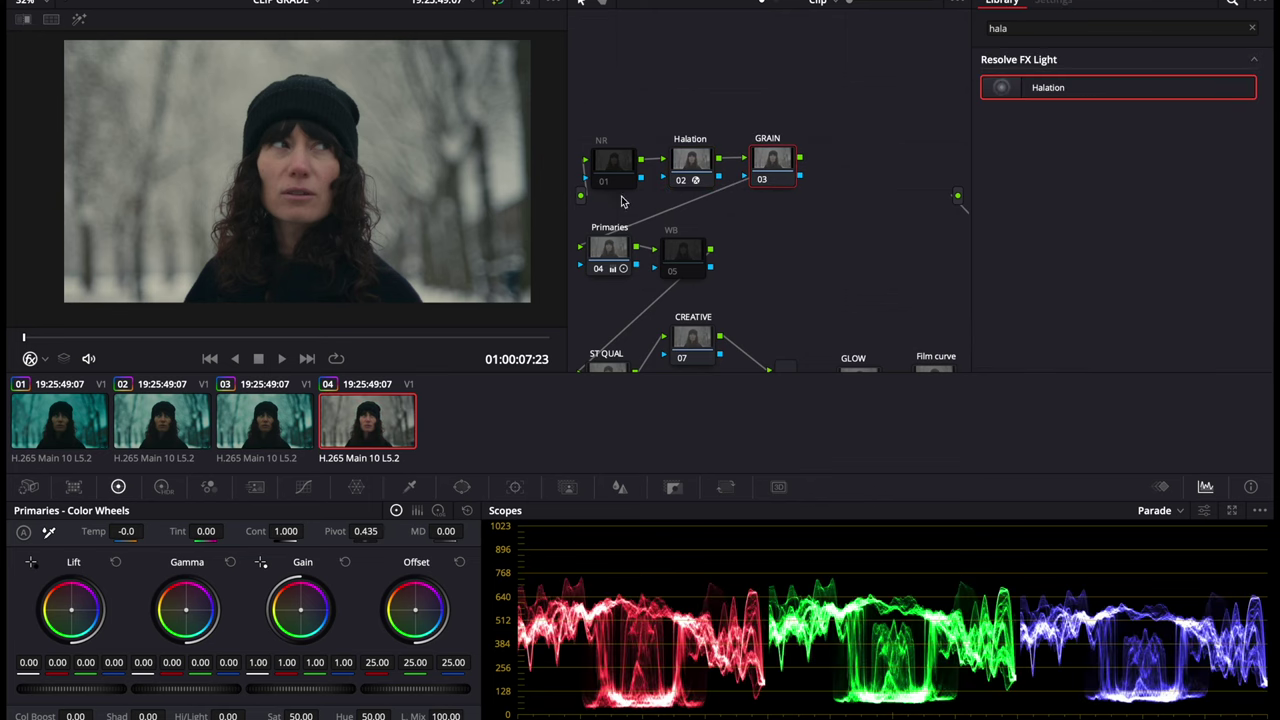
Step: Search the effects library for "grain" and apply the Film Grain effect to the GRAIN node
{"action": "double_click", "coordinate": [1013, 28]}
{"action": "type", "text": "gra"}
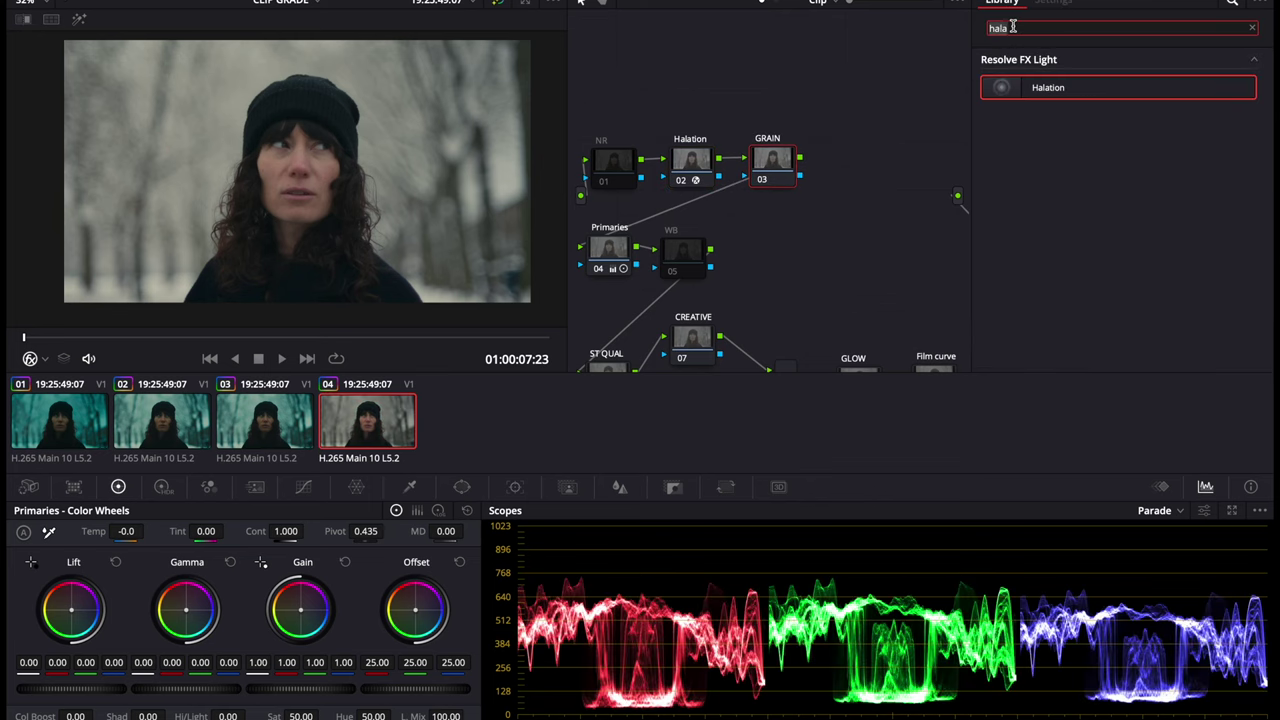
{"action": "type", "text": "in"}
{"action": "left_click_drag", "start_coordinate": [1043, 88], "coordinate": [769, 170]}
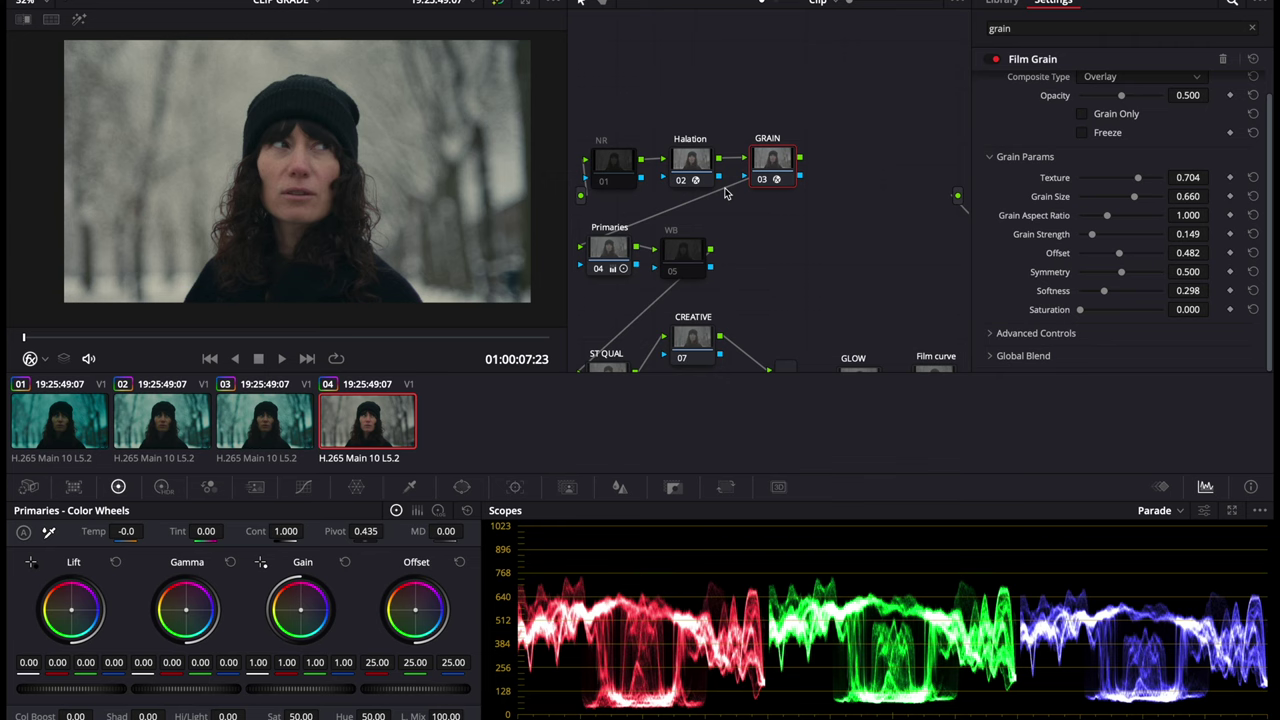
{"action": "scroll", "coordinate": [786, 288], "scroll_direction": "down", "scroll_amount": 5}
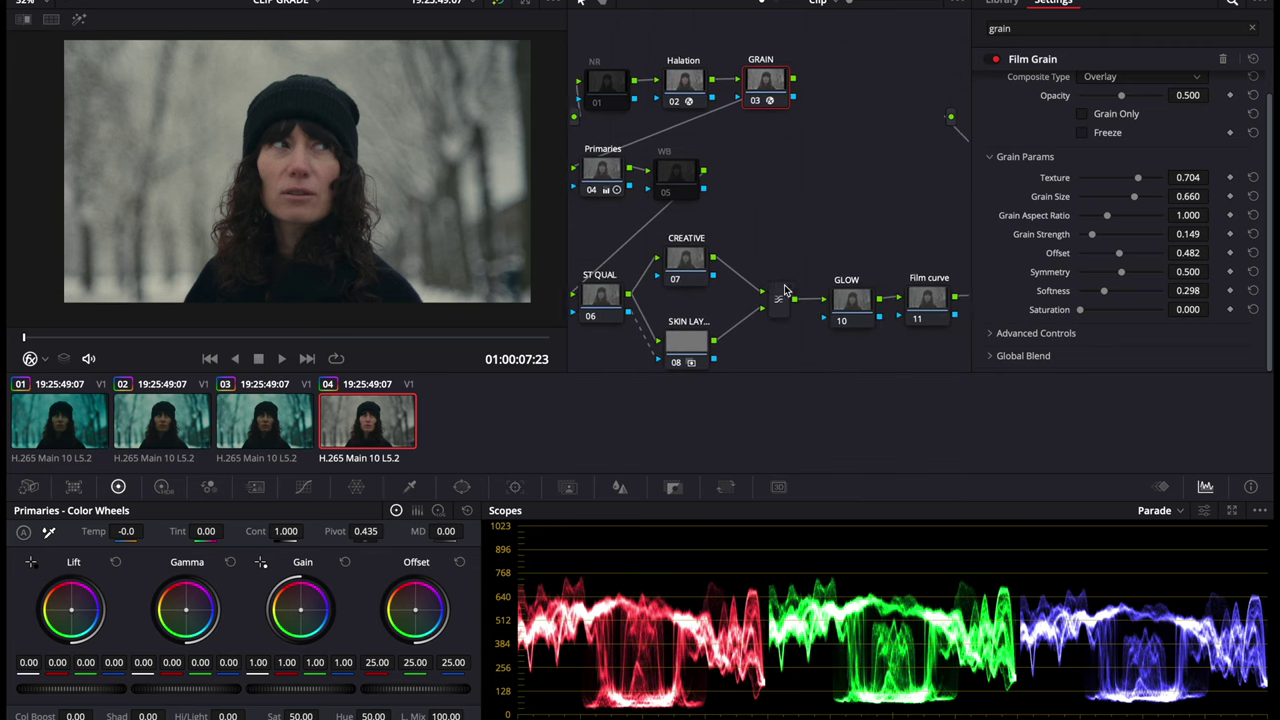
{"action": "scroll", "coordinate": [786, 289], "scroll_direction": "left", "scroll_amount": 3}
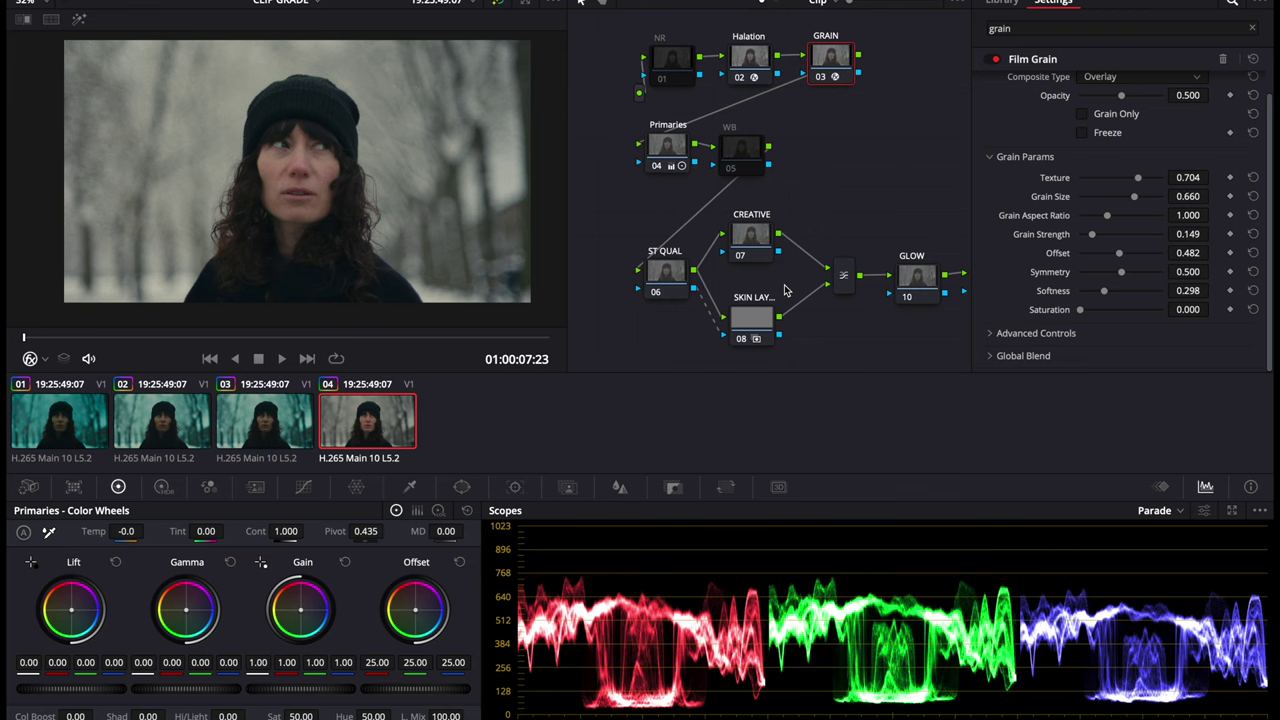
{"action": "scroll", "coordinate": [817, 197], "scroll_direction": "right", "scroll_amount": 1}
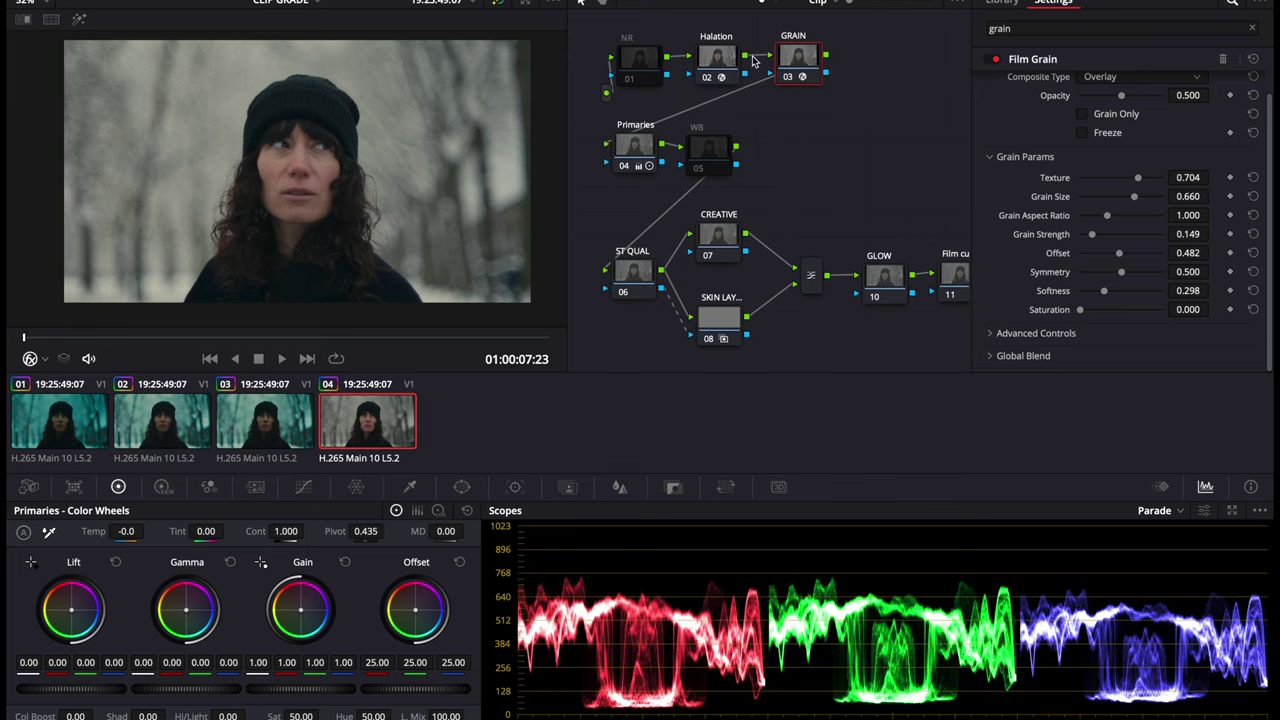
{"action": "scroll", "coordinate": [799, 234], "scroll_direction": "right", "scroll_amount": 1}
{"action": "scroll", "coordinate": [843, 157], "scroll_direction": "right", "scroll_amount": 1}
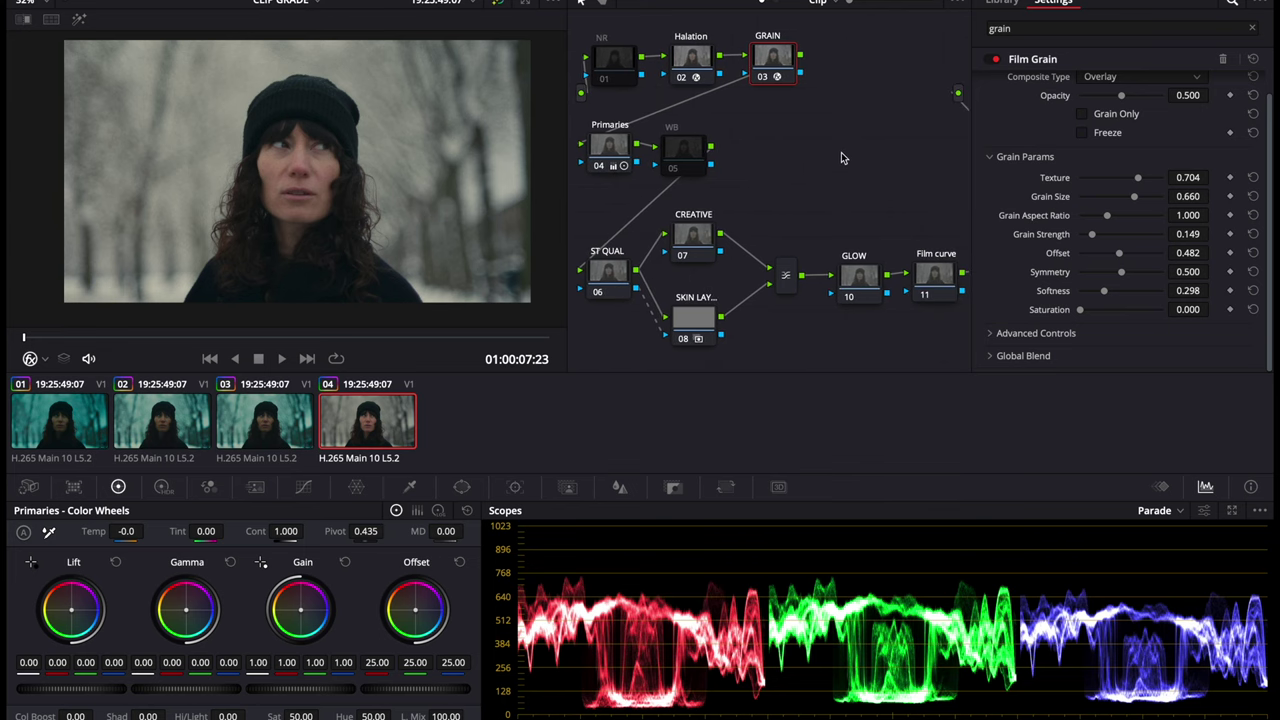
{"action": "mouse_move", "coordinate": [781, 69]}
{"action": "left_mouse_down"}
{"action": "mouse_move", "coordinate": [810, 80]}
{"action": "mouse_move", "coordinate": [785, 62]}
{"action": "left_mouse_up"}
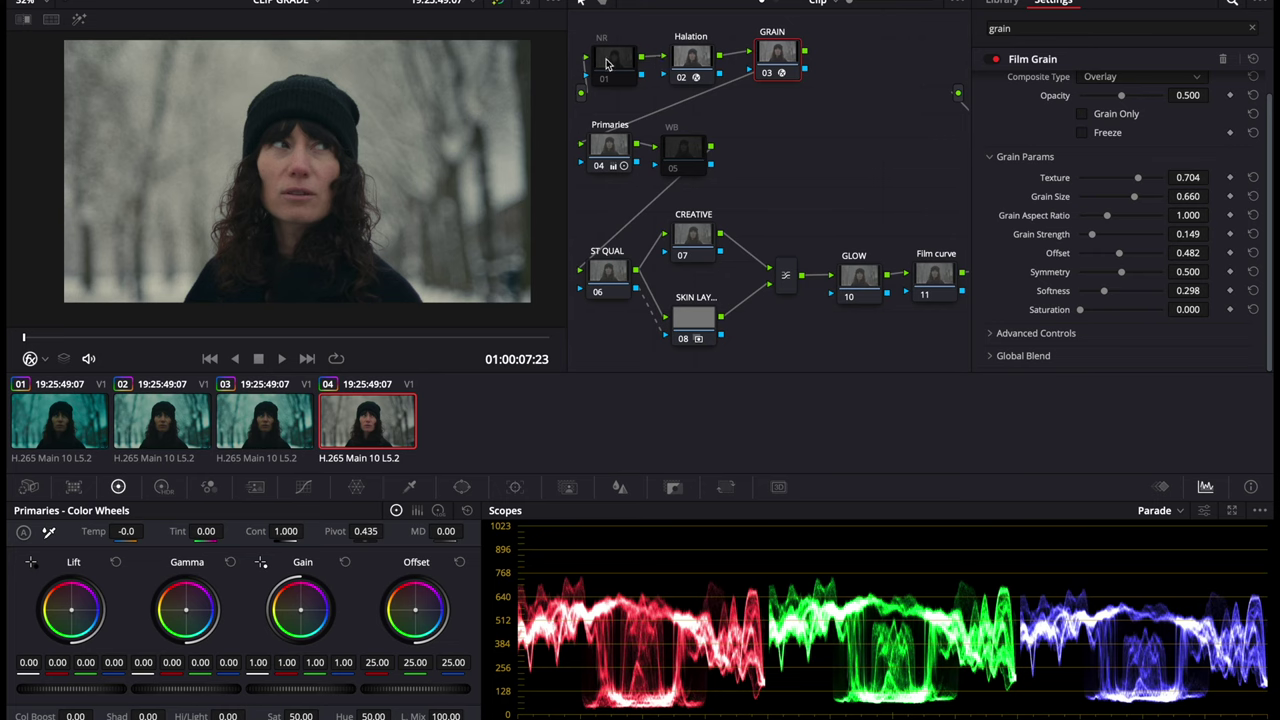
{"action": "left_click", "coordinate": [614, 60]}
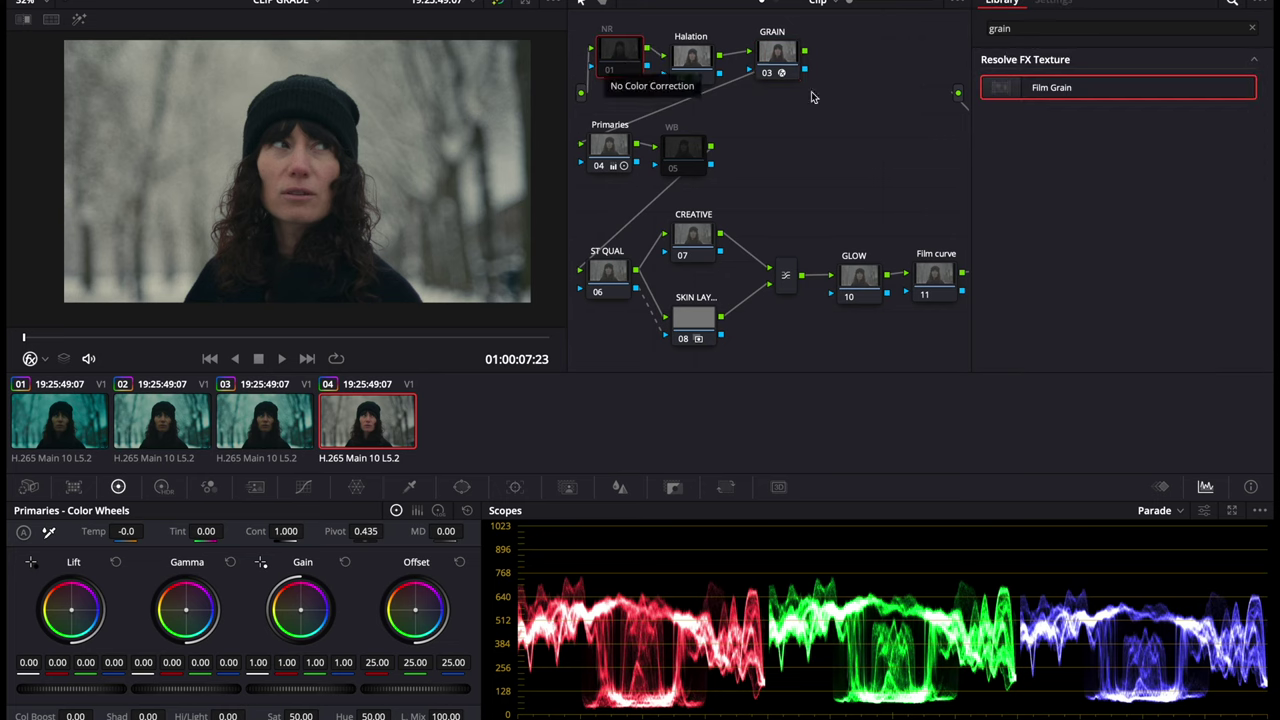
Step: Set the Film Grain preset on the GRAIN node to 16mm 500T
{"action": "mouse_move", "coordinate": [778, 56]}
{"action": "left_mouse_down"}
{"action": "mouse_move", "coordinate": [770, 72]}
{"action": "mouse_move", "coordinate": [784, 57]}
{"action": "left_mouse_up"}
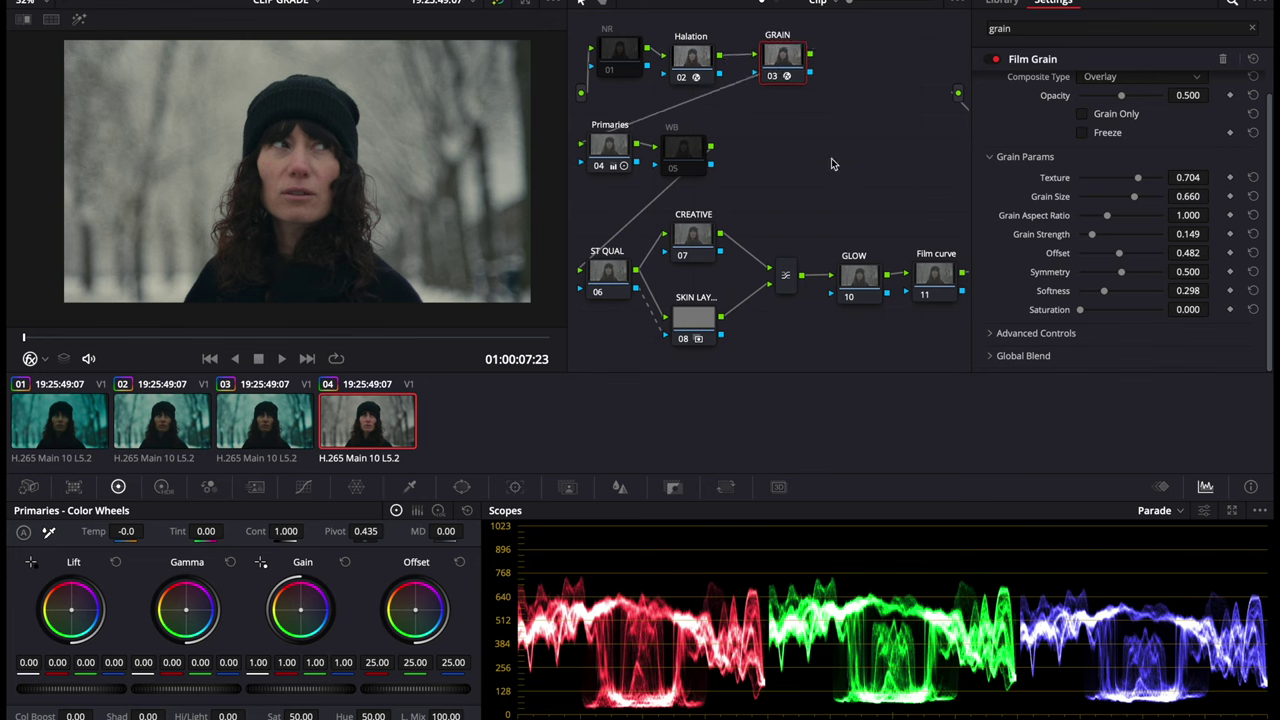
{"action": "scroll", "coordinate": [1068, 146], "scroll_direction": "up", "scroll_amount": 1}
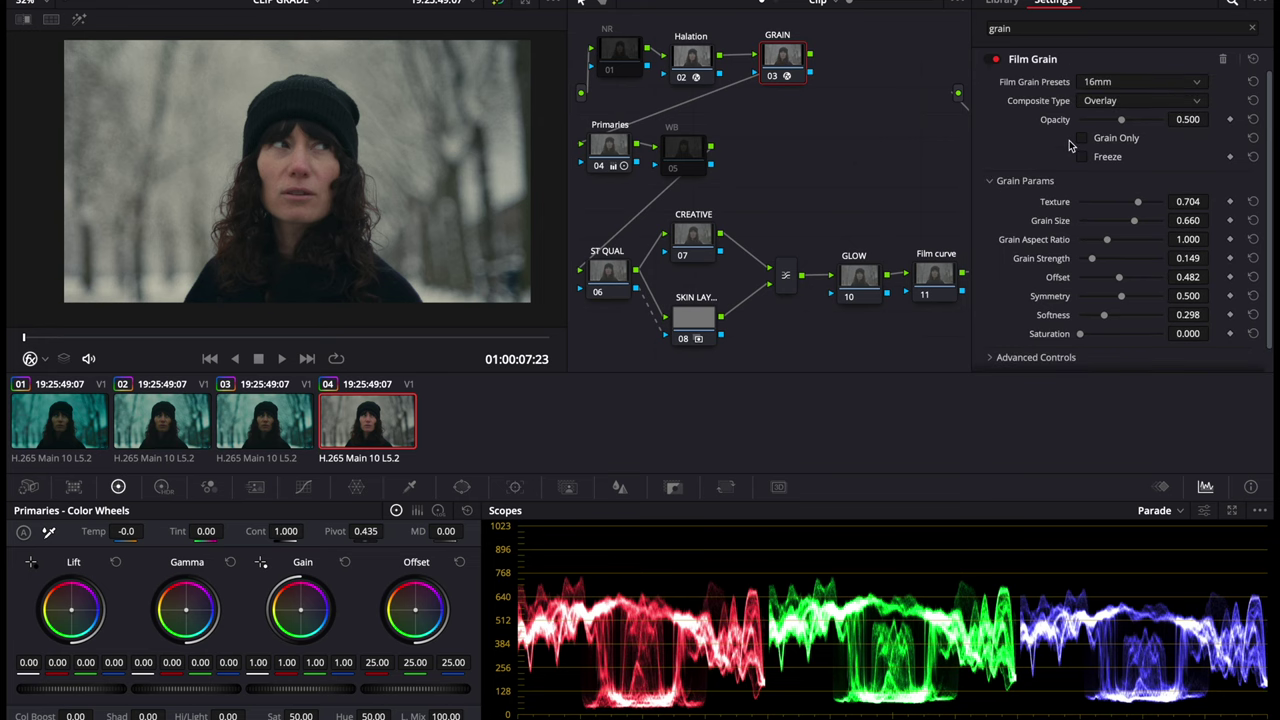
{"action": "left_click", "coordinate": [1108, 82]}
{"action": "scroll", "coordinate": [1137, 222], "scroll_direction": "down", "scroll_amount": 1}
{"action": "scroll", "coordinate": [1137, 228], "scroll_direction": "down", "scroll_amount": 4}
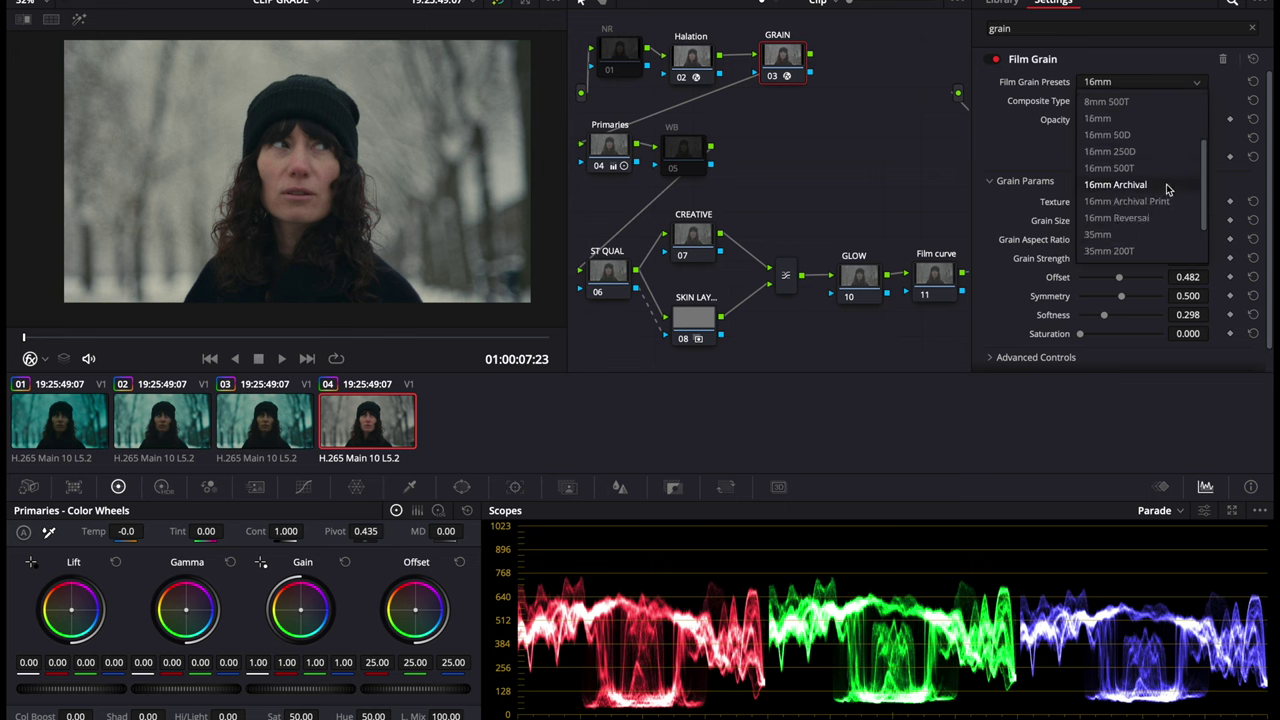
{"action": "left_click", "coordinate": [1161, 172]}
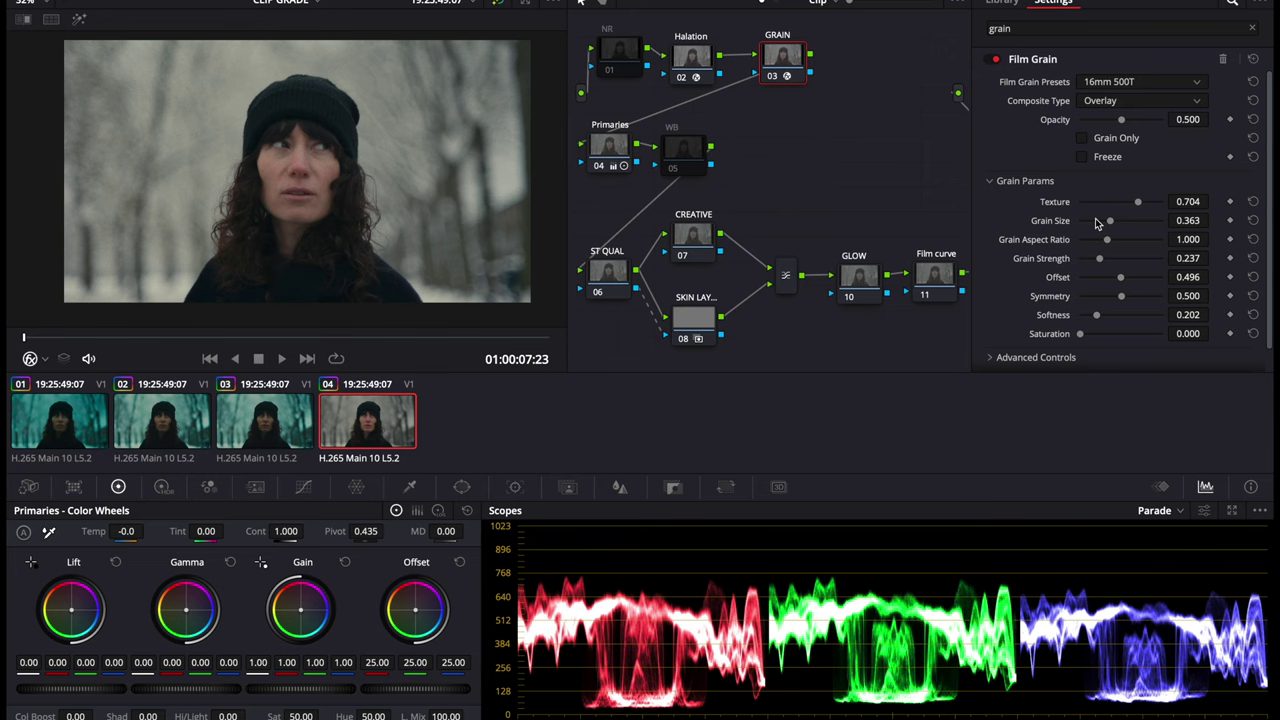
Step: Set the film grain's Grain Size to 0.248, Grain Strength to 0.175 and Softness to 0.138
{"action": "left_click_drag", "start_coordinate": [1109, 225], "coordinate": [1108, 225]}
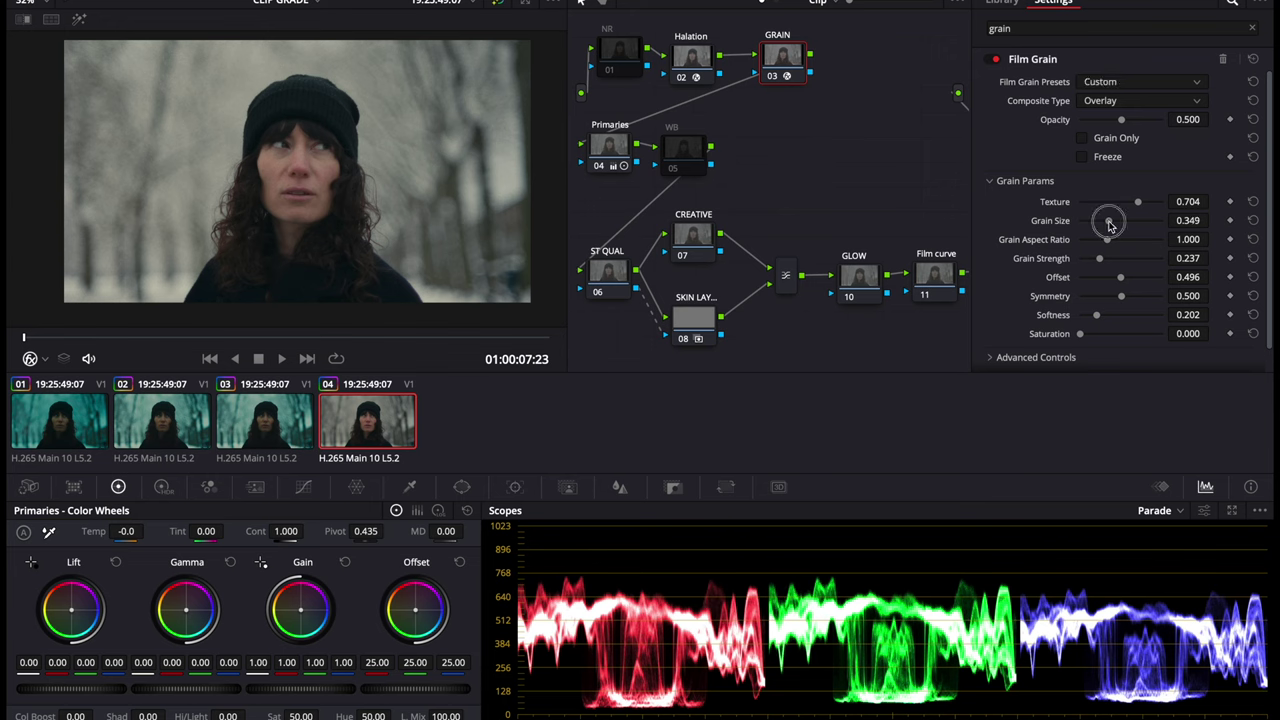
{"action": "left_click_drag", "start_coordinate": [1109, 225], "coordinate": [1094, 260]}
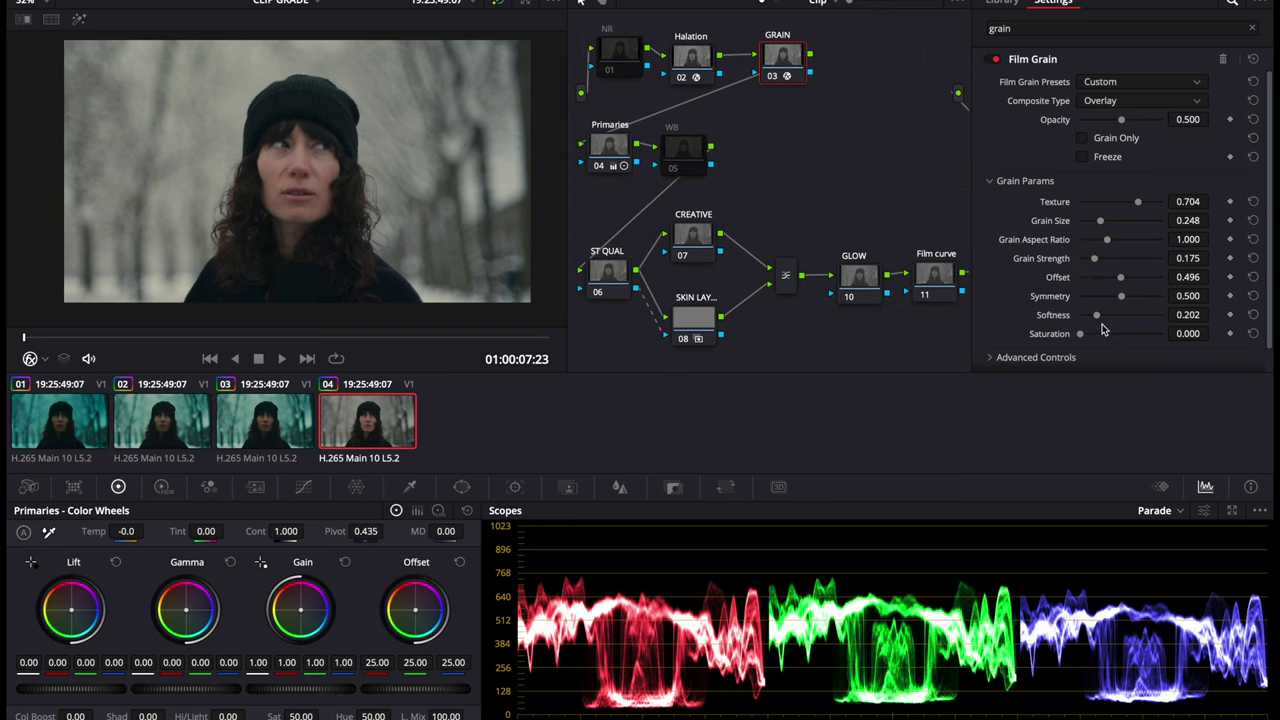
{"action": "left_click_drag", "start_coordinate": [1097, 318], "coordinate": [1091, 318]}
Step: Set the film grain's Saturation to 0.743 and inspect the grain close up in the image
{"action": "scroll", "coordinate": [1108, 200], "scroll_direction": "down", "scroll_amount": 1}
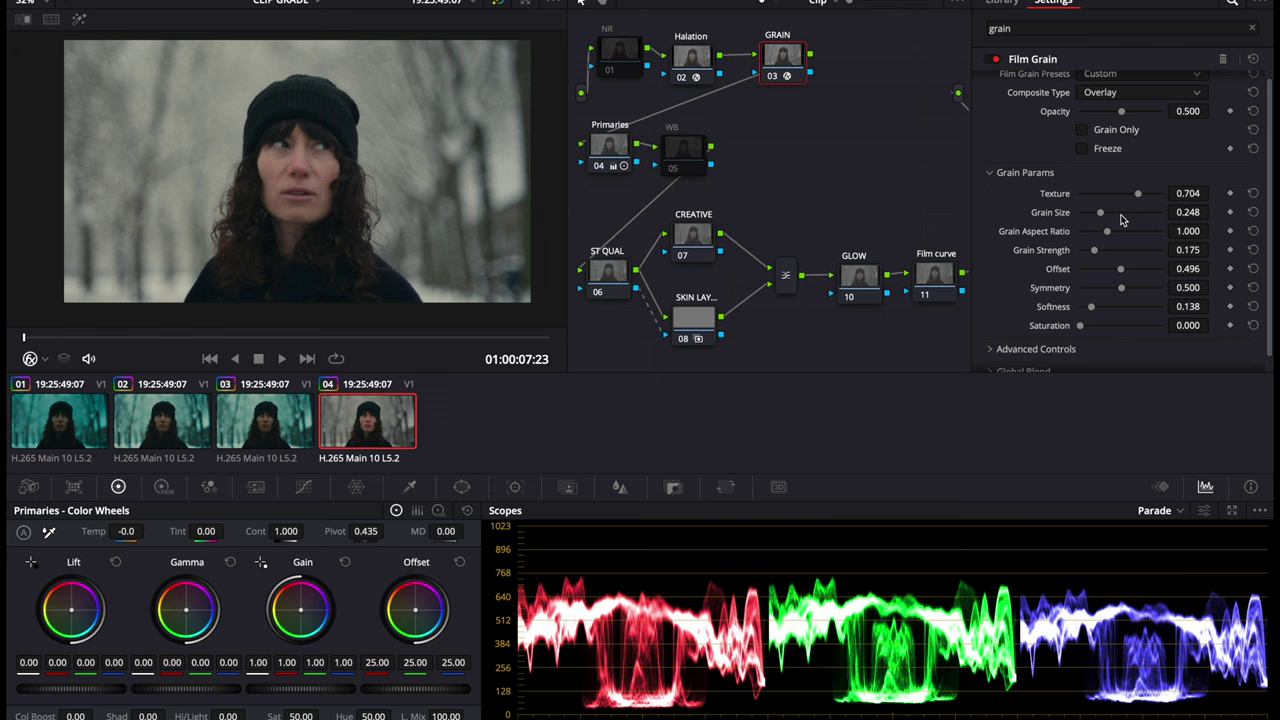
{"action": "scroll", "coordinate": [1128, 250], "scroll_direction": "down", "scroll_amount": 1}
{"action": "left_click_drag", "start_coordinate": [1082, 310], "coordinate": [1141, 307]}
{"action": "scroll", "coordinate": [314, 214], "scroll_direction": "down", "scroll_amount": 2}
{"action": "scroll", "coordinate": [335, 264], "scroll_direction": "up", "scroll_amount": 4}
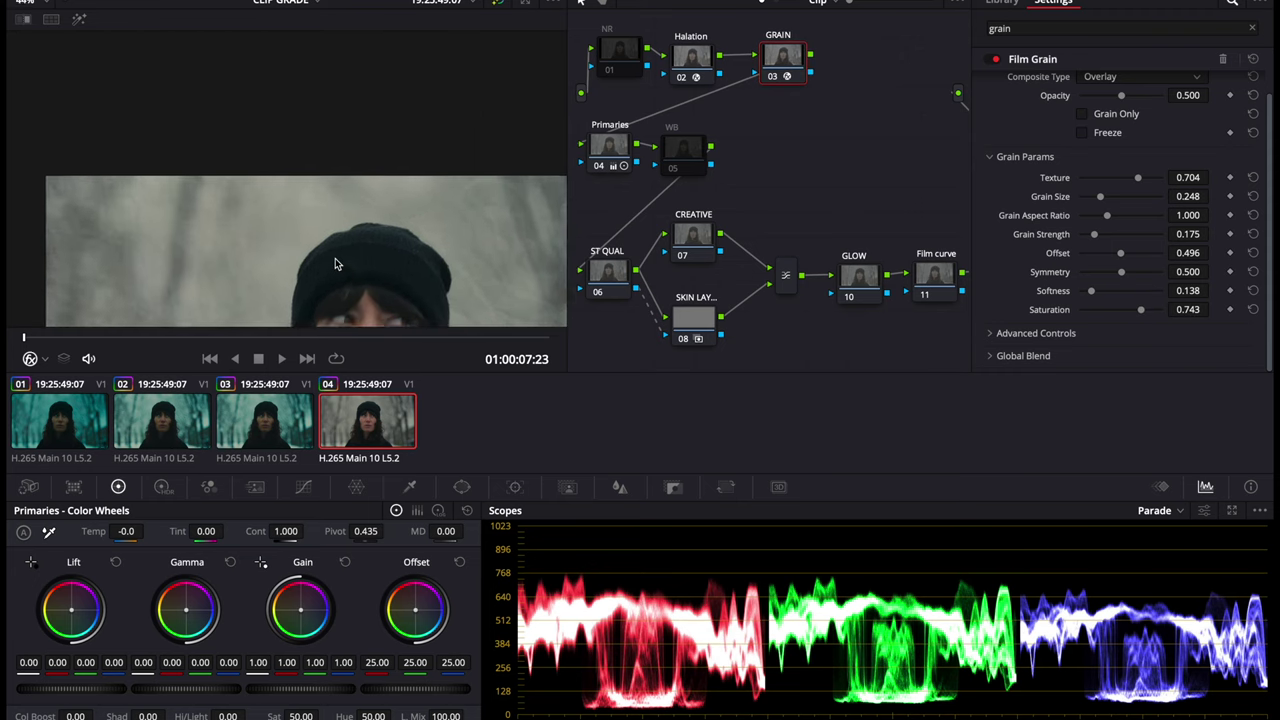
{"action": "scroll", "coordinate": [335, 264], "scroll_direction": "up", "scroll_amount": 6}
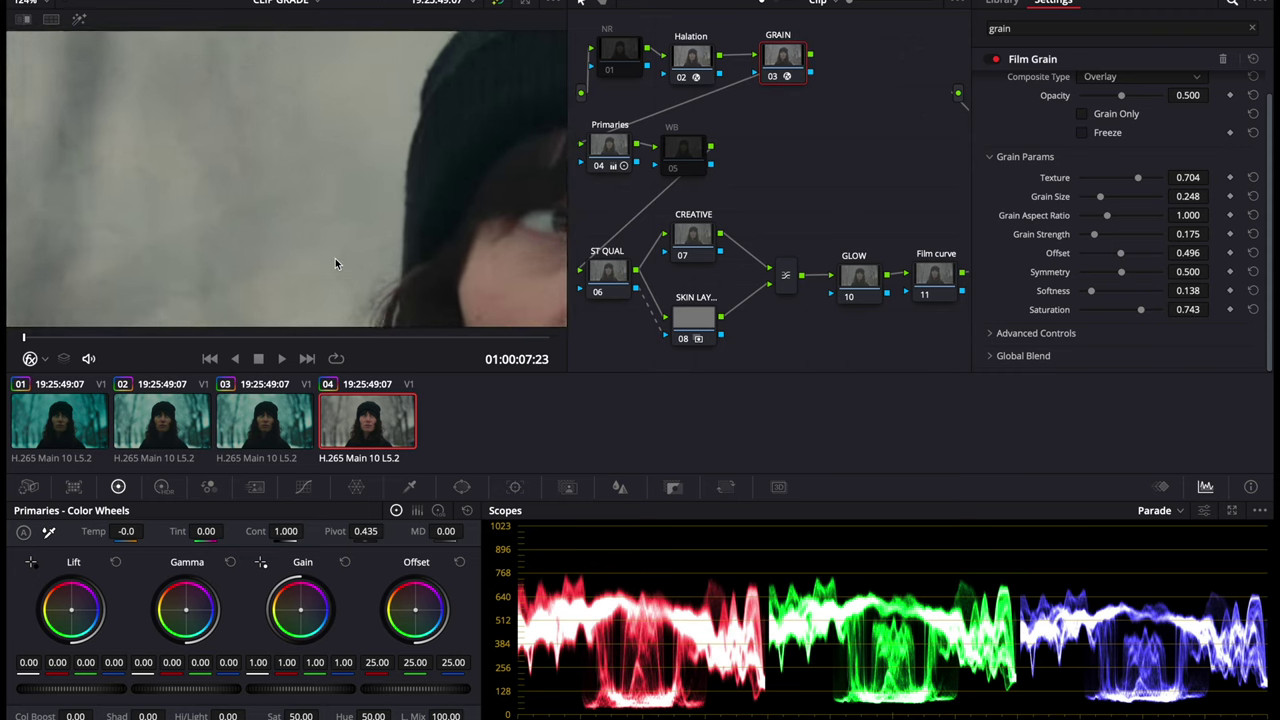
{"action": "scroll", "coordinate": [335, 264], "scroll_direction": "up", "scroll_amount": 4}
{"action": "scroll", "coordinate": [336, 264], "scroll_direction": "up", "scroll_amount": 3}
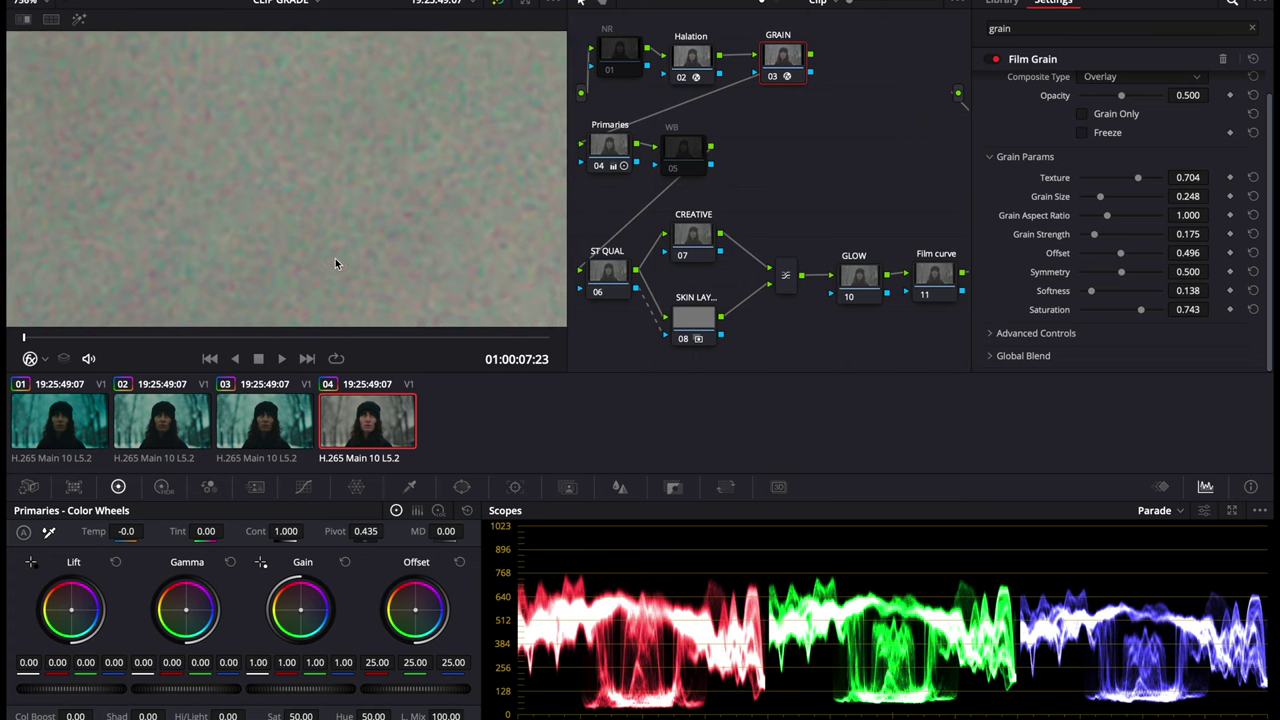
Step: Try the grain Saturation at 0, compare it with the coloured grain by undoing and redoing, and restore the coloured grain
{"action": "left_click_drag", "start_coordinate": [1137, 311], "coordinate": [1014, 316]}
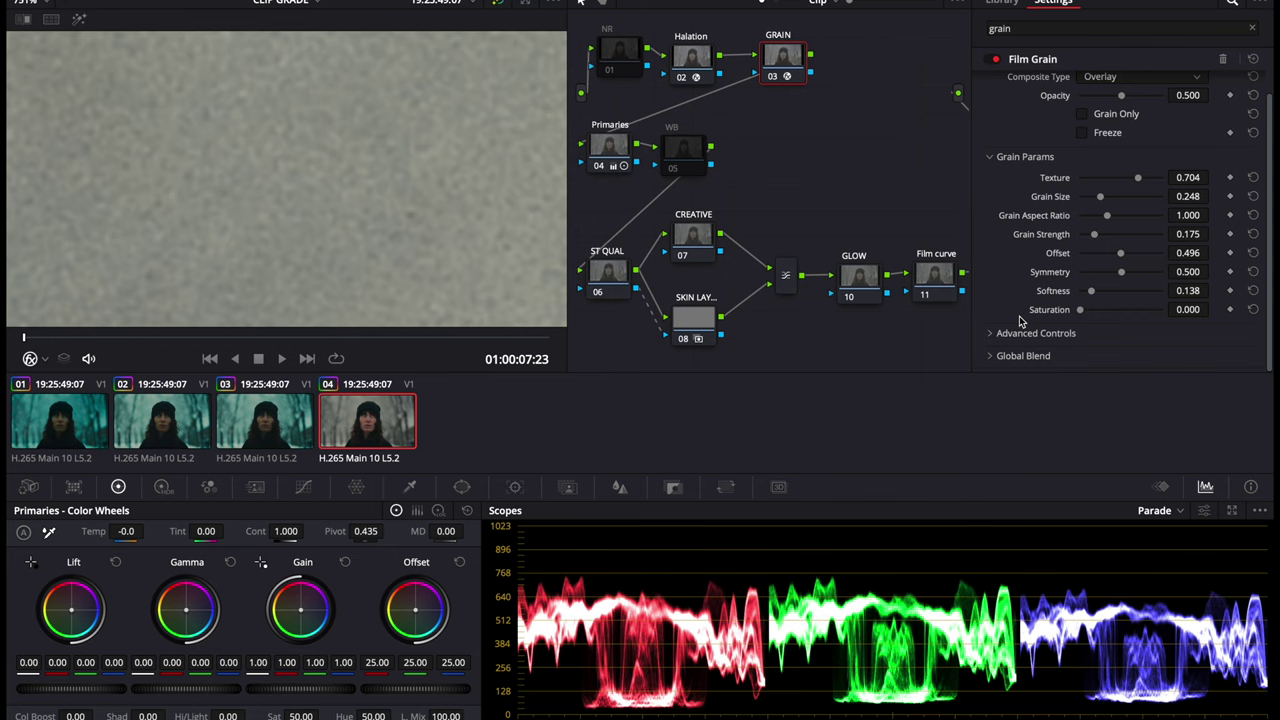
{"action": "key", "text": "ctrl+z"}
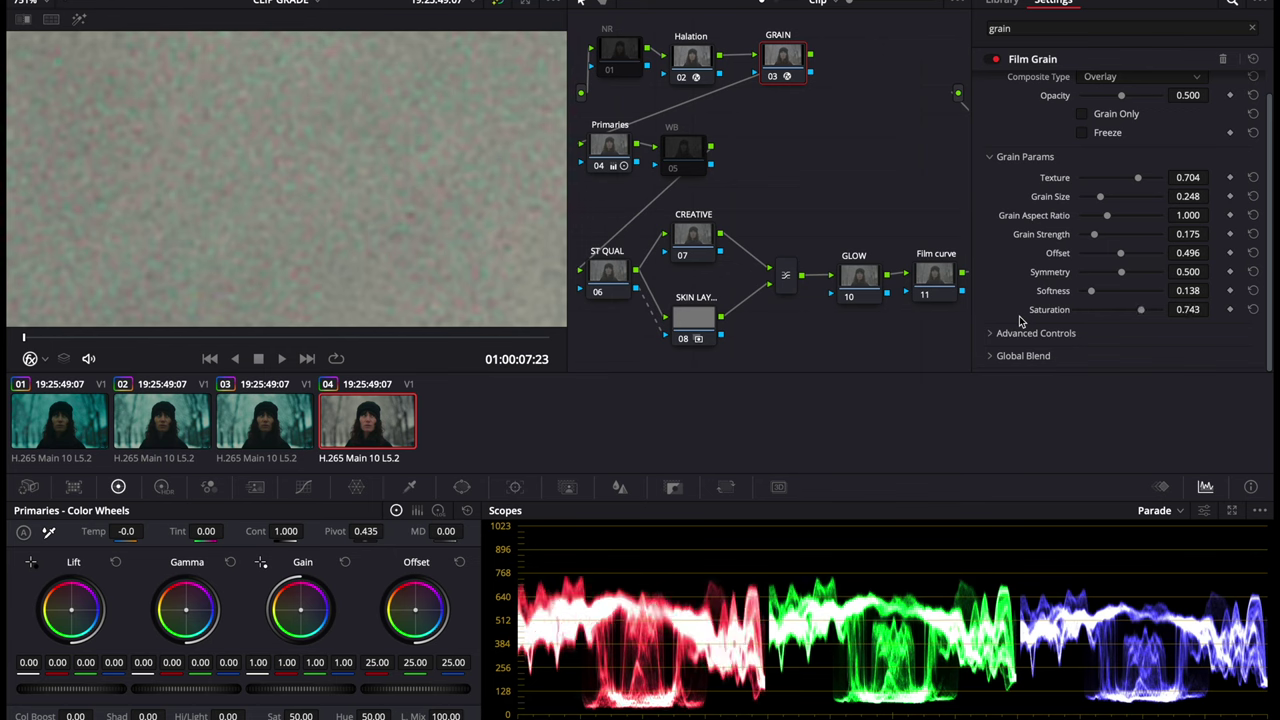
{"action": "key", "text": "ctrl+shift+z"}
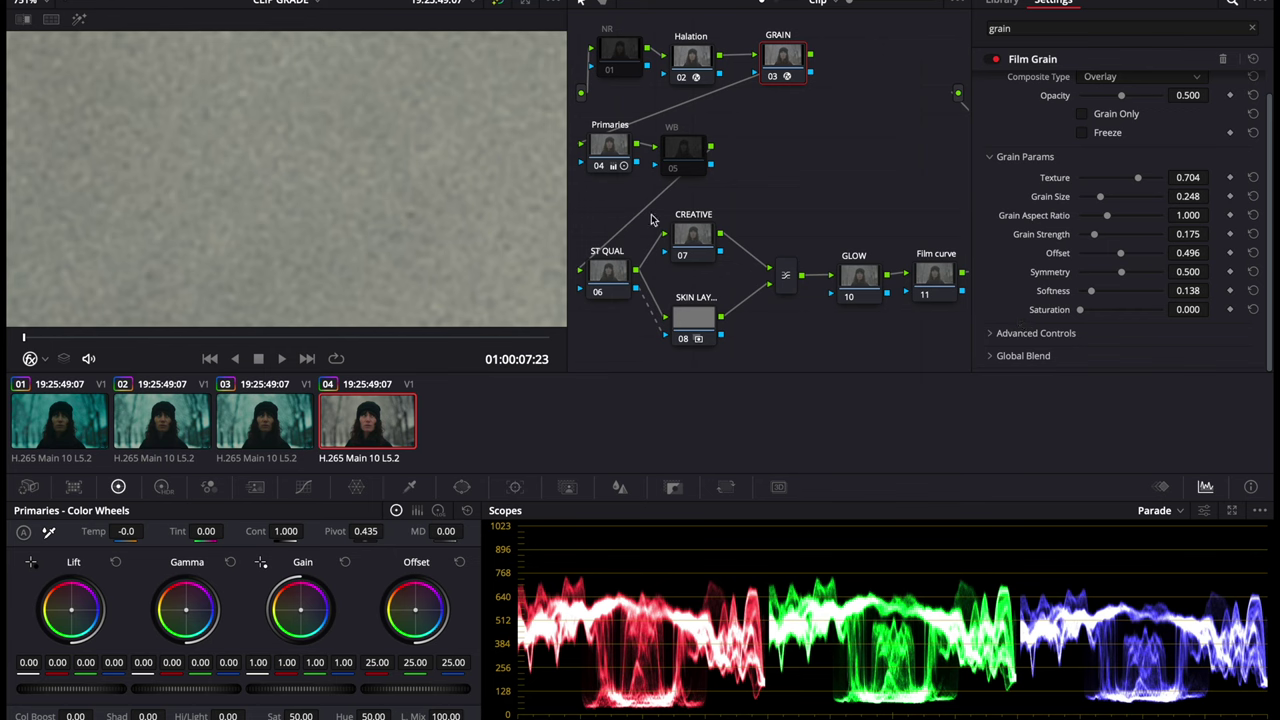
{"action": "key", "text": "ctrl+z"}
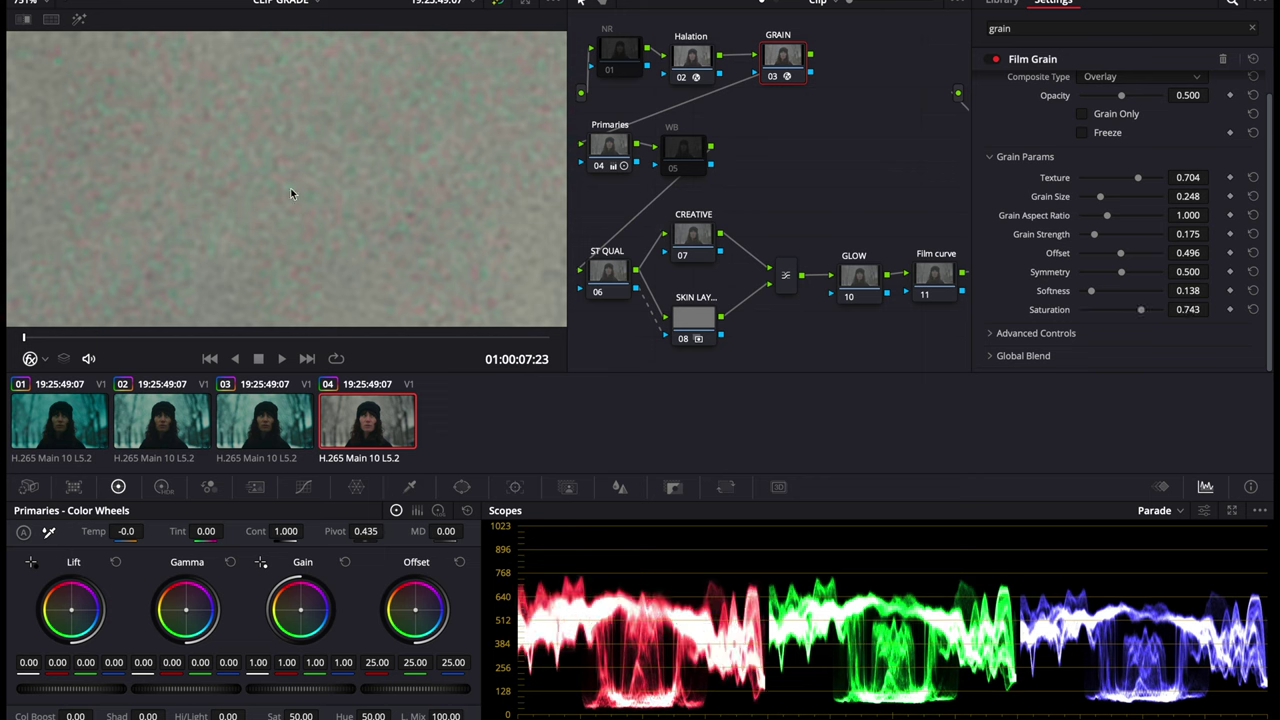
{"action": "scroll", "coordinate": [293, 178], "scroll_direction": "down", "scroll_amount": 5}
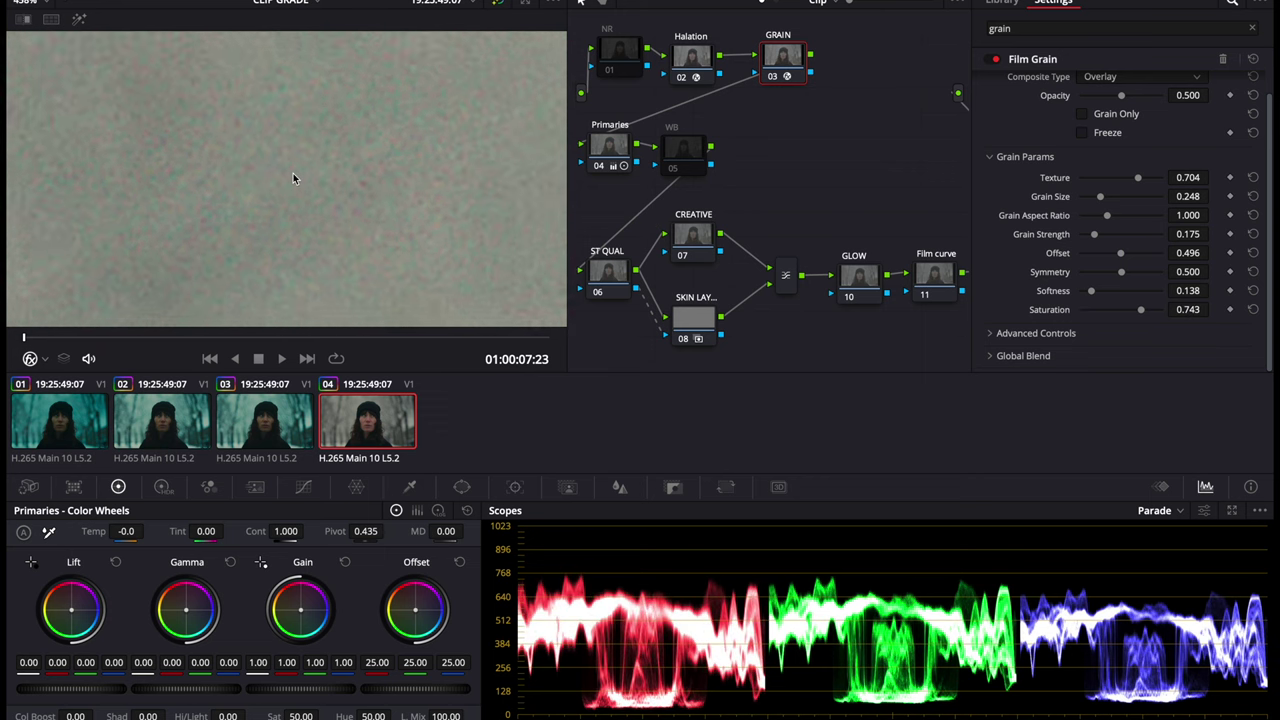
{"action": "scroll", "coordinate": [293, 178], "scroll_direction": "down", "scroll_amount": 6}
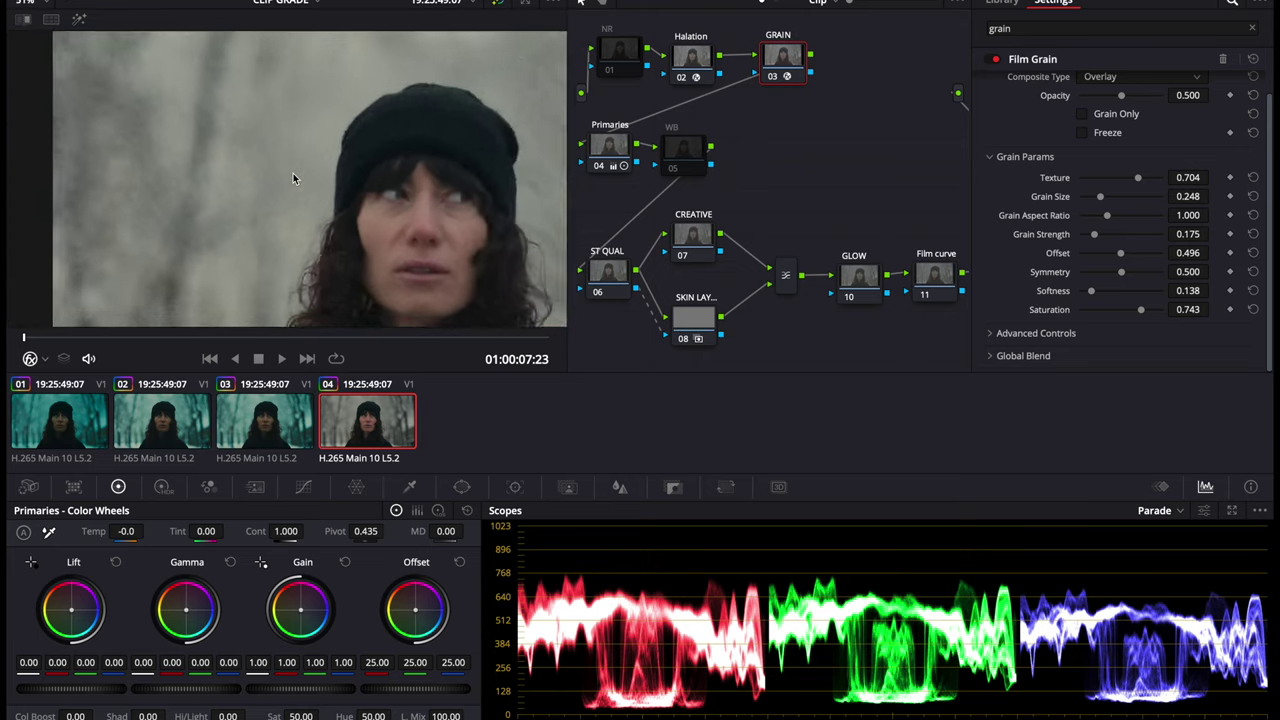
{"action": "scroll", "coordinate": [293, 178], "scroll_direction": "up", "scroll_amount": 1}
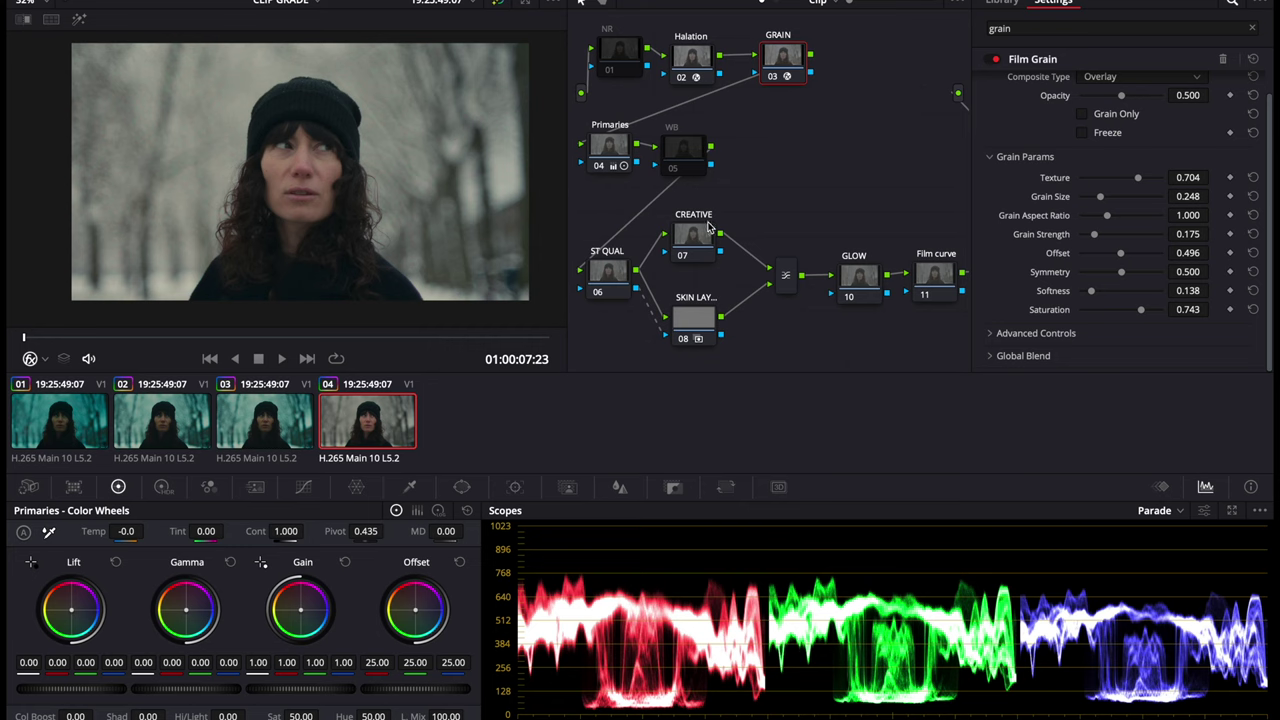
Step: Open the HSL qualifier for the ST QUAL node and remove the key connection running from it to the skin layer node
{"action": "scroll", "coordinate": [709, 228], "scroll_direction": "left", "scroll_amount": 5}
{"action": "scroll", "coordinate": [709, 228], "scroll_direction": "down", "scroll_amount": 4}
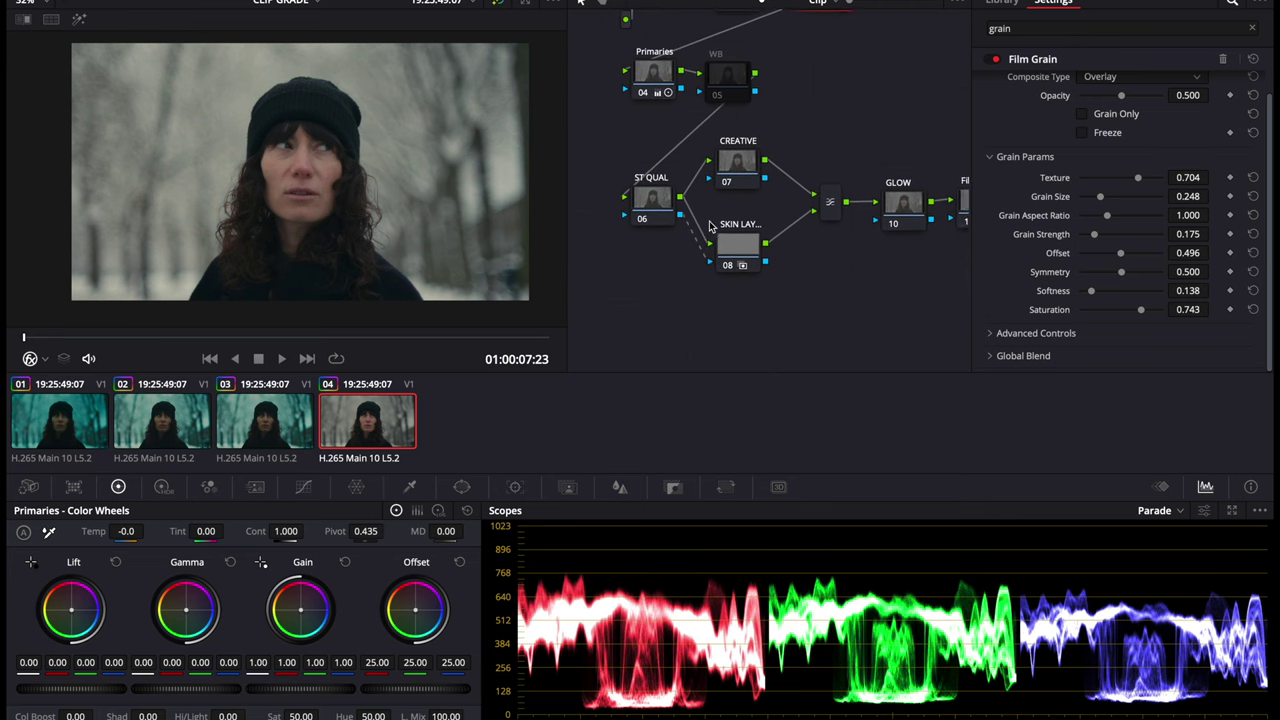
{"action": "scroll", "coordinate": [709, 228], "scroll_direction": "right", "scroll_amount": 2}
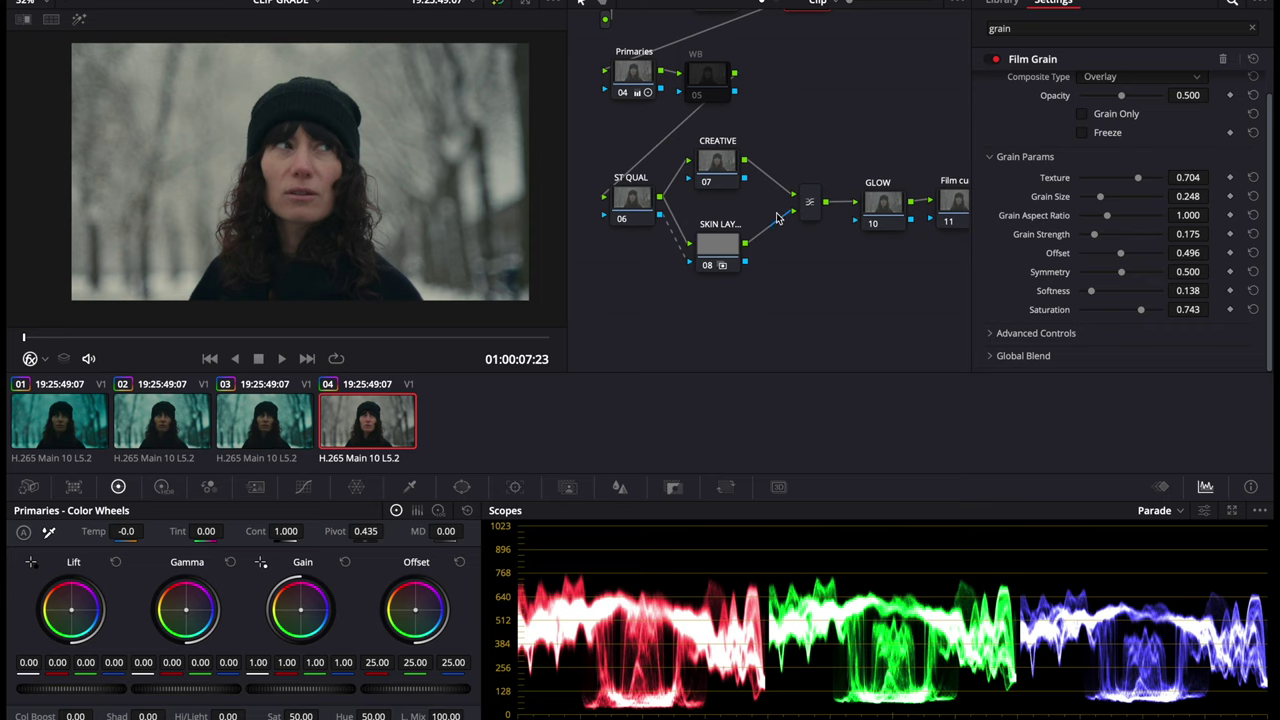
{"action": "left_click", "coordinate": [637, 203]}
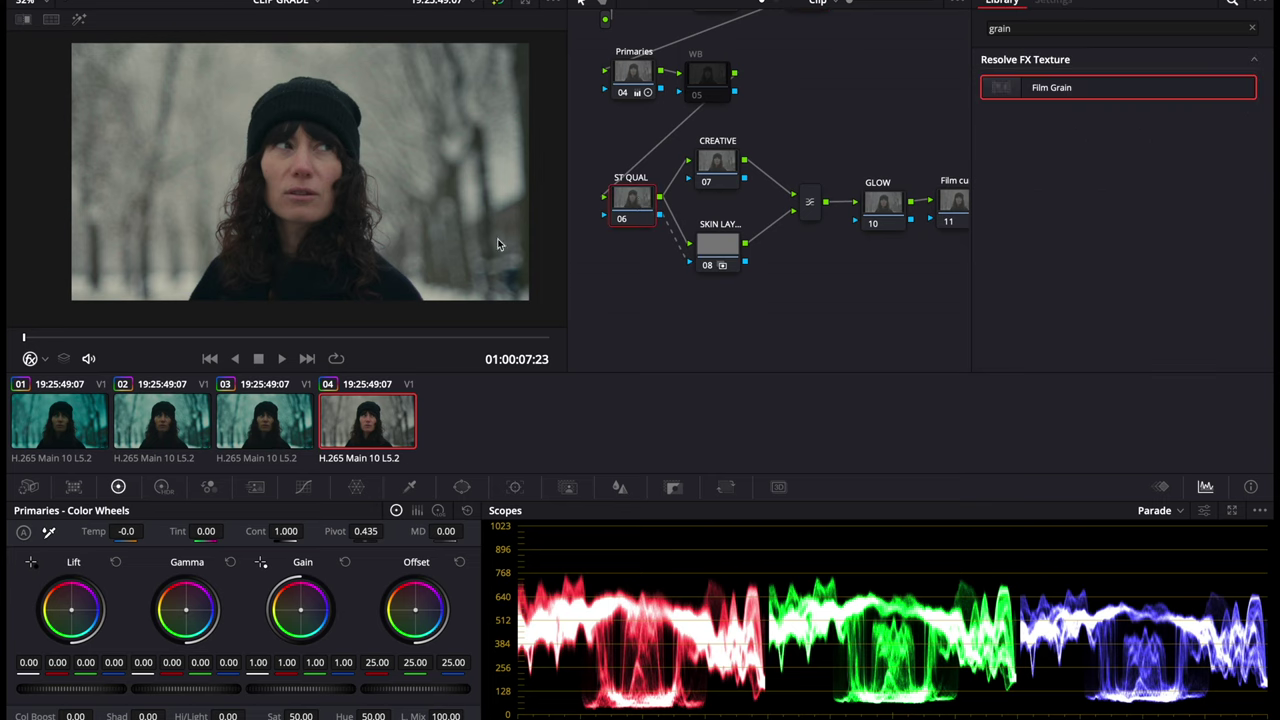
{"action": "left_click", "coordinate": [409, 486]}
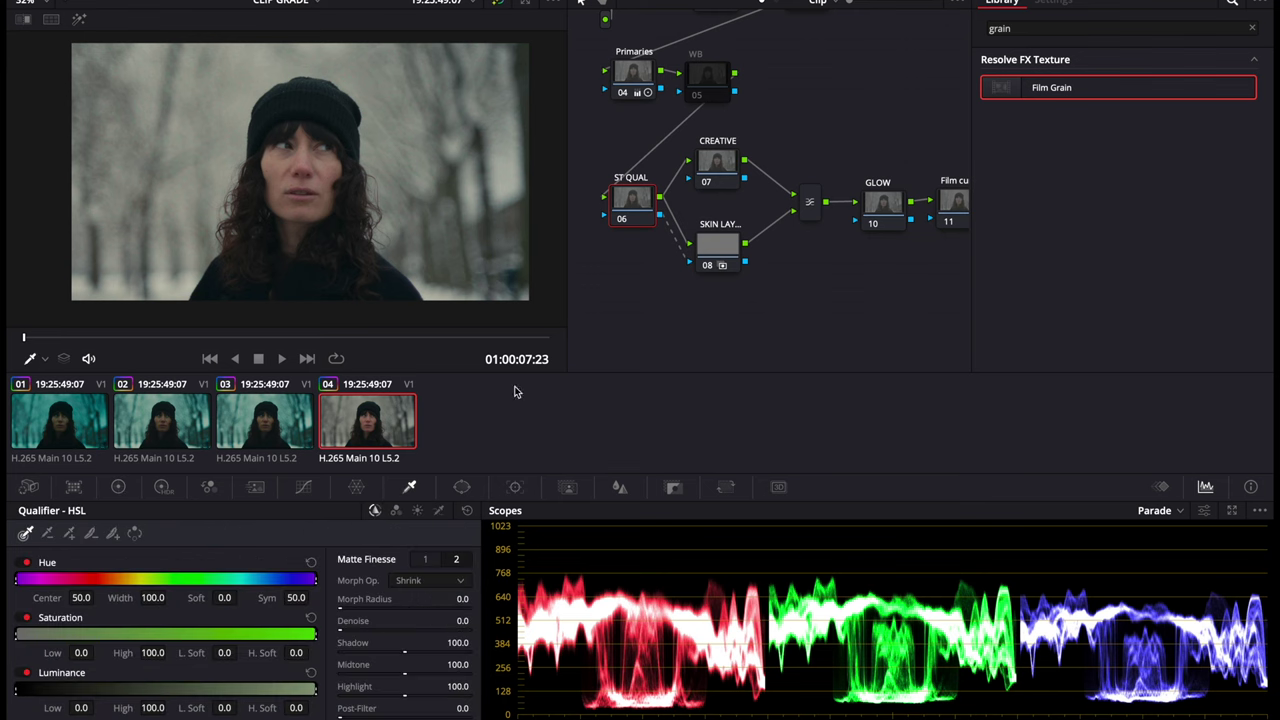
{"action": "left_click", "coordinate": [686, 257]}
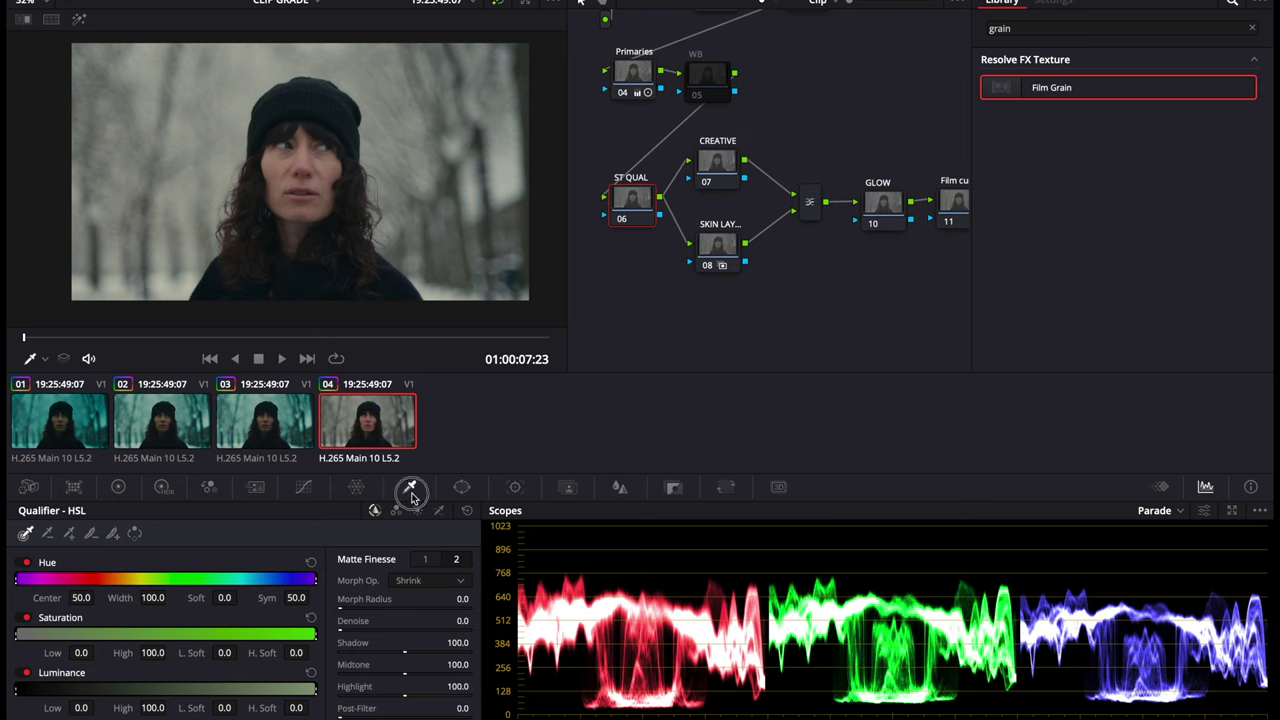
Step: Sample the woman's facial skin, highlight the selection, and refine it to hue center 35.6, width 15.4 and luminance 57.6 to 69.0
{"action": "left_click", "coordinate": [280, 170]}
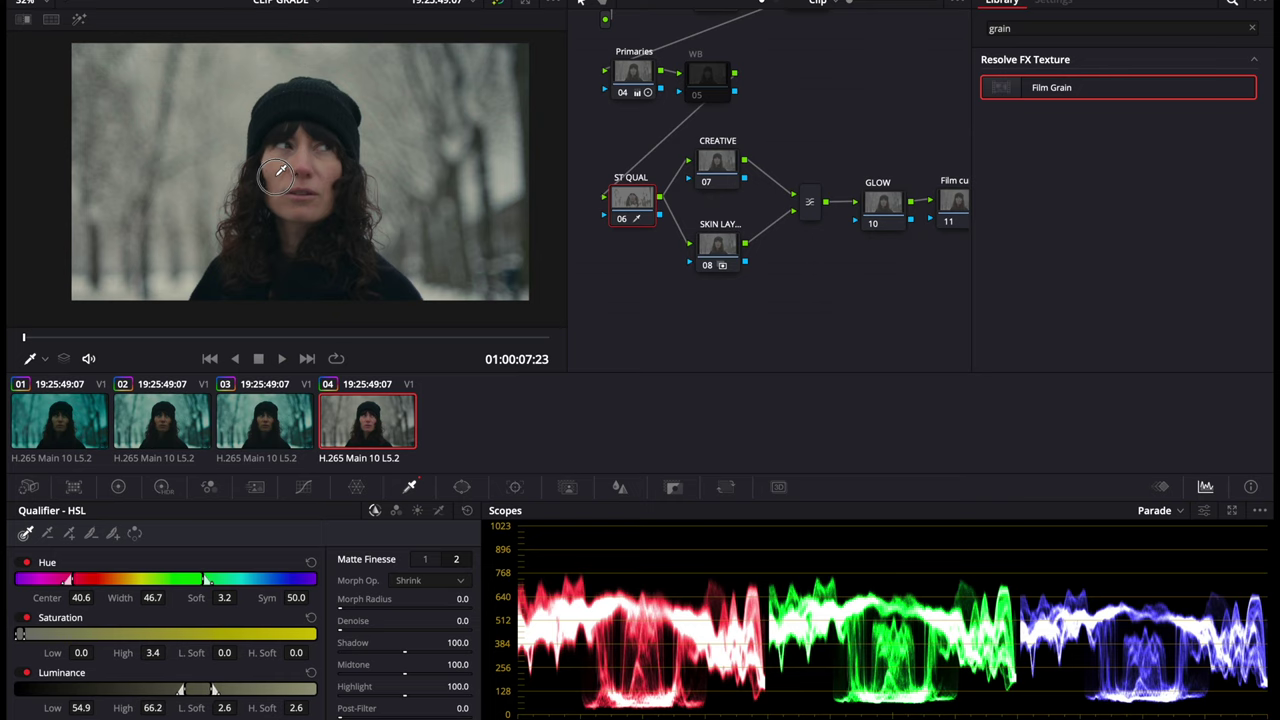
{"action": "left_click", "coordinate": [80, 21]}
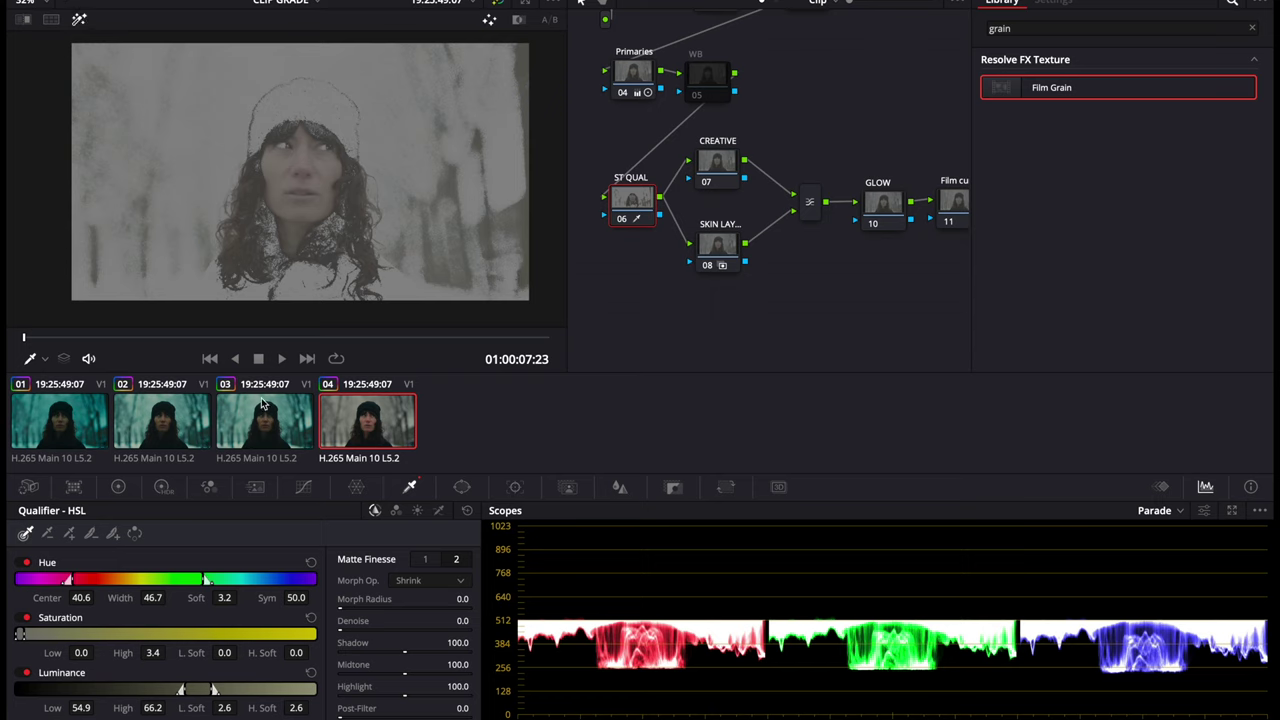
{"action": "left_click_drag", "start_coordinate": [204, 580], "coordinate": [120, 580]}
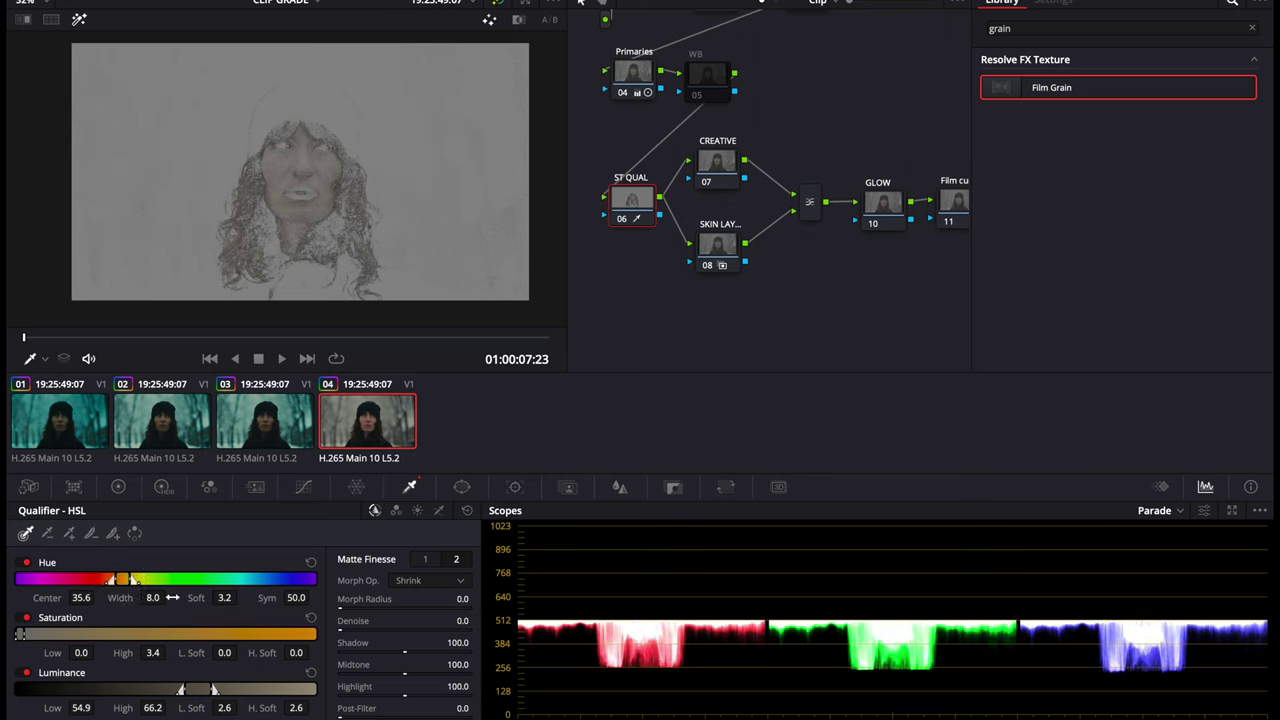
{"action": "mouse_move", "coordinate": [196, 686]}
{"action": "left_mouse_down"}
{"action": "mouse_move", "coordinate": [177, 693]}
{"action": "mouse_move", "coordinate": [202, 691]}
{"action": "left_mouse_up"}
{"action": "left_click_drag", "start_coordinate": [110, 580], "coordinate": [99, 580]}
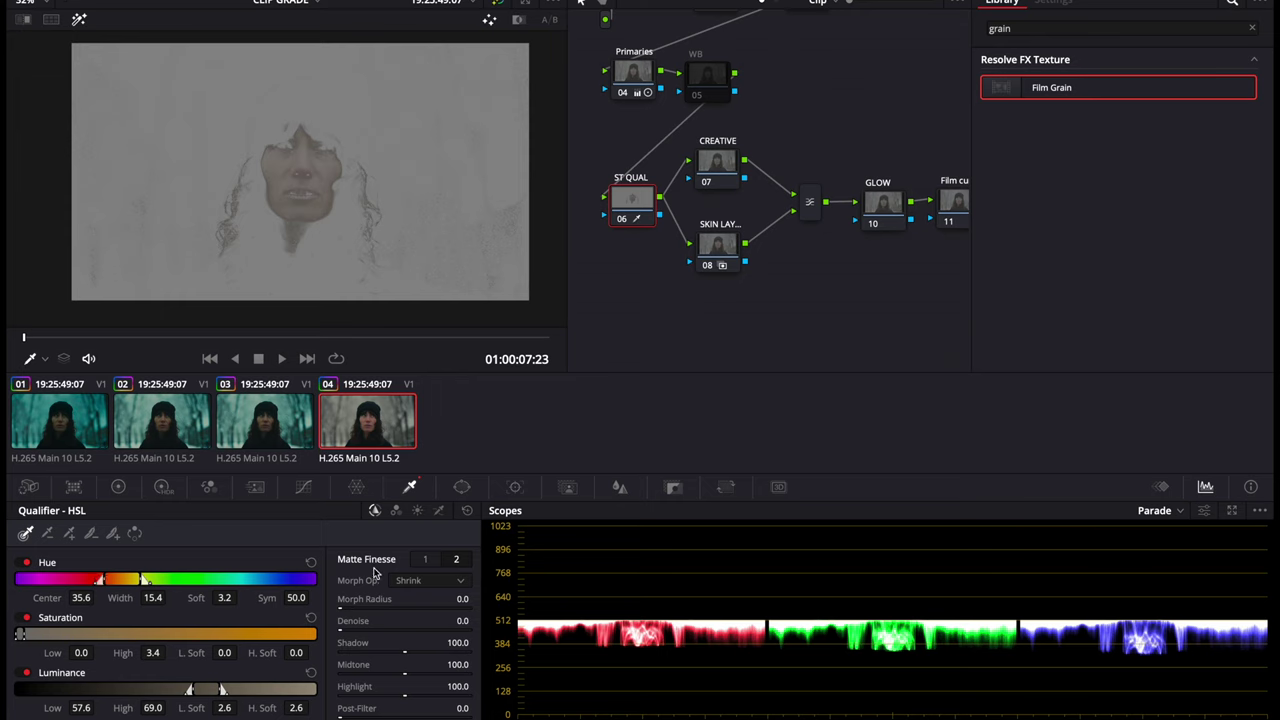
Step: Set the qualifier's Matte Finesse Denoise to 43.3 and Blur Radius to 3.0, and turn off the highlight view
{"action": "left_click_drag", "start_coordinate": [358, 621], "coordinate": [509, 621]}
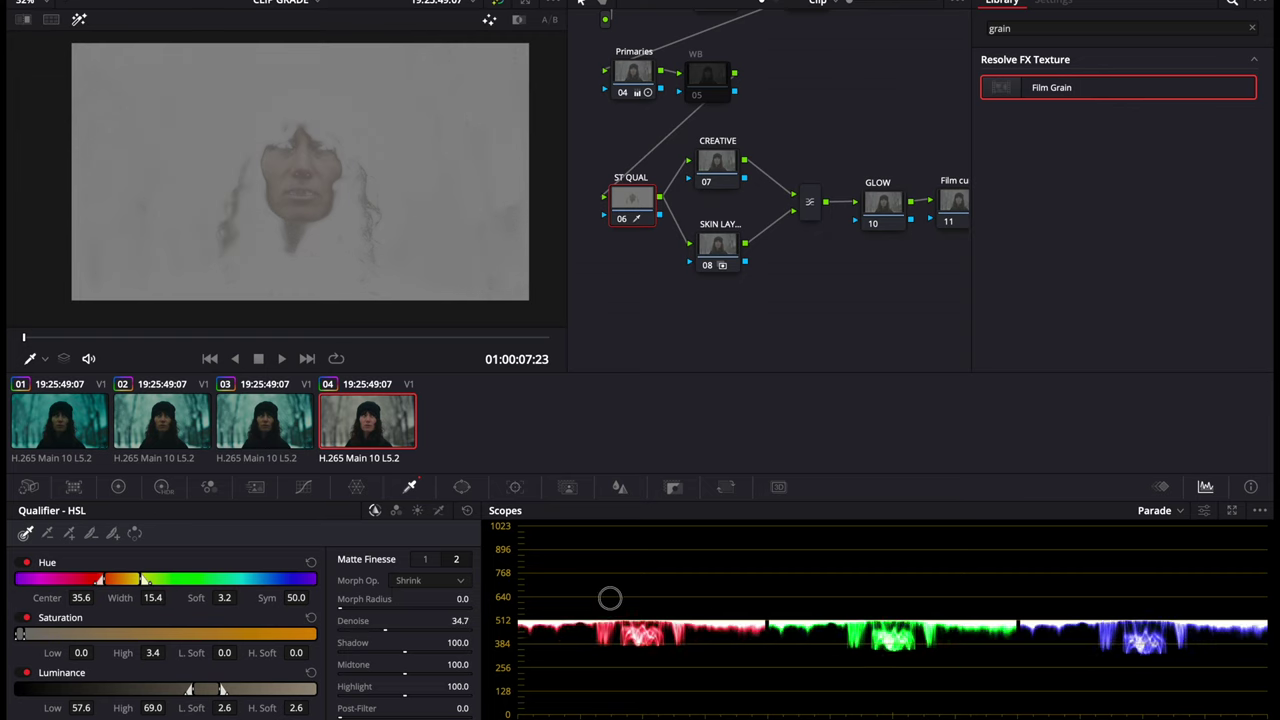
{"action": "left_click_drag", "start_coordinate": [661, 591], "coordinate": [665, 590]}
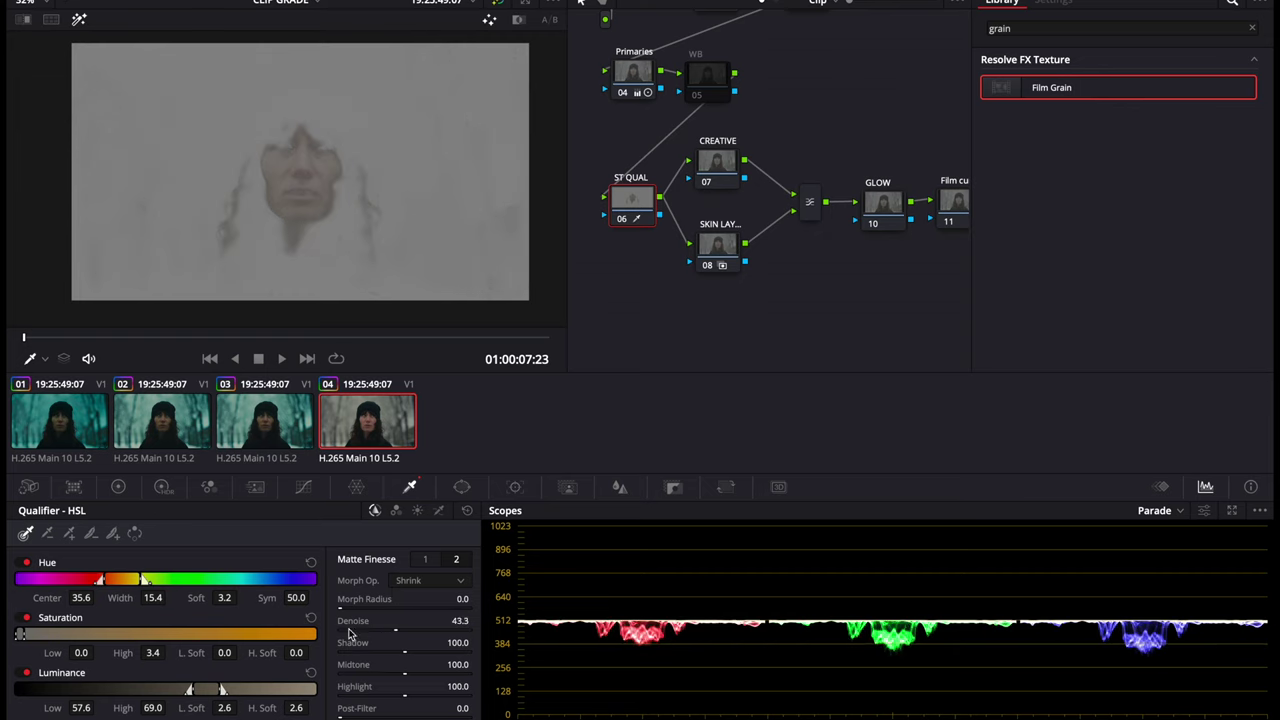
{"action": "left_click", "coordinate": [426, 559]}
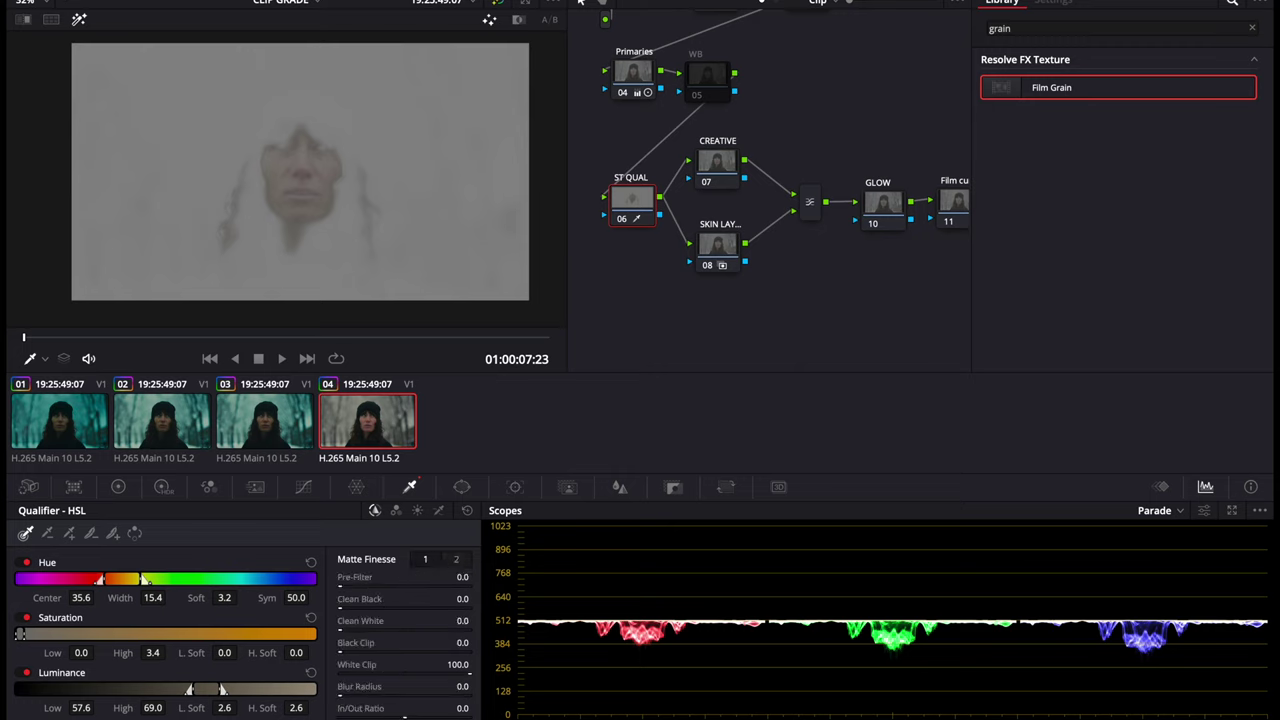
{"action": "mouse_move", "coordinate": [353, 683]}
{"action": "left_mouse_down"}
{"action": "mouse_move", "coordinate": [378, 686]}
{"action": "mouse_move", "coordinate": [344, 692]}
{"action": "left_mouse_up"}
{"action": "left_click", "coordinate": [79, 25]}
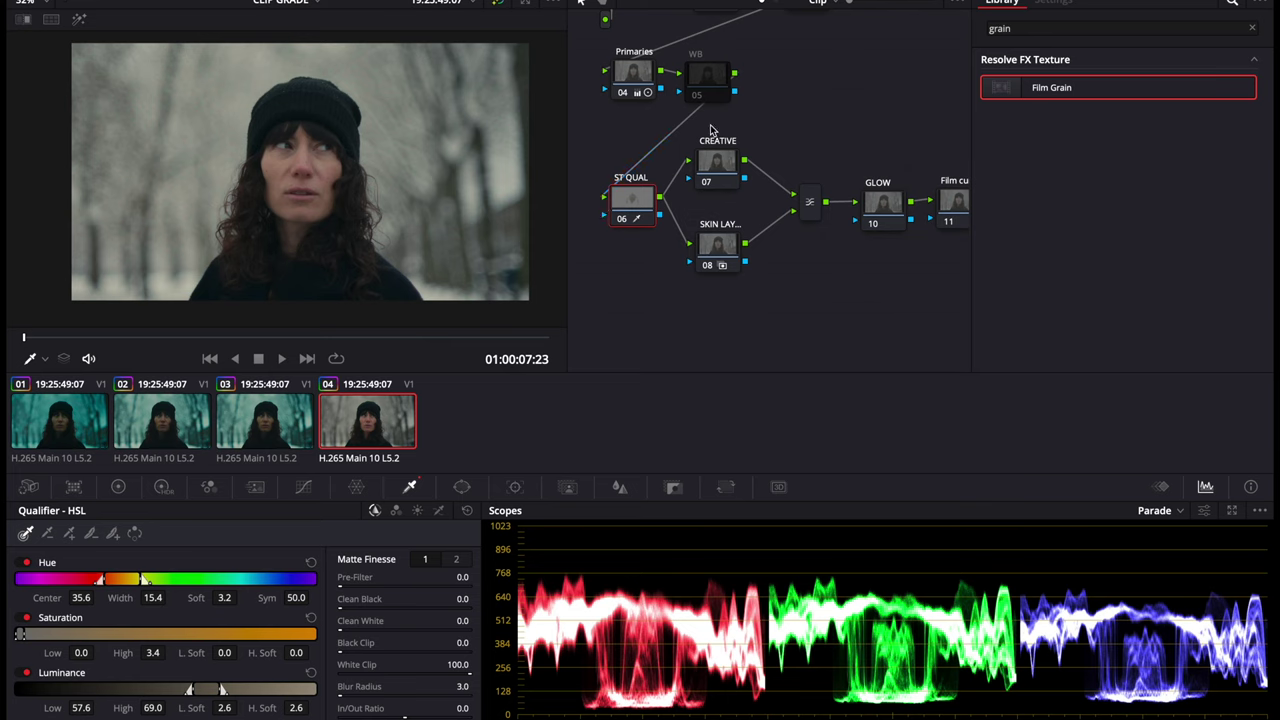
Step: Reposition the CREATIVE node and reconnect the ST QUAL node's key output to the skin layer node's key input
{"action": "left_click_drag", "start_coordinate": [701, 172], "coordinate": [705, 165]}
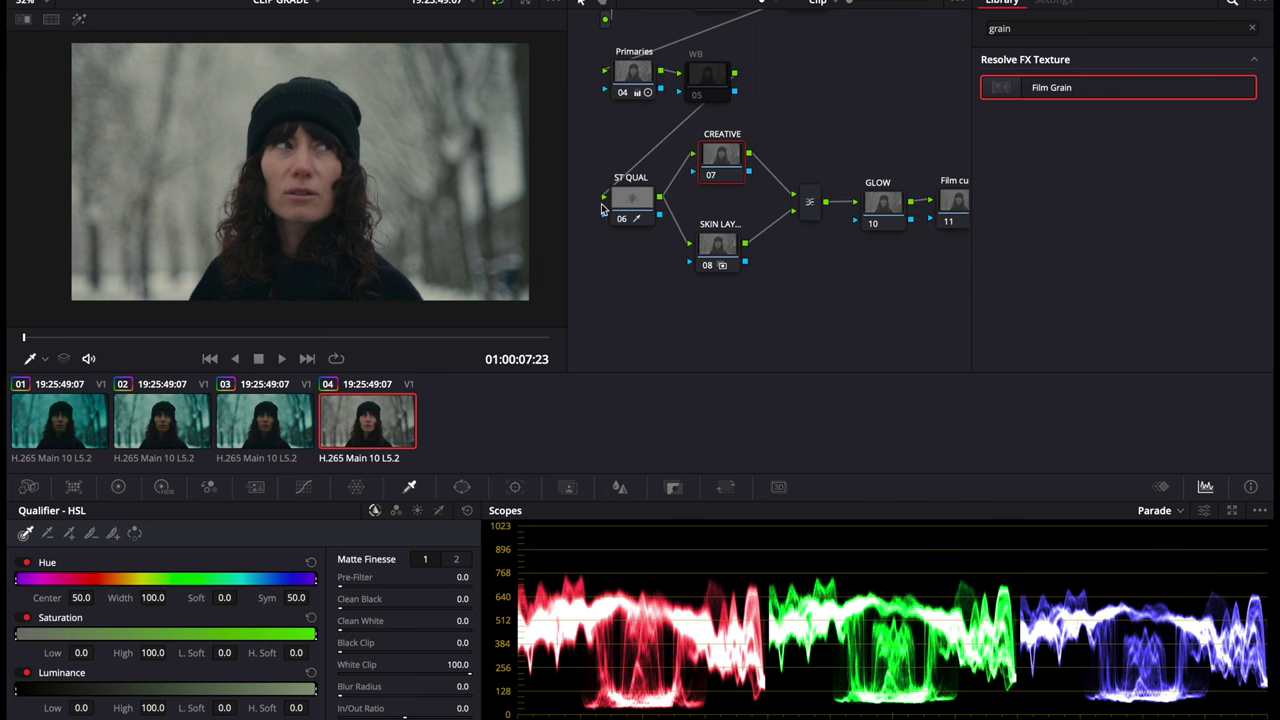
{"action": "left_click_drag", "start_coordinate": [756, 176], "coordinate": [740, 168]}
{"action": "left_click", "coordinate": [118, 486]}
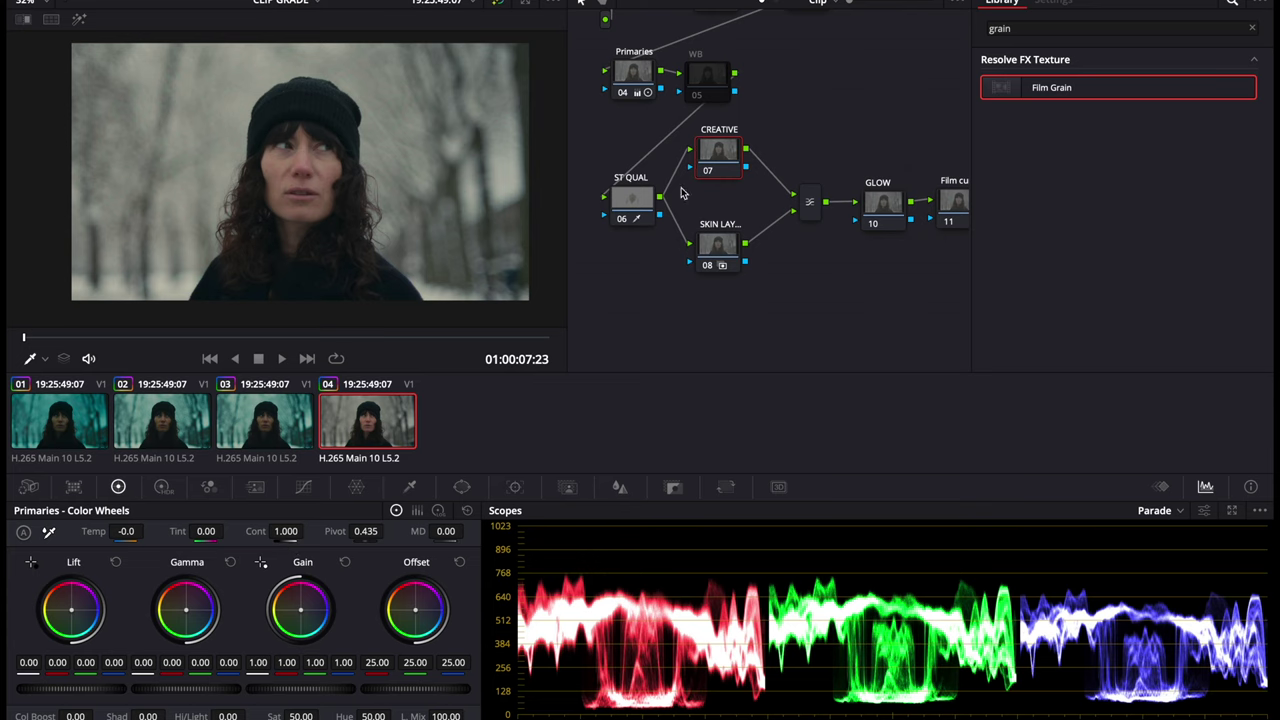
{"action": "left_click_drag", "start_coordinate": [660, 218], "coordinate": [689, 264]}
{"action": "left_click_drag", "start_coordinate": [631, 199], "coordinate": [630, 212]}
{"action": "left_click_drag", "start_coordinate": [720, 265], "coordinate": [730, 261]}
{"action": "left_click", "coordinate": [721, 161]}
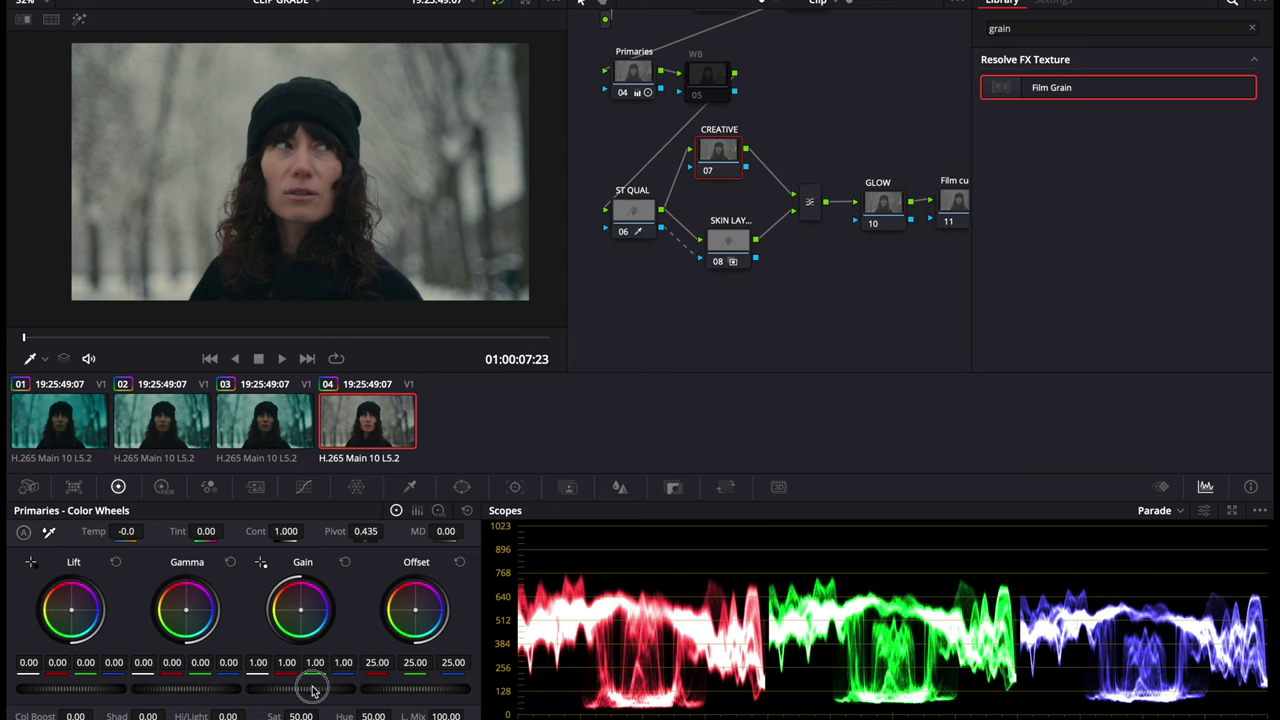
Step: Try the CREATIVE node's Gain at 0.95, reset it, and push it strongly toward blue with red 0.52, green 1.07, blue 1.71
{"action": "left_click_drag", "start_coordinate": [263, 697], "coordinate": [760, 372]}
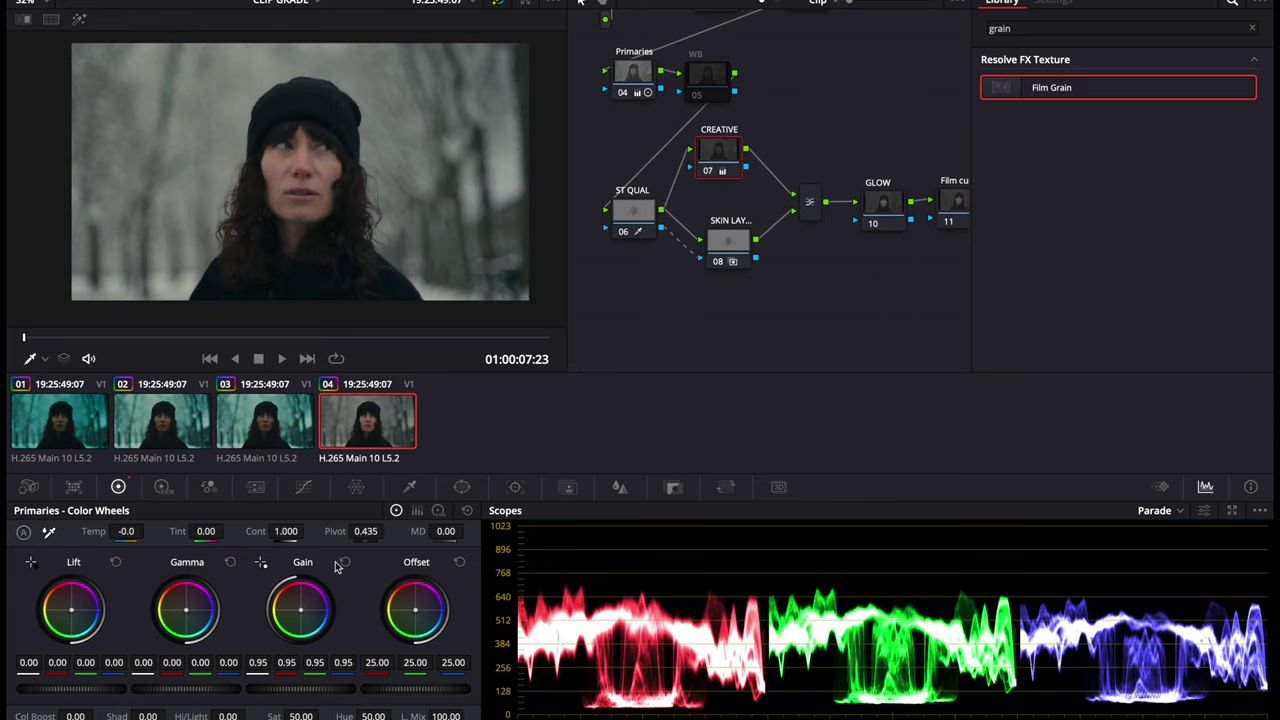
{"action": "left_click", "coordinate": [344, 562]}
{"action": "left_click_drag", "start_coordinate": [304, 611], "coordinate": [400, 684]}
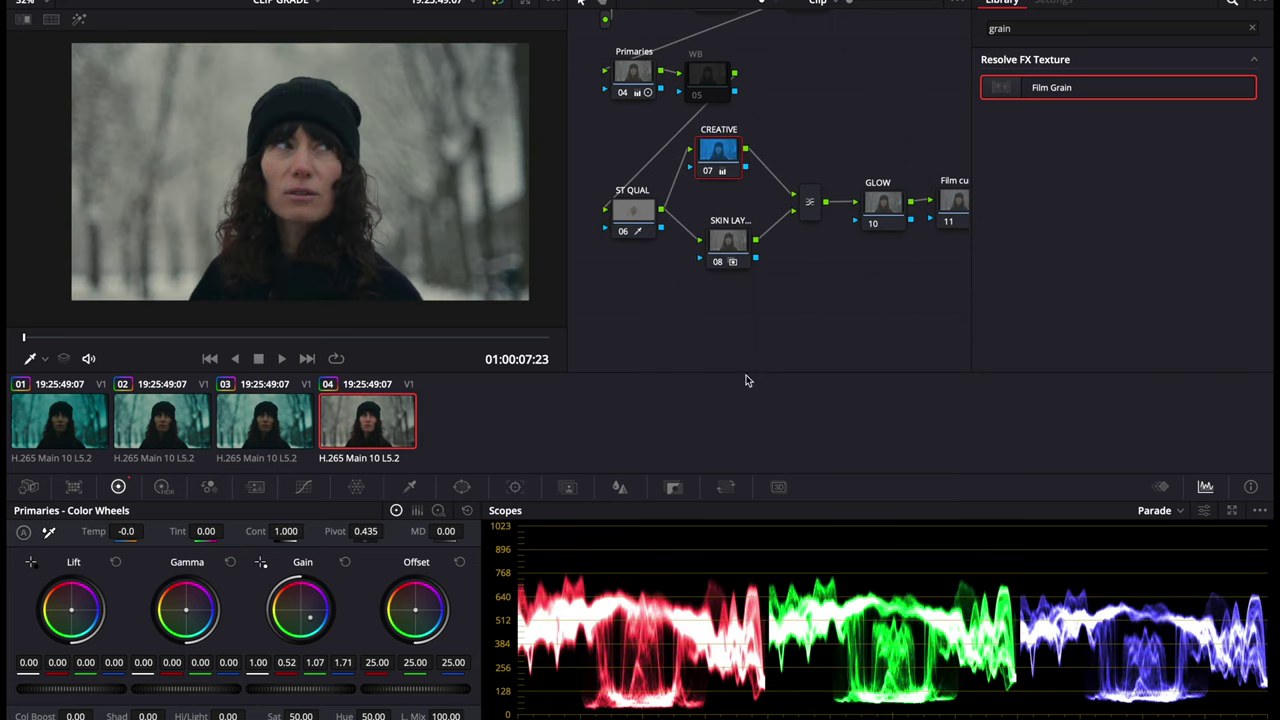
Step: Test the skin protection by toggling the skin layer node and its key connection, and reset the CREATIVE node's grade
{"action": "left_click", "coordinate": [728, 240]}
{"action": "key", "text": "ctrl+d"}
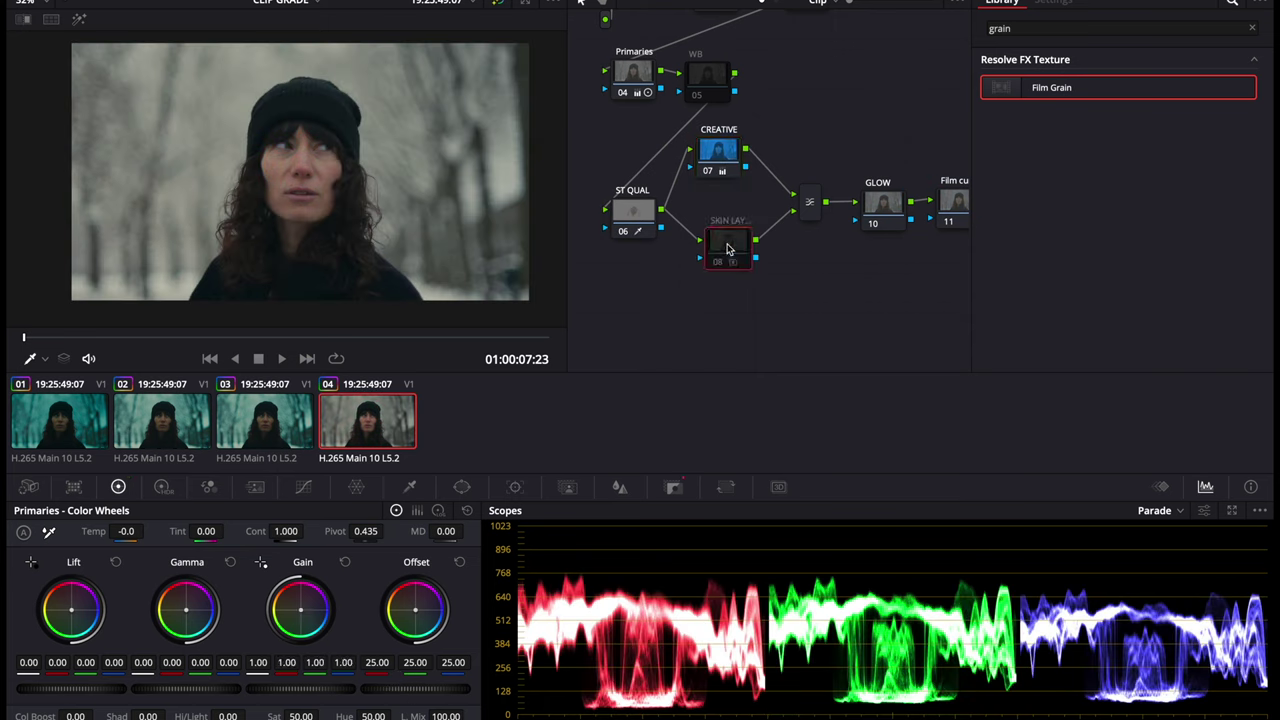
{"action": "left_click_drag", "start_coordinate": [716, 163], "coordinate": [720, 165]}
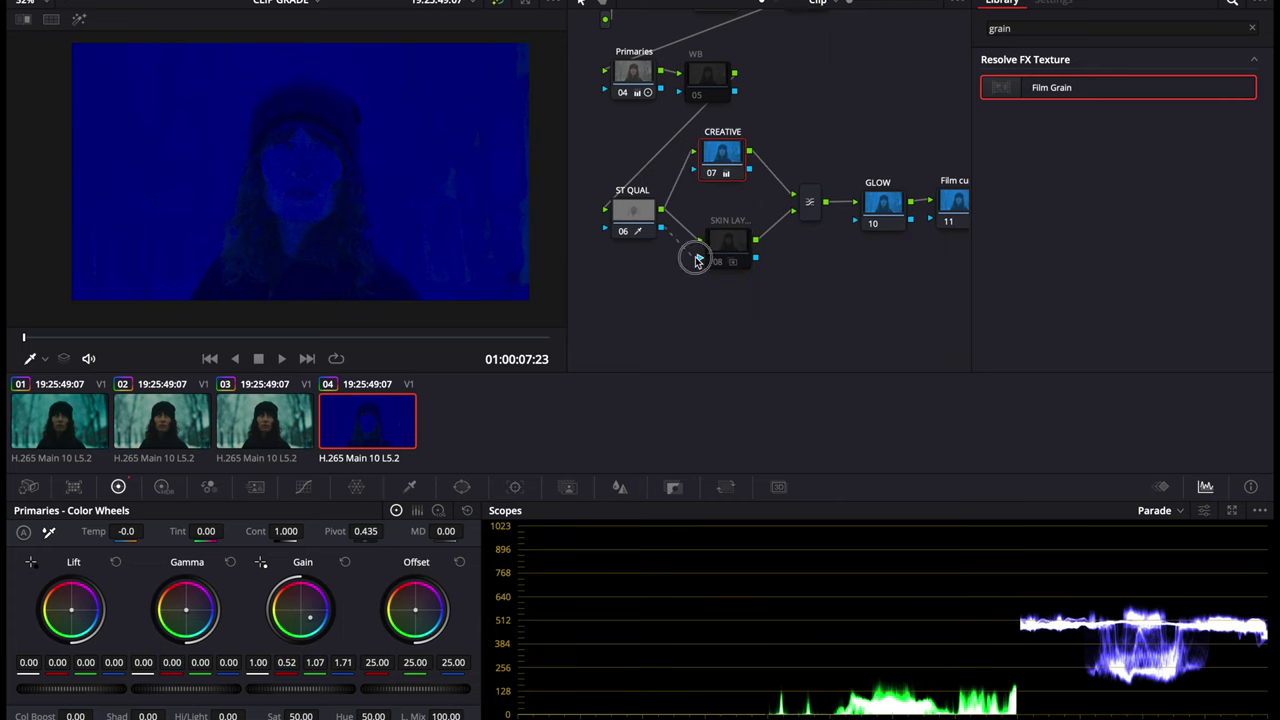
{"action": "left_click", "coordinate": [641, 236]}
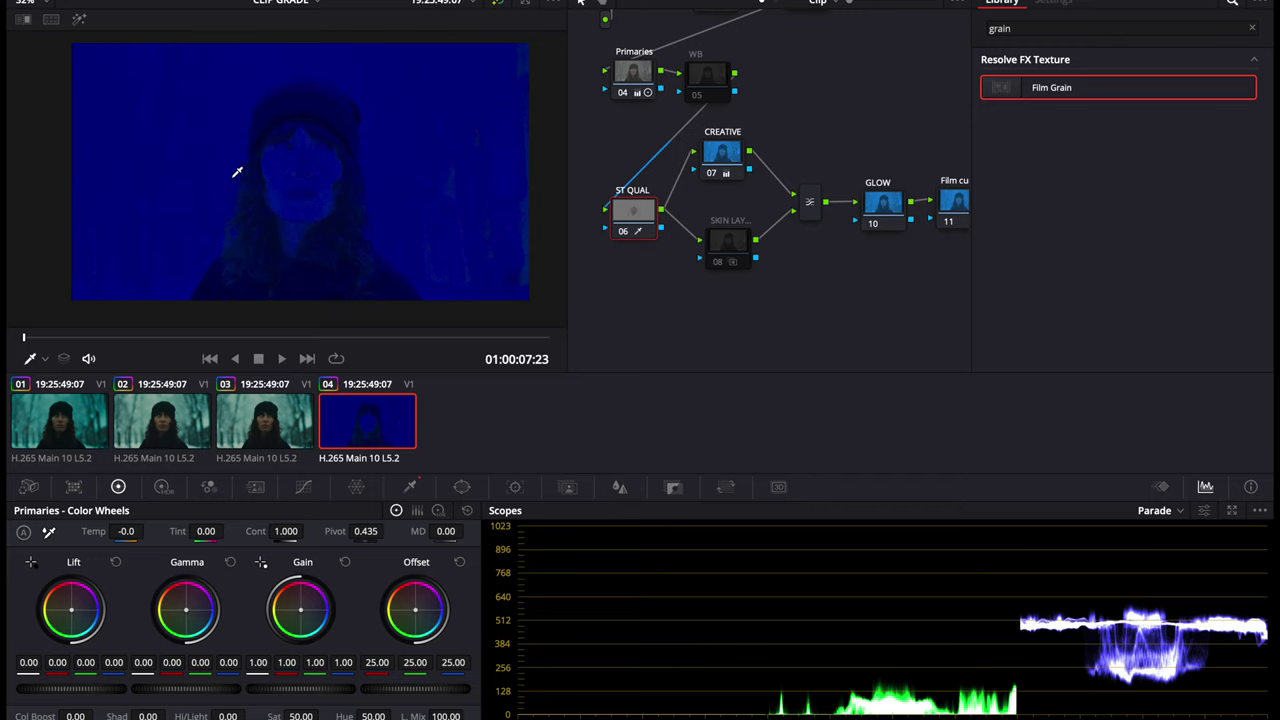
{"action": "left_click_drag", "start_coordinate": [660, 228], "coordinate": [701, 260]}
{"action": "left_click", "coordinate": [727, 235]}
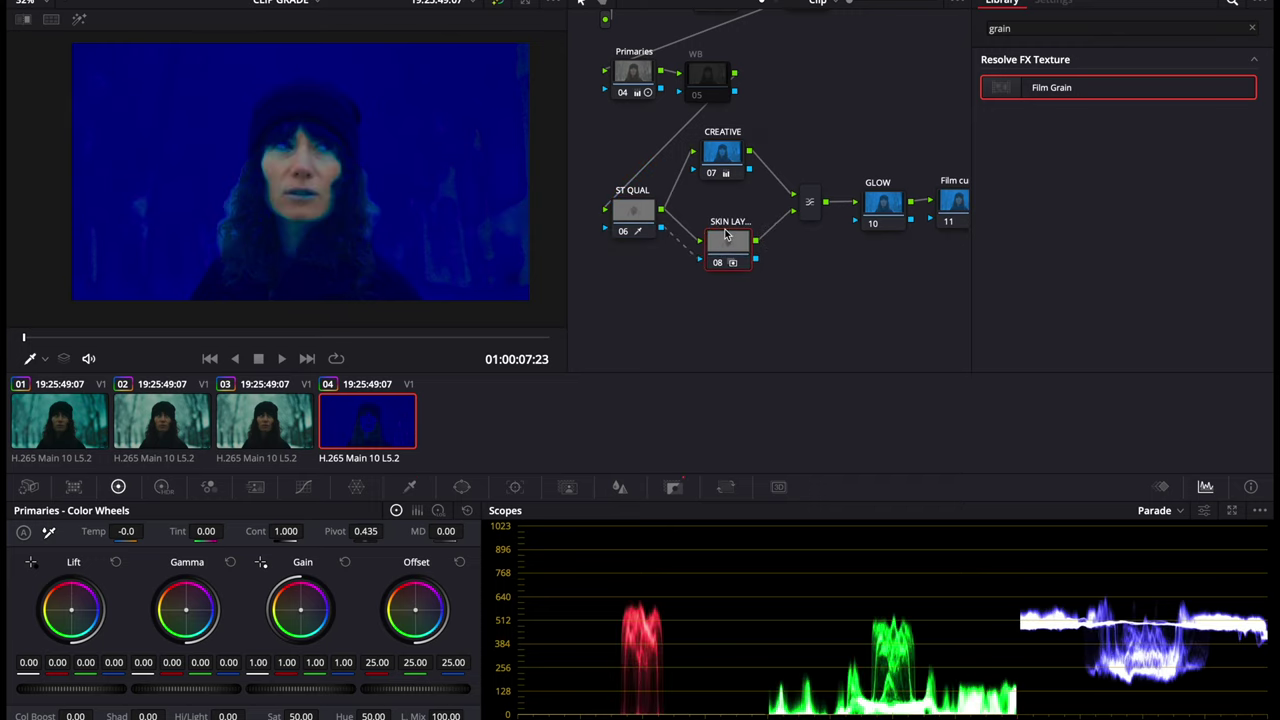
{"action": "left_click", "coordinate": [721, 152]}
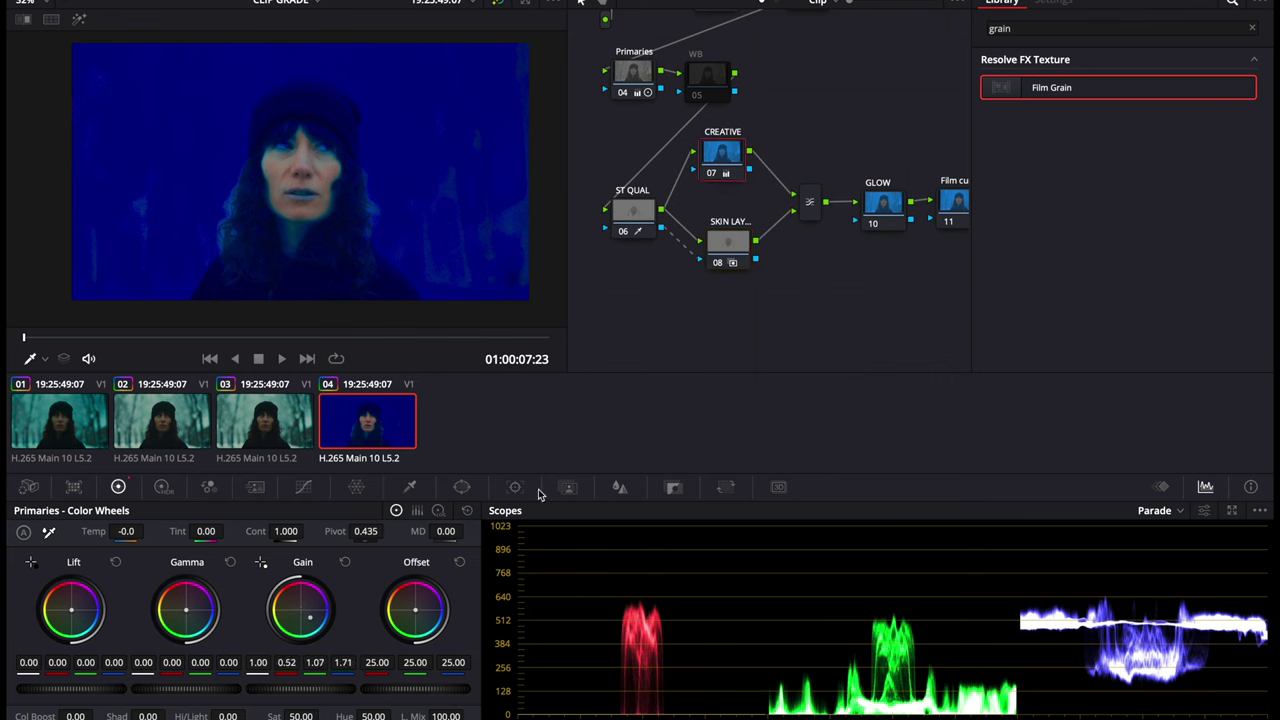
{"action": "left_click", "coordinate": [468, 512]}
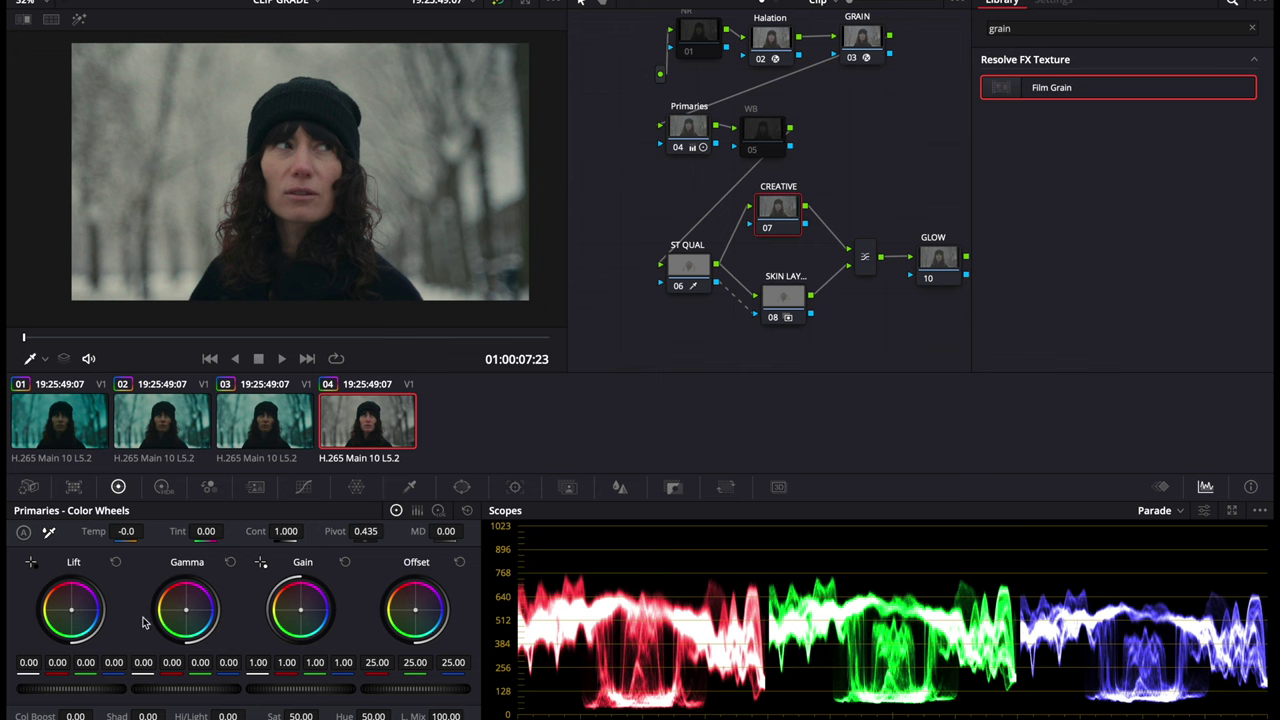
Step: On the CREATIVE node, set Lift to 0.02 with red at 0.01, Gamma to 0.01, Gain to 1.02 and Offset to 16.80
{"action": "left_click_drag", "start_coordinate": [50, 689], "coordinate": [103, 689]}
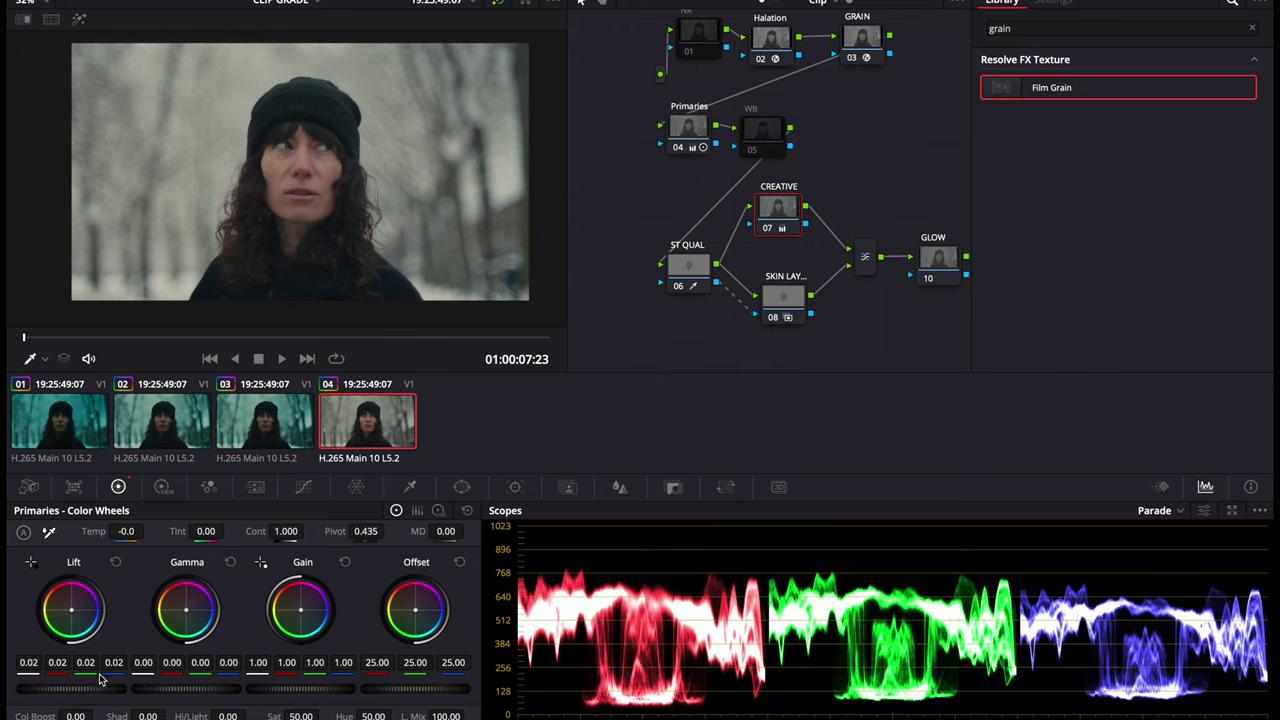
{"action": "left_click_drag", "start_coordinate": [74, 613], "coordinate": [82, 618]}
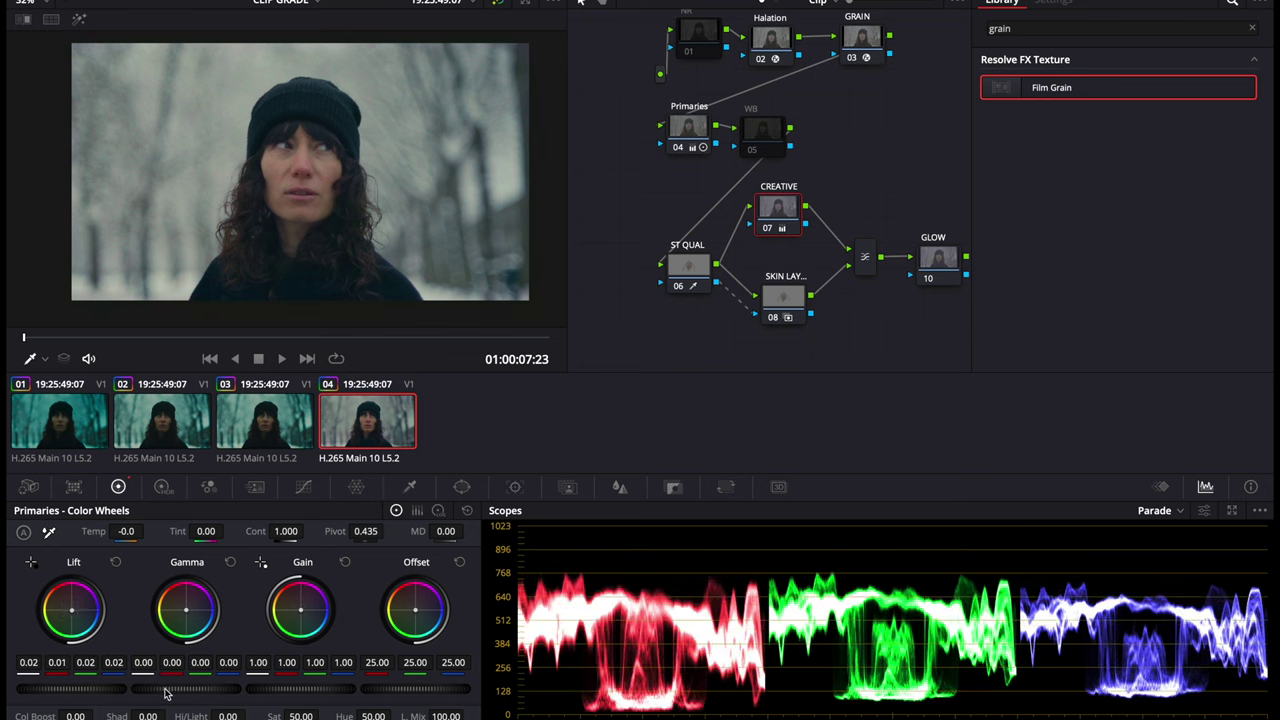
{"action": "left_click_drag", "start_coordinate": [178, 687], "coordinate": [196, 688]}
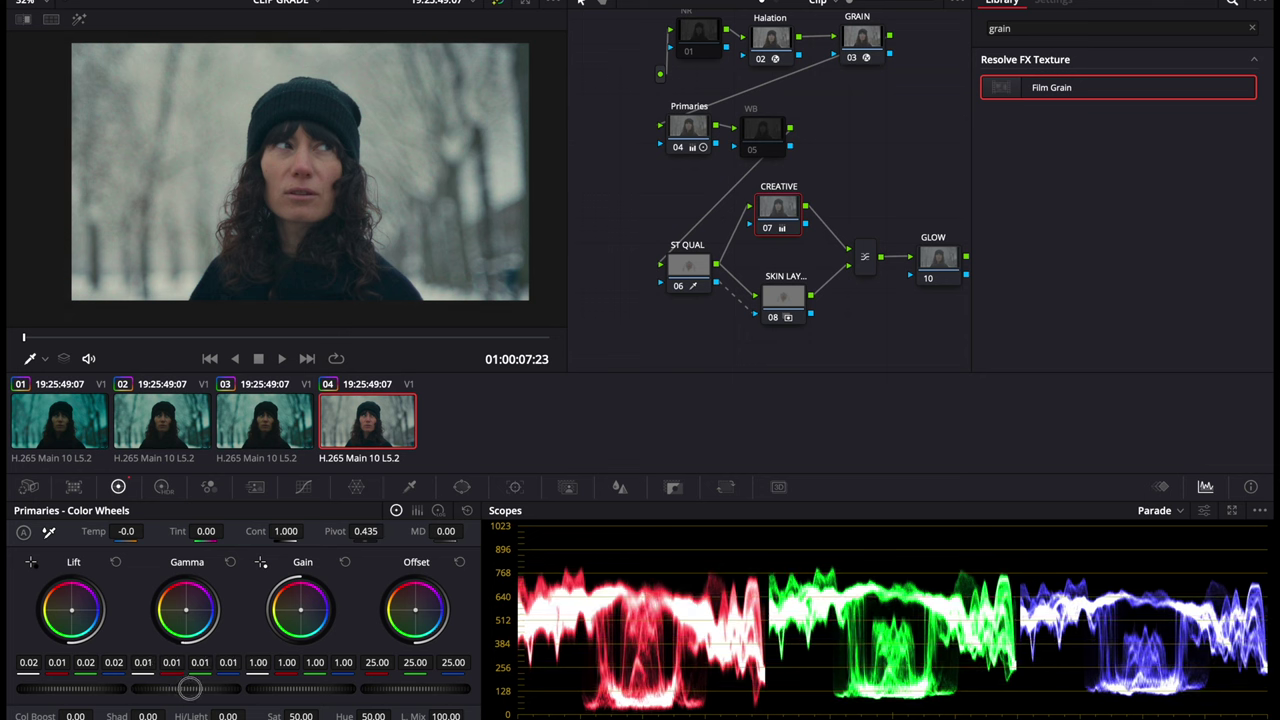
{"action": "left_click_drag", "start_coordinate": [290, 689], "coordinate": [307, 690]}
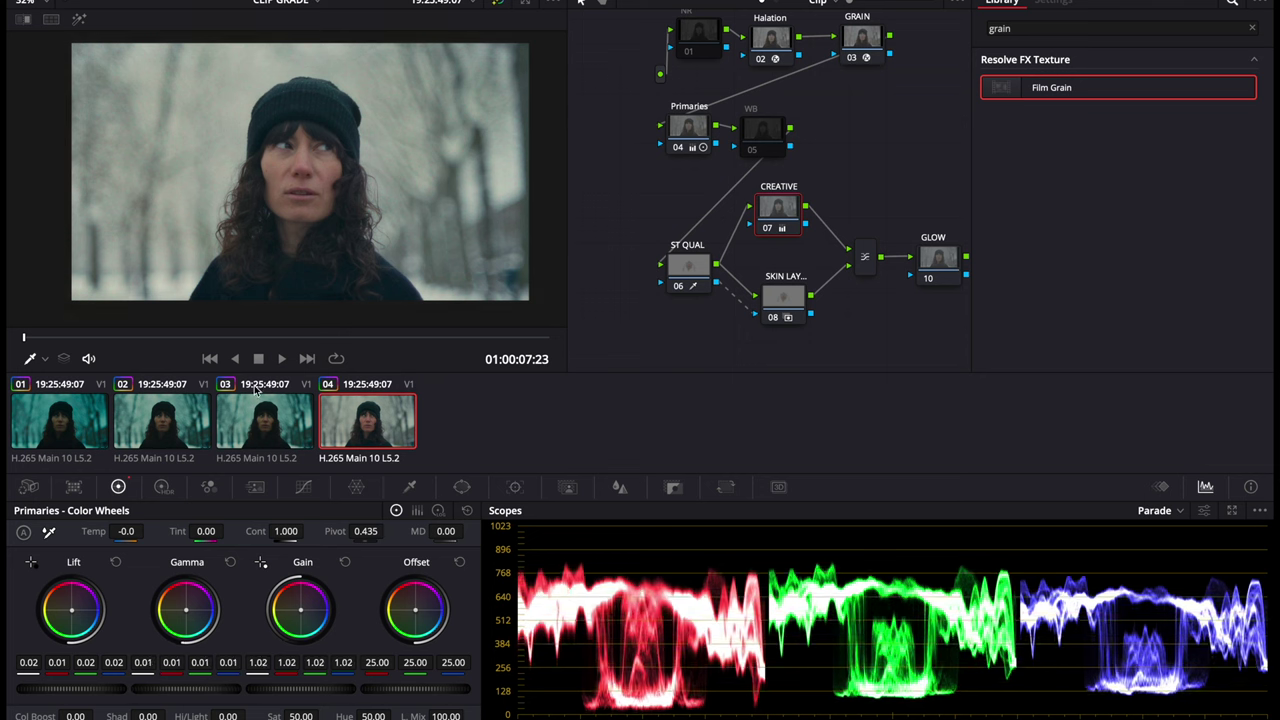
{"action": "left_click_drag", "start_coordinate": [427, 690], "coordinate": [290, 714]}
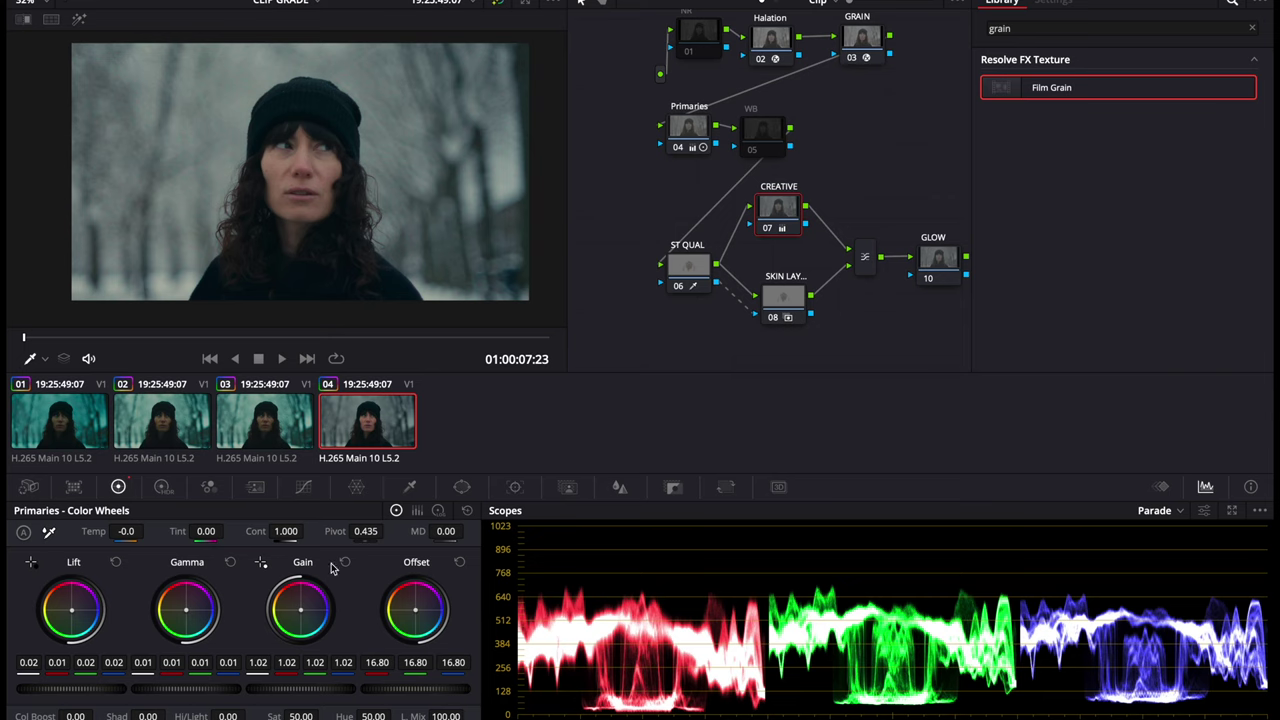
Step: Toggle the CREATIVE node off and on repeatedly to compare the image with and without its grade
{"action": "key", "text": "ctrl+d"}
{"action": "key", "text": "ctrl+d"}
{"action": "key", "text": "ctrl+d"}
{"action": "key", "text": "ctrl+d"}
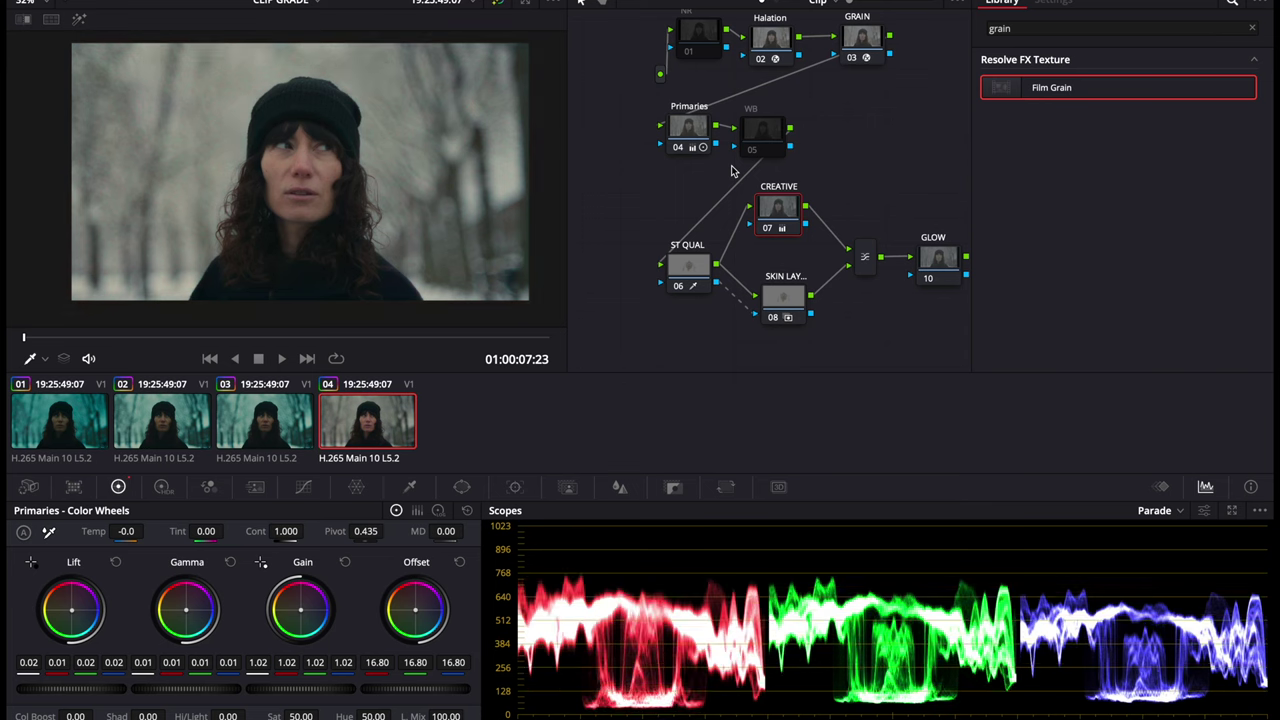
{"action": "key", "text": "ctrl+d"}
{"action": "key", "text": "ctrl+d"}
{"action": "key", "text": "ctrl+d"}
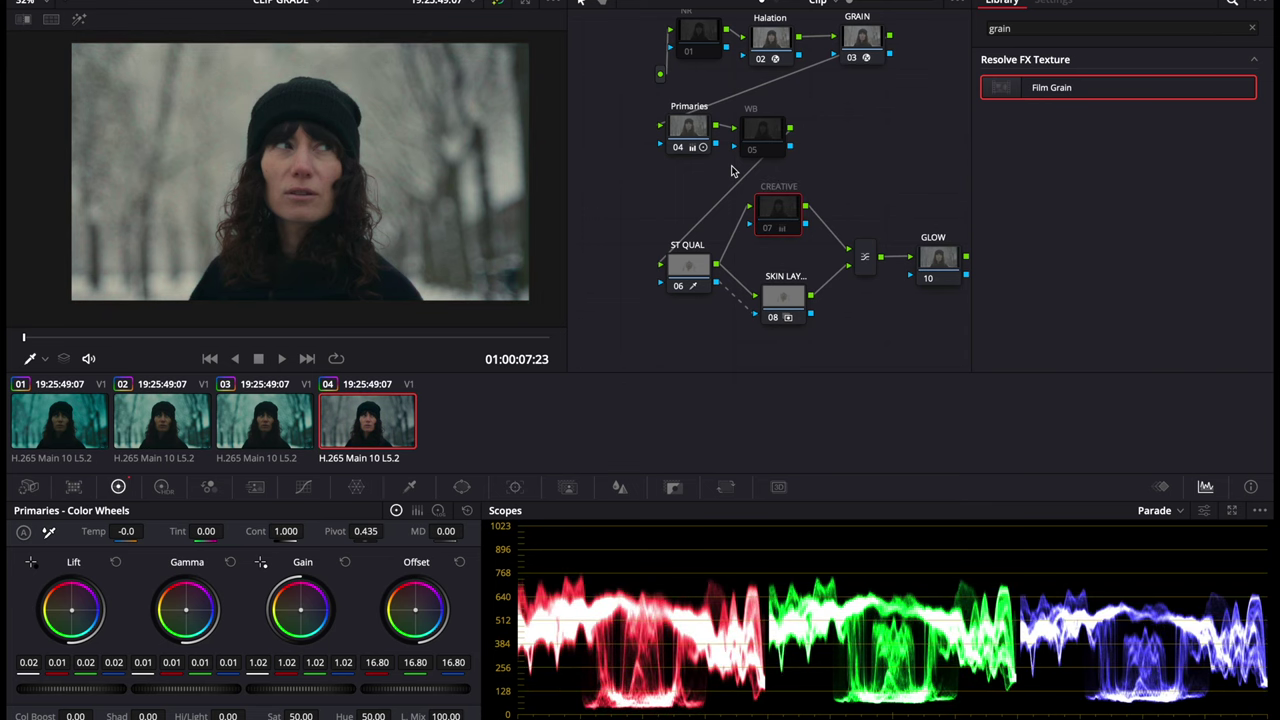
{"action": "key", "text": "ctrl+d"}
{"action": "key", "text": "ctrl+d"}
{"action": "key", "text": "ctrl+d"}
{"action": "key", "text": "ctrl+d"}
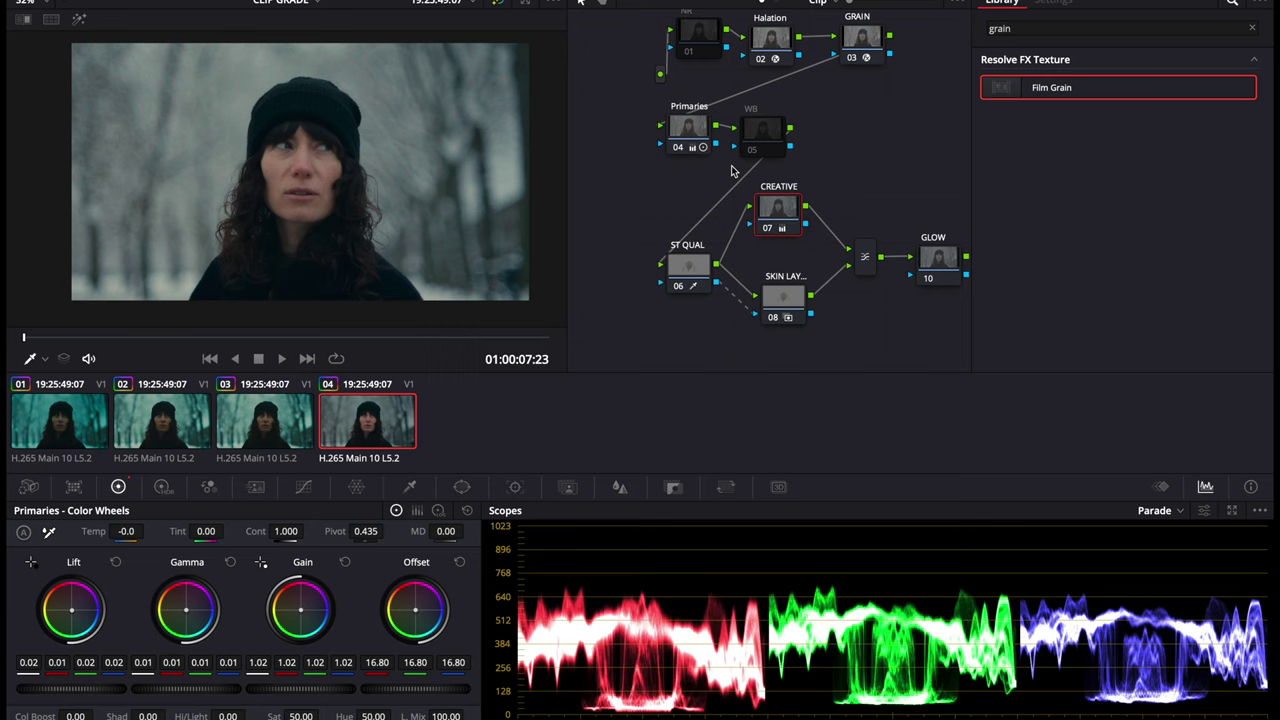
{"action": "key", "text": "ctrl+d"}
{"action": "key", "text": "ctrl+d"}
Step: Set the CREATIVE node's log Highlights to red 0.09, green 0.15 and blue 0.20, with the high range at 0.306
{"action": "left_click", "coordinate": [437, 511]}
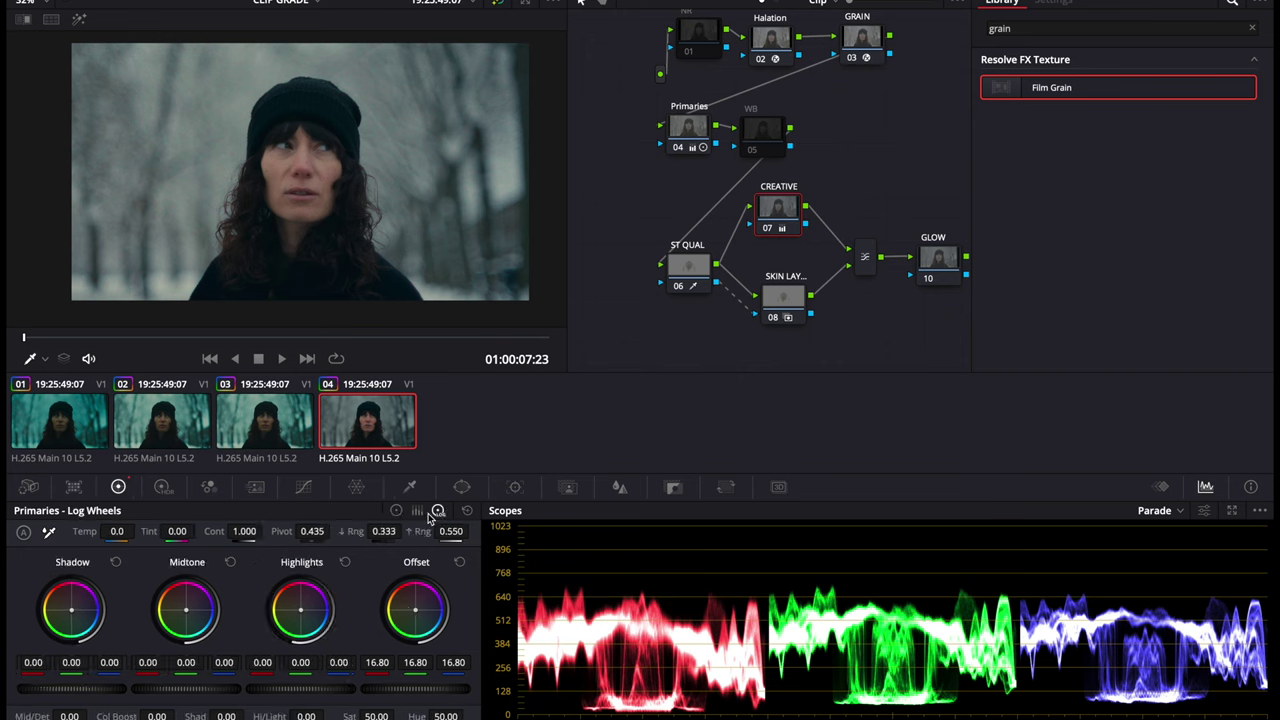
{"action": "double_click", "coordinate": [261, 661]}
{"action": "type", "text": "0.09"}
{"action": "key", "text": "Return"}
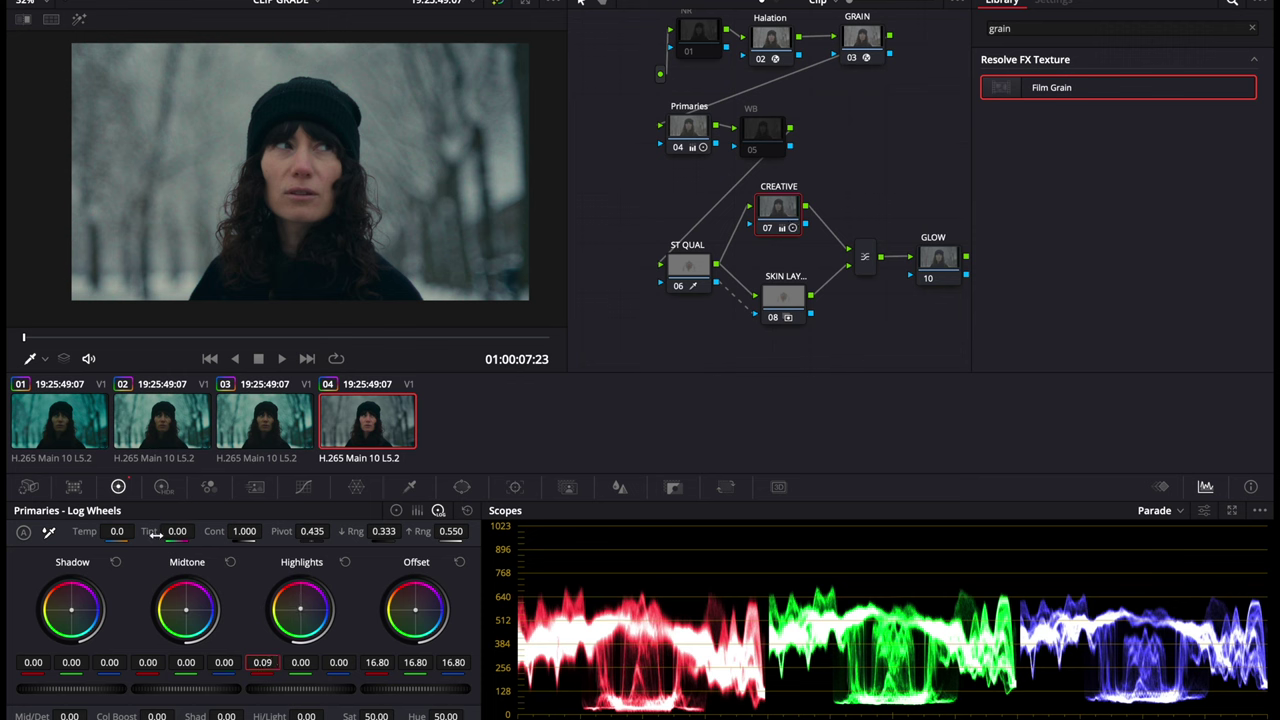
{"action": "double_click", "coordinate": [300, 662]}
{"action": "type", "text": "0.15"}
{"action": "key", "text": "Return"}
{"action": "double_click", "coordinate": [340, 662]}
{"action": "type", "text": "0"}
{"action": "key", "text": "Return"}
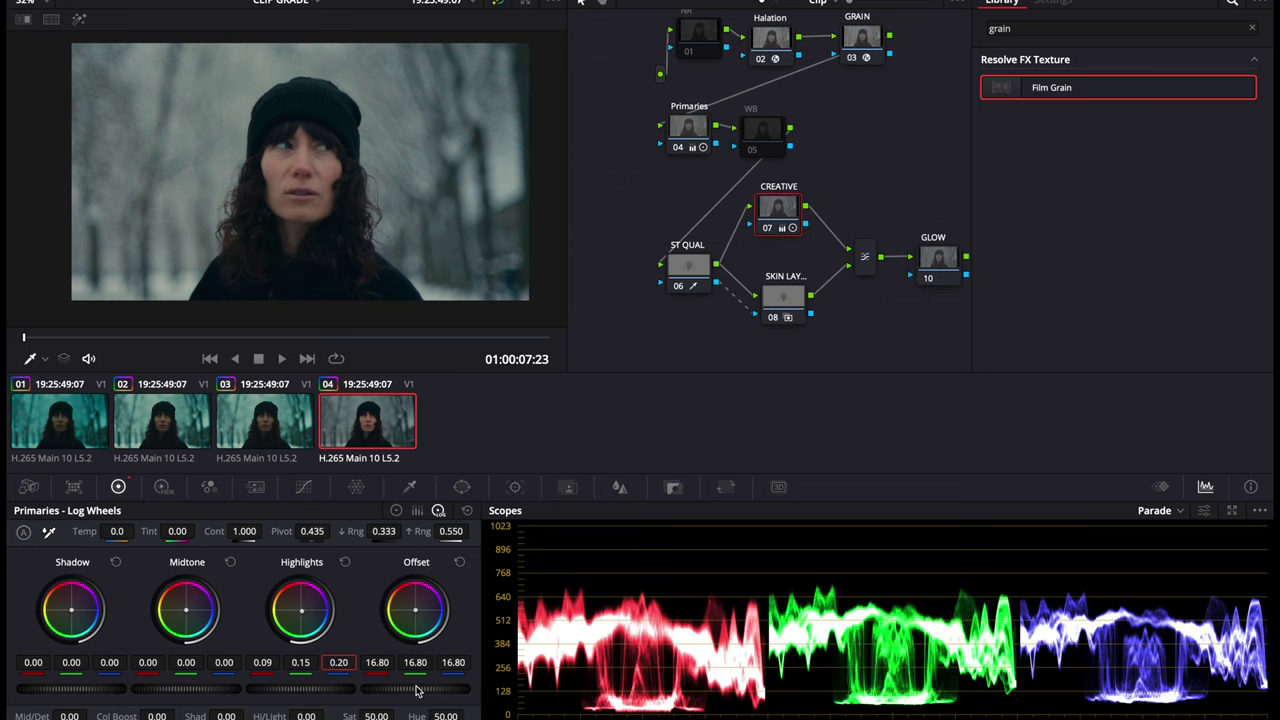
{"action": "left_click_drag", "start_coordinate": [450, 531], "coordinate": [365, 585]}
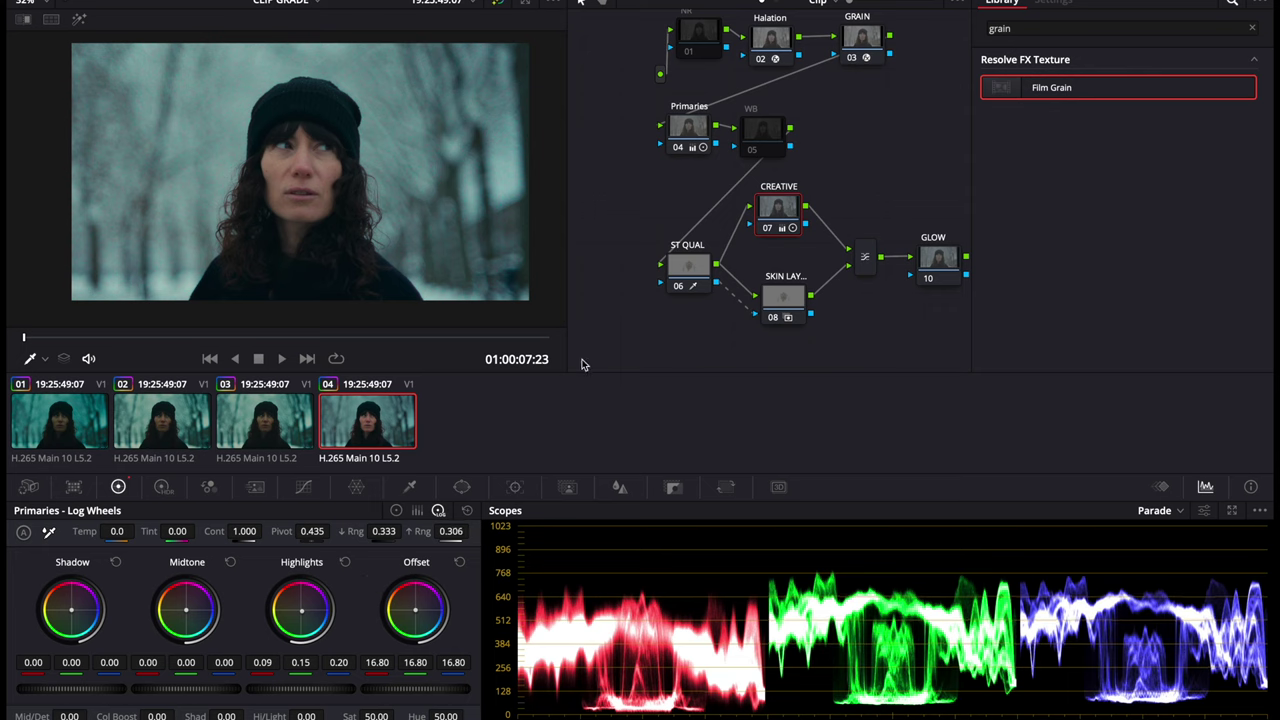
Step: Lower the CREATIVE node's primary Gain to 0.98 across all channels
{"action": "left_click", "coordinate": [690, 274]}
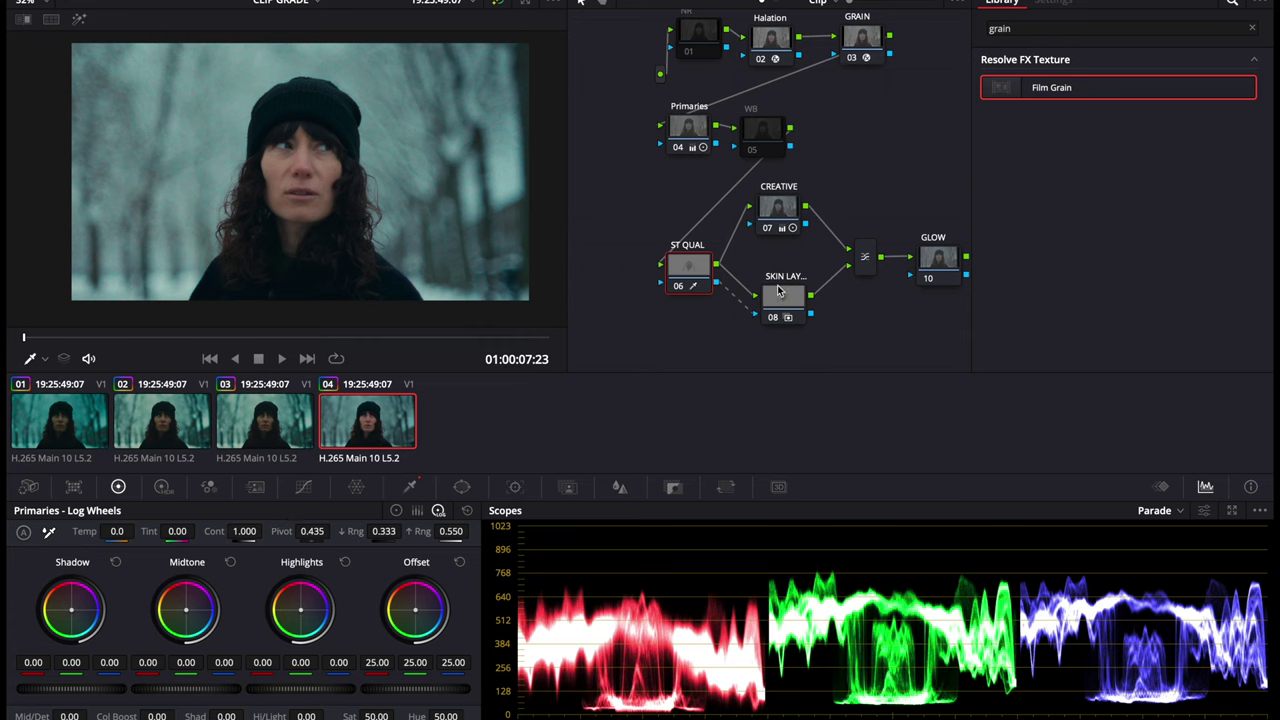
{"action": "left_click", "coordinate": [757, 213]}
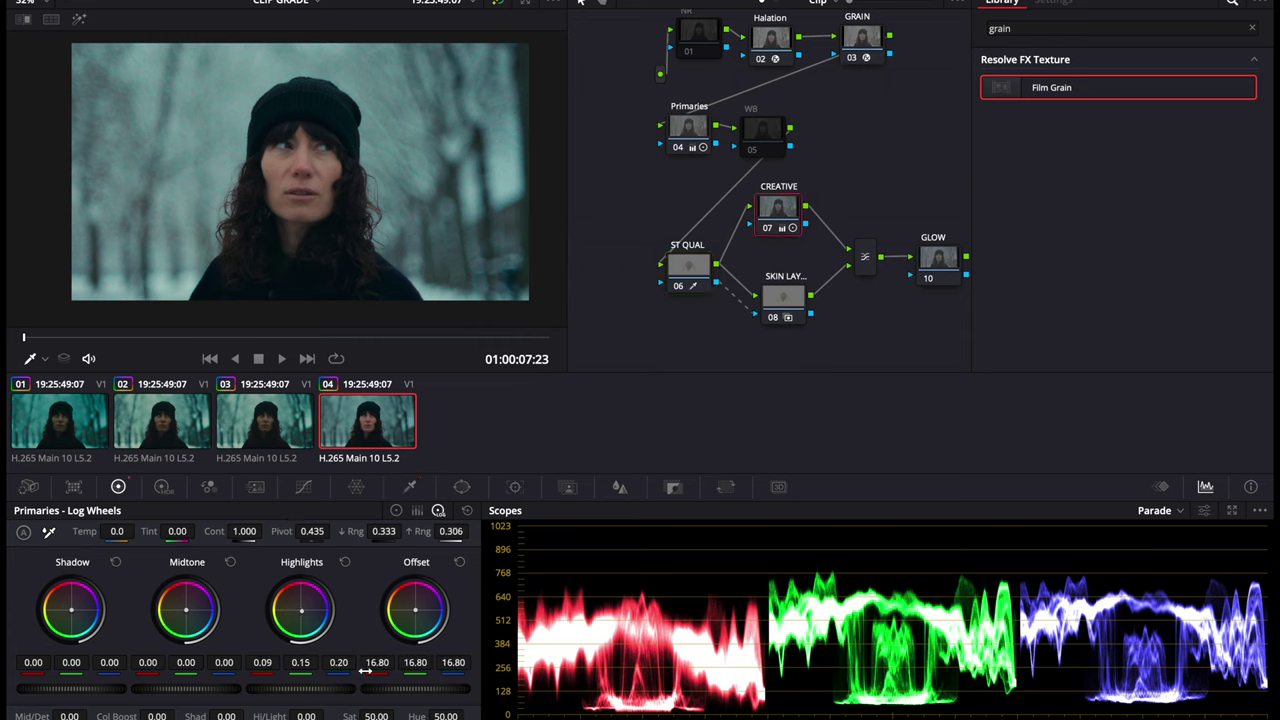
{"action": "left_click", "coordinate": [396, 511]}
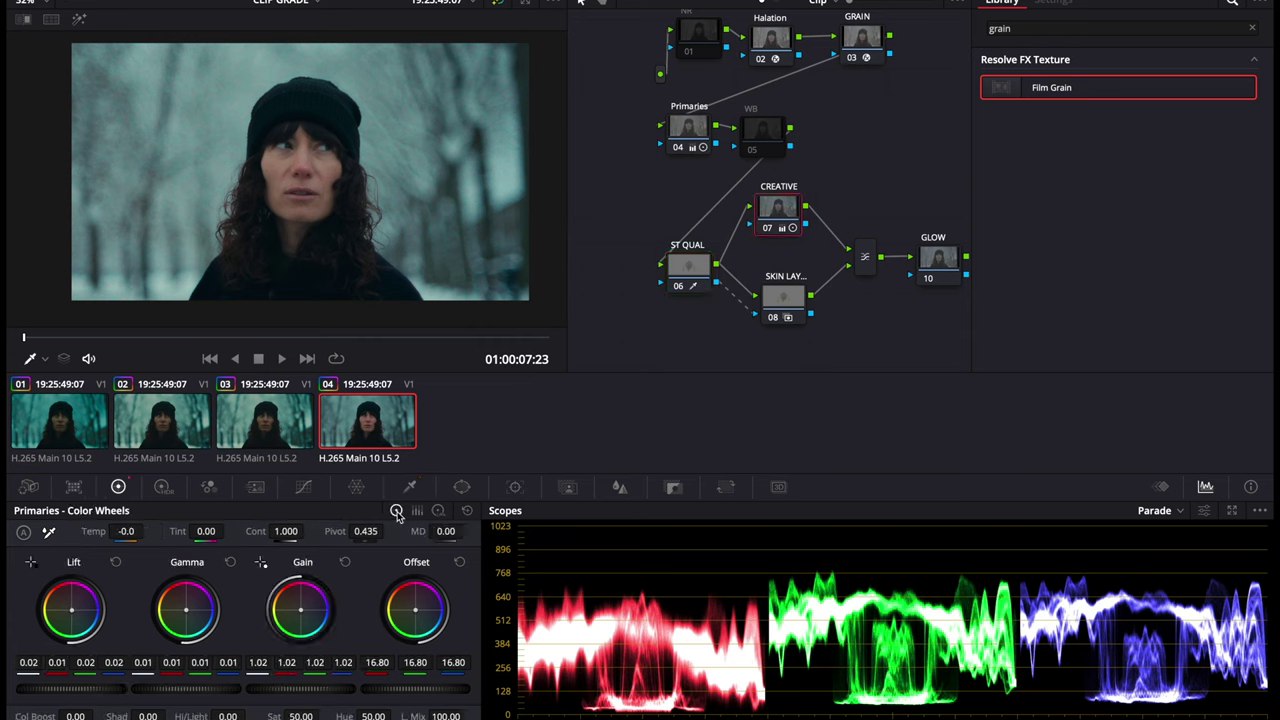
{"action": "left_click_drag", "start_coordinate": [316, 695], "coordinate": [277, 703]}
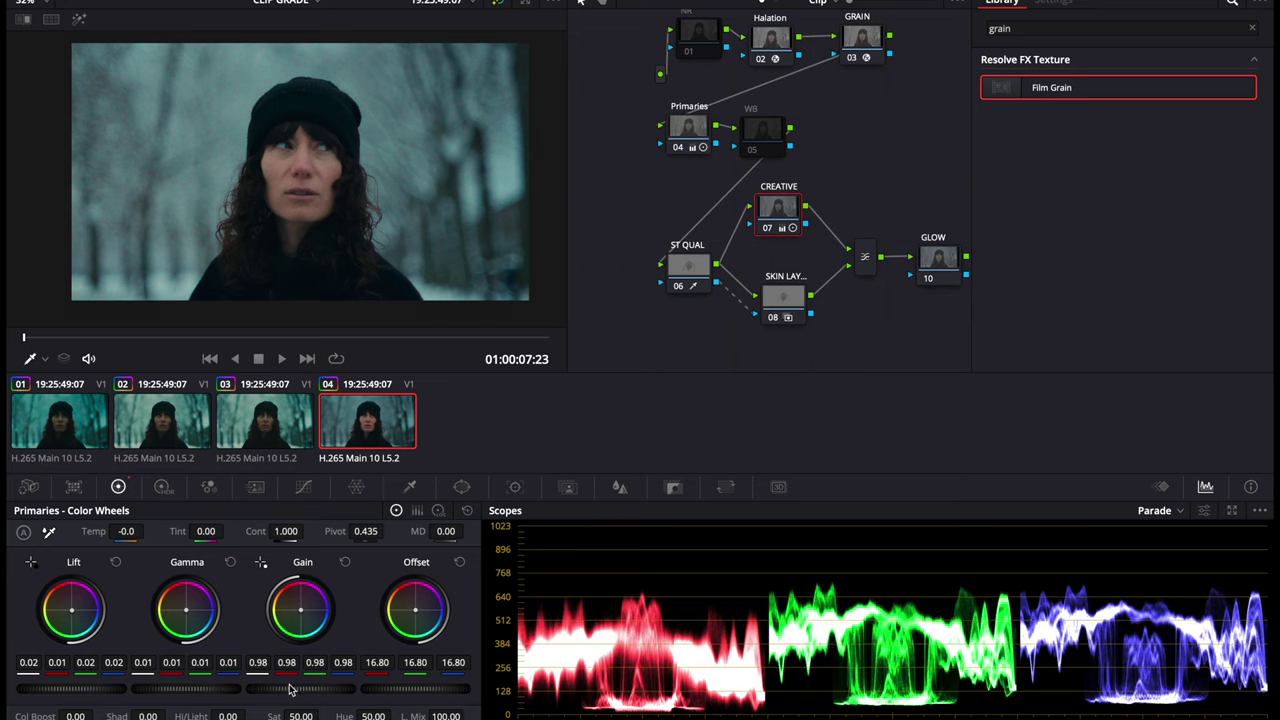
{"action": "left_click_drag", "start_coordinate": [291, 696], "coordinate": [292, 697]}
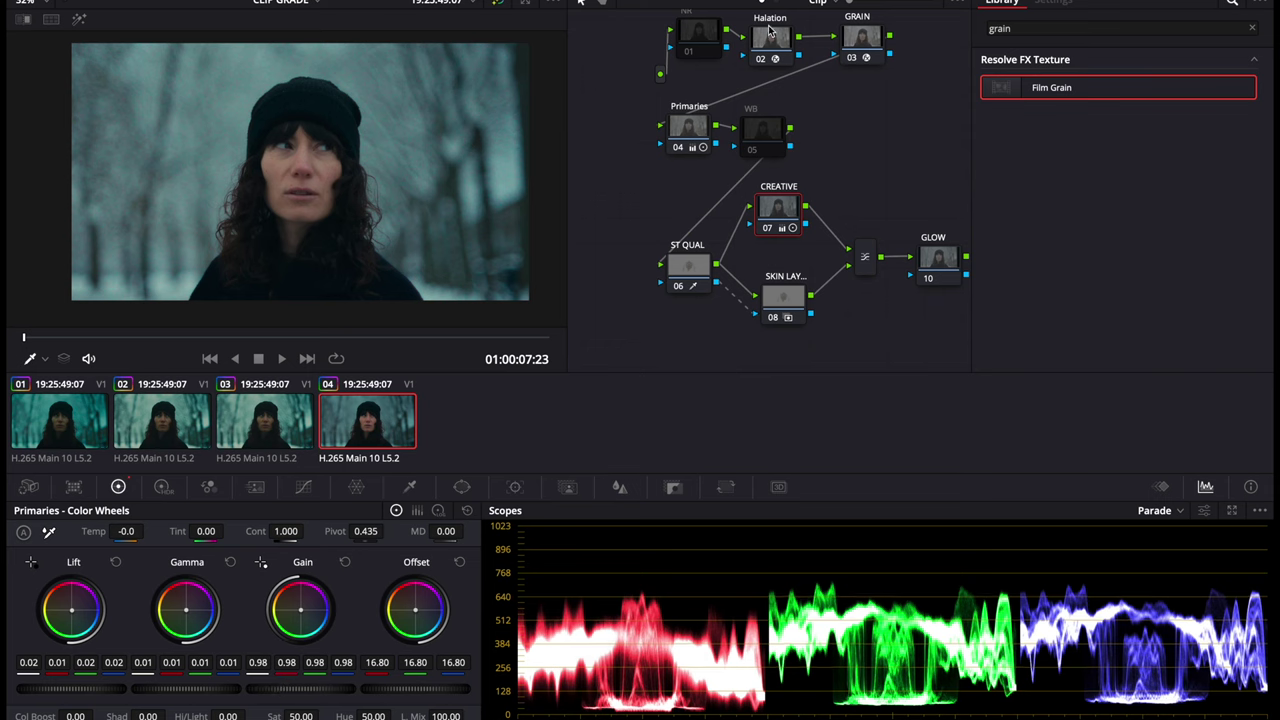
Step: On the ST QUAL node, nudge Gamma slightly toward green and set Tint to -7.00, Gain to 0.98 and Offset to 22.05
{"action": "left_click", "coordinate": [696, 266]}
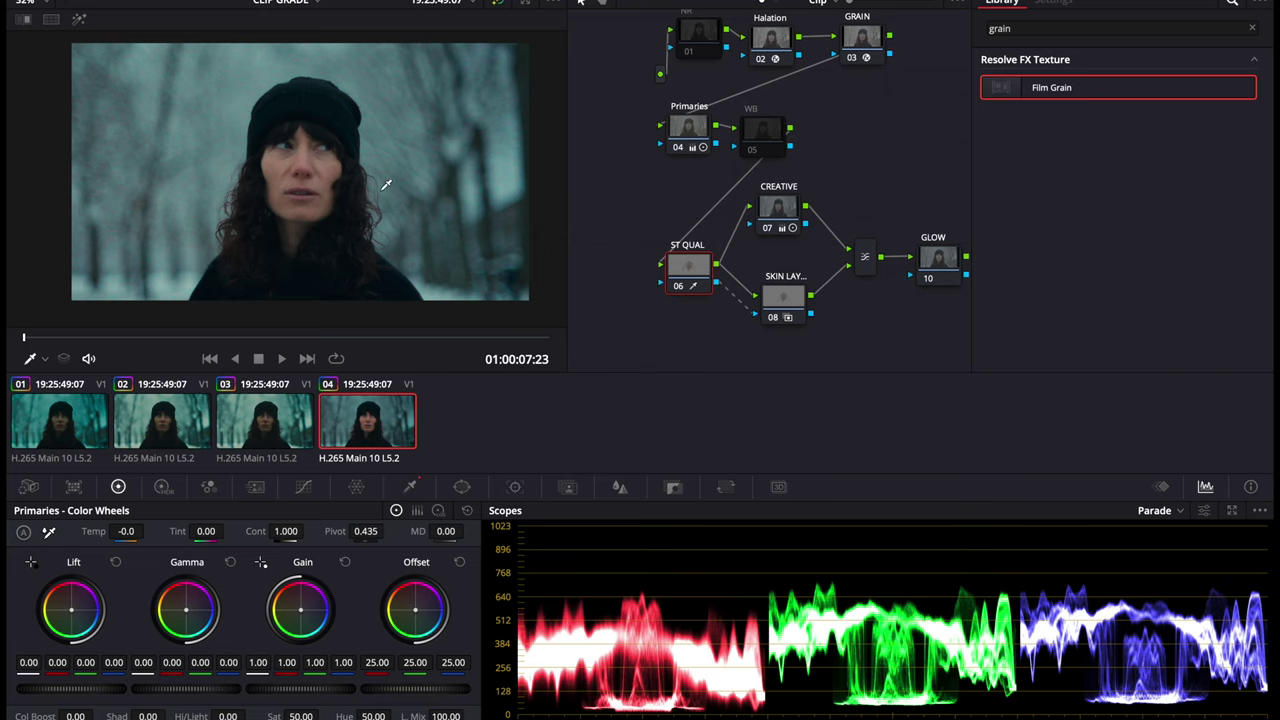
{"action": "left_click_drag", "start_coordinate": [186, 610], "coordinate": [184, 610]}
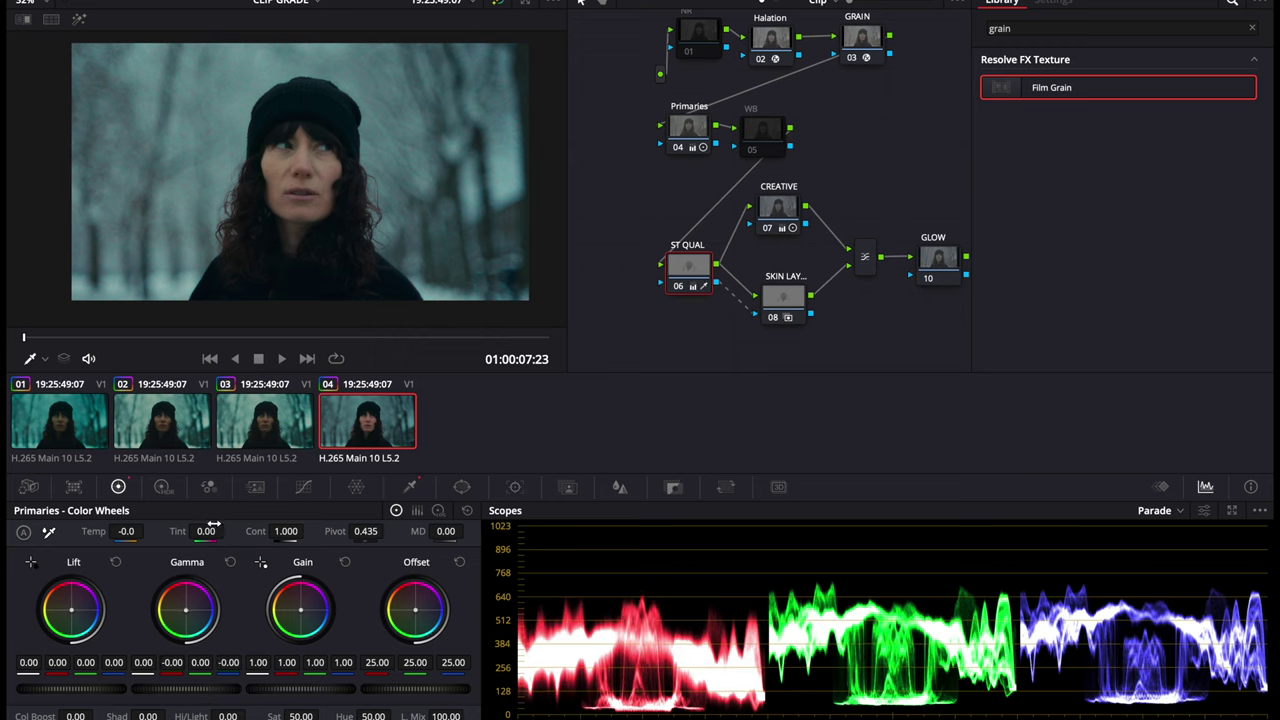
{"action": "left_click_drag", "start_coordinate": [206, 531], "coordinate": [212, 531]}
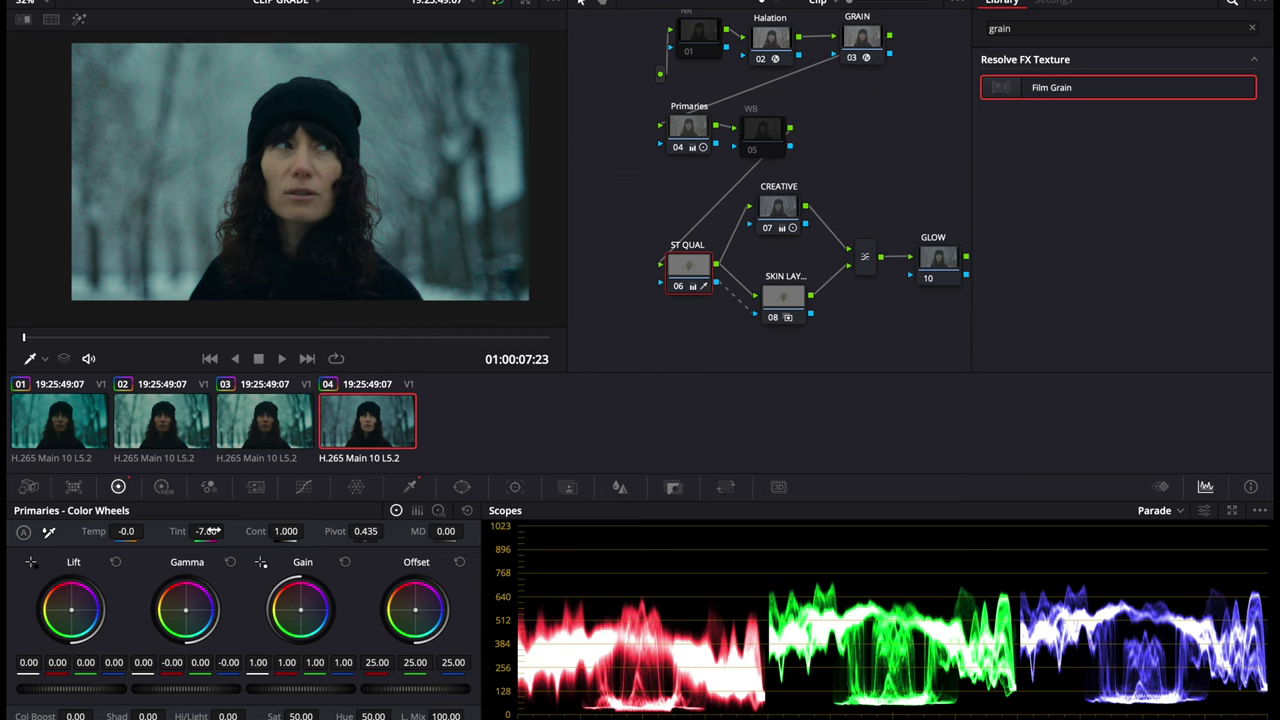
{"action": "mouse_move", "coordinate": [303, 697]}
{"action": "left_mouse_down"}
{"action": "mouse_move", "coordinate": [256, 697]}
{"action": "mouse_move", "coordinate": [288, 699]}
{"action": "left_mouse_up"}
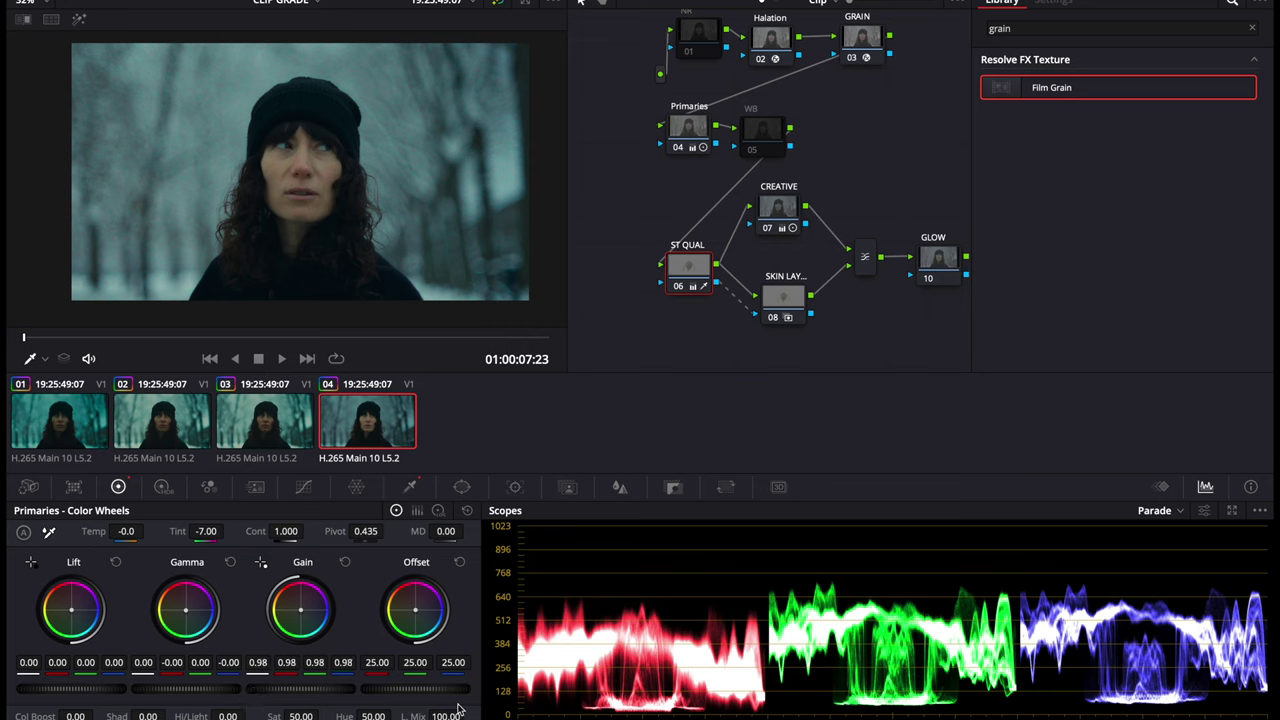
{"action": "left_click_drag", "start_coordinate": [426, 689], "coordinate": [328, 708]}
{"action": "left_click_drag", "start_coordinate": [403, 695], "coordinate": [345, 692]}
Step: Toggle the ST QUAL node off and on to compare the skin-tone correction
{"action": "key", "text": "ctrl+d"}
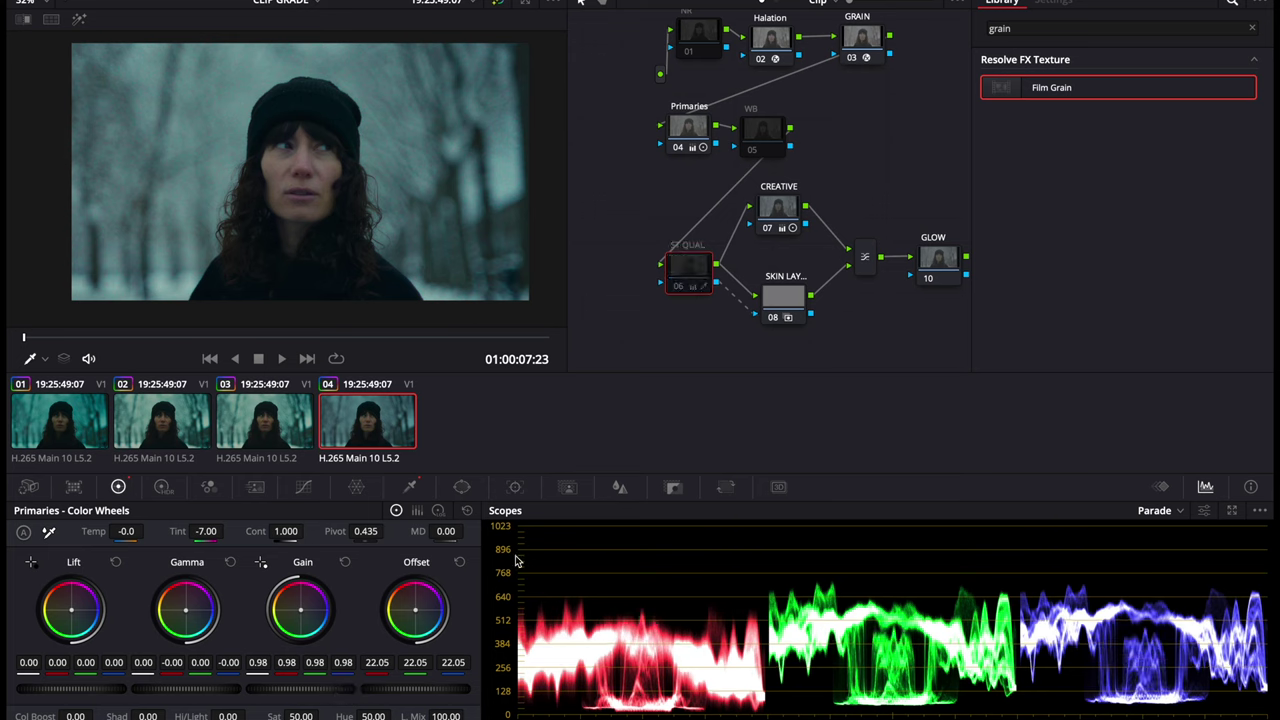
{"action": "key", "text": "ctrl+d"}
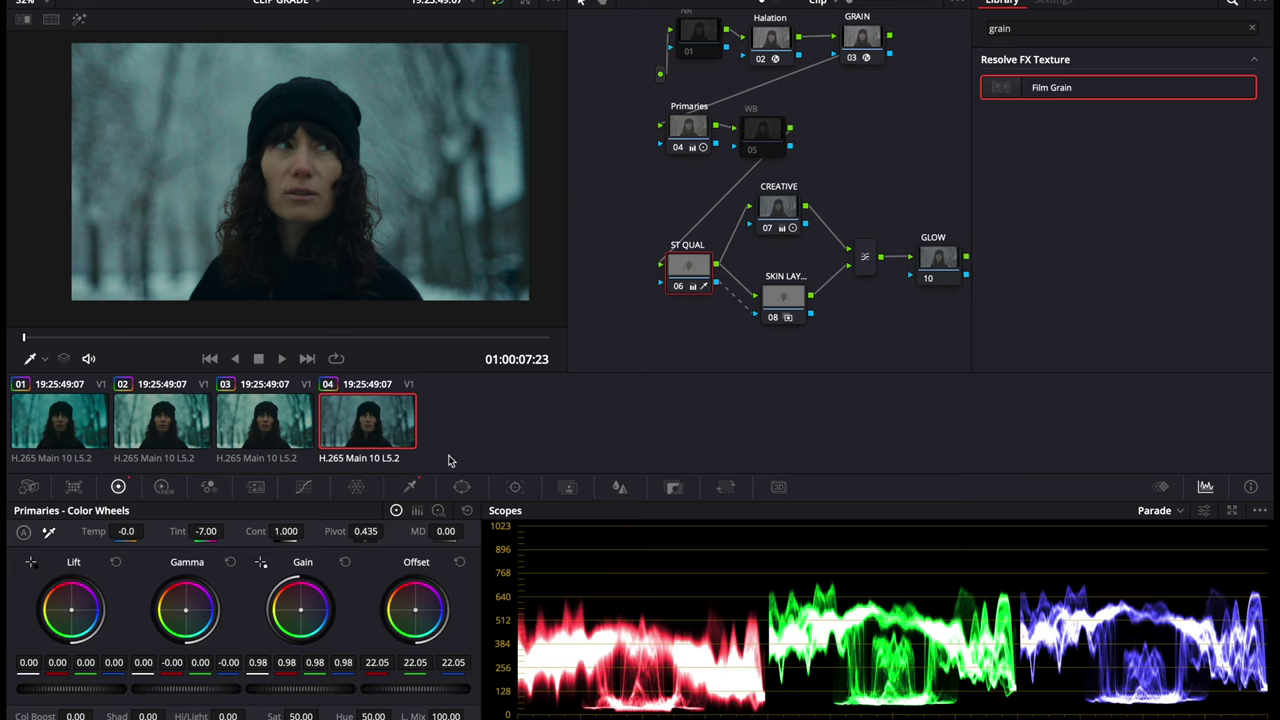
{"action": "scroll", "coordinate": [786, 252], "scroll_direction": "right", "scroll_amount": 5}
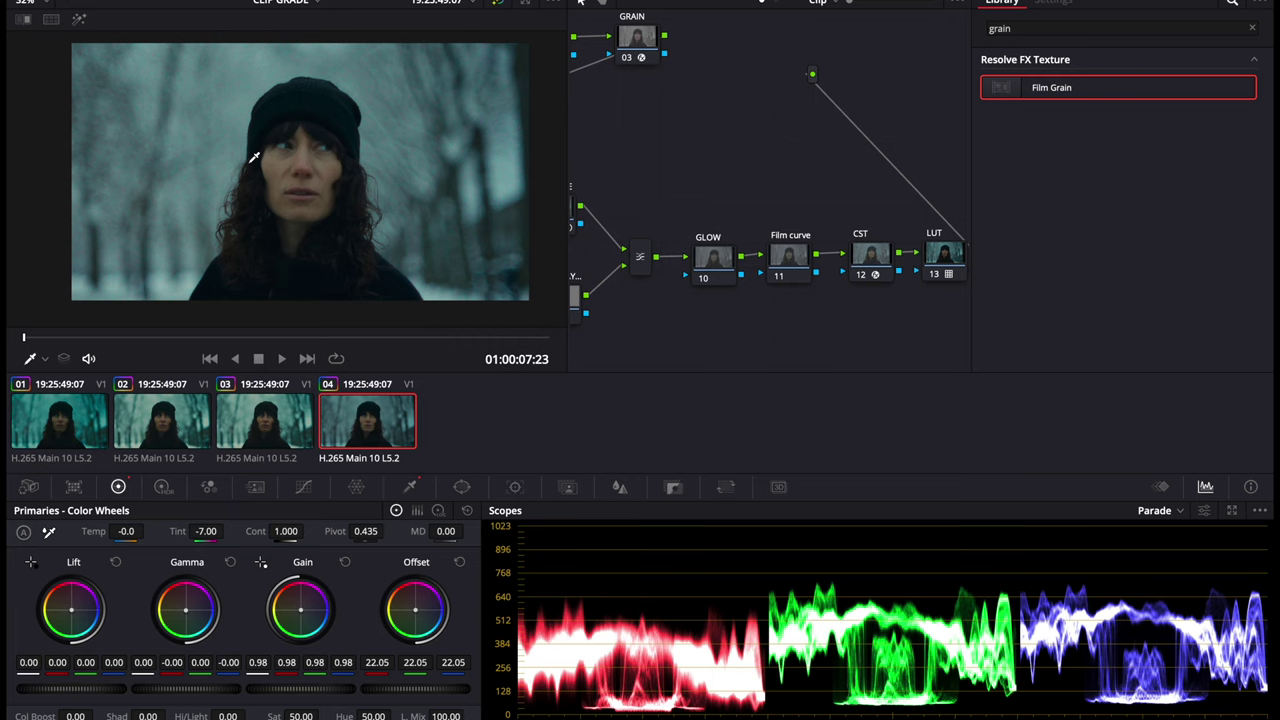
Step: Copy the Film curve node's grade from clip 02 to clip 04's Film curve node and fine-tune its lower shadow point
{"action": "scroll", "coordinate": [775, 155], "scroll_direction": "left", "scroll_amount": 4}
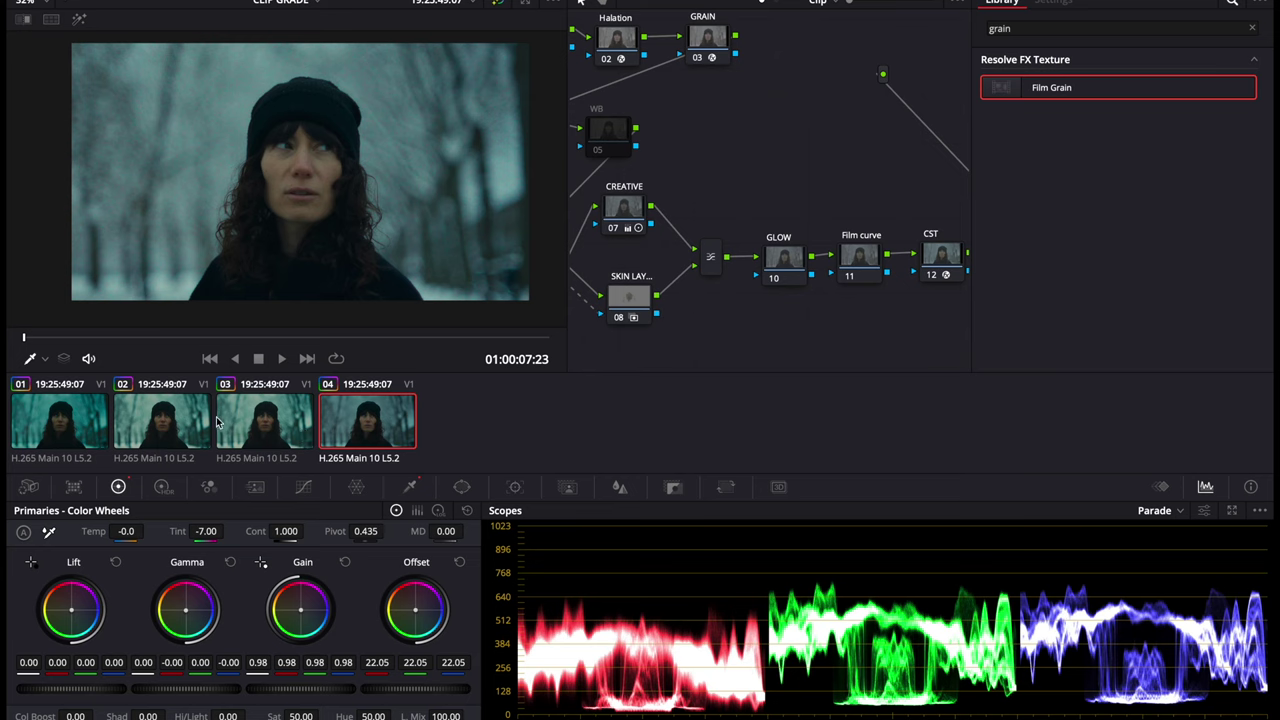
{"action": "left_click", "coordinate": [864, 262]}
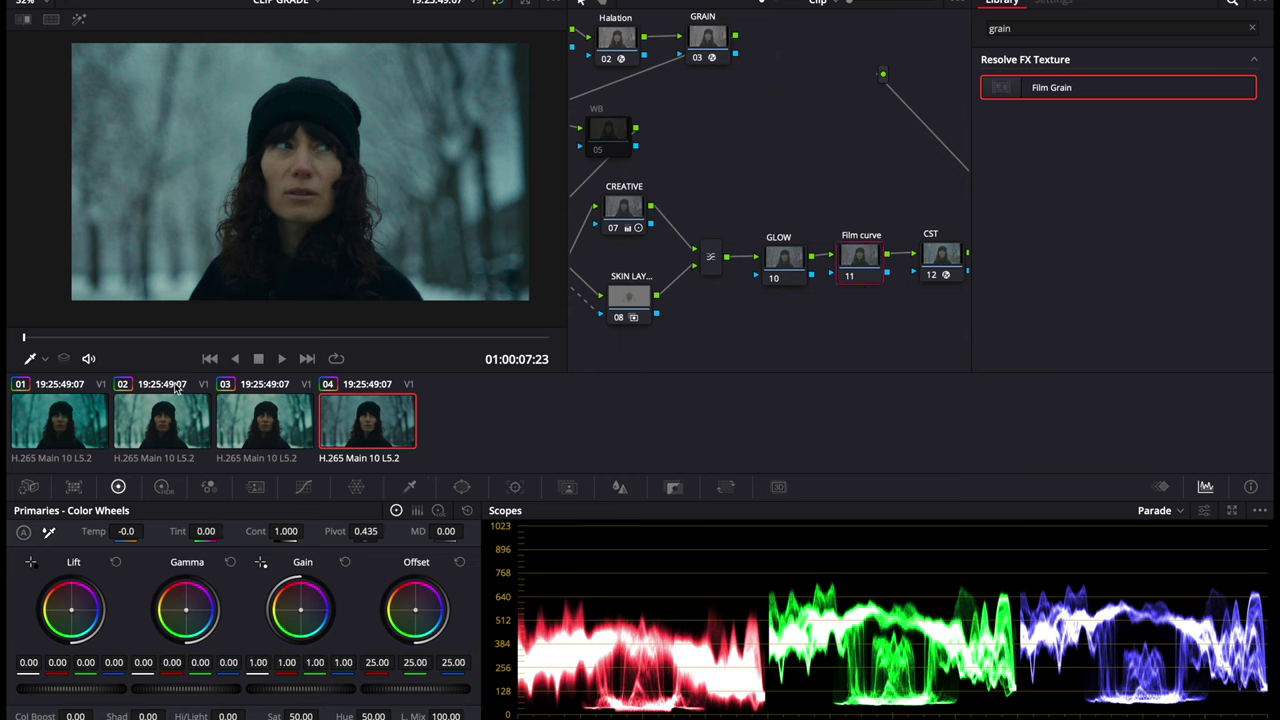
{"action": "left_click", "coordinate": [155, 428]}
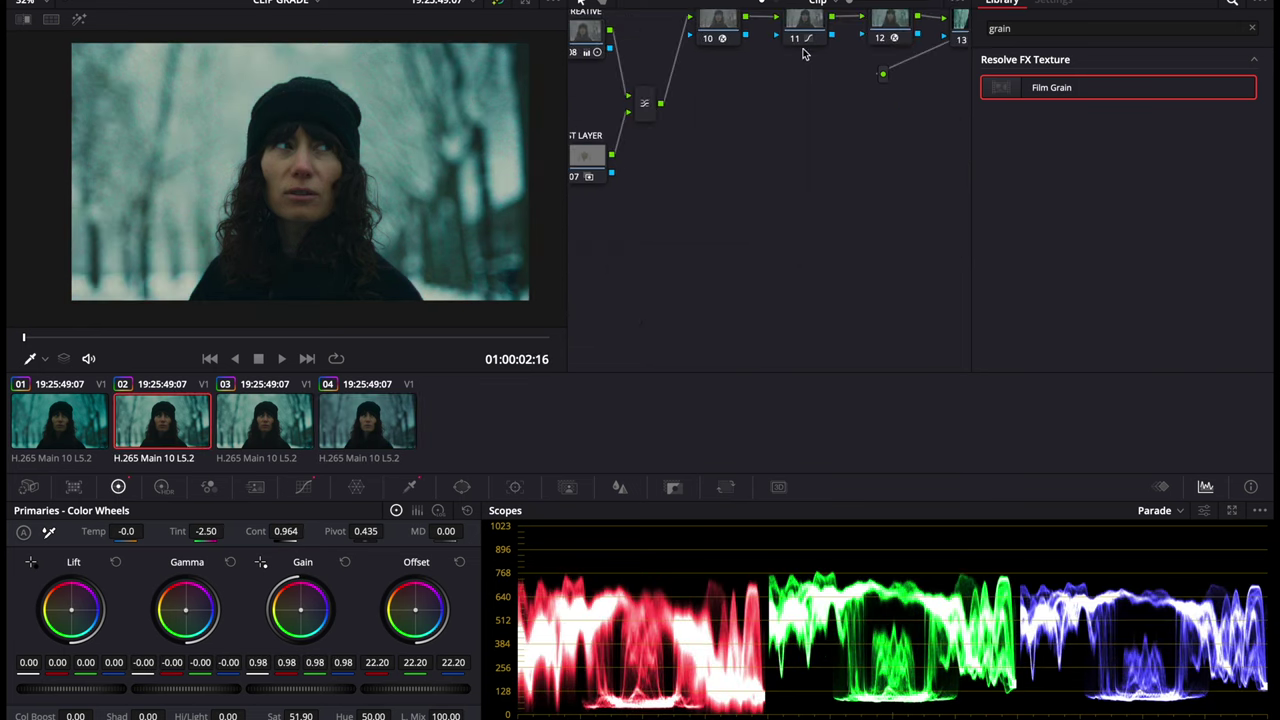
{"action": "scroll", "coordinate": [805, 53], "scroll_direction": "up", "scroll_amount": 2}
{"action": "scroll", "coordinate": [805, 53], "scroll_direction": "up", "scroll_amount": 2}
{"action": "left_click", "coordinate": [803, 117]}
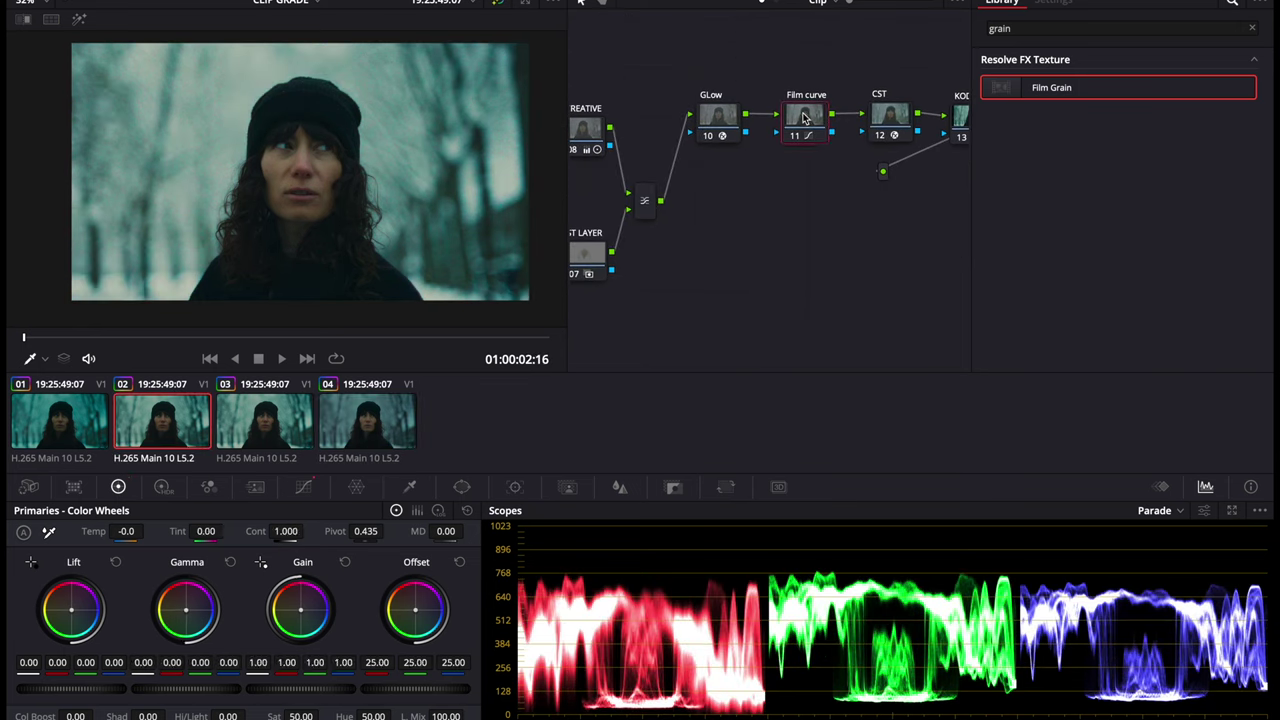
{"action": "left_click", "coordinate": [303, 487]}
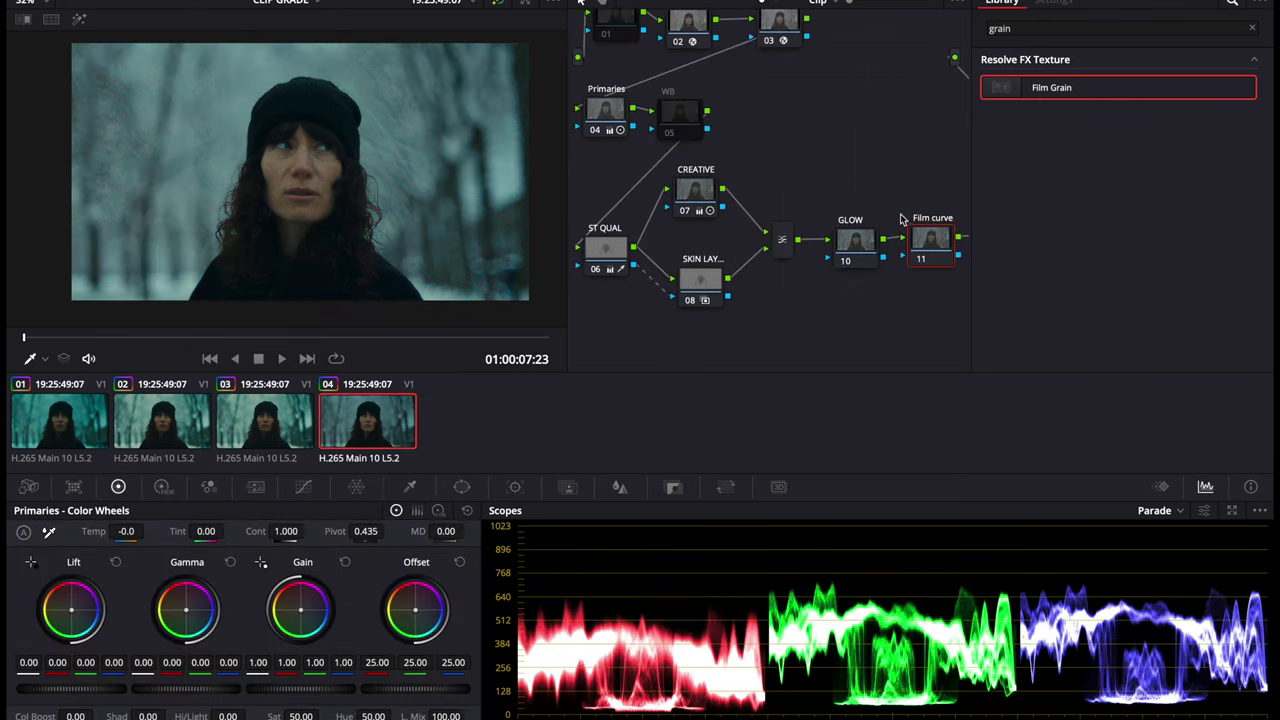
{"action": "key", "text": "ctrl+v"}
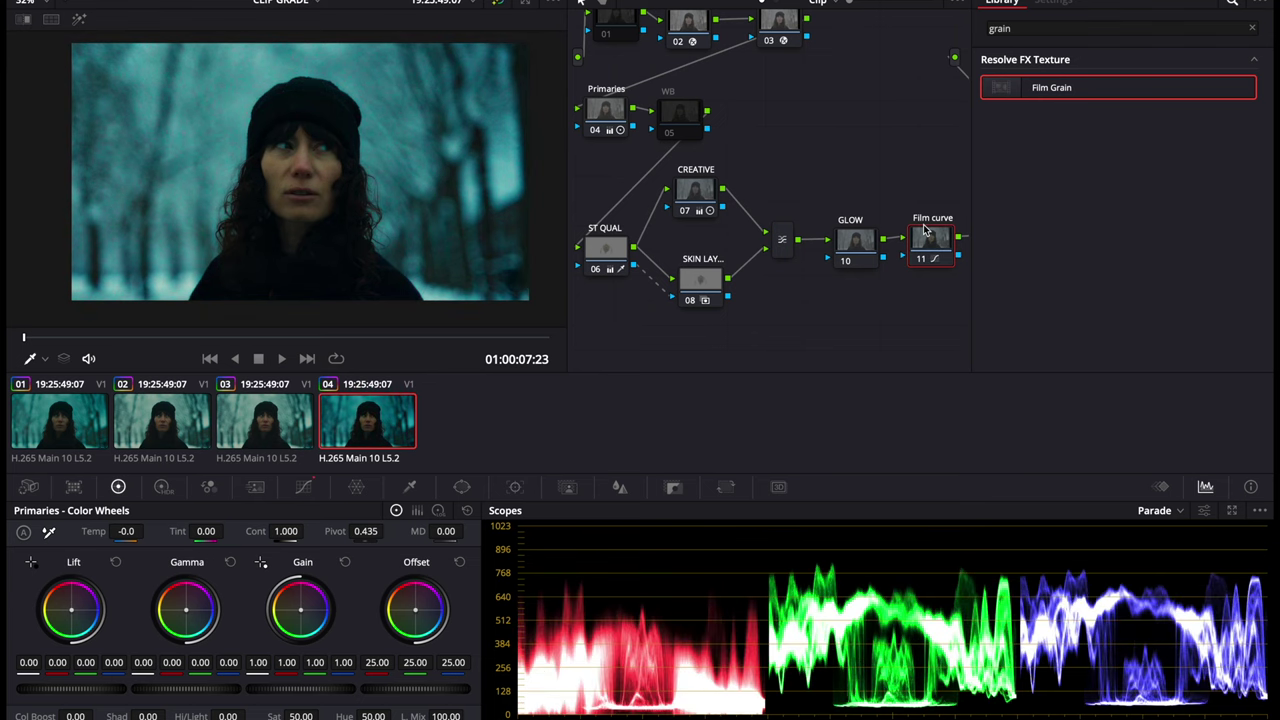
{"action": "left_click", "coordinate": [303, 487]}
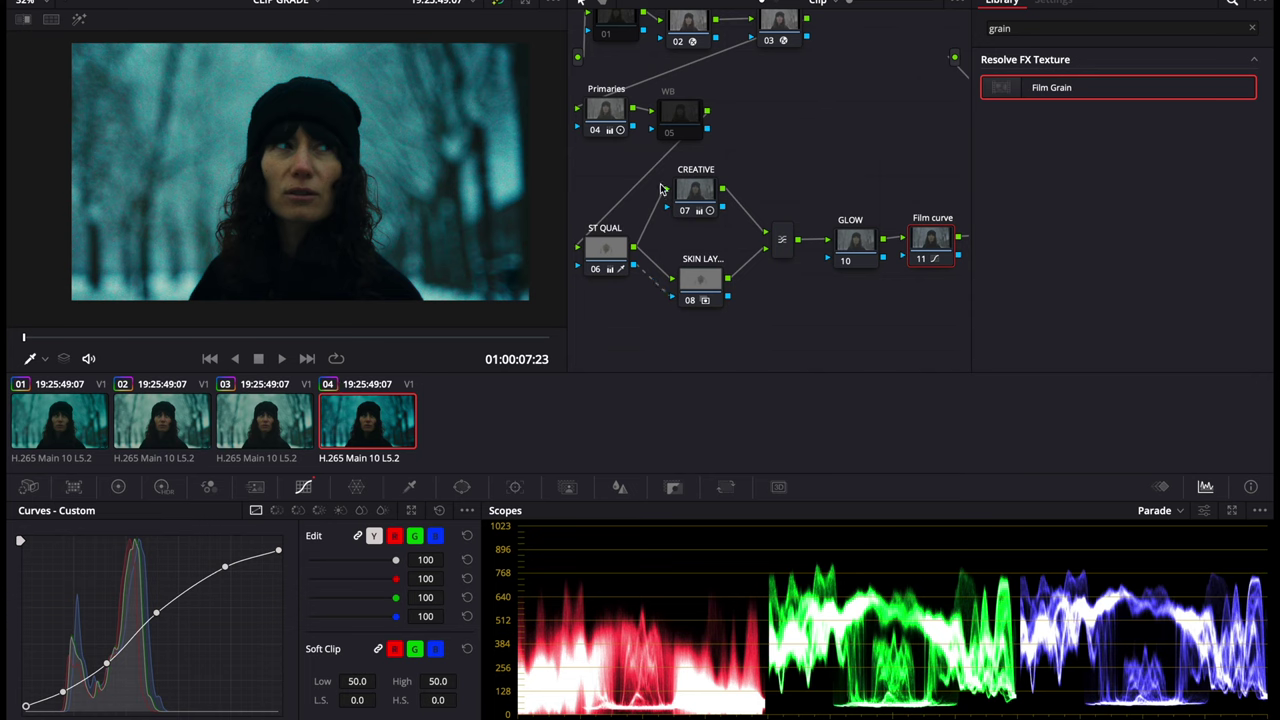
{"action": "left_click_drag", "start_coordinate": [65, 693], "coordinate": [65, 694]}
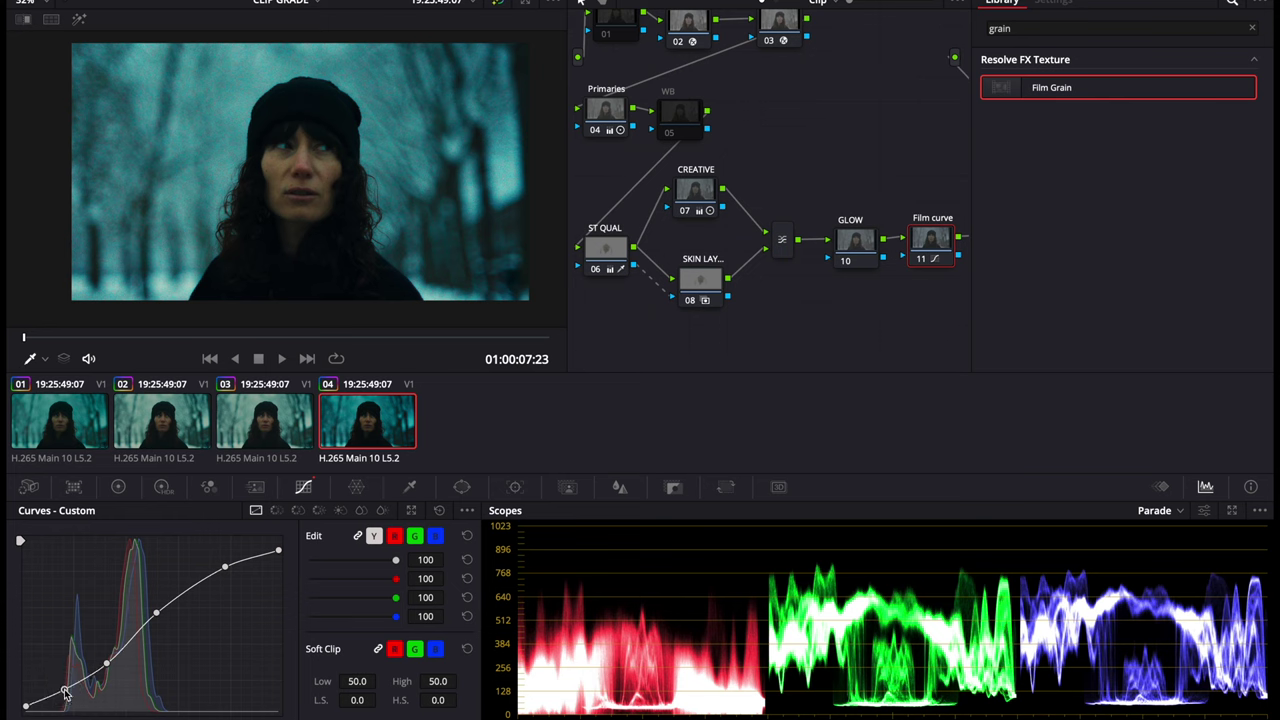
Step: Brighten the Primaries node by rebalancing its Lift and raising its Gamma
{"action": "scroll", "coordinate": [660, 190], "scroll_direction": "left", "scroll_amount": 5}
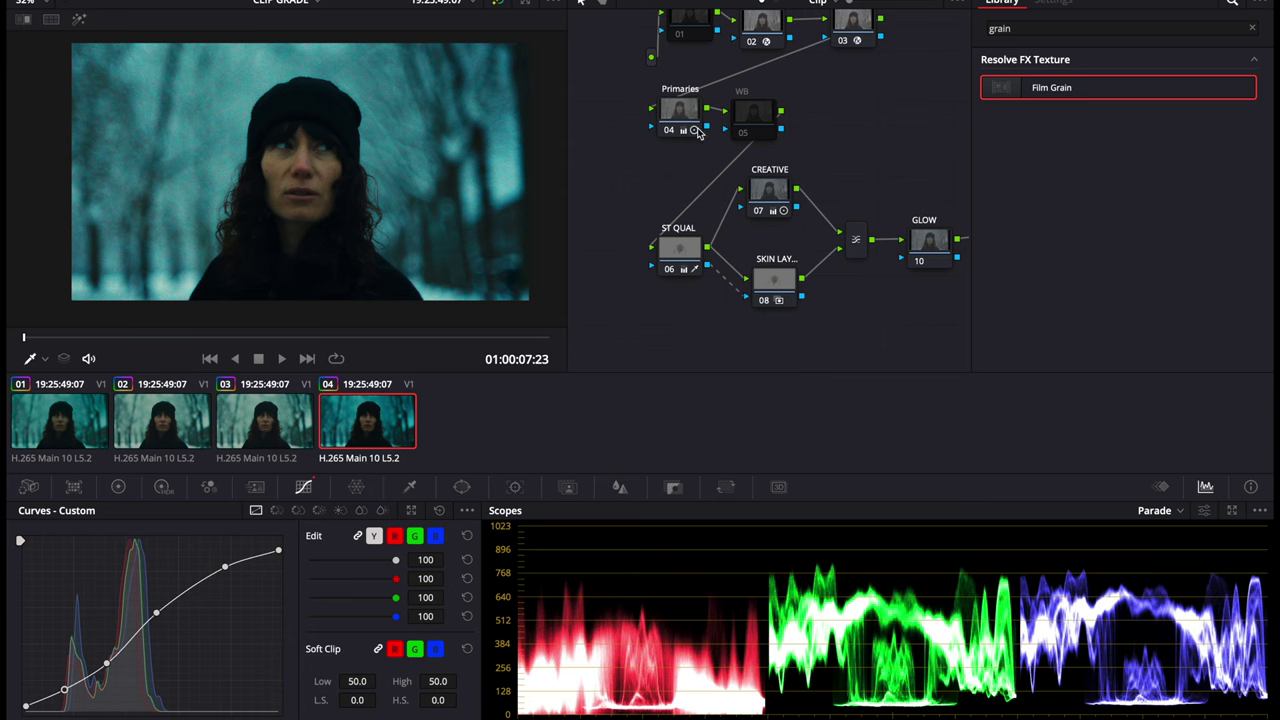
{"action": "left_click", "coordinate": [698, 133]}
{"action": "left_click", "coordinate": [118, 487]}
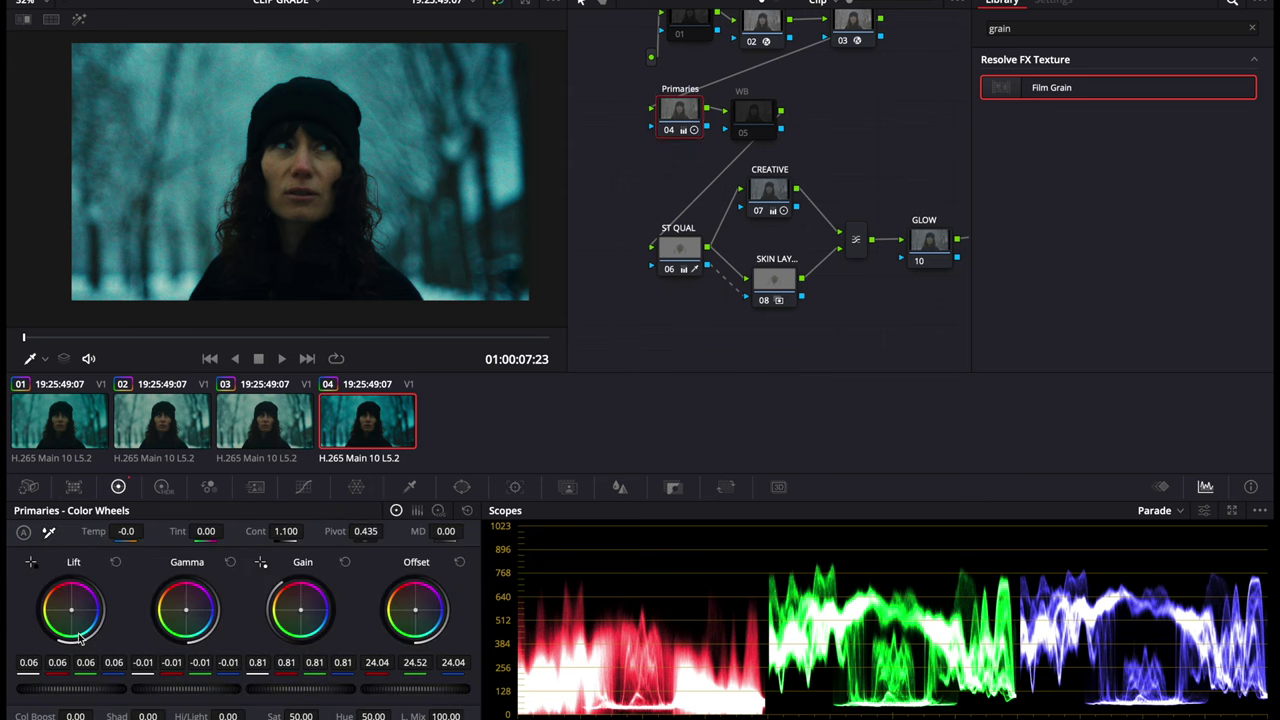
{"action": "left_click_drag", "start_coordinate": [50, 689], "coordinate": [78, 689]}
{"action": "left_click_drag", "start_coordinate": [182, 693], "coordinate": [215, 688]}
{"action": "left_click_drag", "start_coordinate": [100, 689], "coordinate": [84, 689]}
Step: Set the CREATIVE node's Contrast to 0.948 and lower its Gain to 0.94 across all channels
{"action": "left_click", "coordinate": [769, 192]}
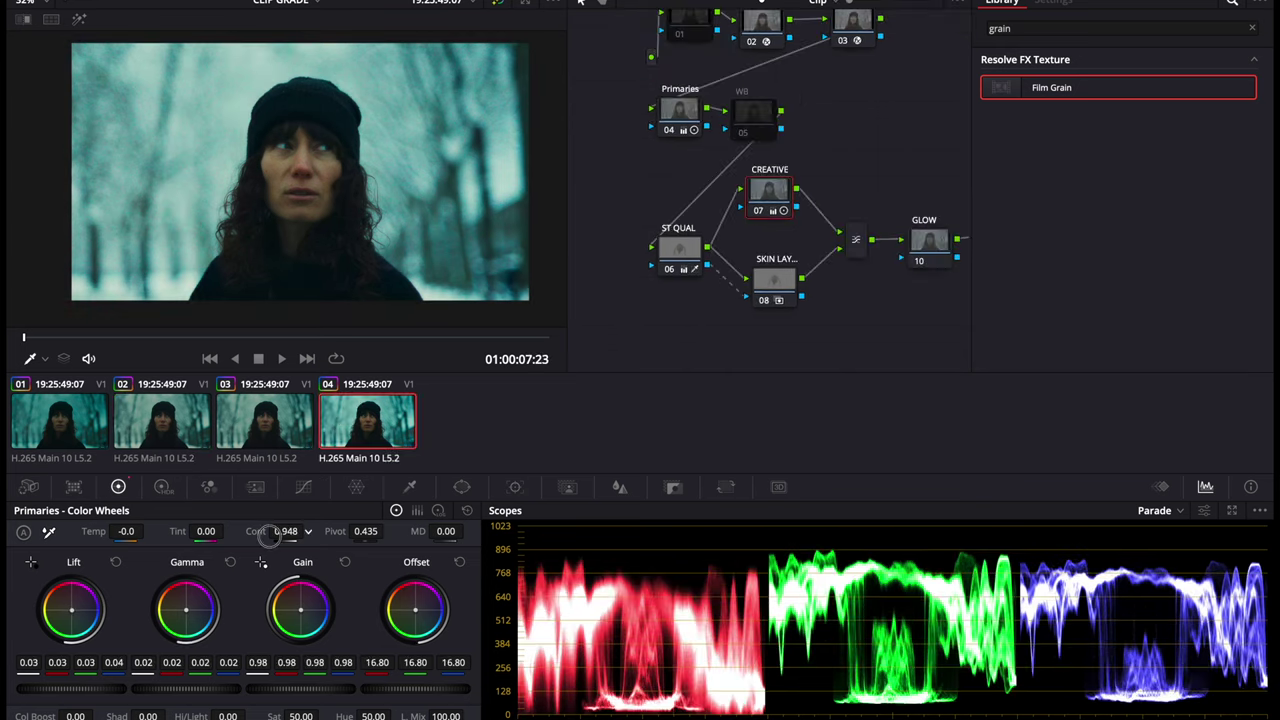
{"action": "left_click_drag", "start_coordinate": [272, 688], "coordinate": [266, 686]}
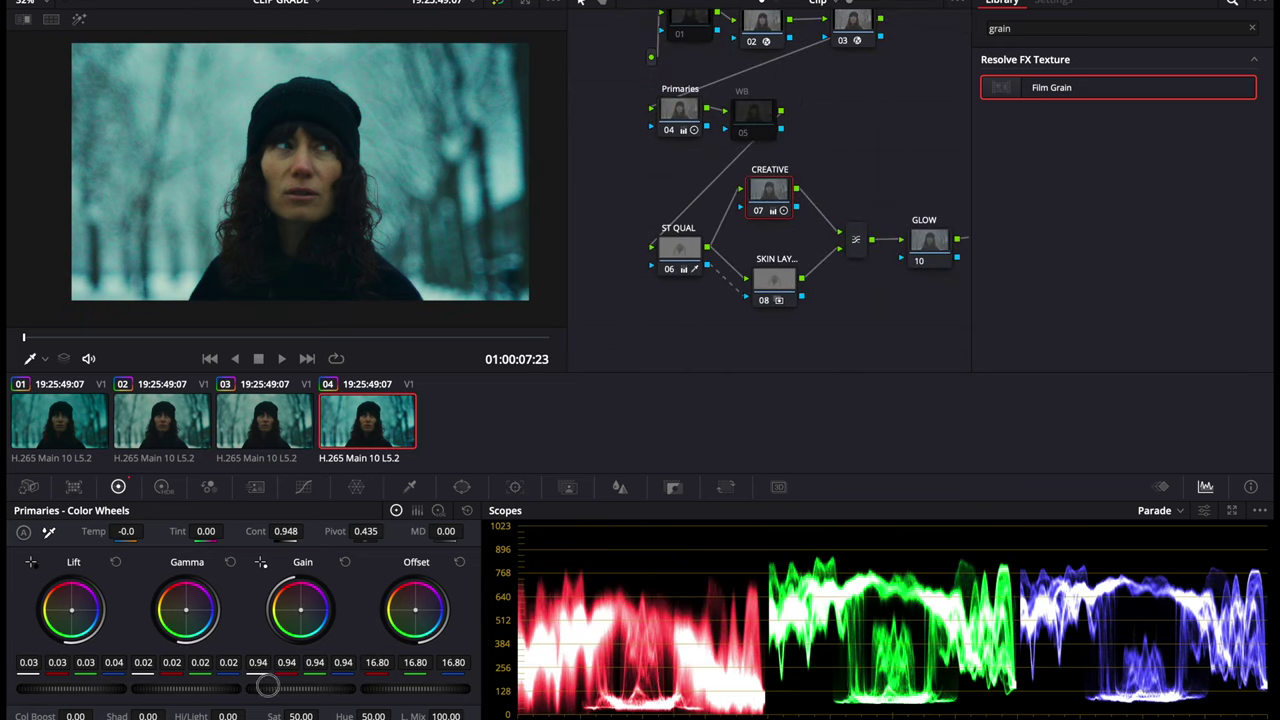
Step: Lower the skin layer node's Key Output Gain to 0.666 and compare the shot with clip 02
{"action": "left_click", "coordinate": [770, 264]}
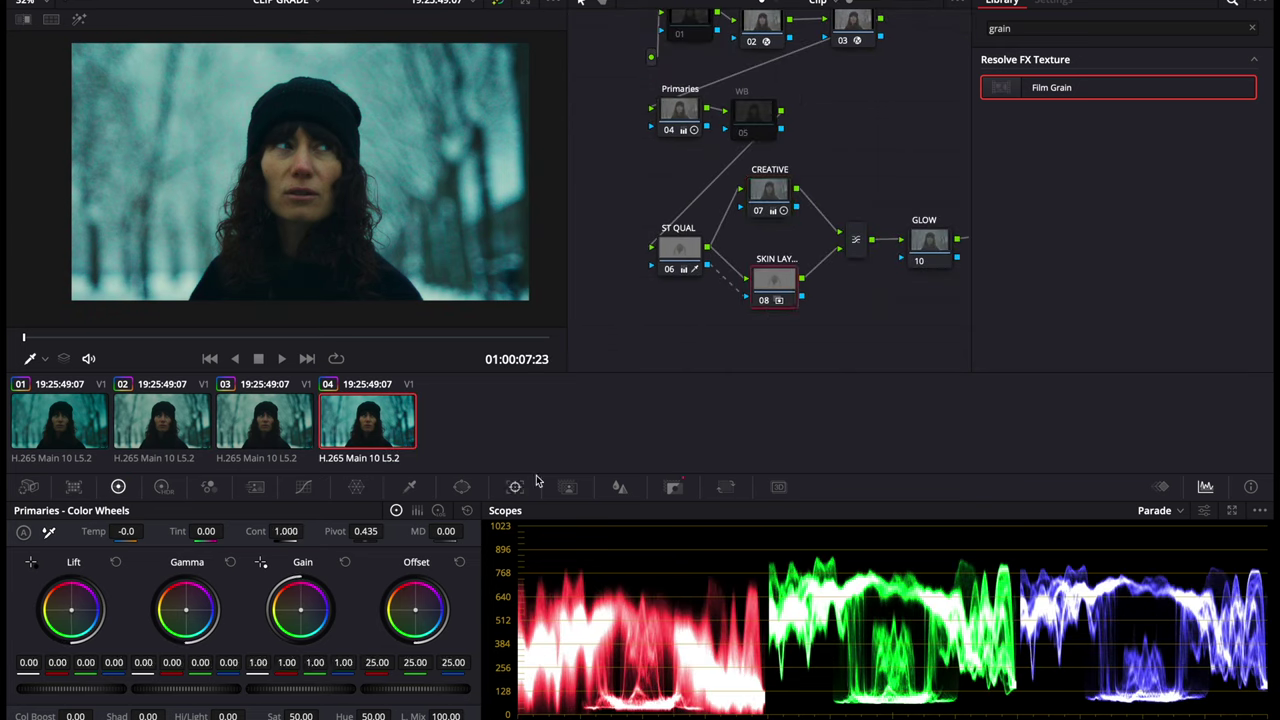
{"action": "left_click", "coordinate": [673, 487]}
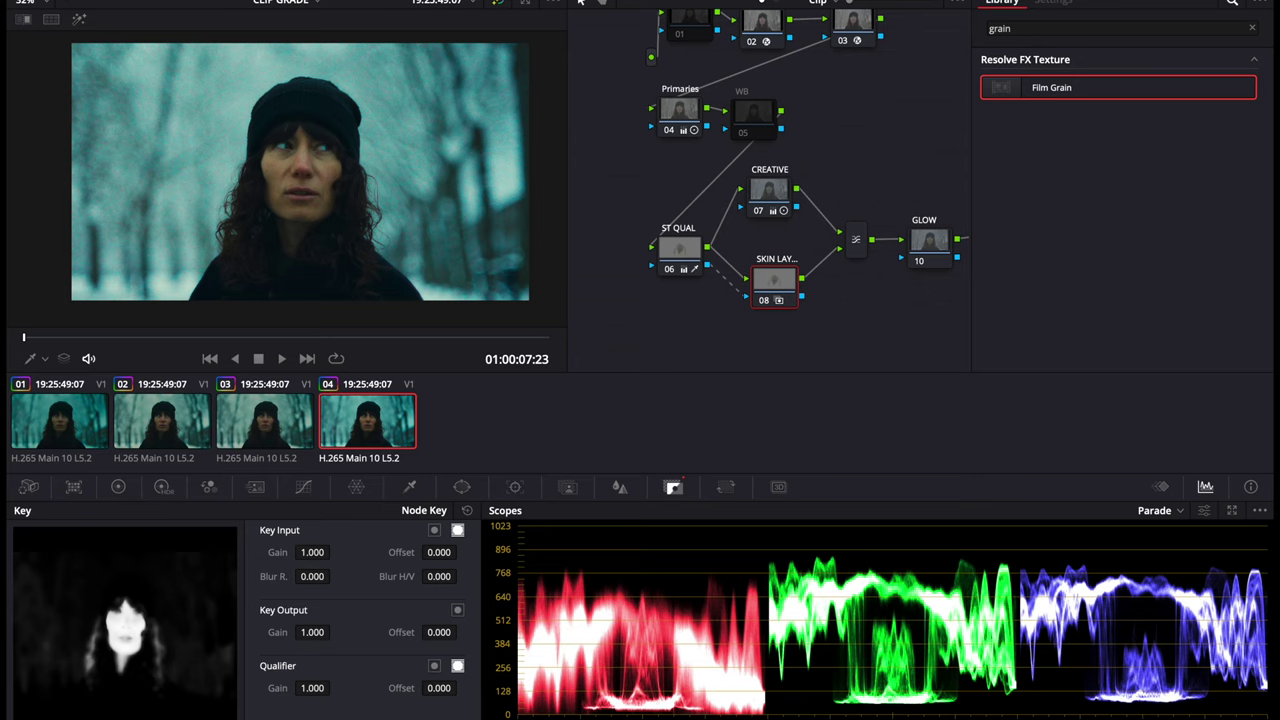
{"action": "left_click_drag", "start_coordinate": [313, 632], "coordinate": [70, 706]}
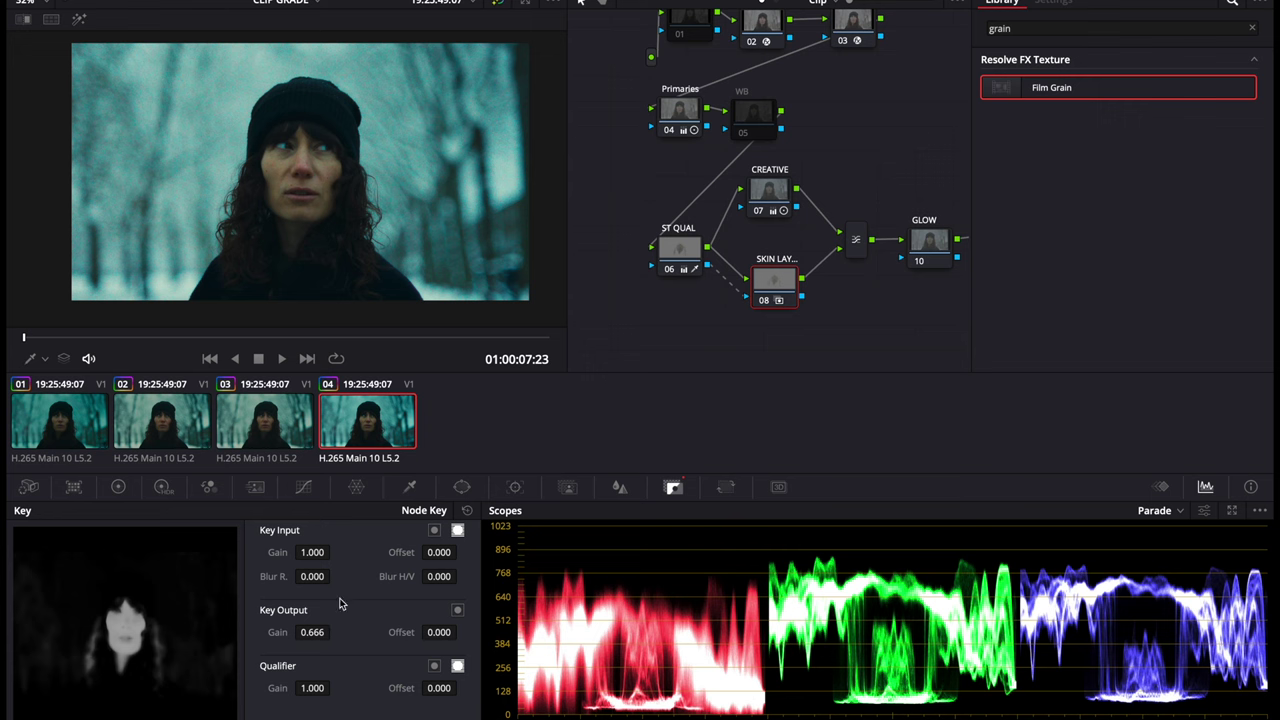
{"action": "left_click", "coordinate": [157, 440]}
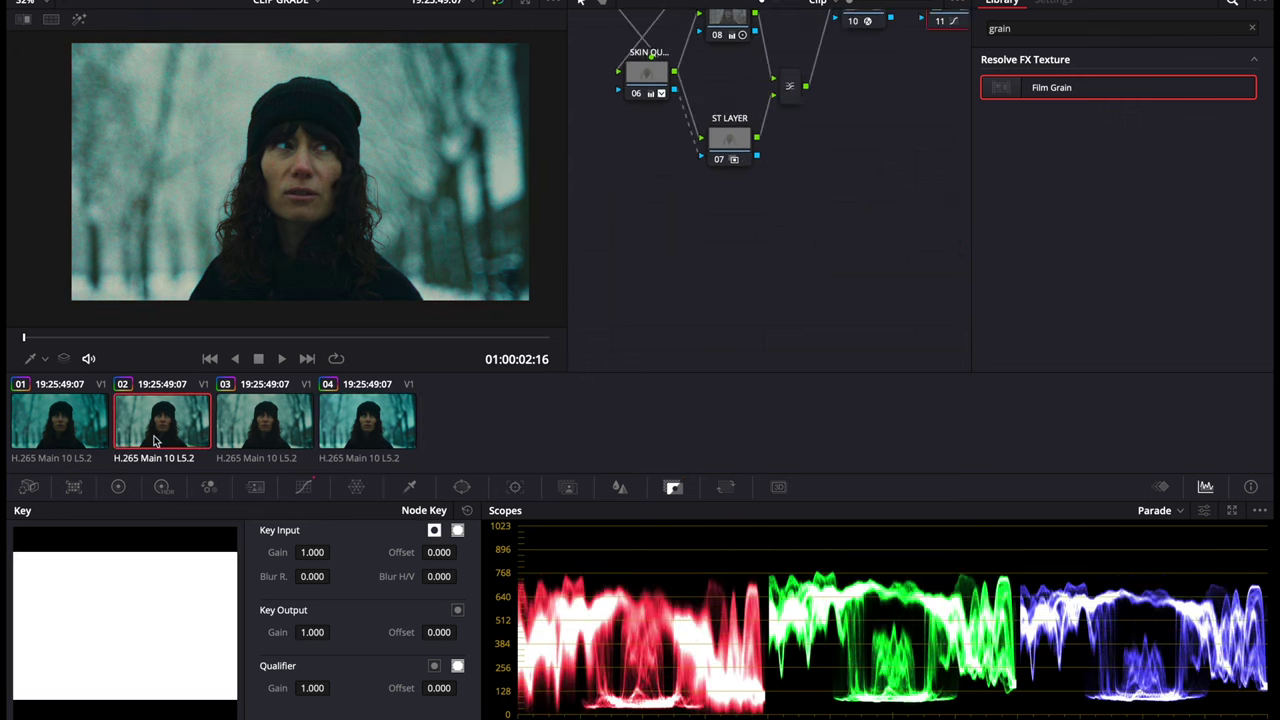
{"action": "left_click", "coordinate": [355, 428]}
Step: On the ST QUAL node, set Saturation to 53.40 and nudge Gamma down slightly, comparing the skin with clip 02
{"action": "left_click_drag", "start_coordinate": [655, 249], "coordinate": [654, 227]}
{"action": "left_click", "coordinate": [118, 487]}
{"action": "left_click_drag", "start_coordinate": [301, 716], "coordinate": [321, 716]}
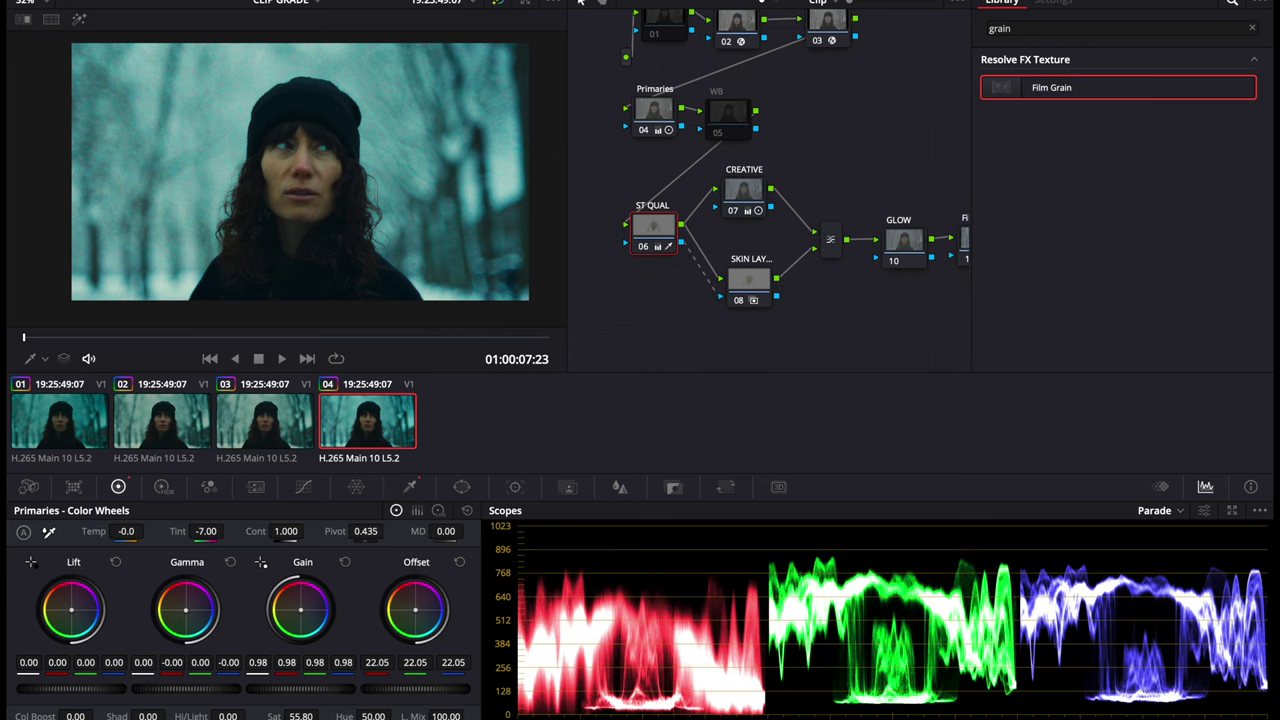
{"action": "left_click_drag", "start_coordinate": [303, 716], "coordinate": [296, 716]}
{"action": "left_click_drag", "start_coordinate": [283, 716], "coordinate": [321, 716]}
{"action": "left_click_drag", "start_coordinate": [168, 694], "coordinate": [150, 690]}
{"action": "left_click", "coordinate": [168, 432]}
{"action": "left_click", "coordinate": [368, 427]}
Step: Set the CREATIVE node's Contrast to 0.974 and slightly shift the color balance of its log Highlights
{"action": "left_click", "coordinate": [750, 196]}
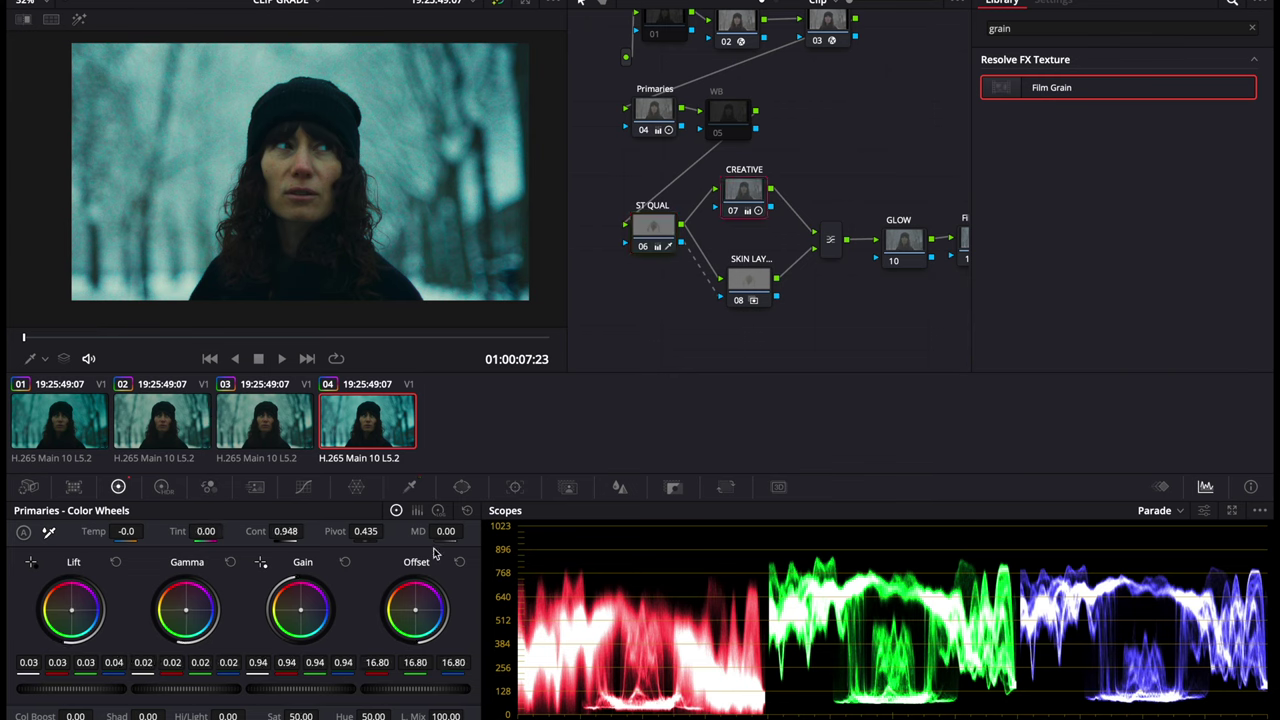
{"action": "left_click_drag", "start_coordinate": [288, 535], "coordinate": [288, 535]}
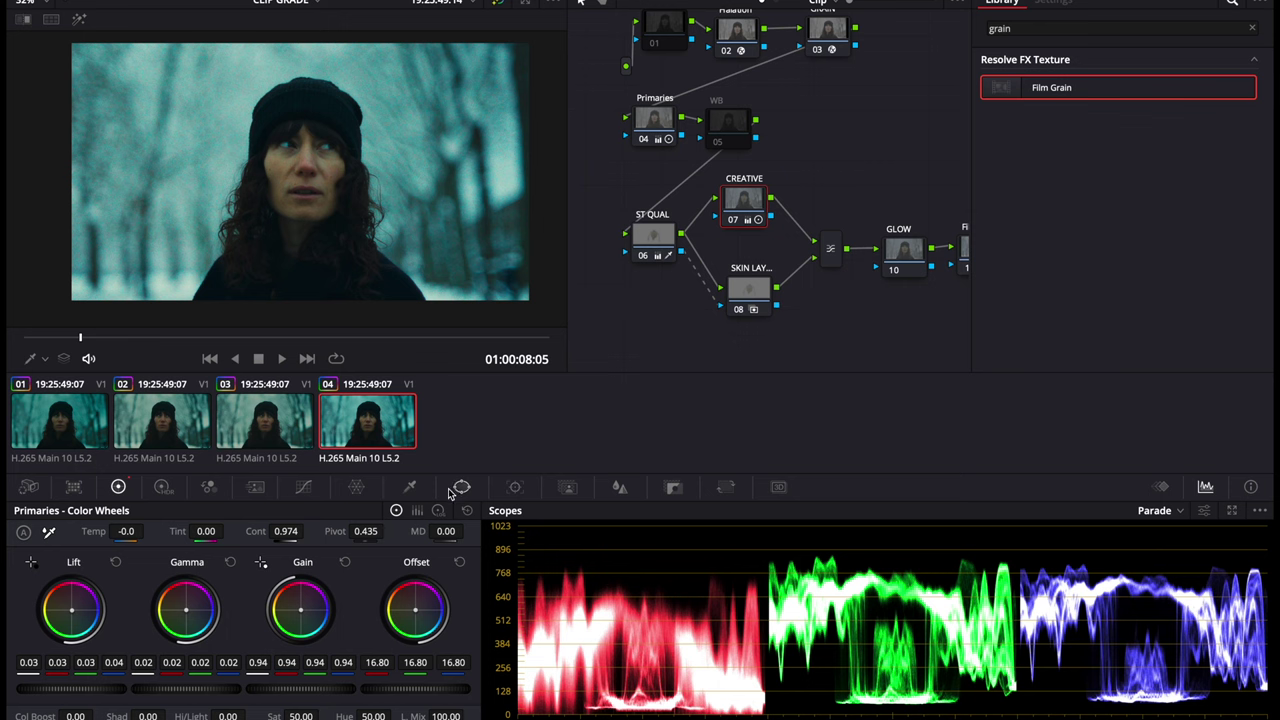
{"action": "left_click", "coordinate": [438, 511]}
{"action": "left_click", "coordinate": [305, 614]}
{"action": "left_click_drag", "start_coordinate": [303, 612], "coordinate": [293, 609]}
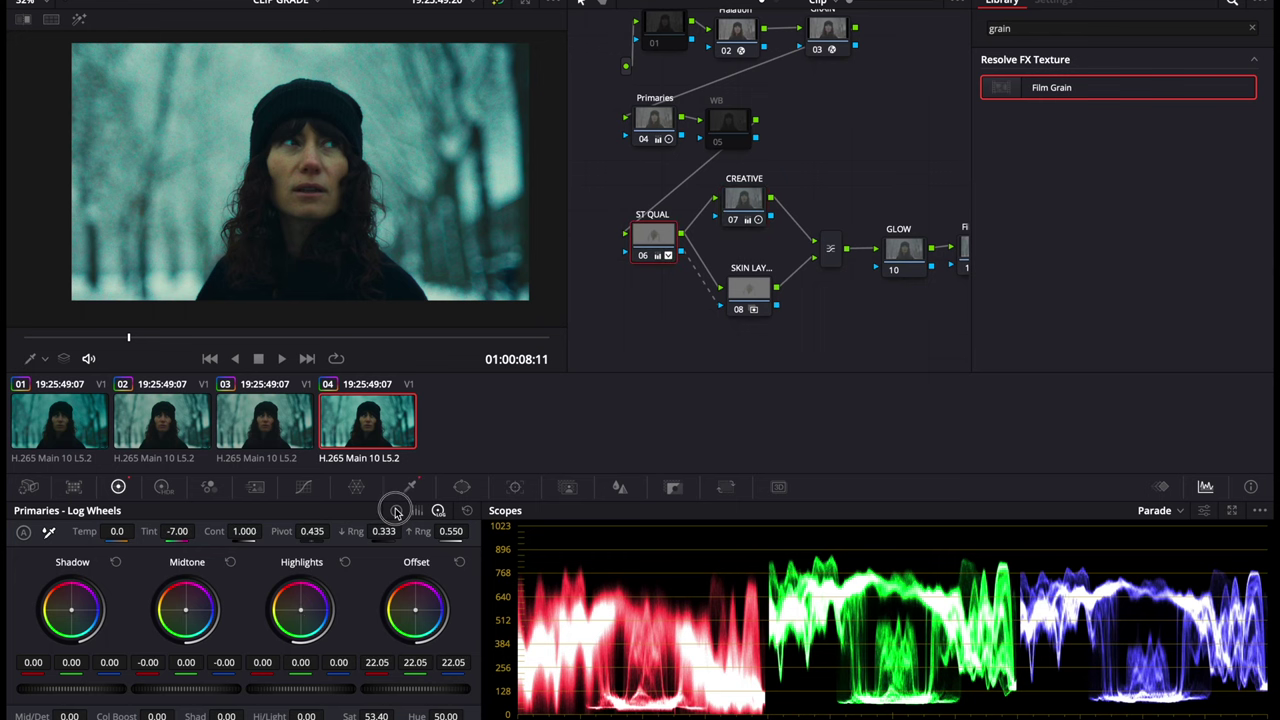
Step: Fine-tune the ST QUAL node's Gamma balance and reduce its Saturation to 47.20
{"action": "left_click", "coordinate": [396, 510]}
{"action": "left_click_drag", "start_coordinate": [185, 608], "coordinate": [185, 609]}
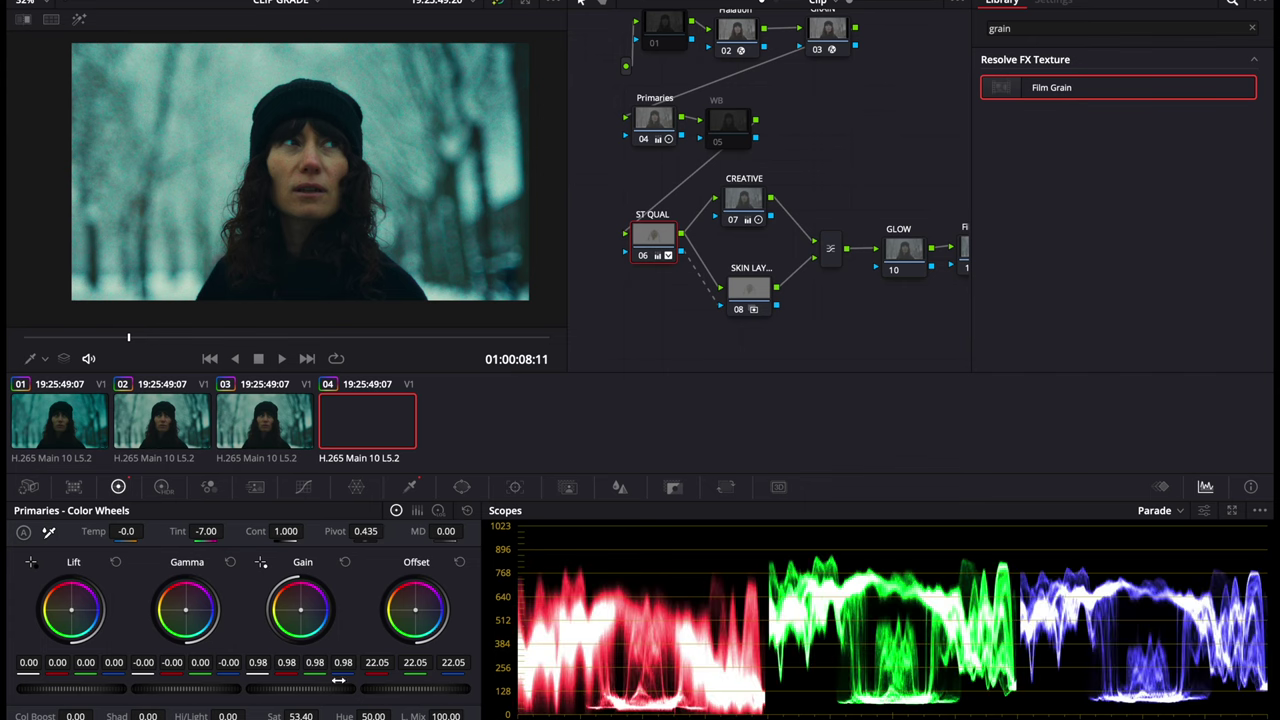
{"action": "left_click_drag", "start_coordinate": [312, 716], "coordinate": [287, 716]}
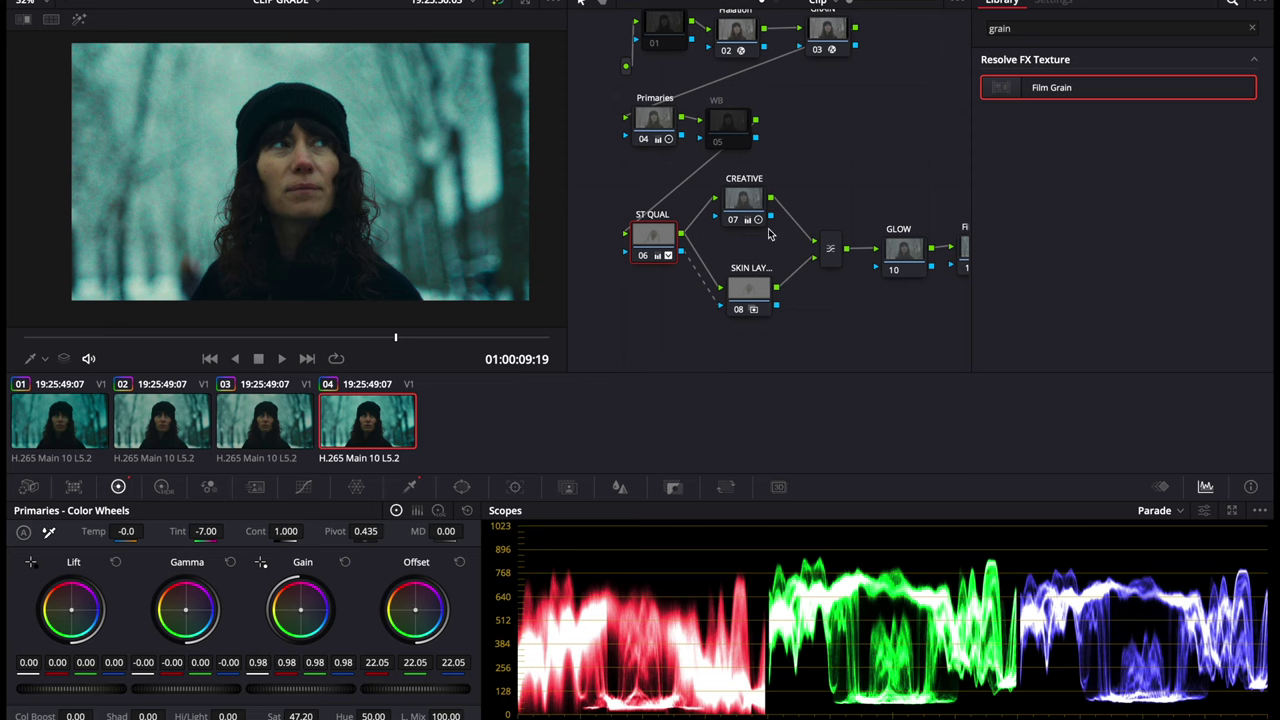
Step: Try lower and higher Key Output Gain values on the skin layer node and settle on 0.664
{"action": "left_click", "coordinate": [745, 292]}
{"action": "left_click", "coordinate": [673, 488]}
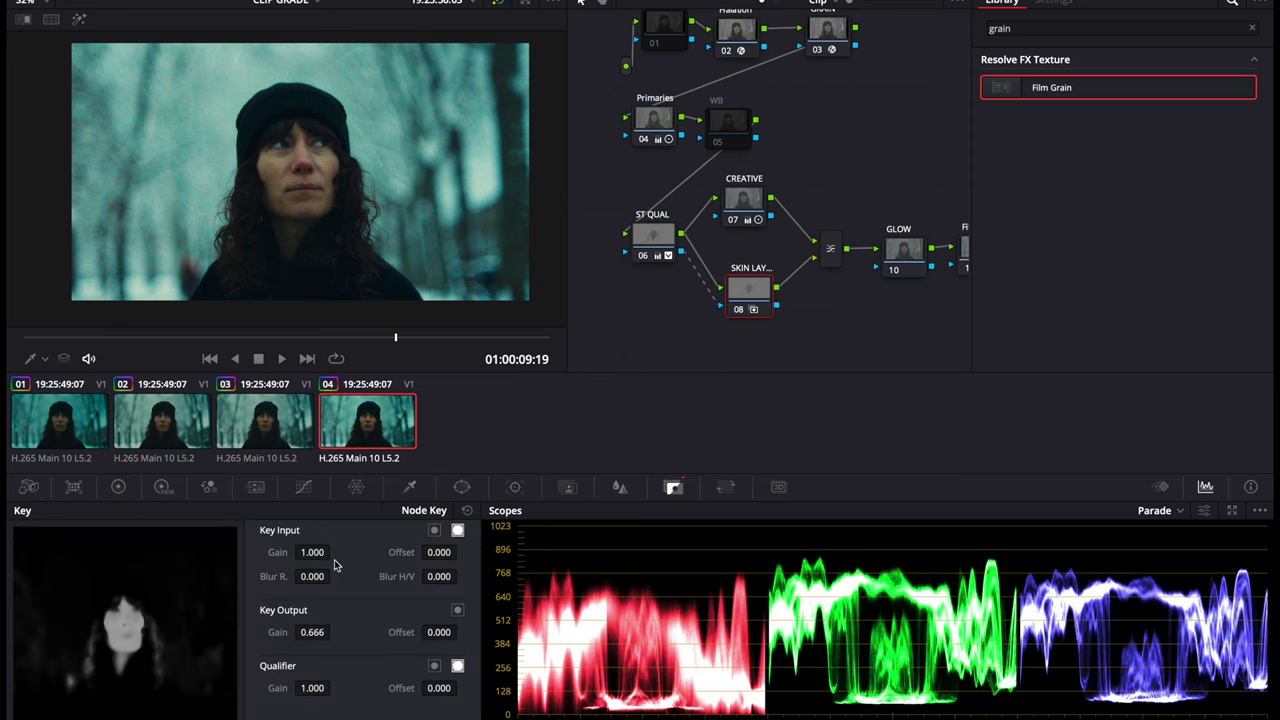
{"action": "left_click_drag", "start_coordinate": [313, 634], "coordinate": [175, 700]}
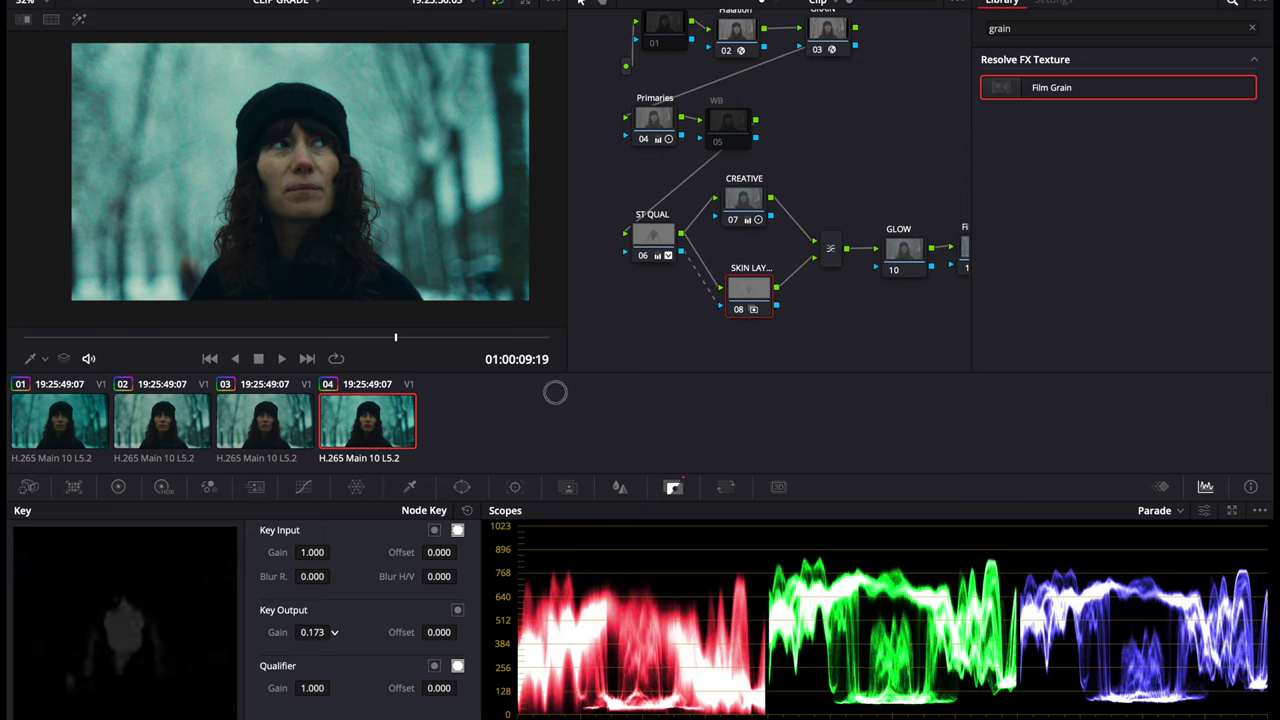
{"action": "left_click_drag", "start_coordinate": [555, 391], "coordinate": [909, 451]}
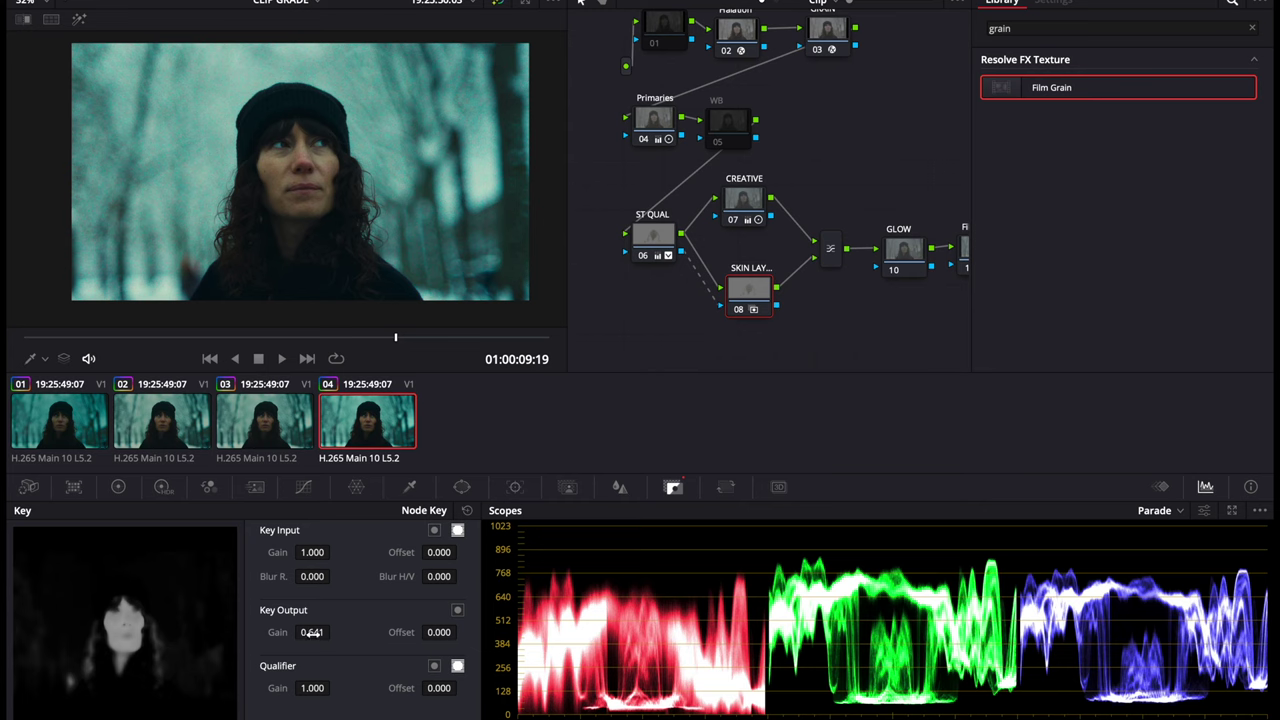
{"action": "mouse_move", "coordinate": [312, 632]}
{"action": "left_mouse_down"}
{"action": "mouse_move", "coordinate": [337, 633]}
{"action": "mouse_move", "coordinate": [316, 638]}
{"action": "left_mouse_up"}
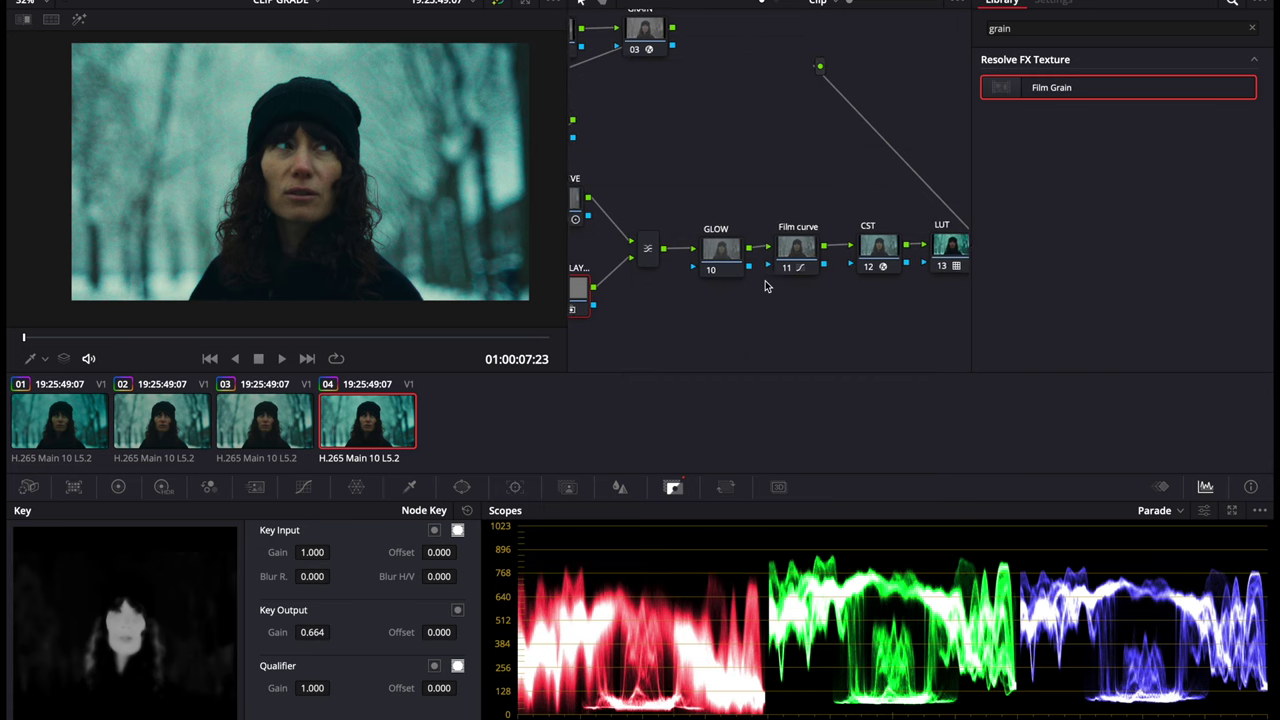
Step: Reshape the Film curve node's custom curve by lifting the blacks, adjusting the midtone points and raising the white point to maximum
{"action": "left_click_drag", "start_coordinate": [820, 286], "coordinate": [766, 286]}
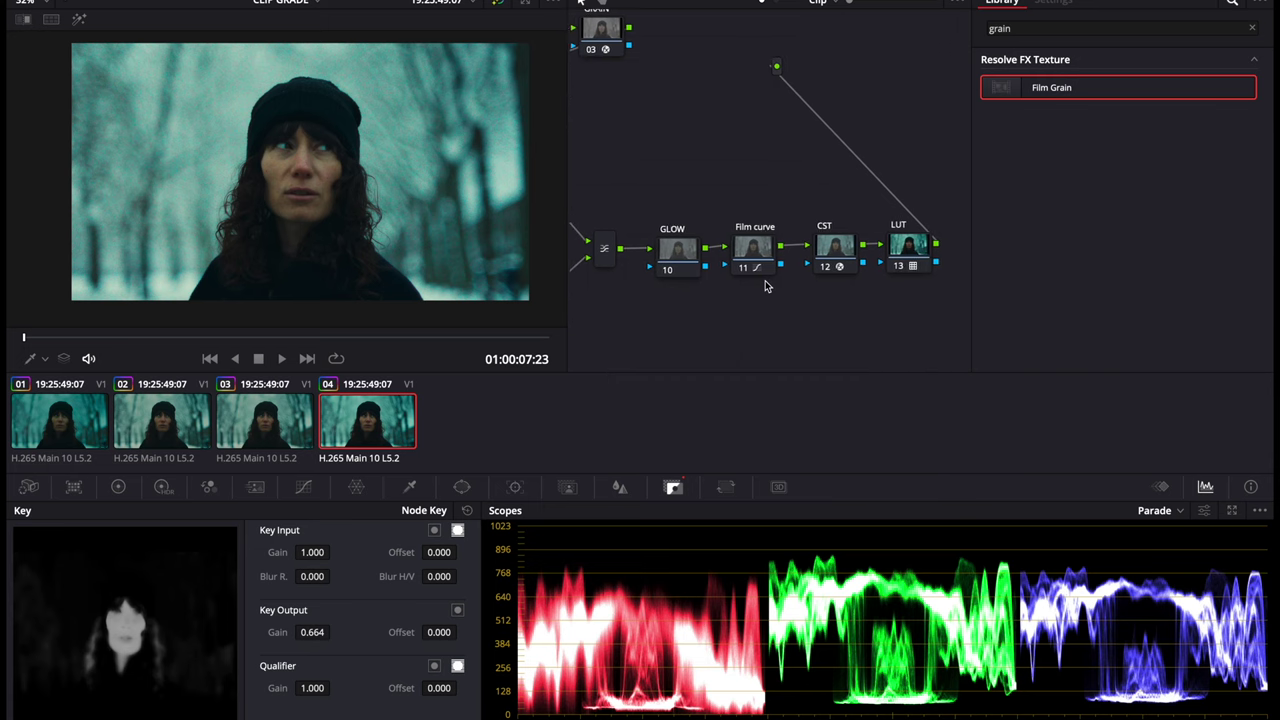
{"action": "left_click", "coordinate": [728, 251]}
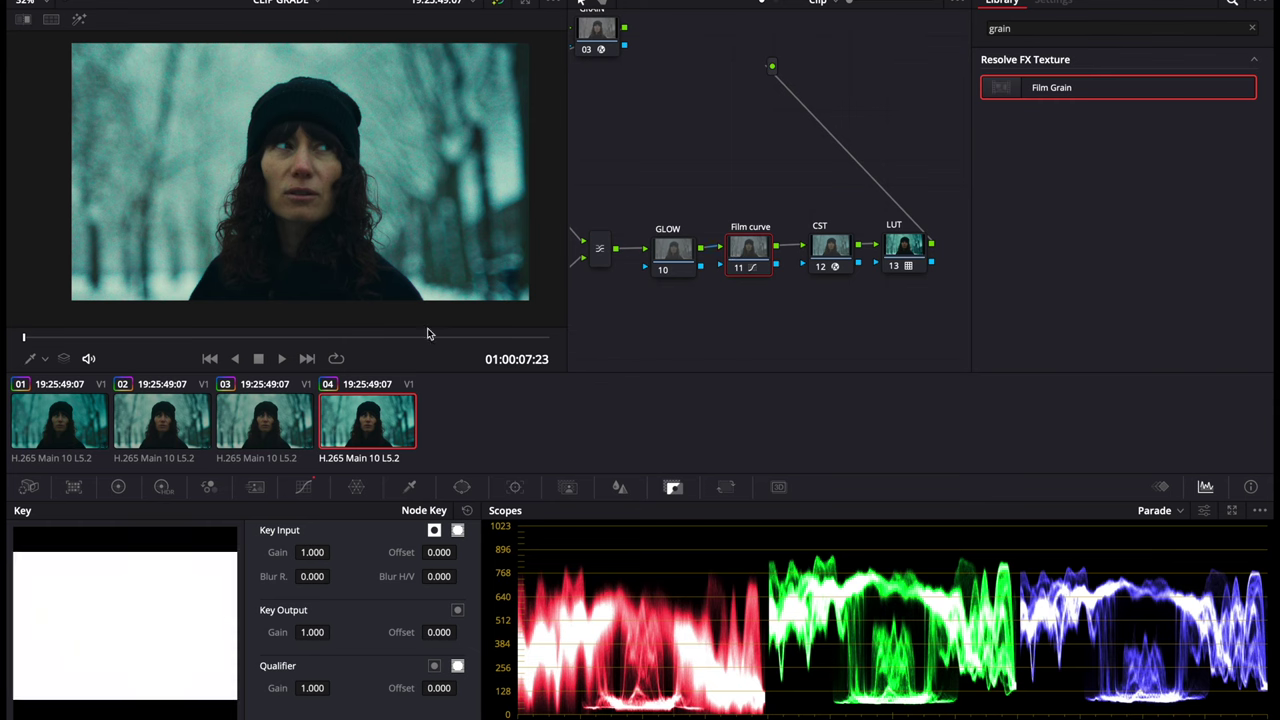
{"action": "left_click", "coordinate": [303, 487]}
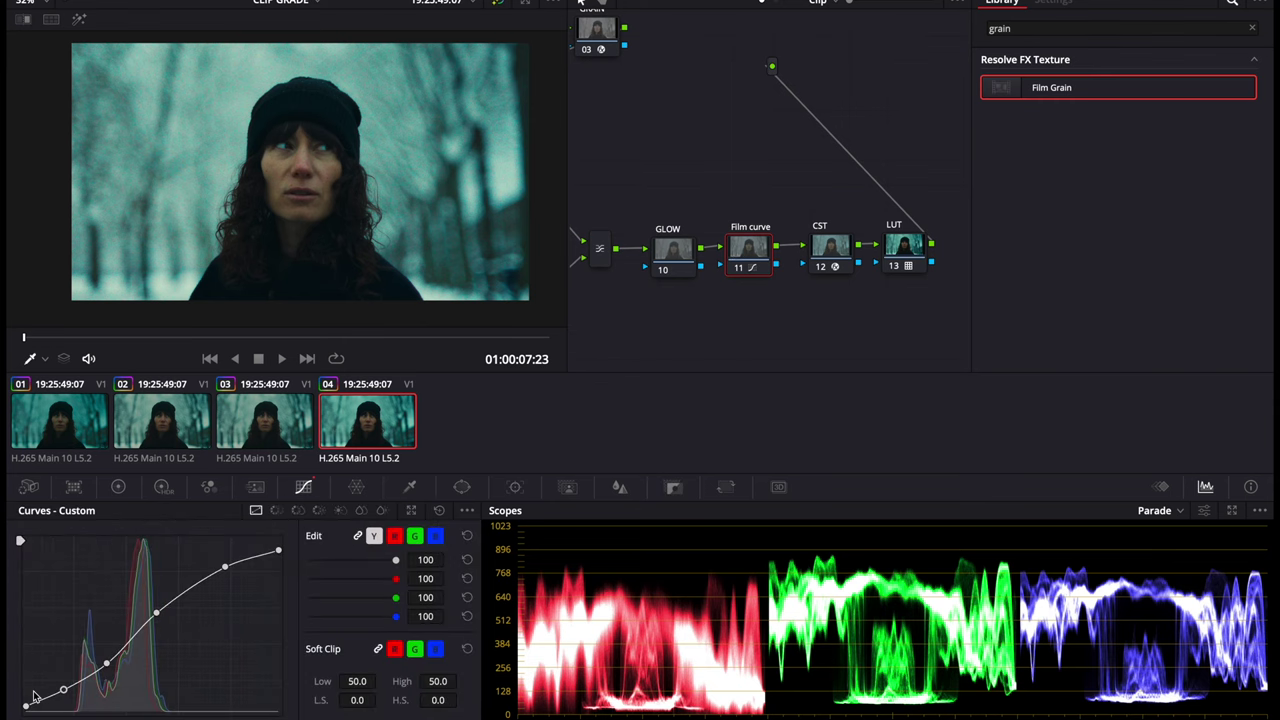
{"action": "left_click_drag", "start_coordinate": [27, 705], "coordinate": [60, 686]}
{"action": "mouse_move", "coordinate": [156, 612]}
{"action": "left_mouse_down"}
{"action": "mouse_move", "coordinate": [176, 601]}
{"action": "mouse_move", "coordinate": [157, 604]}
{"action": "left_mouse_up"}
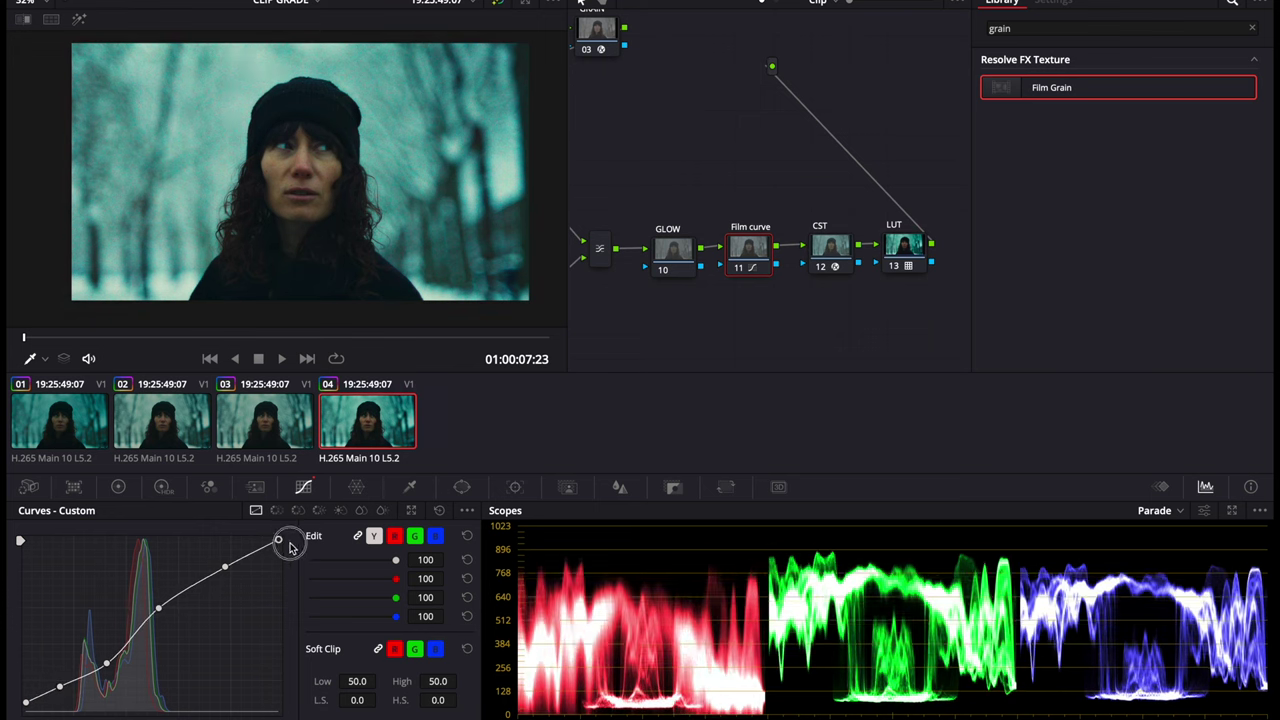
{"action": "left_click_drag", "start_coordinate": [279, 550], "coordinate": [279, 540]}
{"action": "left_click_drag", "start_coordinate": [103, 663], "coordinate": [104, 664]}
{"action": "left_click_drag", "start_coordinate": [159, 610], "coordinate": [162, 612]}
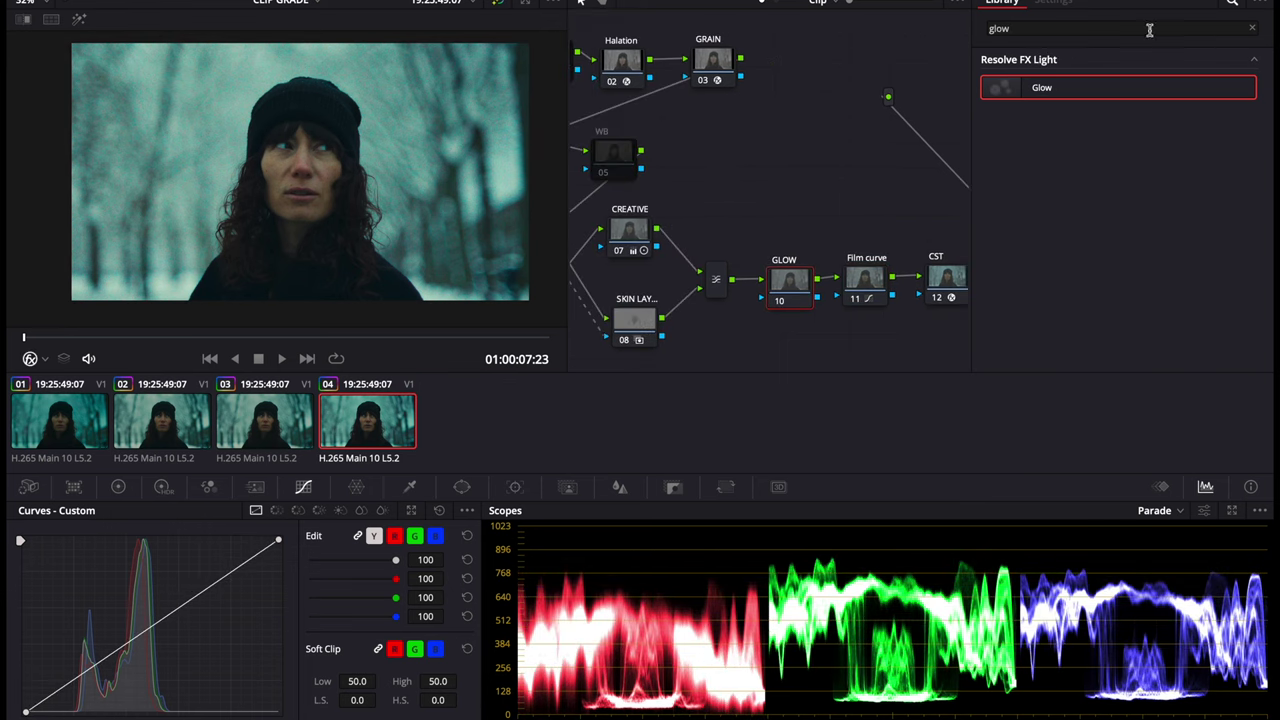
Step: Apply the Glow effect to the GLOW node with a Shine Threshold of 0.073 and the Softlight composite type
{"action": "left_click_drag", "start_coordinate": [1040, 92], "coordinate": [795, 293]}
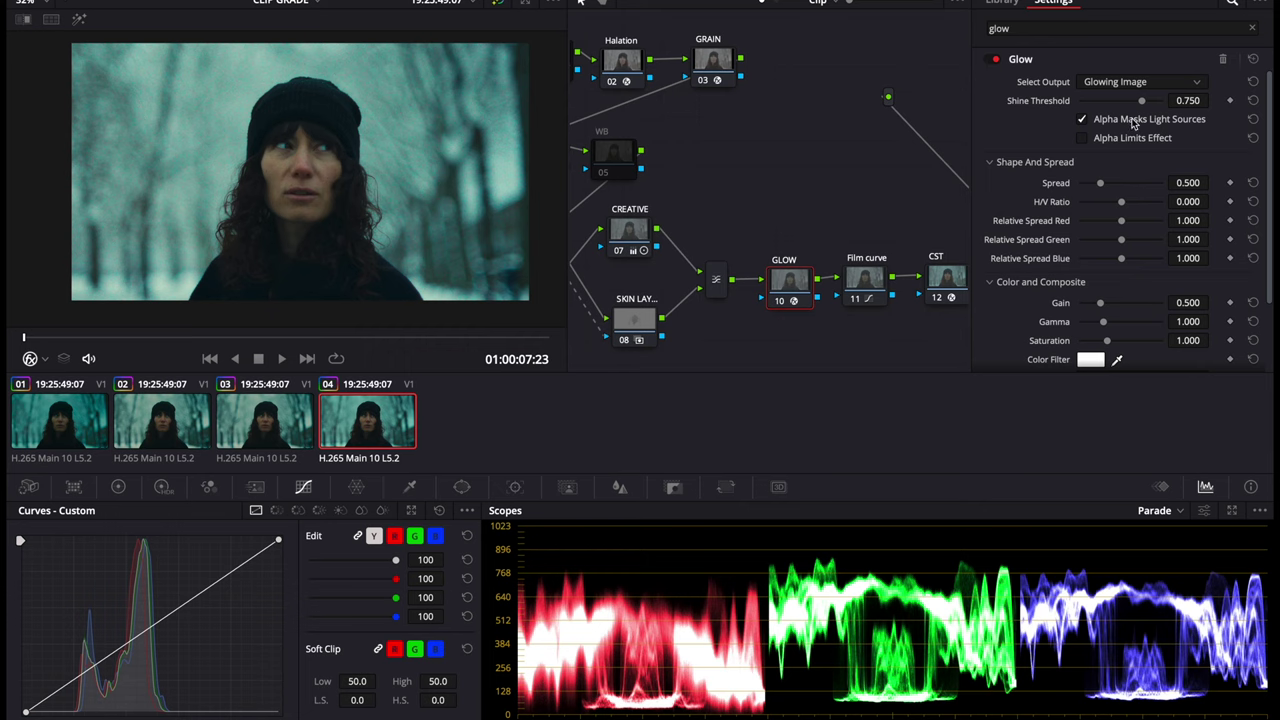
{"action": "left_click_drag", "start_coordinate": [1140, 101], "coordinate": [1087, 110]}
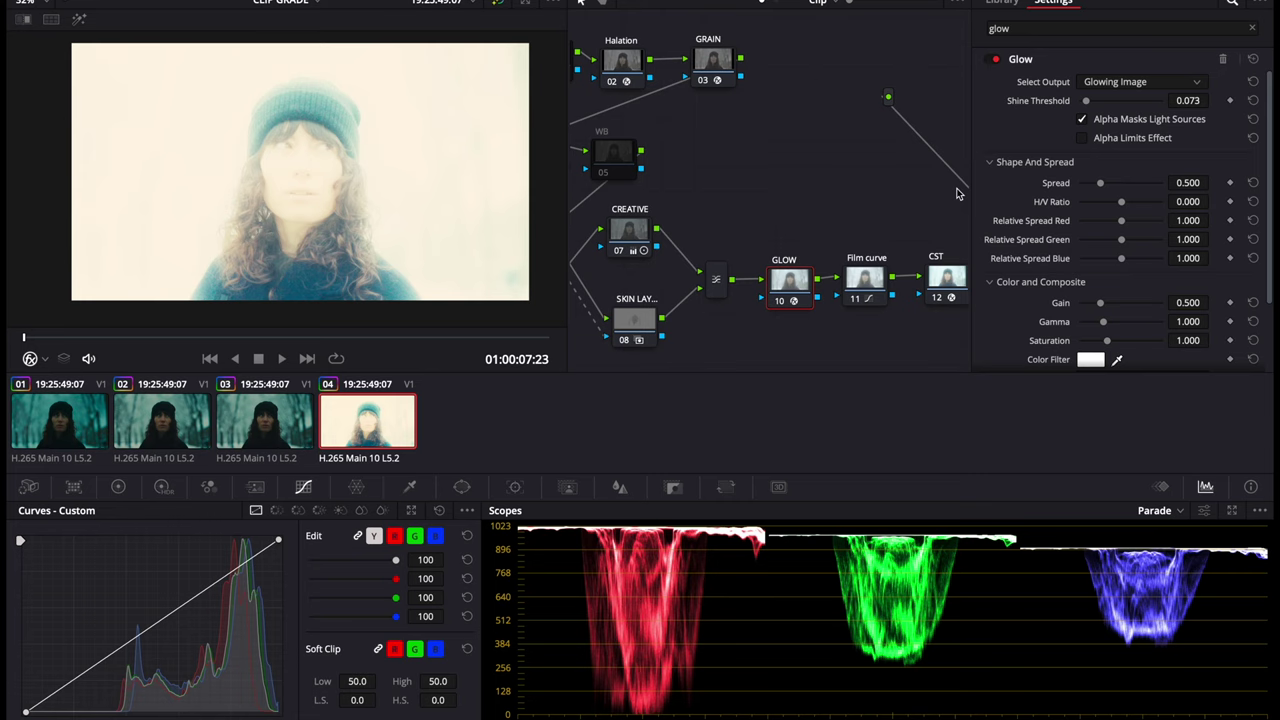
{"action": "scroll", "coordinate": [1005, 215], "scroll_direction": "down", "scroll_amount": 3}
{"action": "left_click", "coordinate": [1100, 293]}
{"action": "left_click", "coordinate": [1068, 291]}
{"action": "left_click", "coordinate": [1095, 310]}
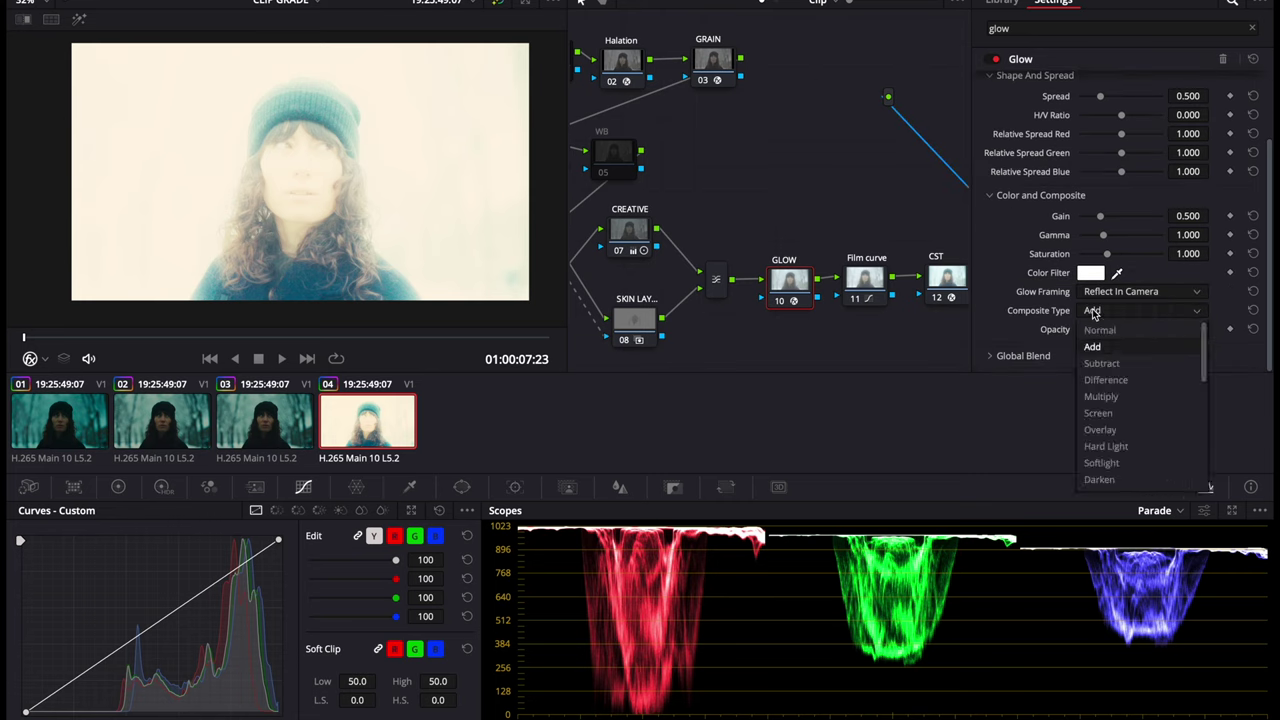
{"action": "left_click", "coordinate": [1106, 464]}
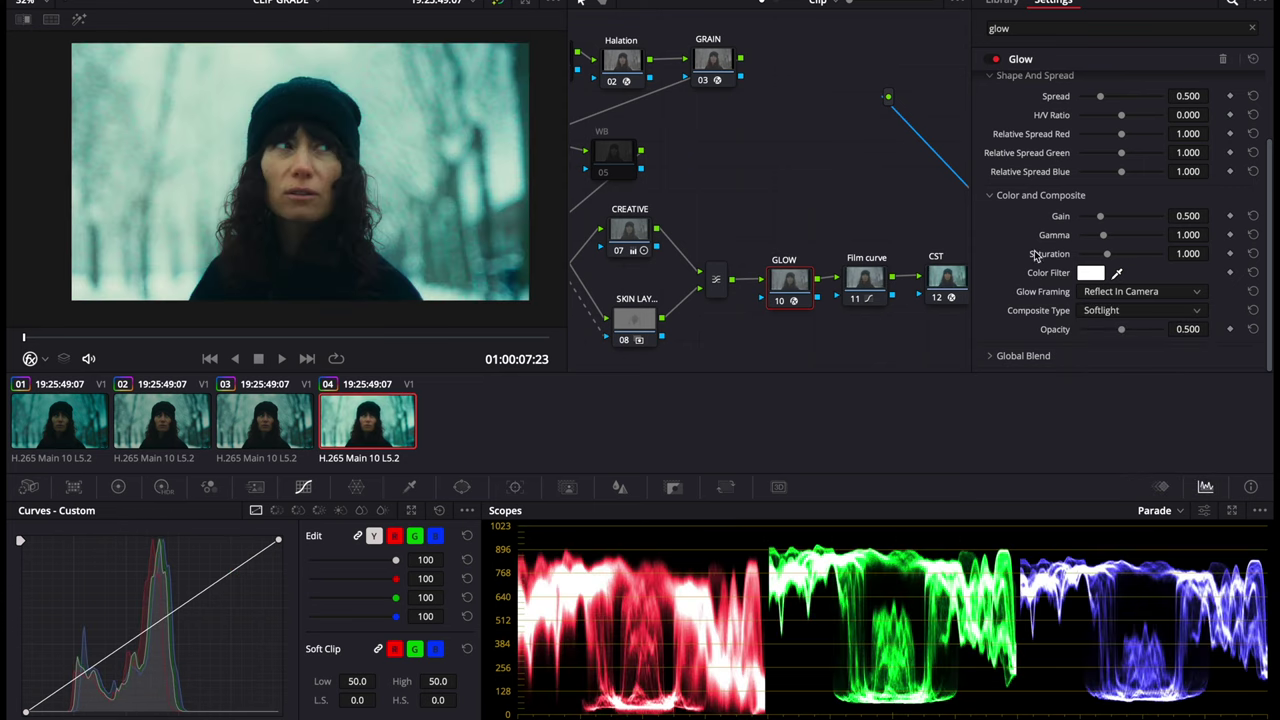
Step: Compare the GLOW node off and on, and soften the effect with Opacity 0.257 and Global Blend 0.386
{"action": "key", "text": "ctrl+d"}
{"action": "key", "text": "ctrl+d"}
{"action": "left_click_drag", "start_coordinate": [1122, 332], "coordinate": [1103, 337]}
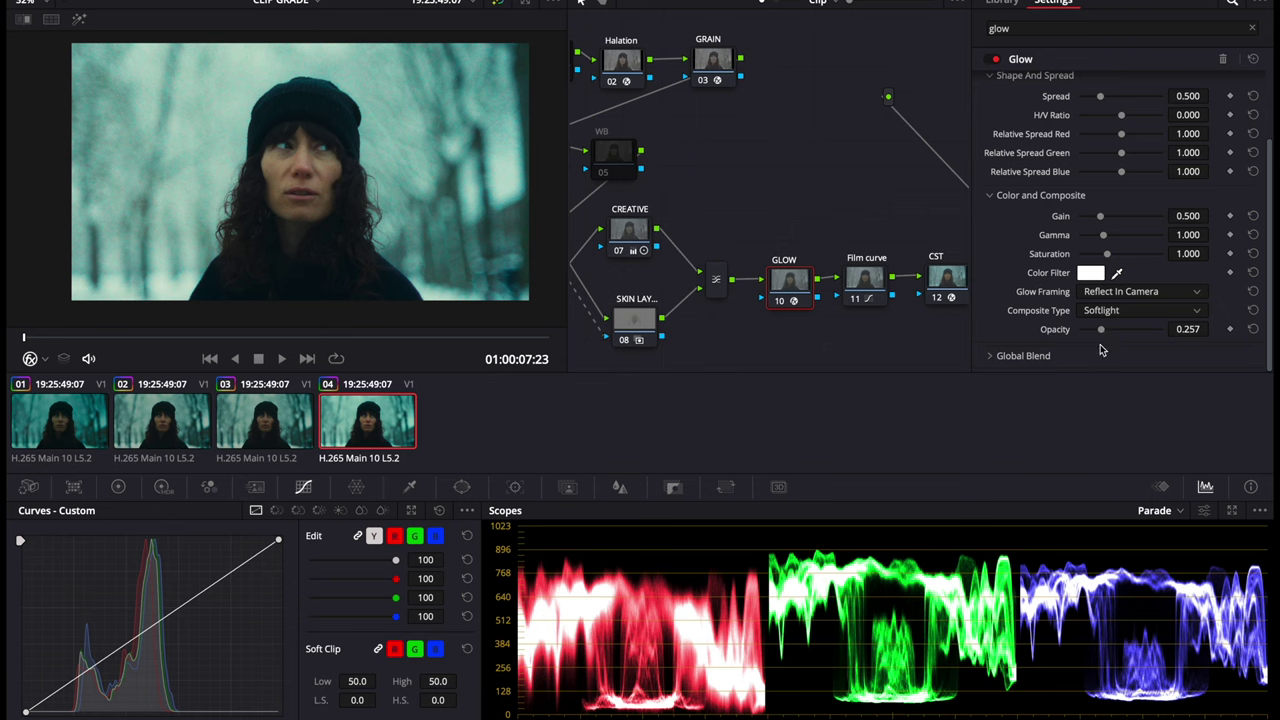
{"action": "left_click", "coordinate": [990, 361]}
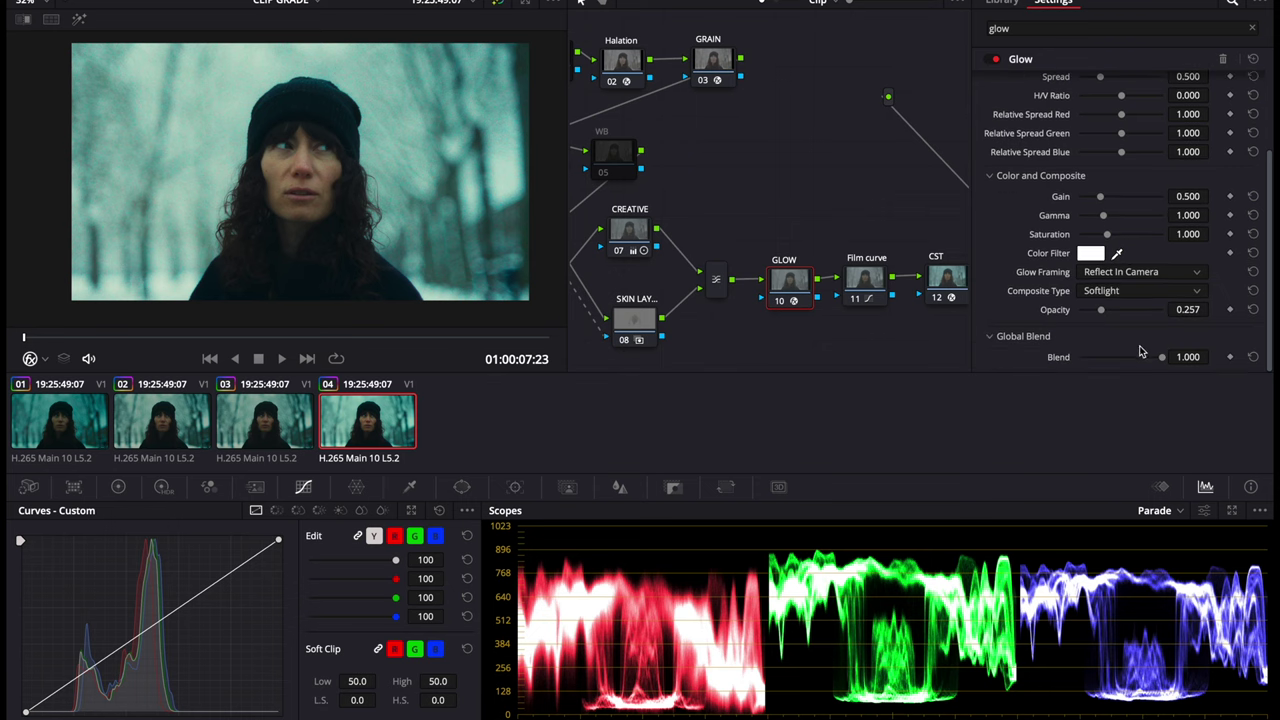
{"action": "mouse_move", "coordinate": [1126, 356]}
{"action": "left_mouse_down"}
{"action": "mouse_move", "coordinate": [1105, 368]}
{"action": "mouse_move", "coordinate": [1111, 357]}
{"action": "left_mouse_up"}
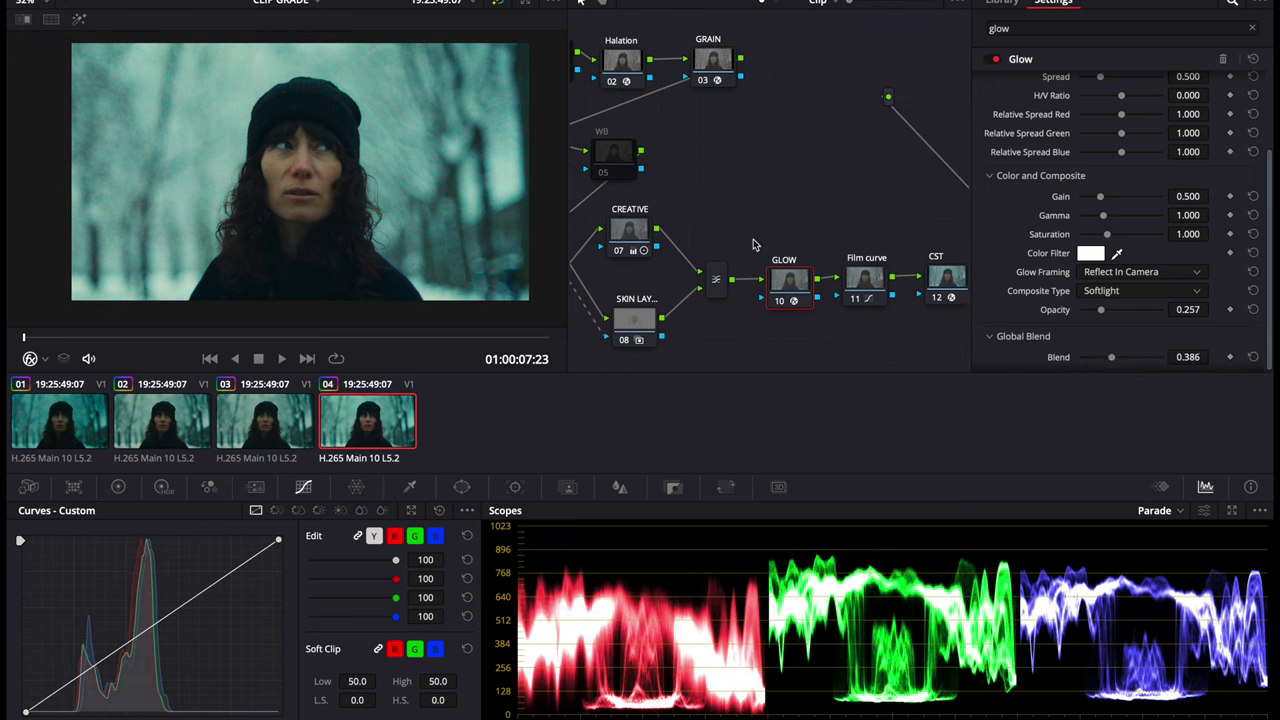
Step: Toggle the GLOW node off and on repeatedly to compare the image with and without the glow
{"action": "key", "text": "ctrl+d"}
{"action": "key", "text": "ctrl+d"}
{"action": "key", "text": "ctrl+d"}
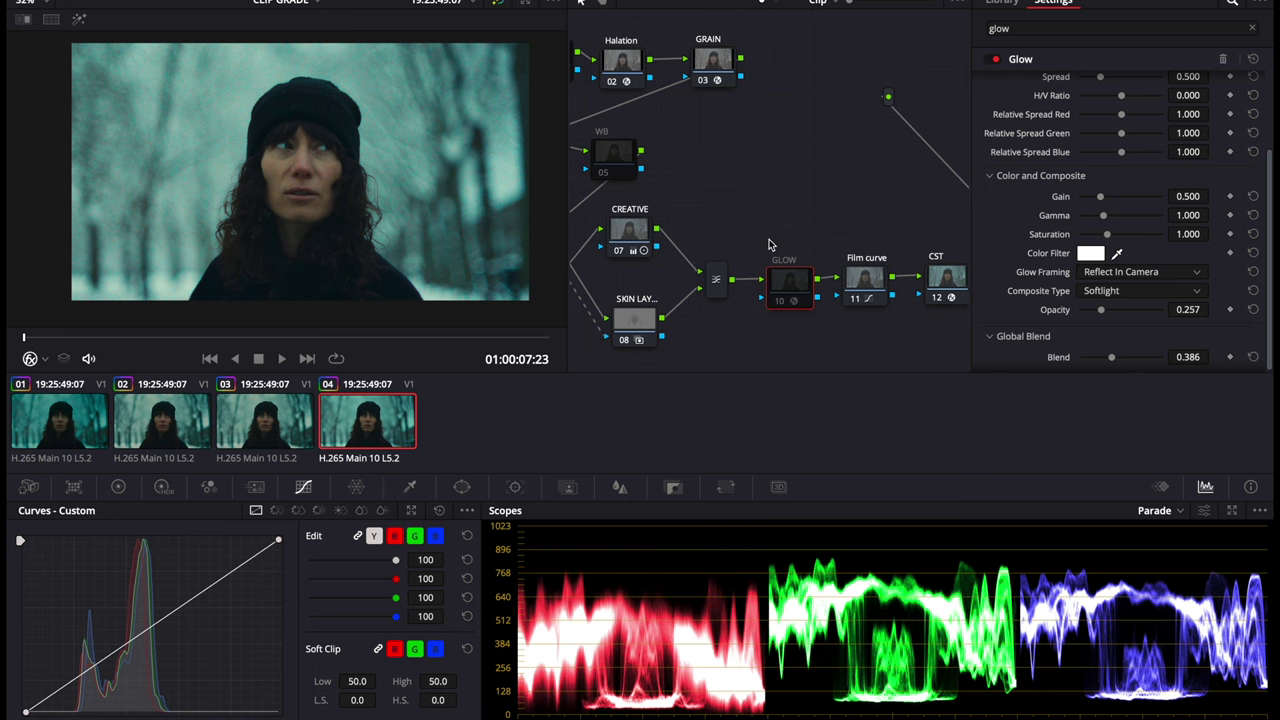
{"action": "key", "text": "ctrl+d"}
{"action": "key", "text": "ctrl+d"}
{"action": "key", "text": "ctrl+d"}
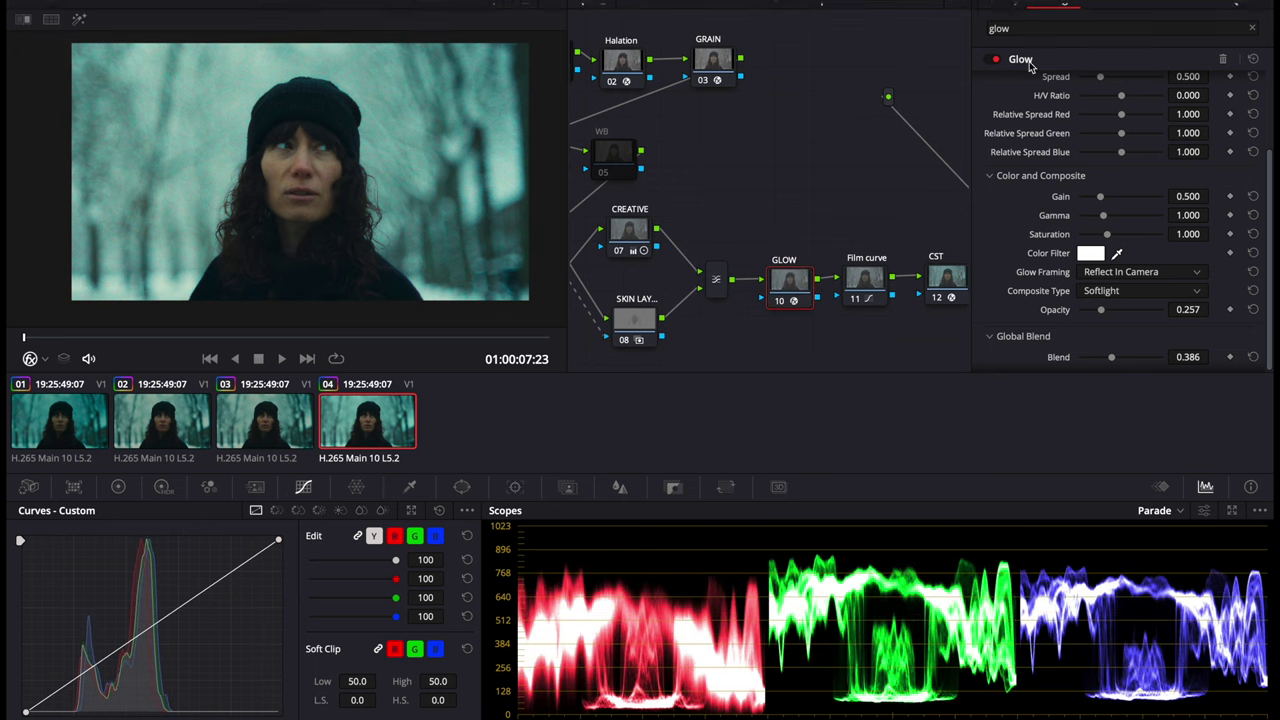
{"action": "scroll", "coordinate": [769, 204], "scroll_direction": "up", "scroll_amount": 1}
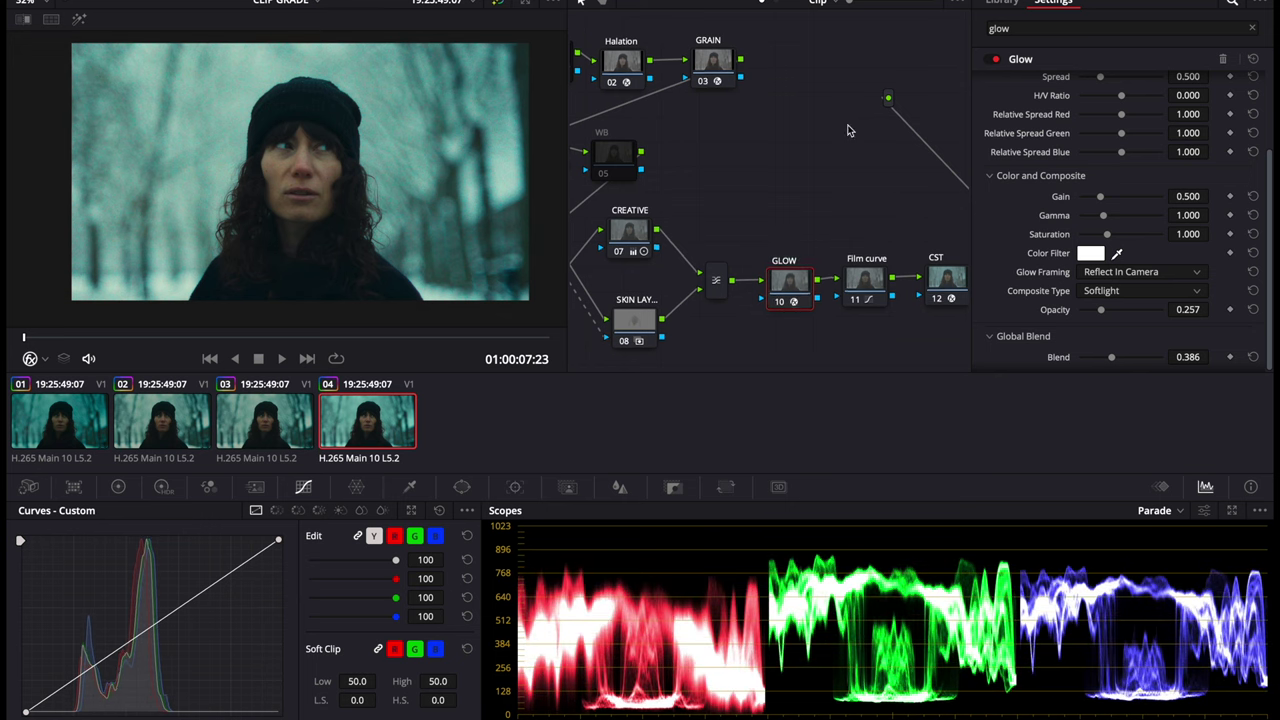
Step: Hide the Glow settings to review the whole node tree, select the Halation node and go to frame 01:00:09:01
{"action": "left_click", "coordinate": [1053, 2]}
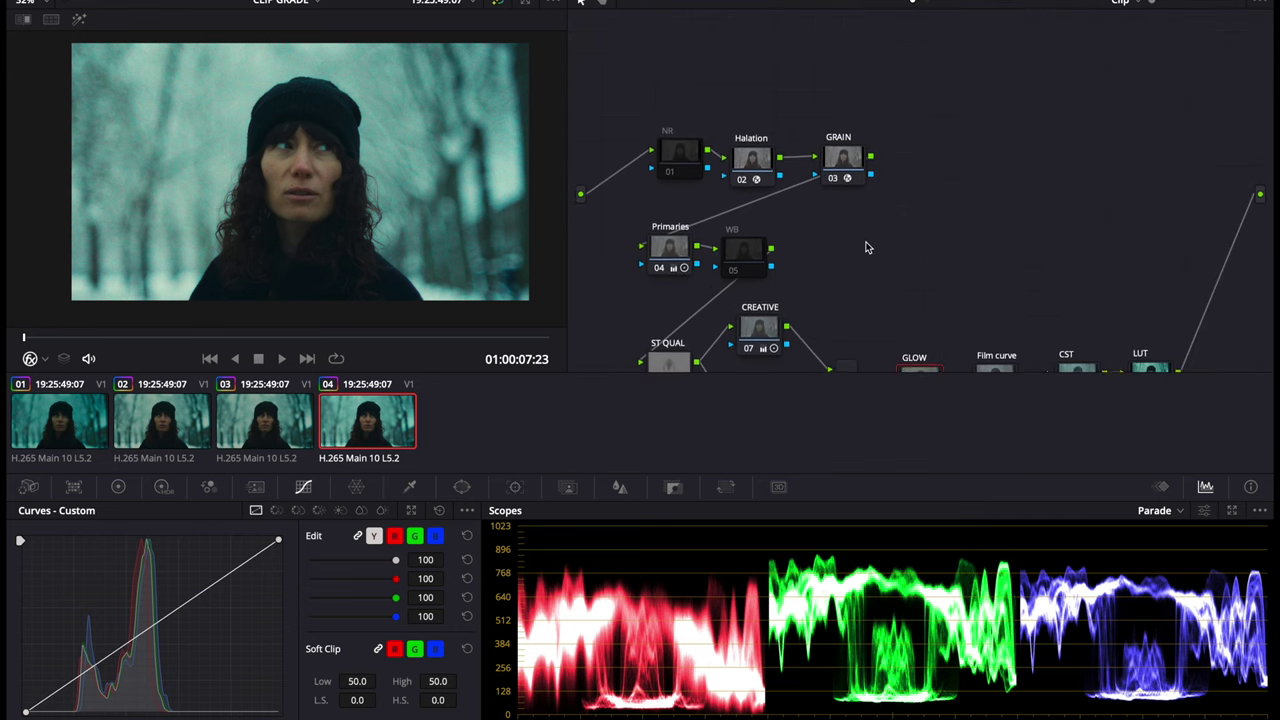
{"action": "scroll", "coordinate": [866, 246], "scroll_direction": "down", "scroll_amount": 2}
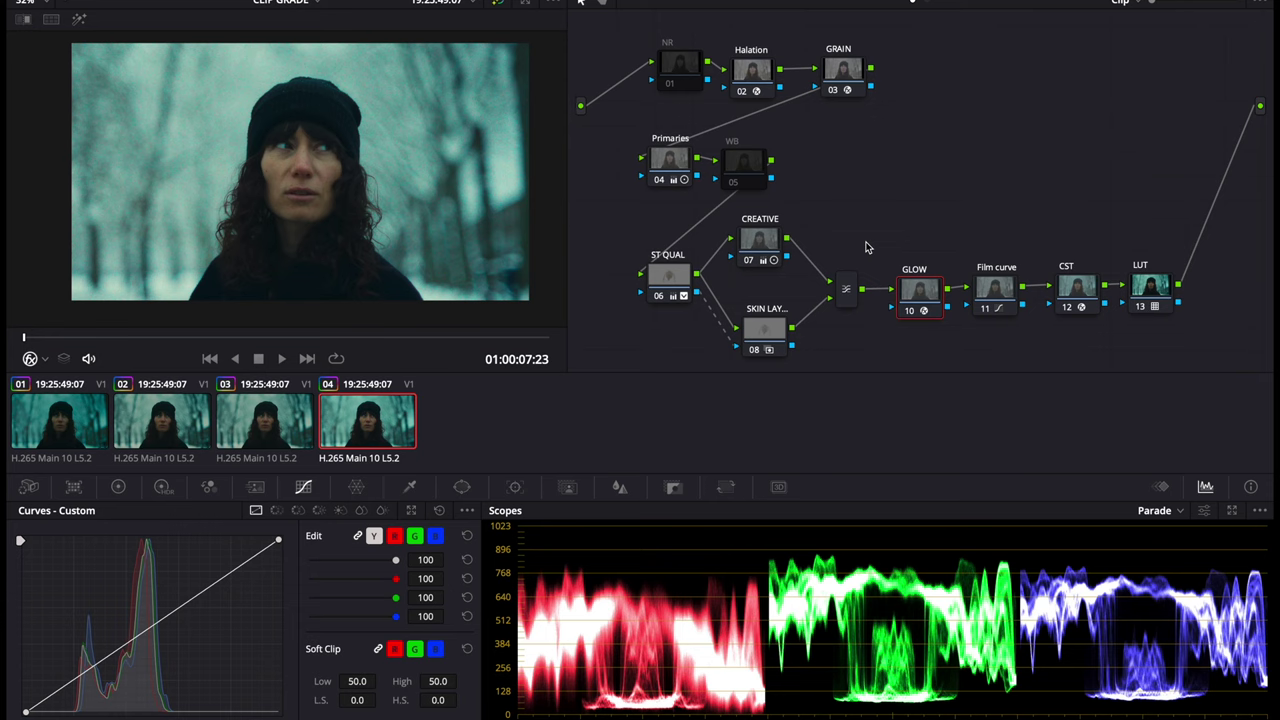
{"action": "scroll", "coordinate": [866, 246], "scroll_direction": "down", "scroll_amount": 1}
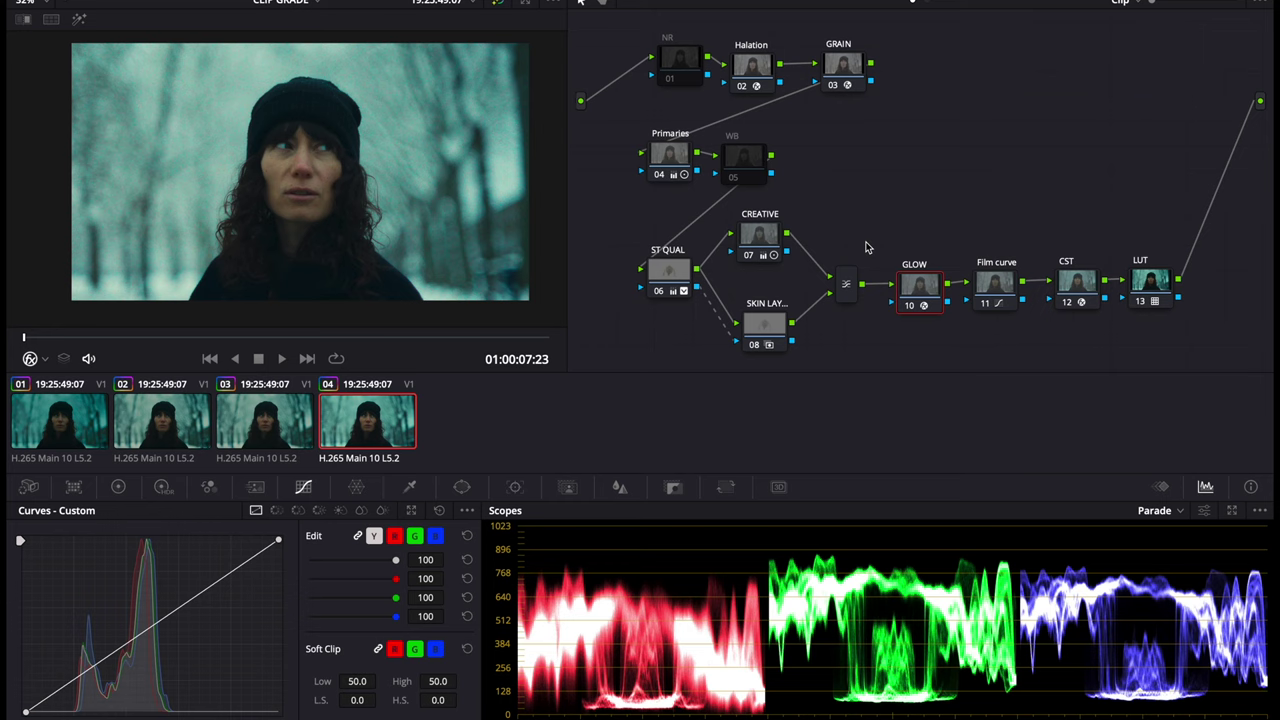
{"action": "scroll", "coordinate": [803, 228], "scroll_direction": "down", "scroll_amount": 1}
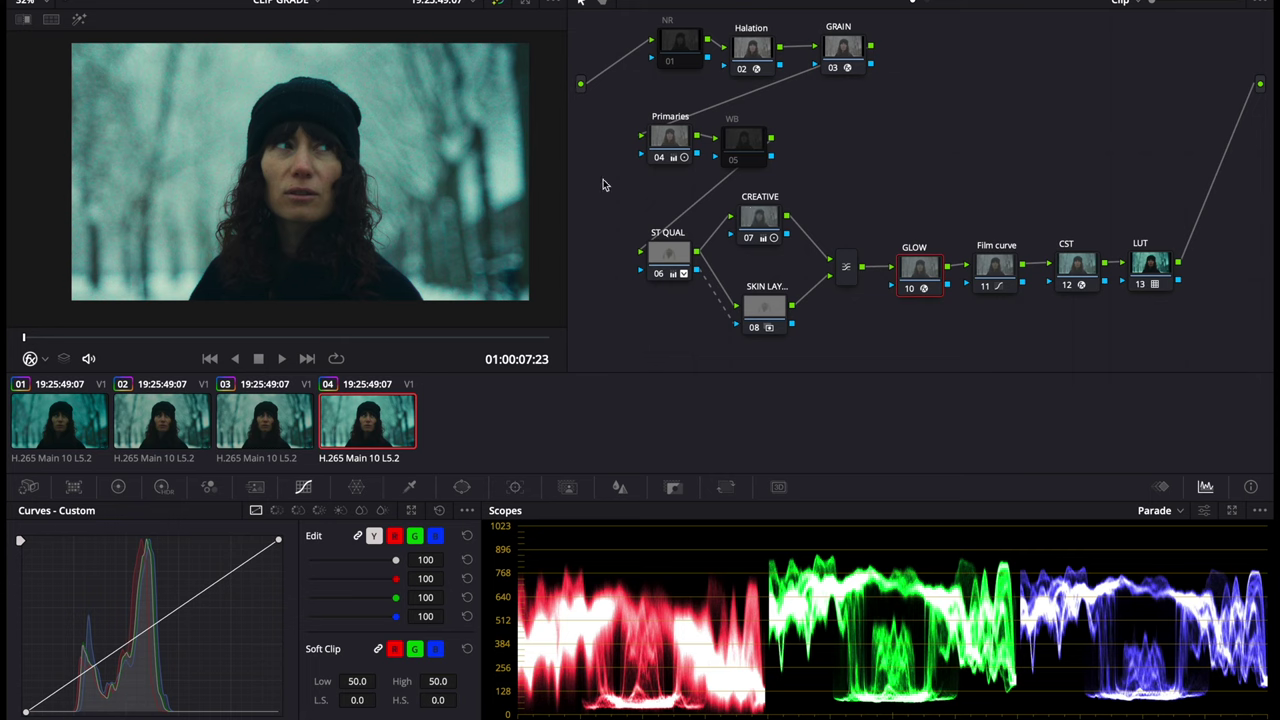
{"action": "left_click", "coordinate": [756, 50]}
{"action": "left_click_drag", "start_coordinate": [756, 50], "coordinate": [756, 40]}
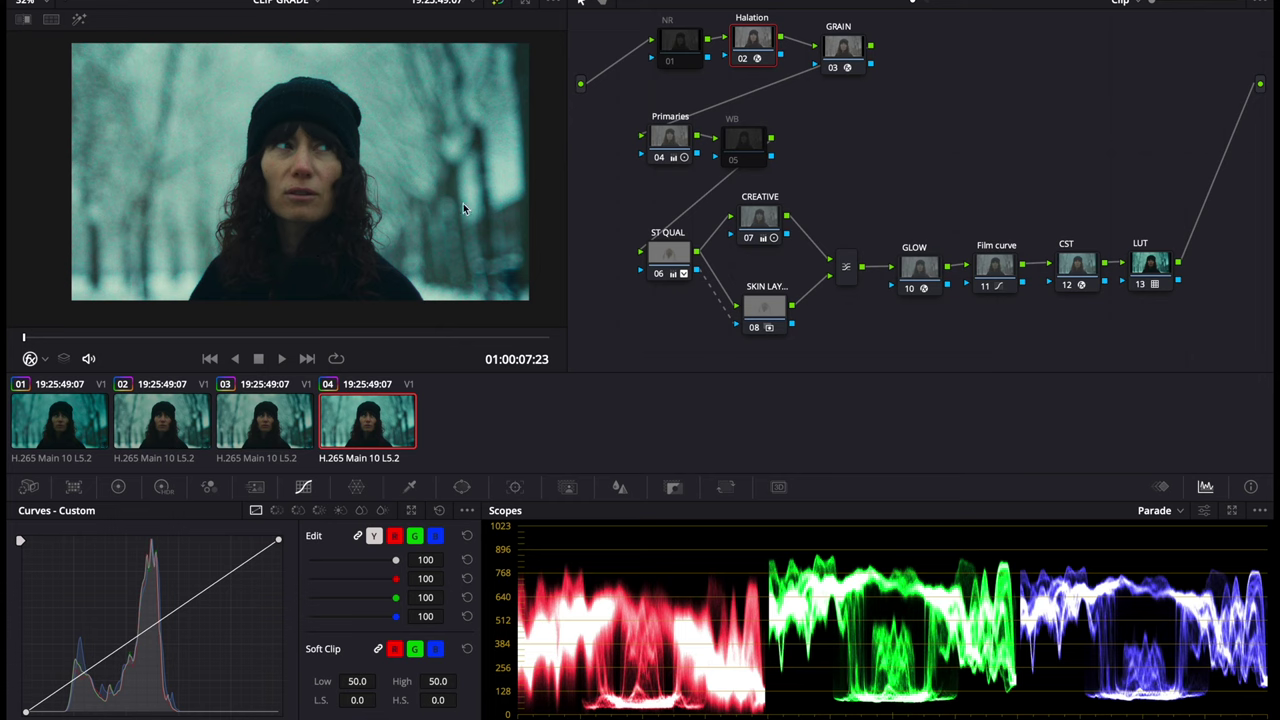
{"action": "left_click", "coordinate": [236, 337]}
{"action": "left_click", "coordinate": [250, 337]}
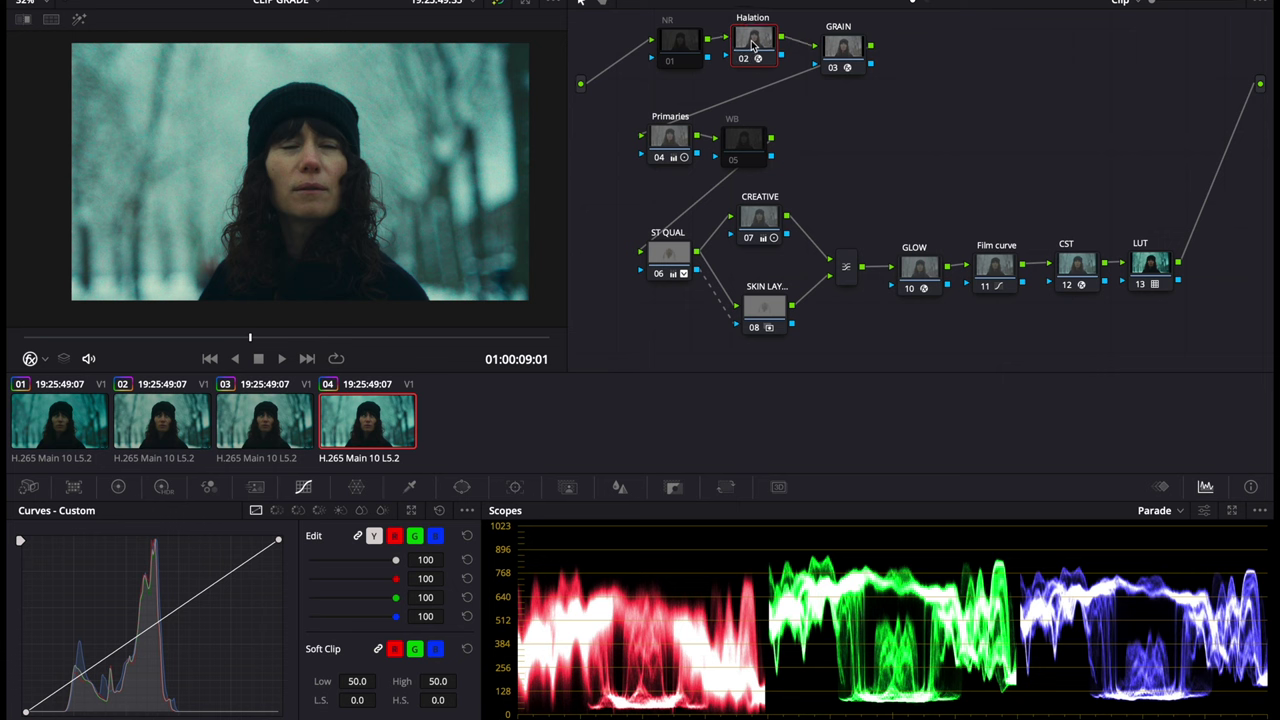
Step: Try a warm look on the CREATIVE node by resetting its primaries and pushing the Lift towards orange, and undo both changes
{"action": "left_click", "coordinate": [762, 224]}
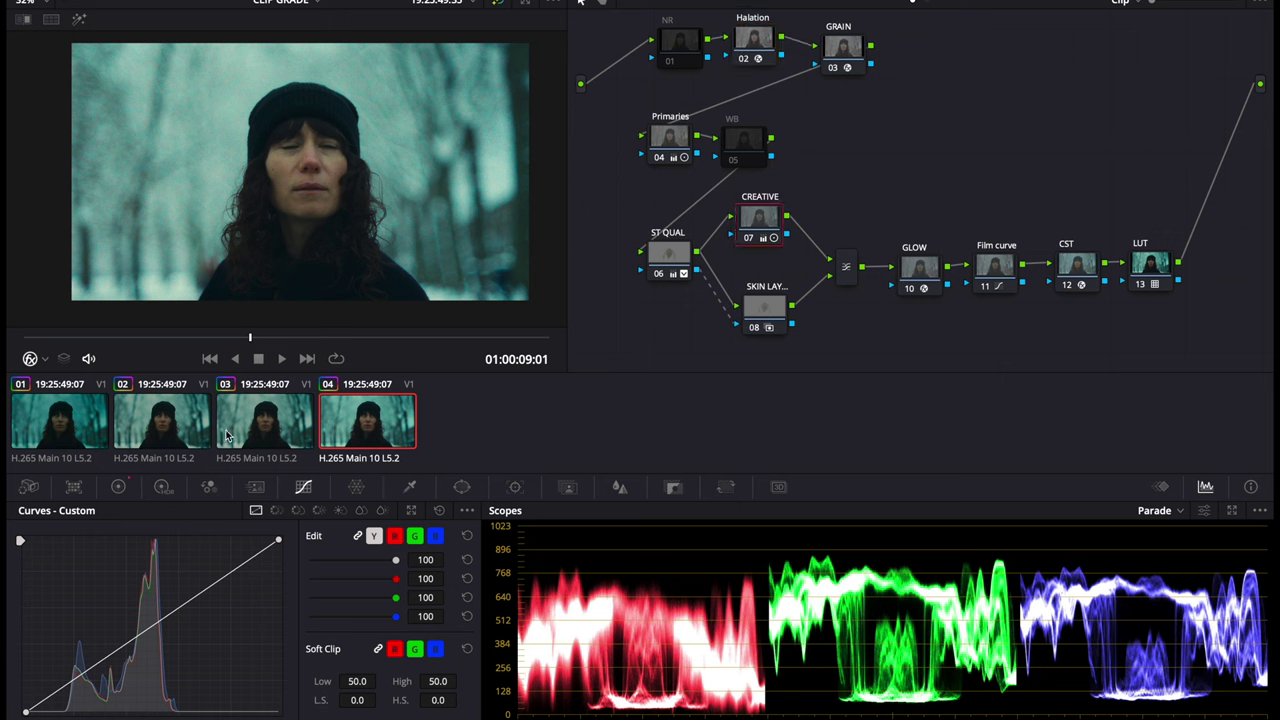
{"action": "left_click", "coordinate": [118, 487]}
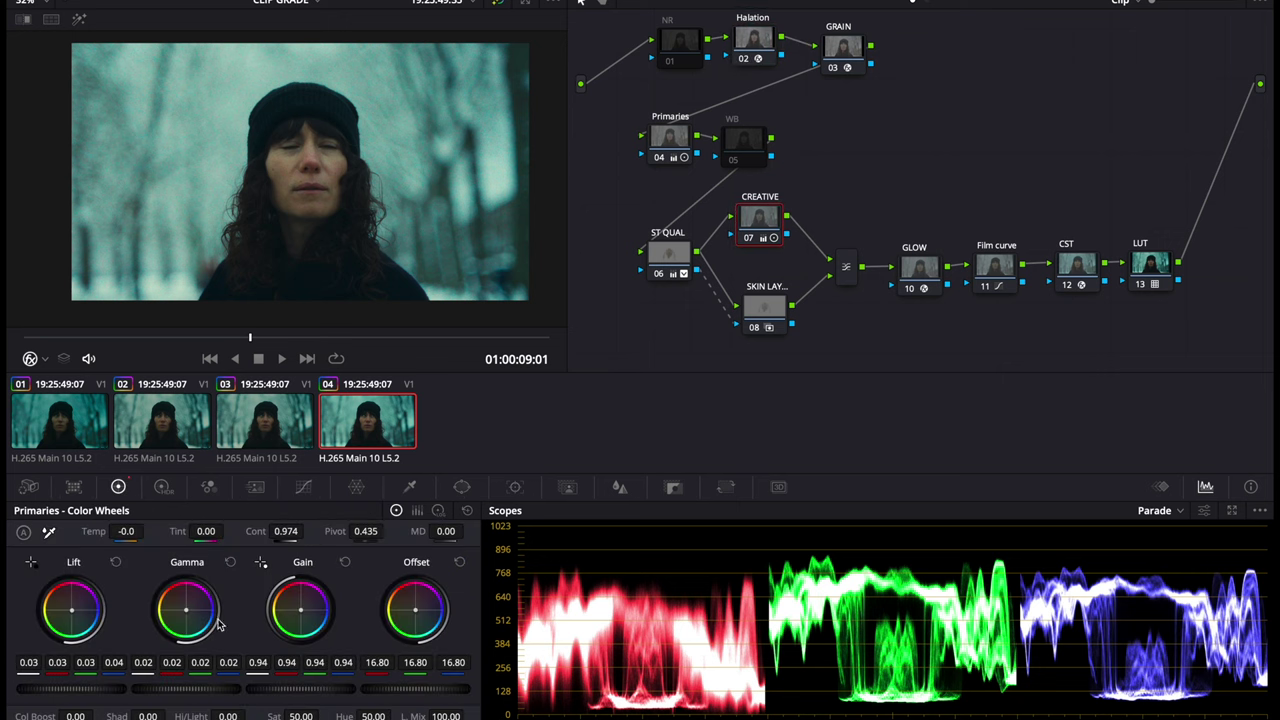
{"action": "left_click", "coordinate": [467, 511]}
{"action": "left_click_drag", "start_coordinate": [71, 612], "coordinate": [57, 594]}
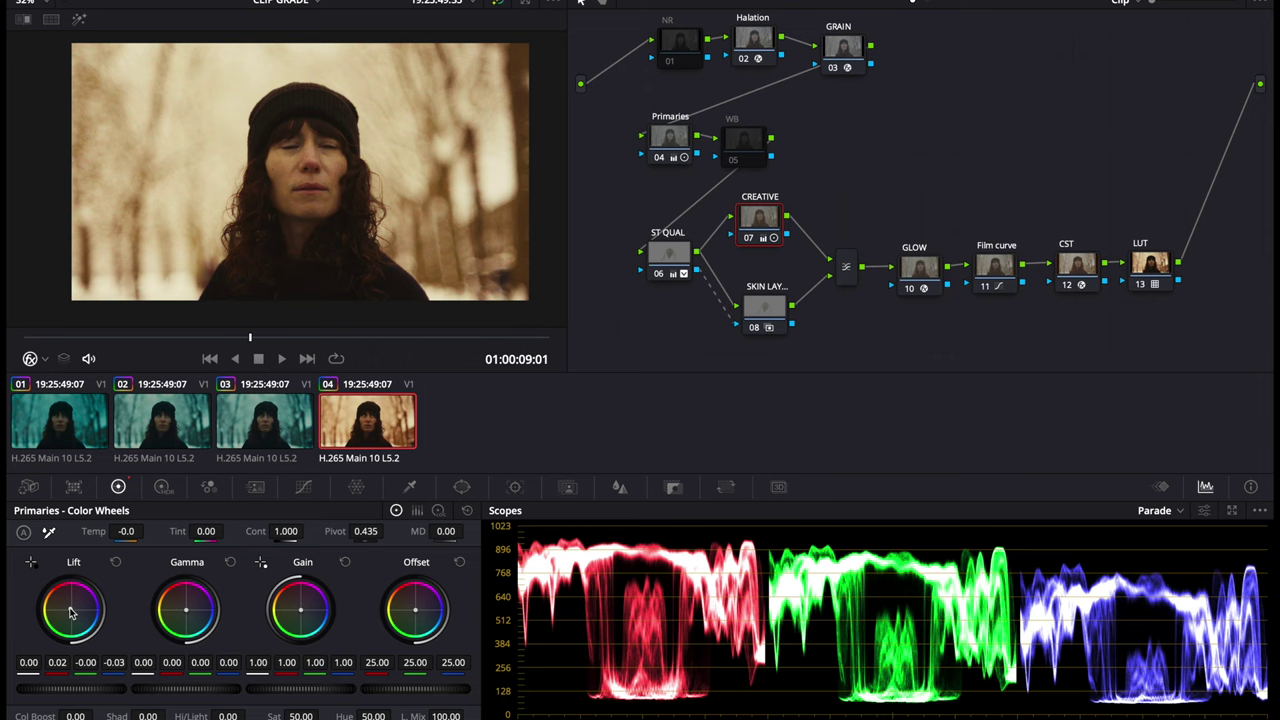
{"action": "key", "text": "ctrl+z"}
{"action": "key", "text": "ctrl+z"}
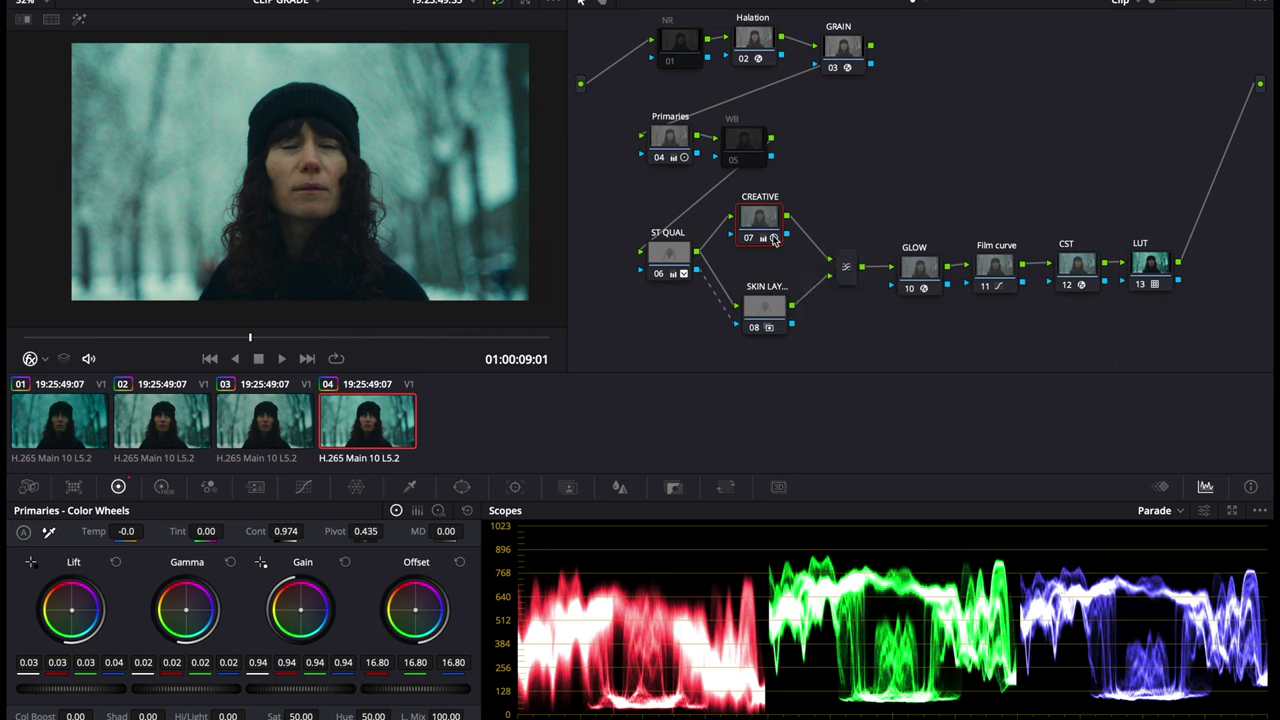
Step: At frame 01:00:09:07, try a Key Output Gain above 1 on the skin layer node and set it to 0.500
{"action": "mouse_move", "coordinate": [759, 226]}
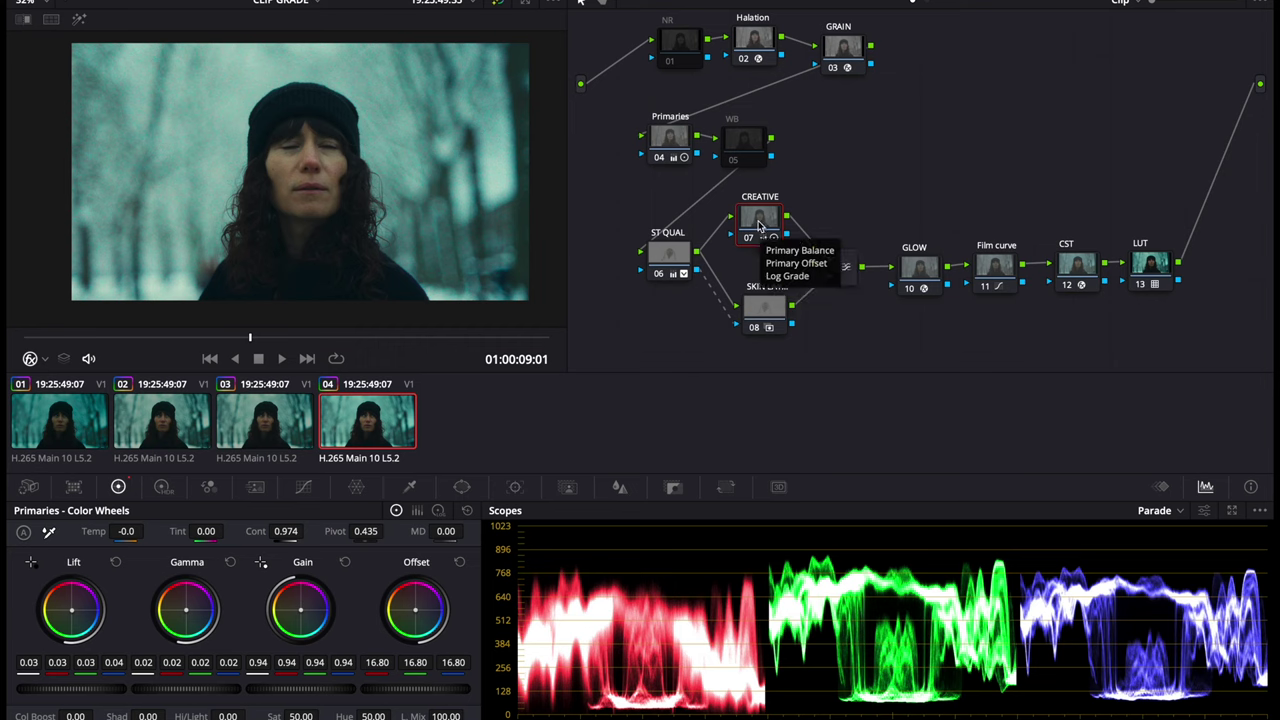
{"action": "left_click_drag", "start_coordinate": [766, 306], "coordinate": [755, 311]}
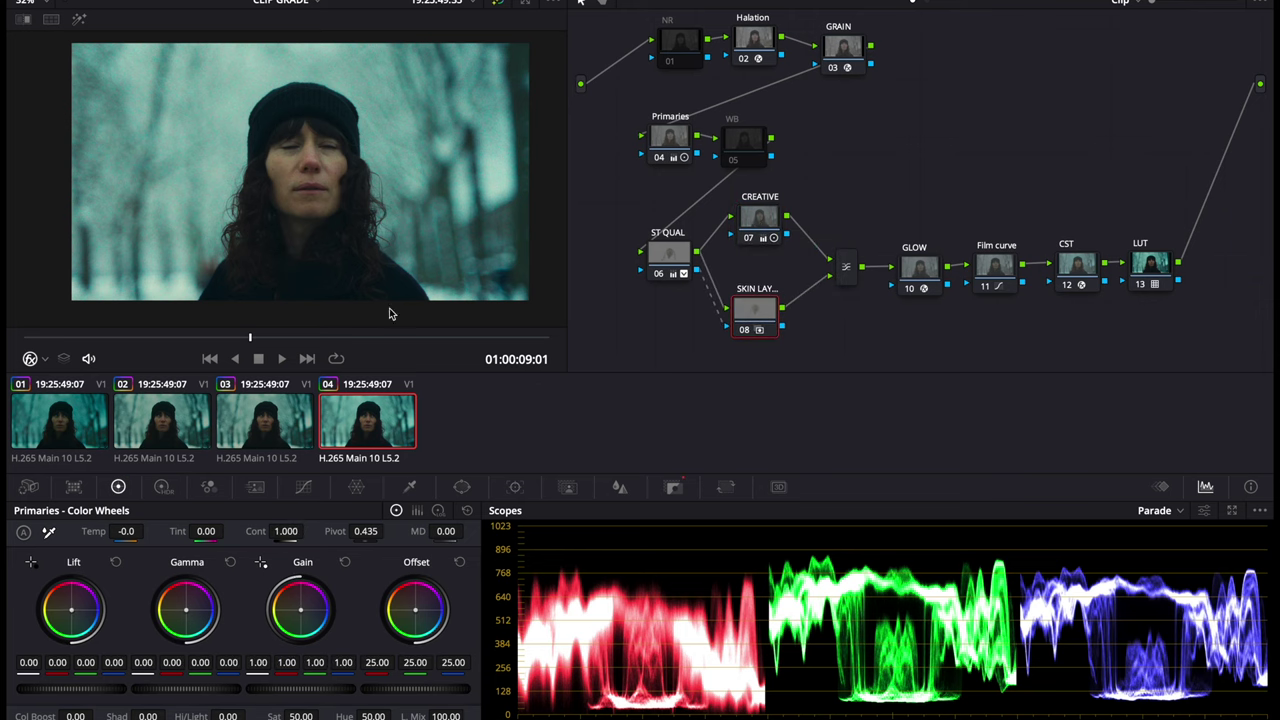
{"action": "left_click", "coordinate": [298, 339]}
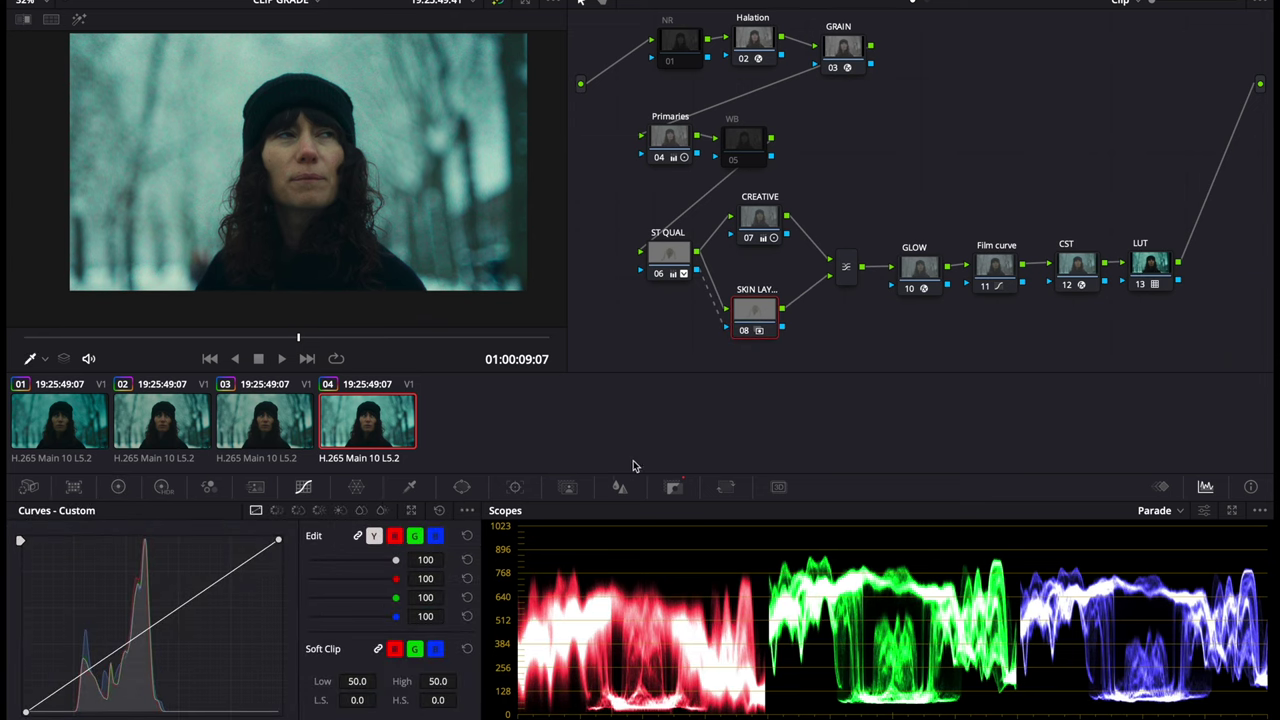
{"action": "left_click", "coordinate": [673, 487]}
{"action": "left_click_drag", "start_coordinate": [312, 631], "coordinate": [630, 640]}
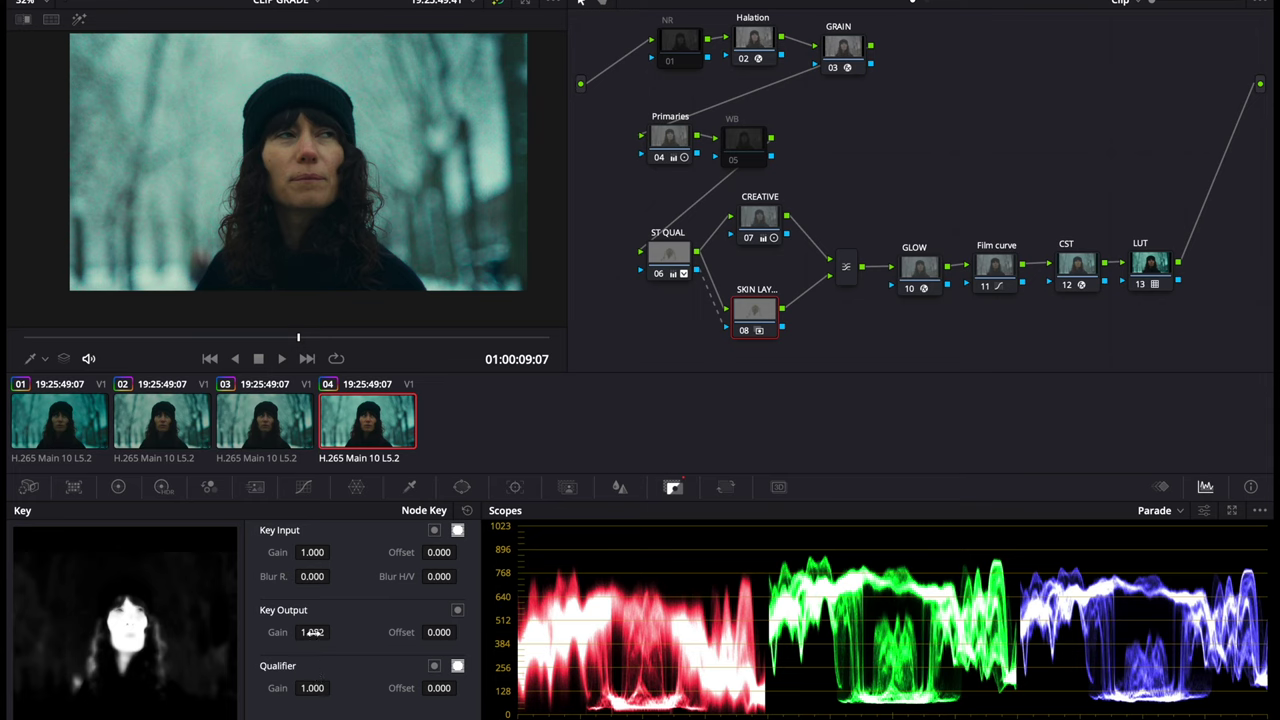
{"action": "left_click_drag", "start_coordinate": [312, 632], "coordinate": [310, 632]}
{"action": "key", "text": "Return"}
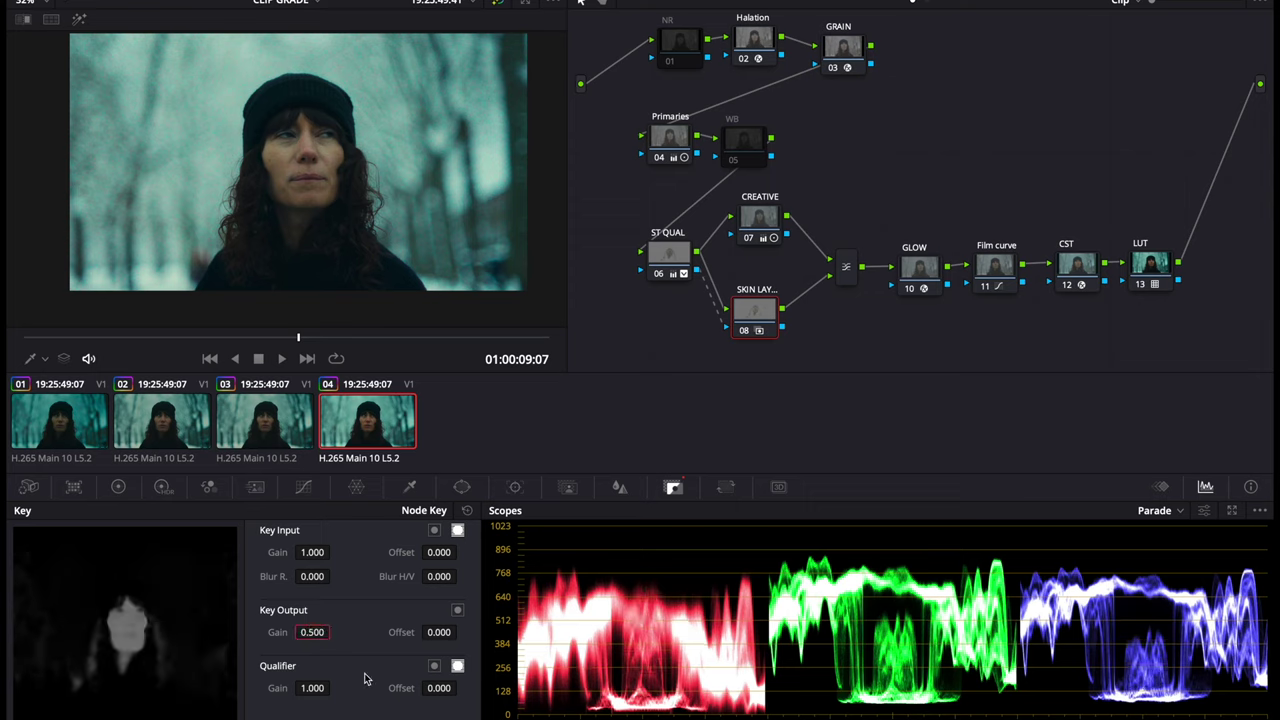